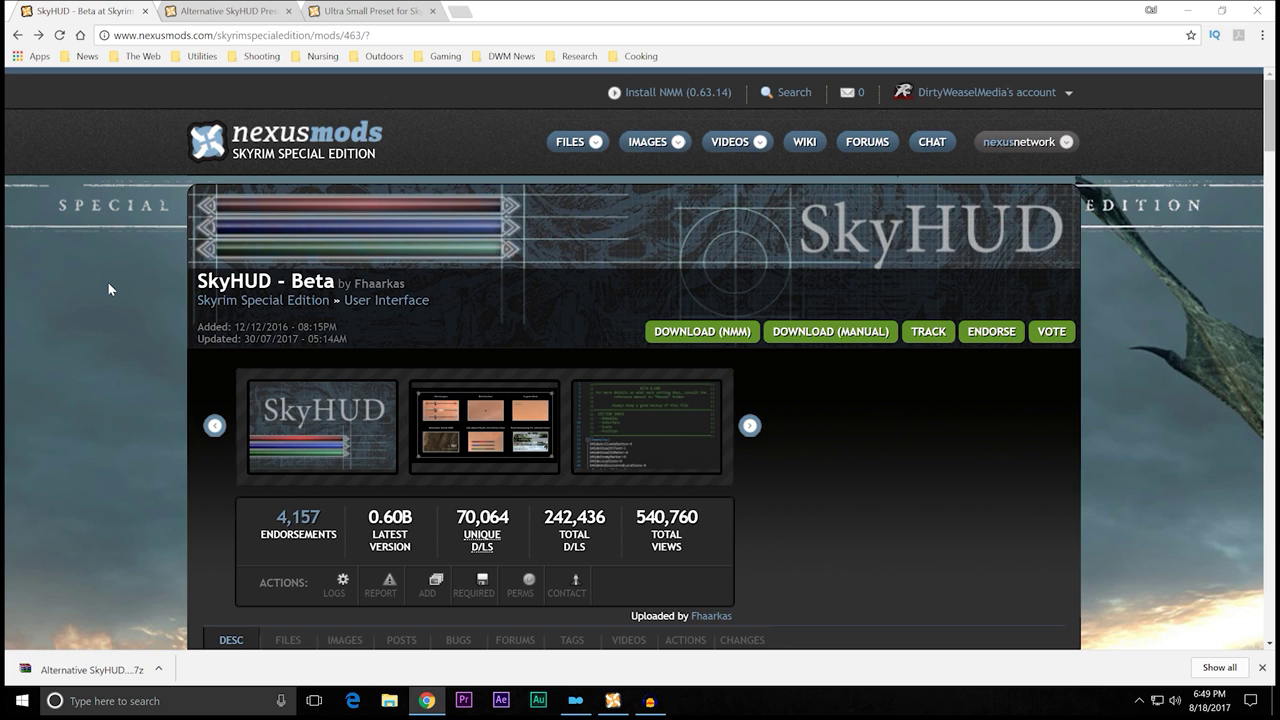
Step: Read the SkyHUD description's Features and How It Works sections, highlighting the statement that customization uses skyhud.txt
scroll(107, 281, "down", 3)
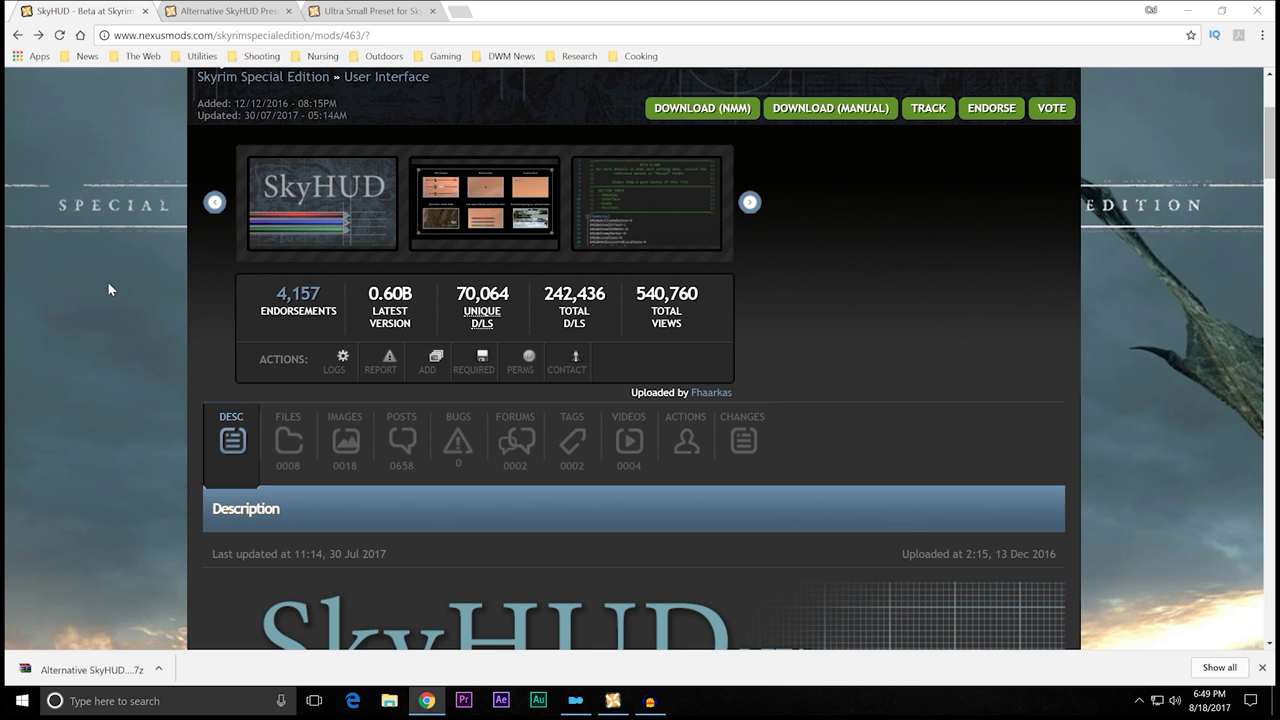
scroll(109, 289, "down", 5)
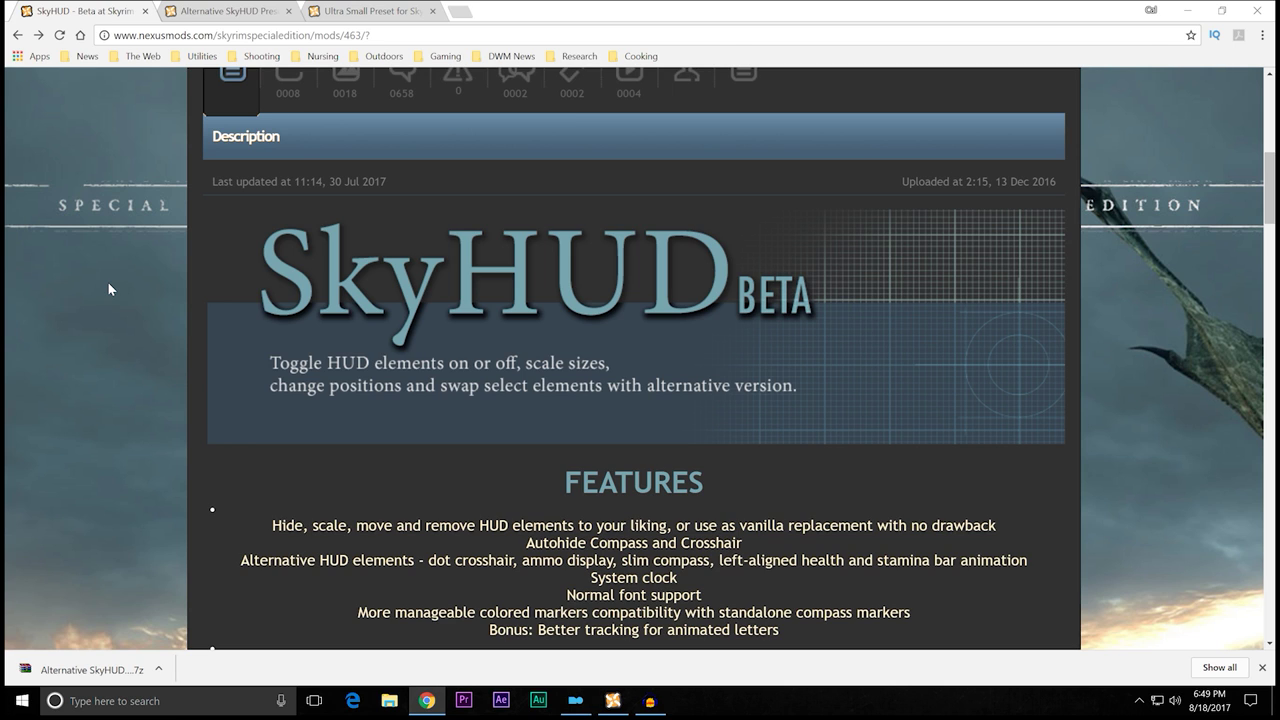
scroll(108, 289, "down", 2)
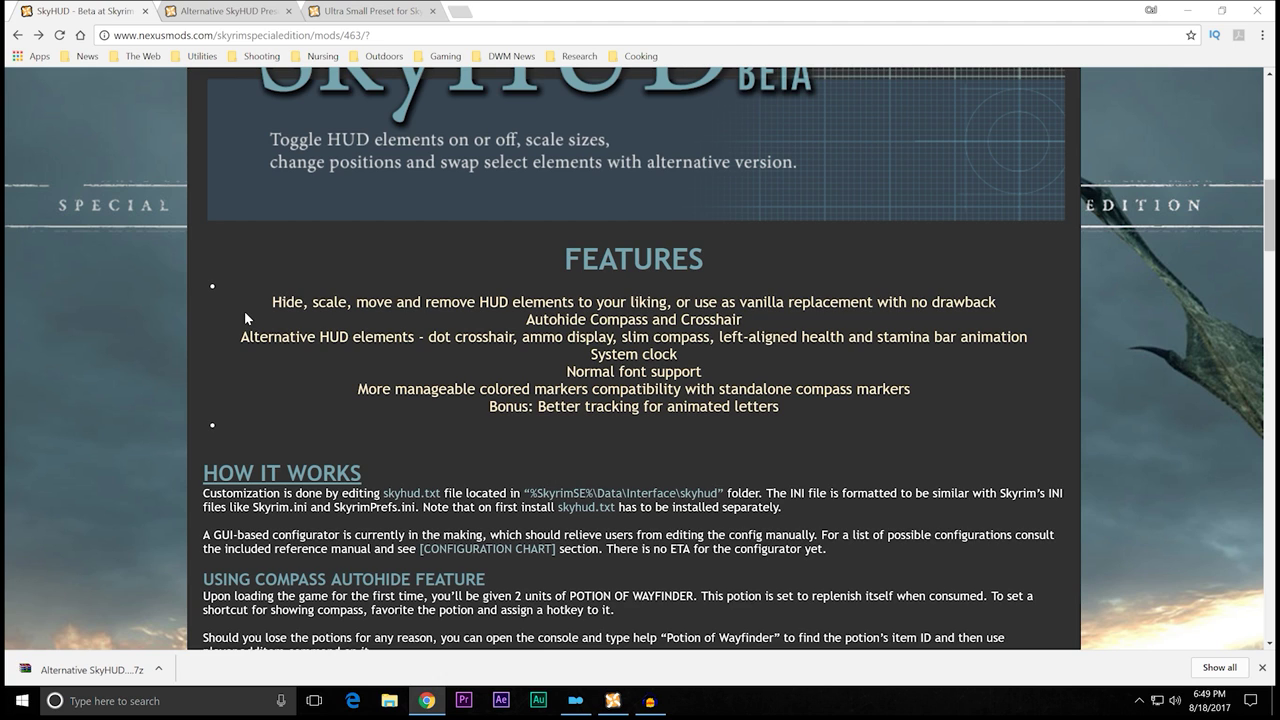
scroll(136, 310, "down", 3)
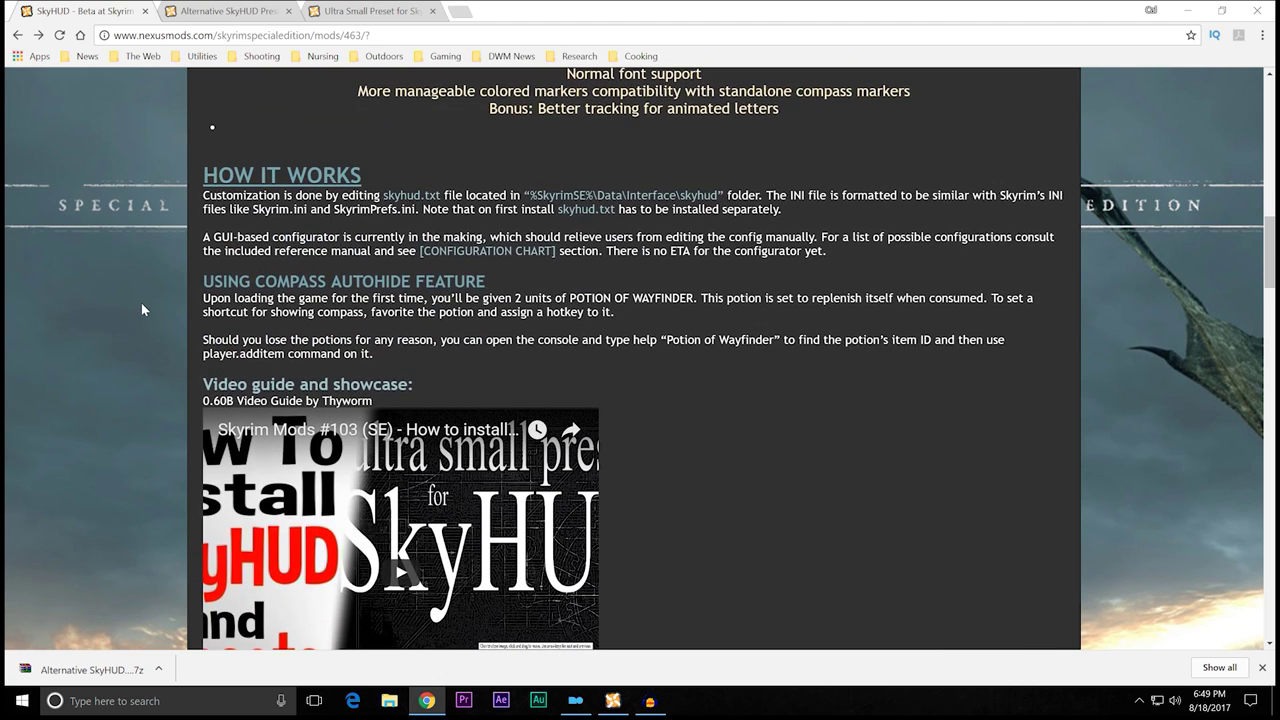
left_click_drag(201, 195, 440, 195)
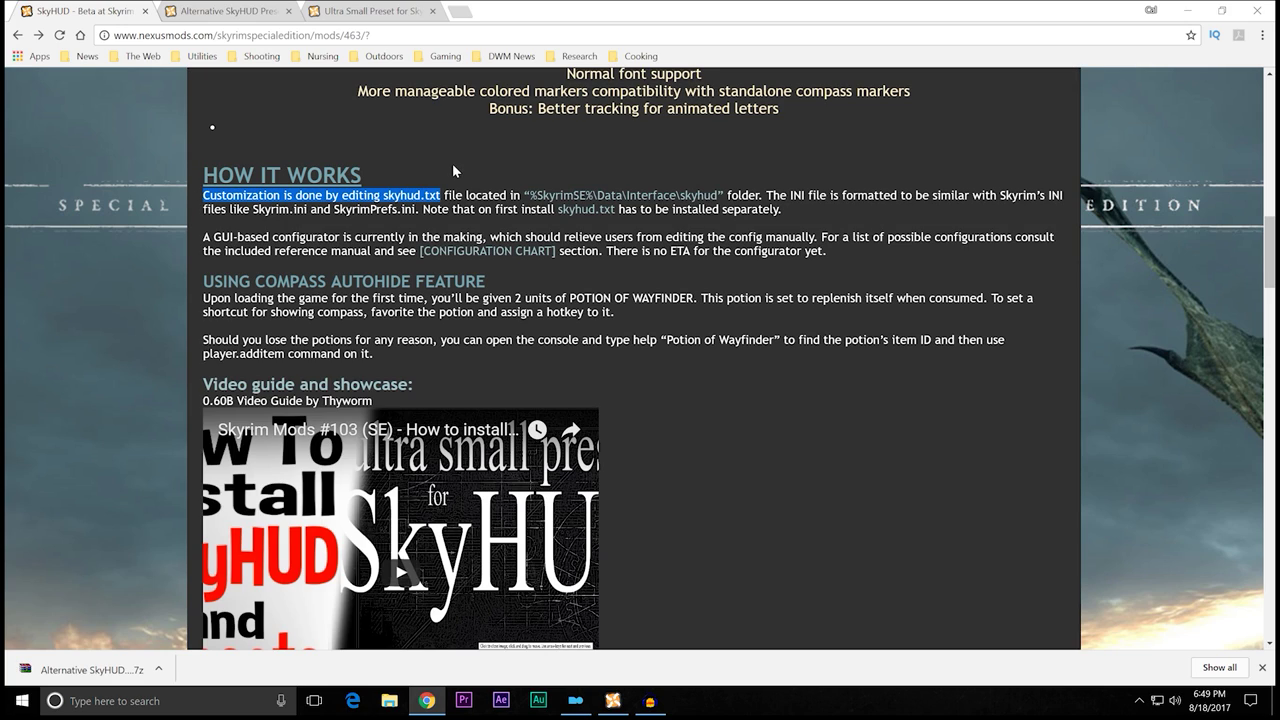
left_click(155, 228)
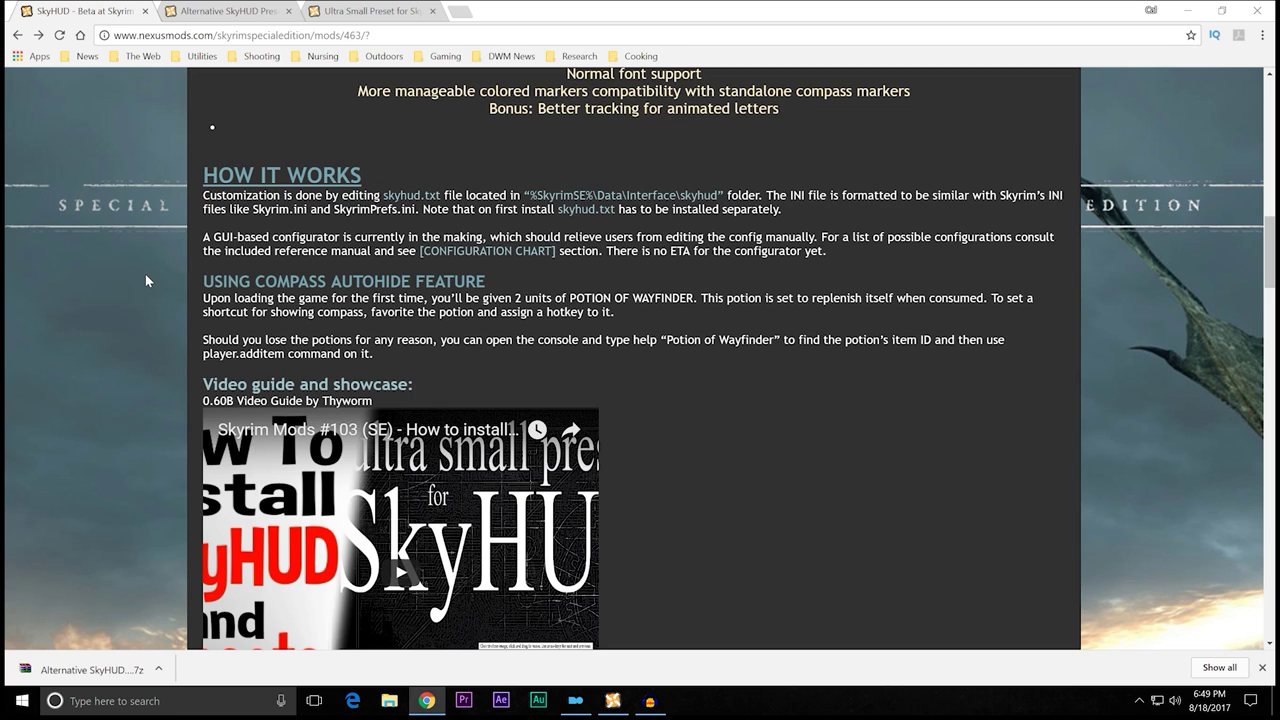
Step: Read the section on using the compass autohide feature, highlighting its sentence about the Potion of Wayfinder
scroll(156, 275, "down", 2)
scroll(156, 275, "up", 1)
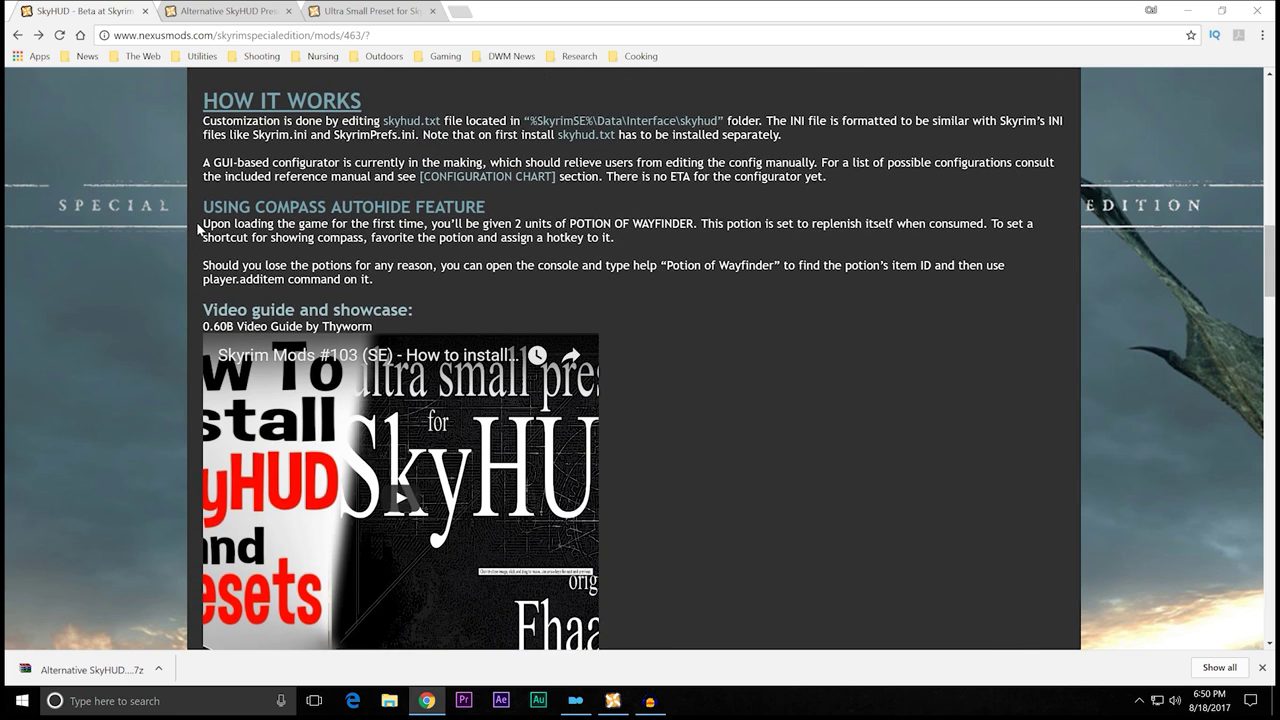
left_click_drag(202, 224, 694, 224)
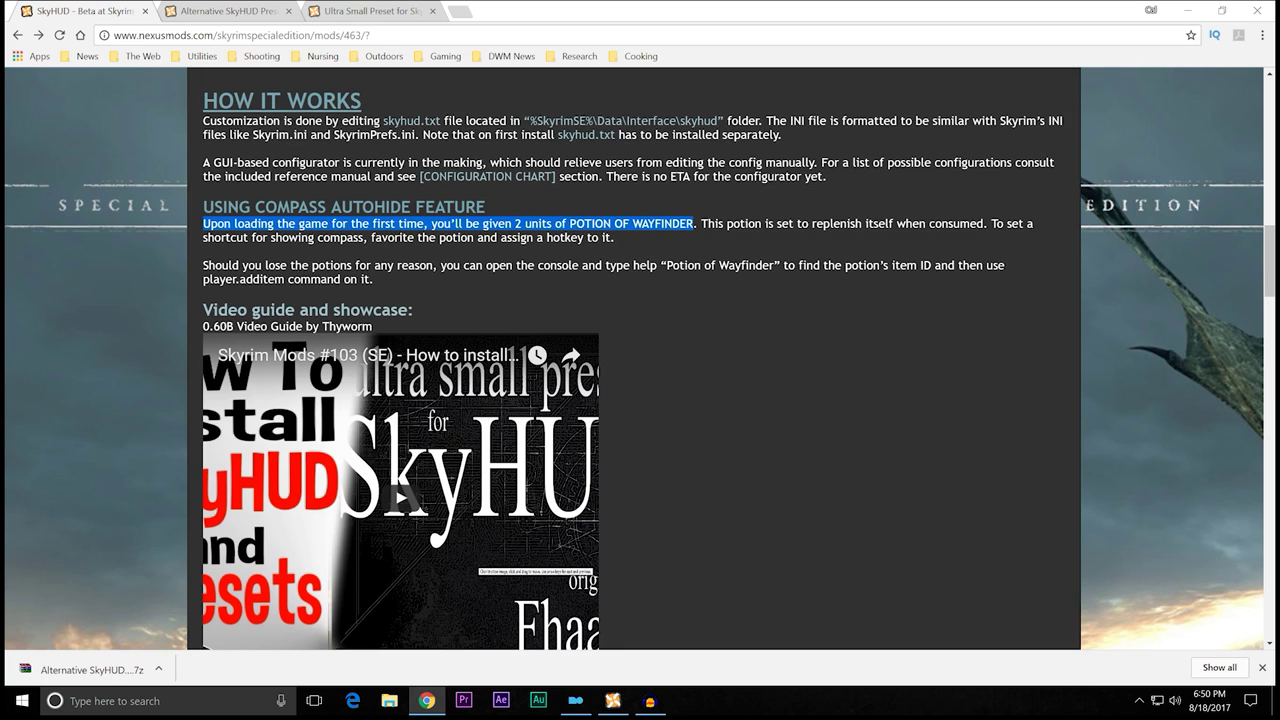
left_click(703, 254)
Step: Read the SkyHUD description's new installation, upgrading, documentation, and compatibility and addons sections
scroll(166, 270, "down", 2)
scroll(167, 275, "down", 12)
scroll(141, 289, "down", 3)
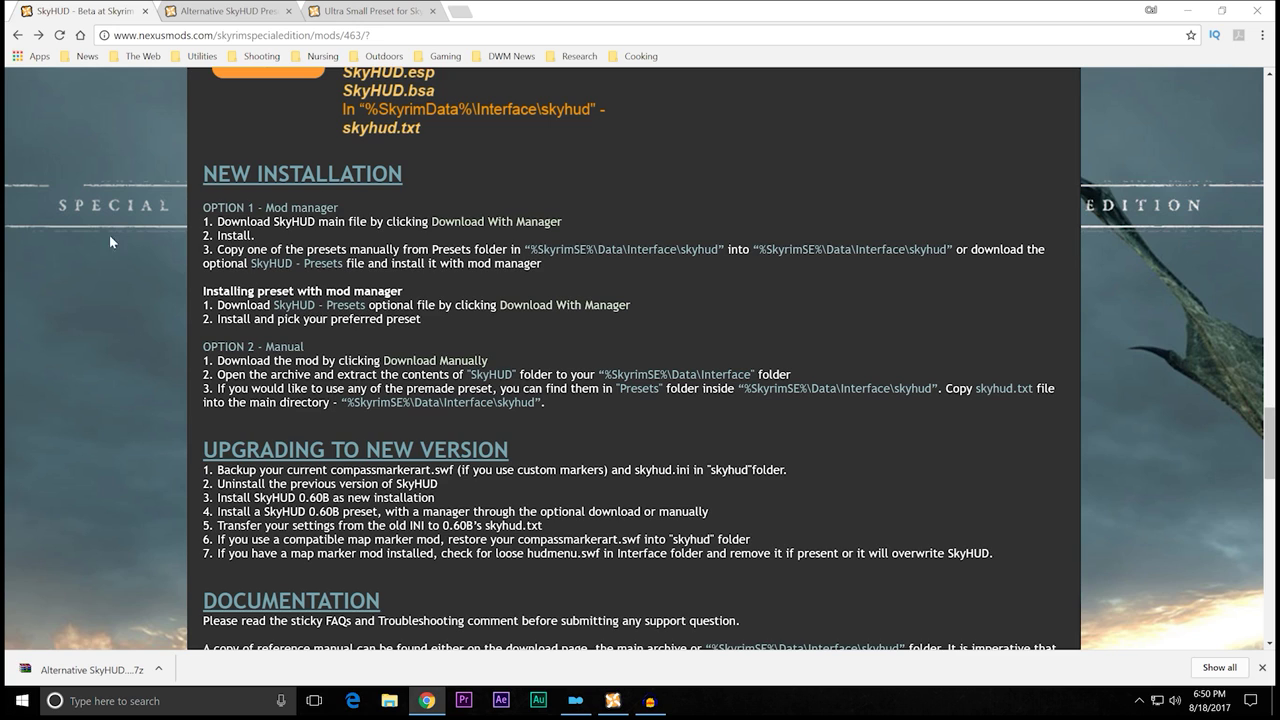
scroll(175, 256, "up", 1)
scroll(175, 256, "down", 2)
scroll(175, 256, "up", 1)
scroll(166, 410, "down", 2)
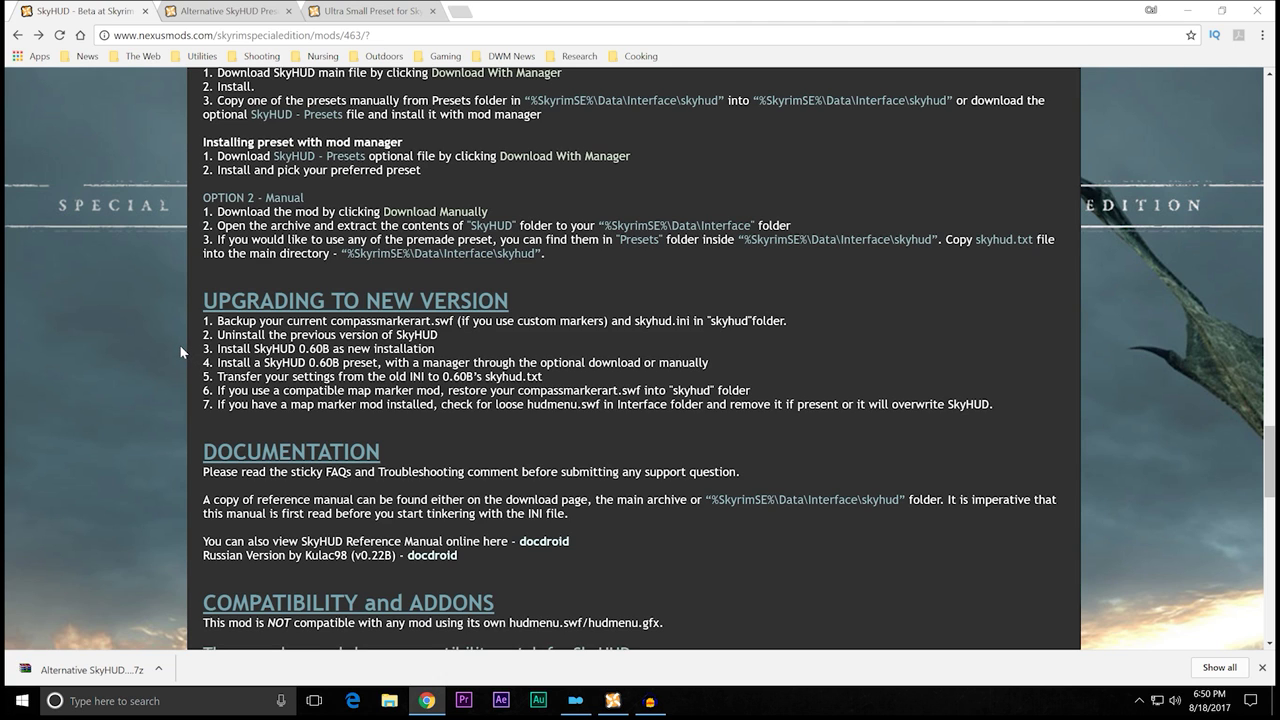
scroll(180, 350, "down", 1)
scroll(181, 350, "down", 1)
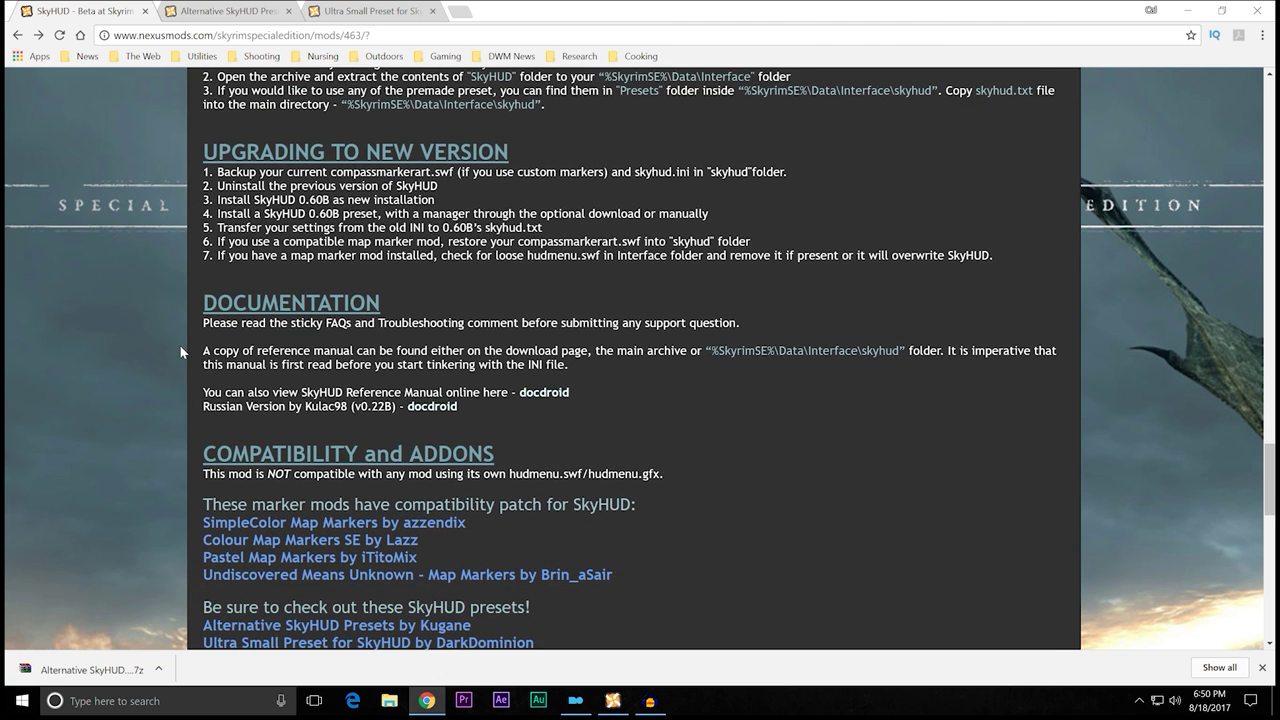
scroll(181, 357, "down", 3)
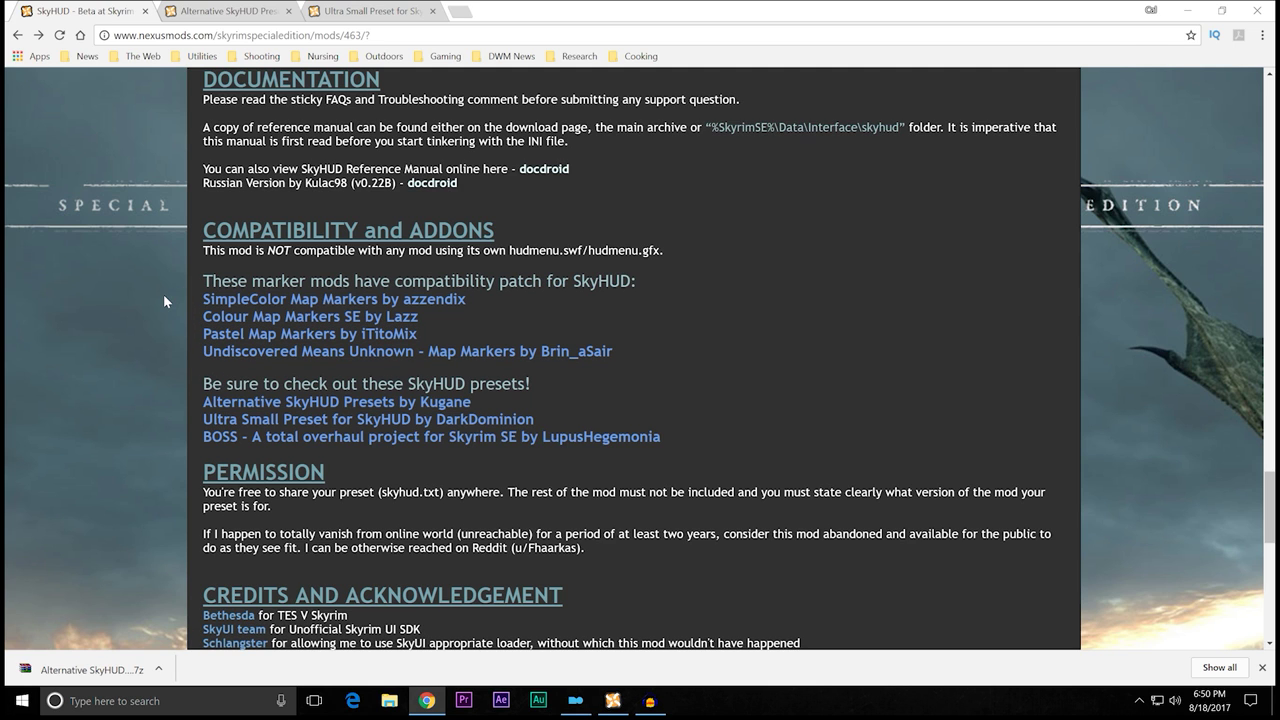
Step: Return to the start of the SkyHUD page and view the mod's main downloadable files
scroll(163, 295, "up", 20)
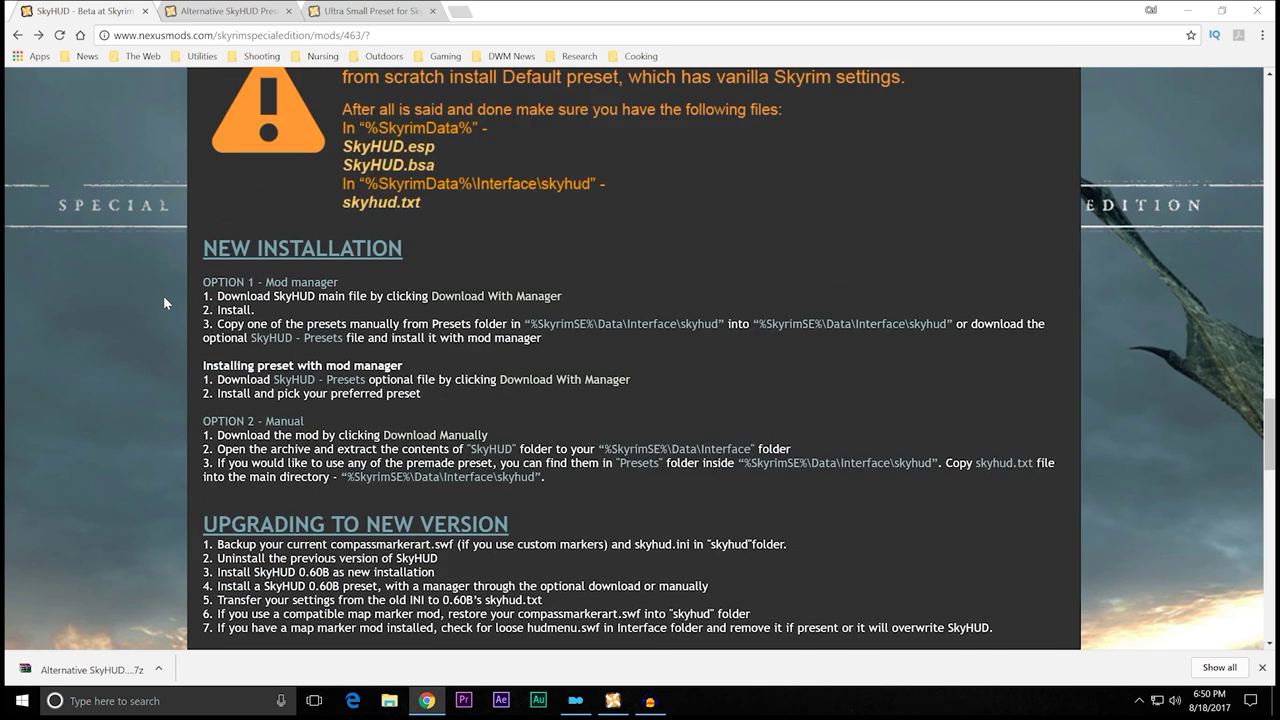
scroll(168, 310, "up", 20)
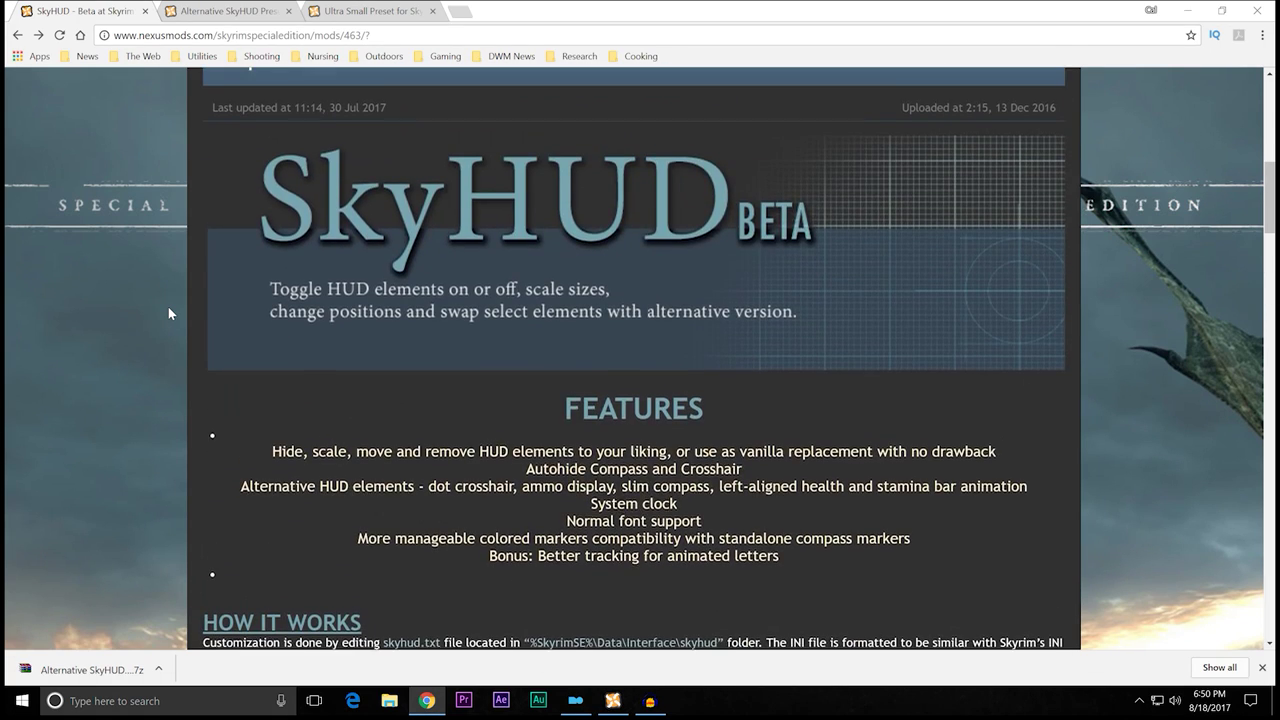
scroll(168, 313, "down", 3)
scroll(168, 313, "up", 3)
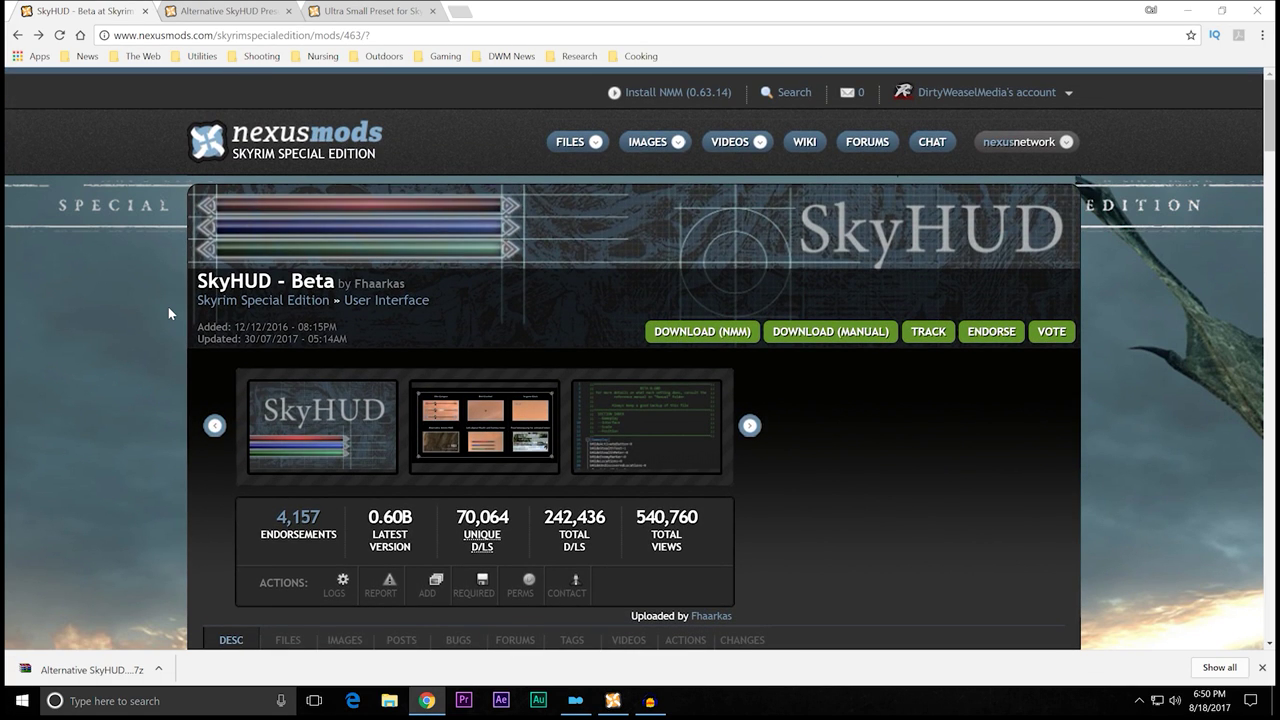
scroll(168, 307, "down", 3)
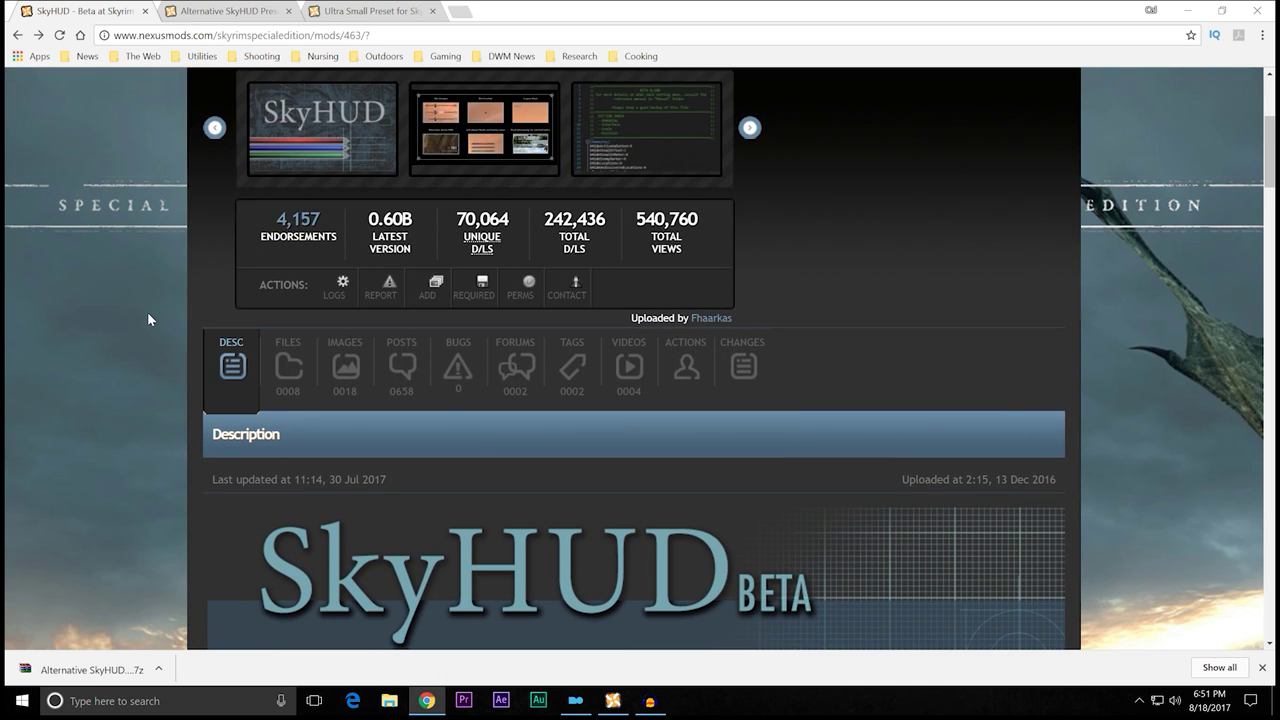
left_click(281, 362)
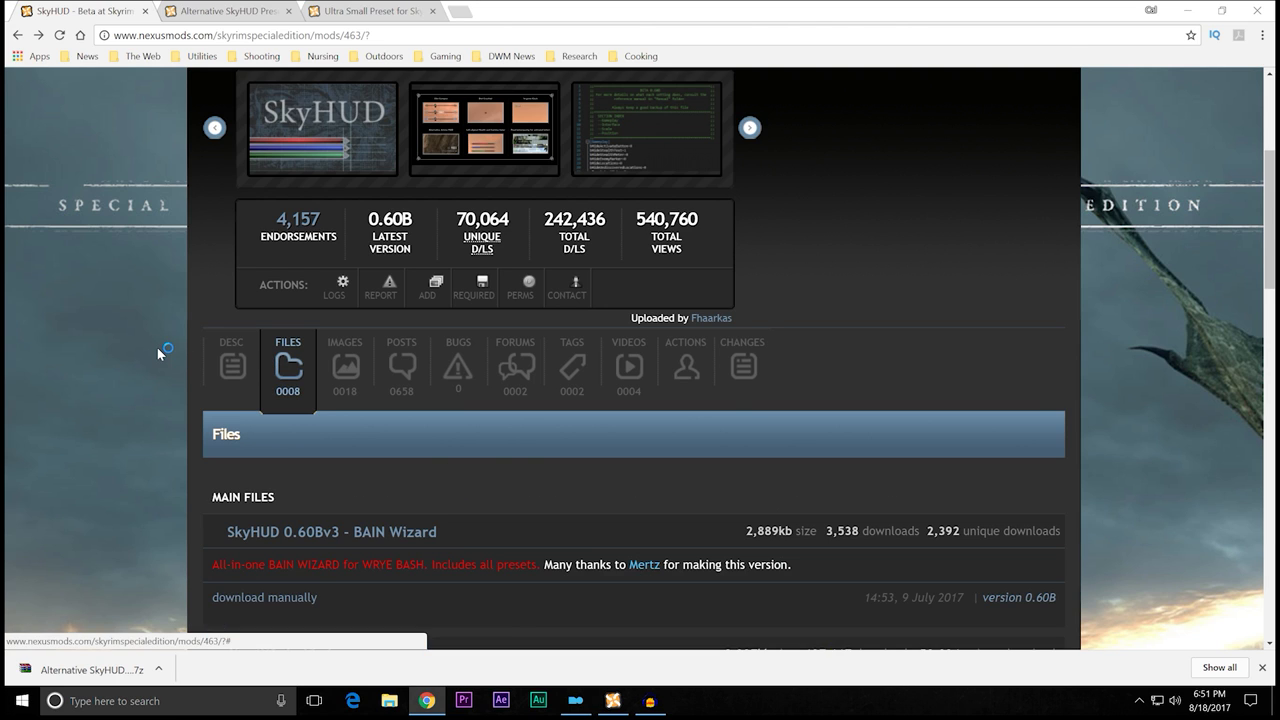
scroll(168, 337, "down", 4)
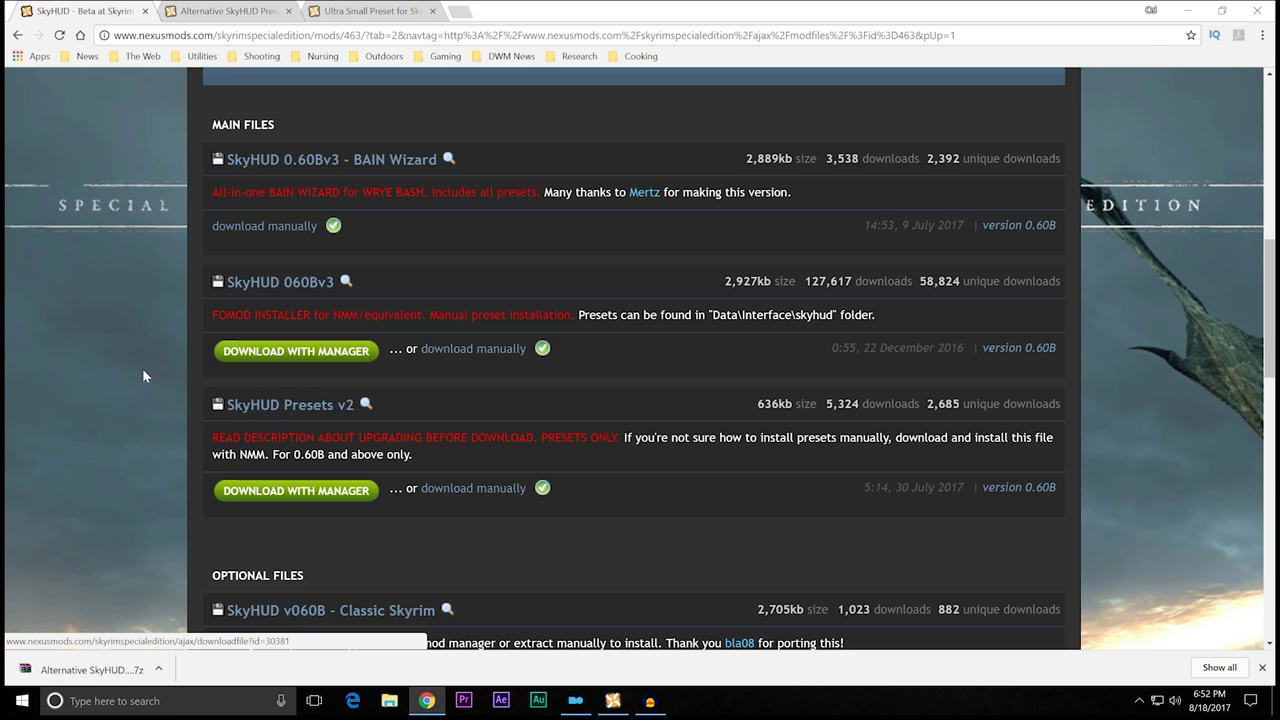
Step: Switch to the Alternative SkyHUD Presets page and examine its list of downloadable files
key("ctrl+Tab")
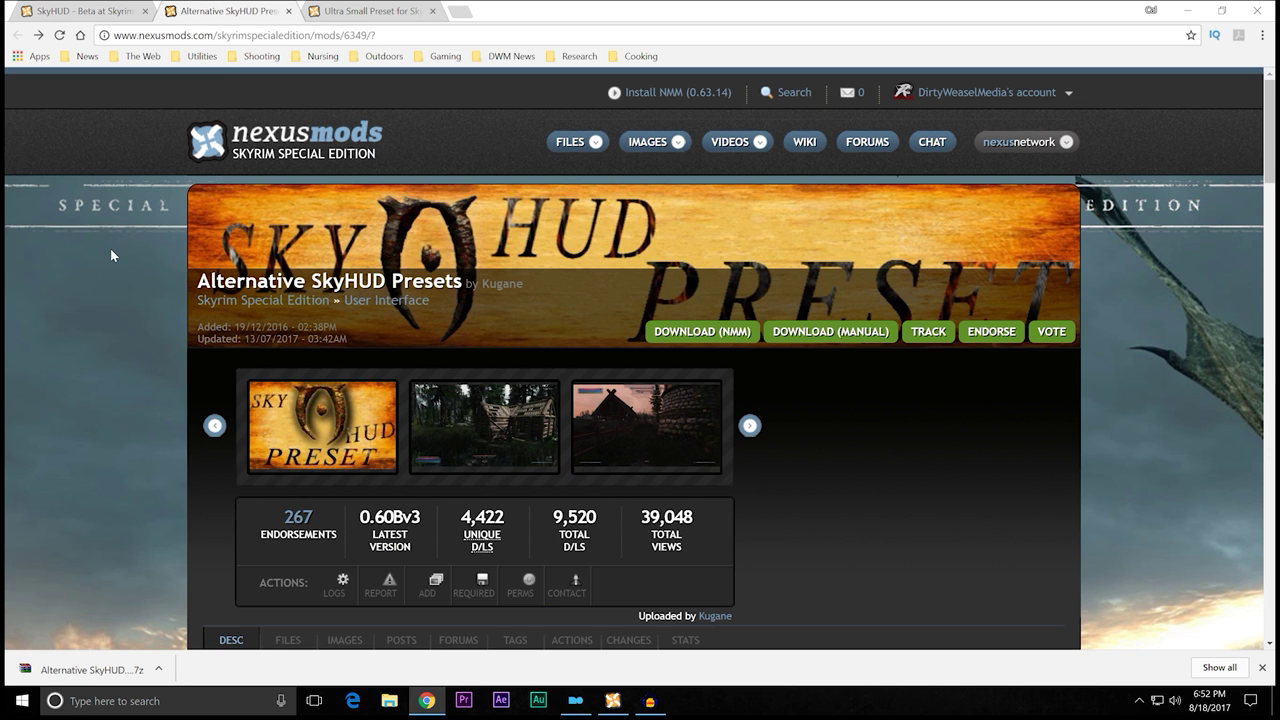
scroll(111, 255, "down", 2)
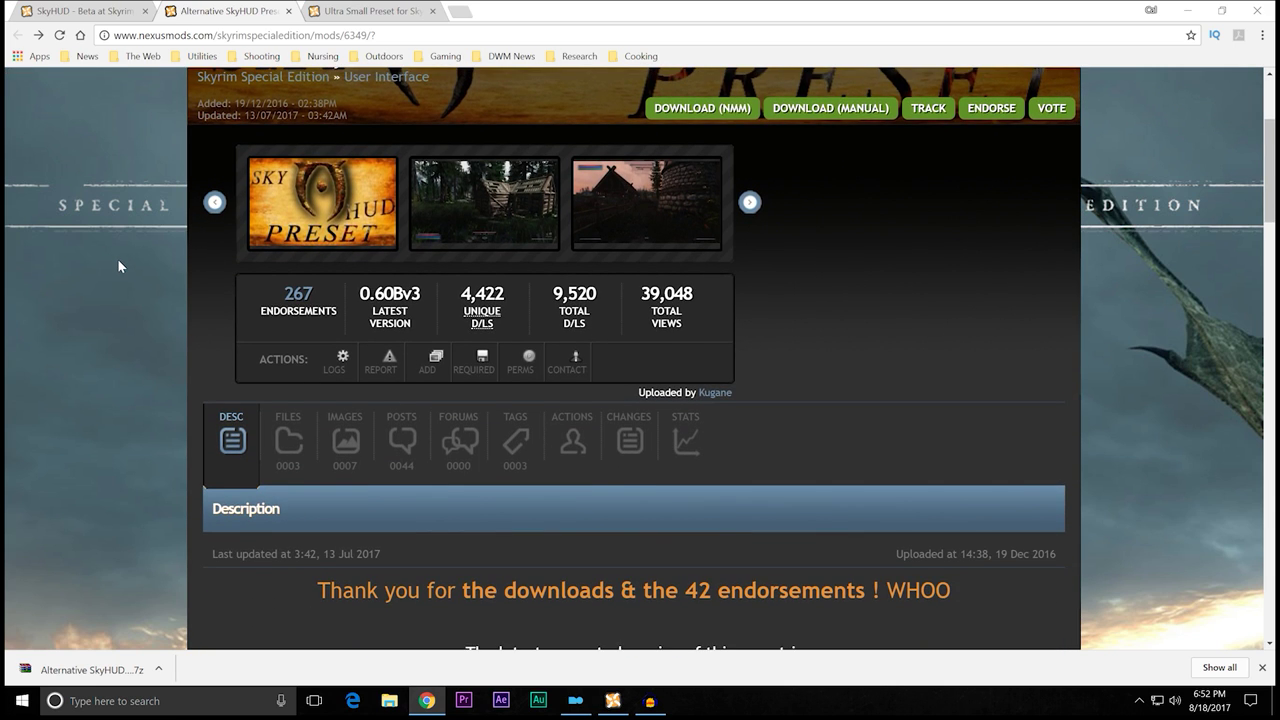
scroll(118, 262, "down", 2)
scroll(118, 262, "up", 2)
scroll(118, 265, "up", 1)
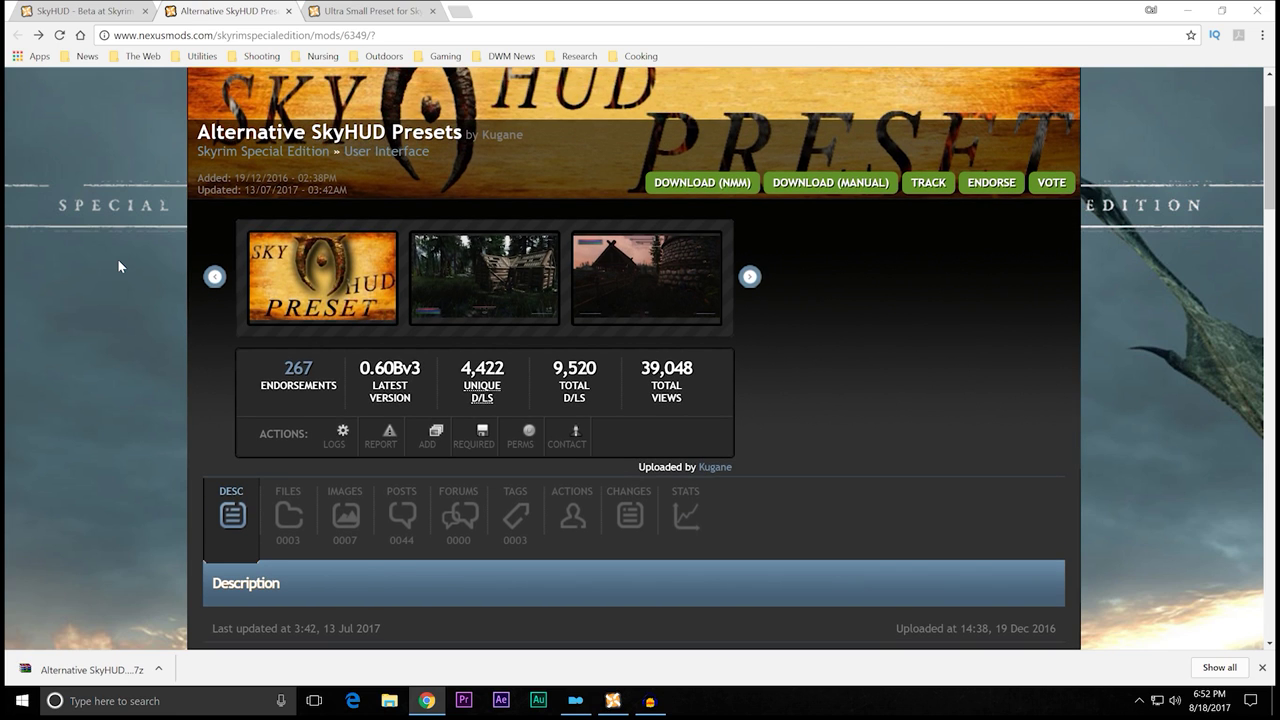
scroll(118, 266, "down", 2)
left_click(280, 314)
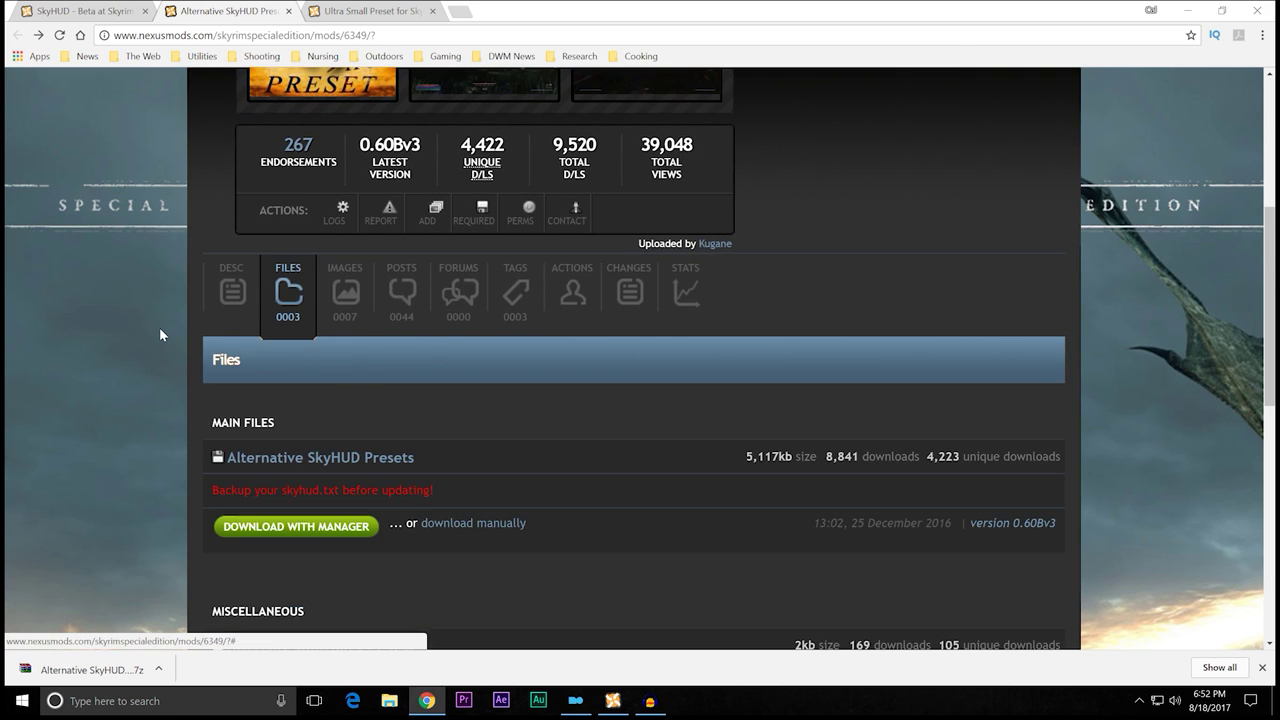
scroll(159, 327, "down", 2)
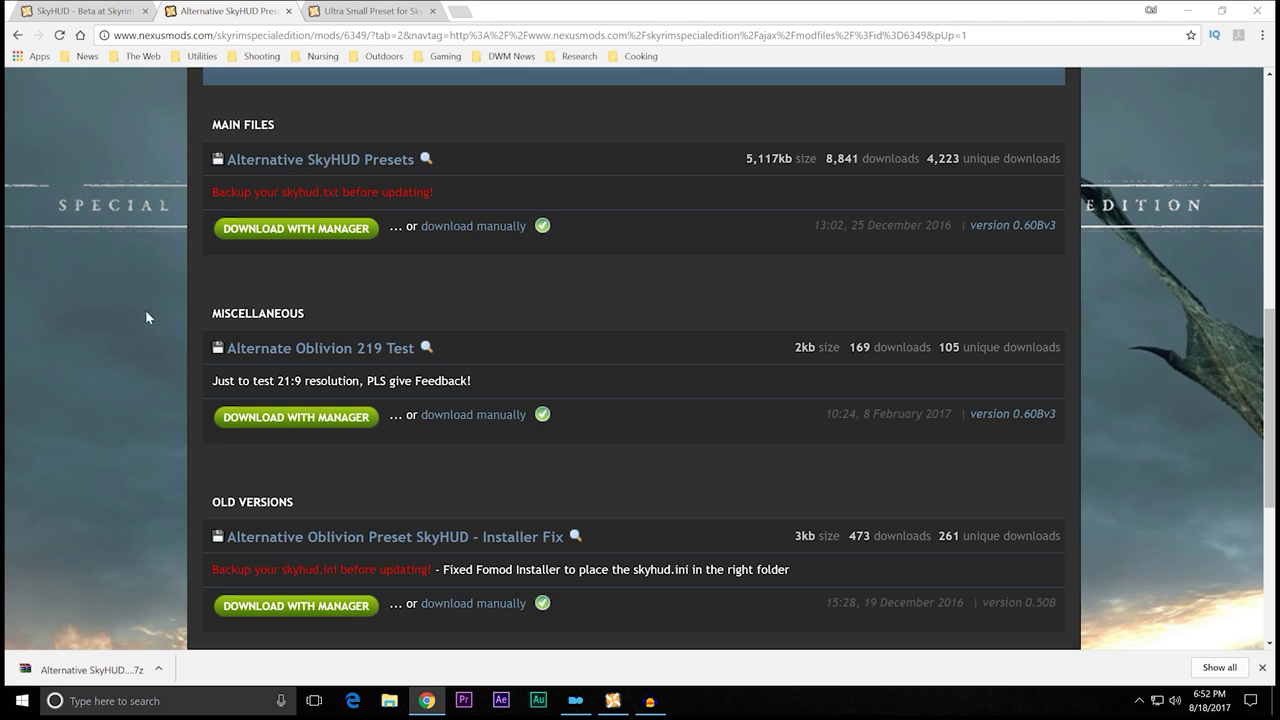
scroll(153, 294, "up", 2)
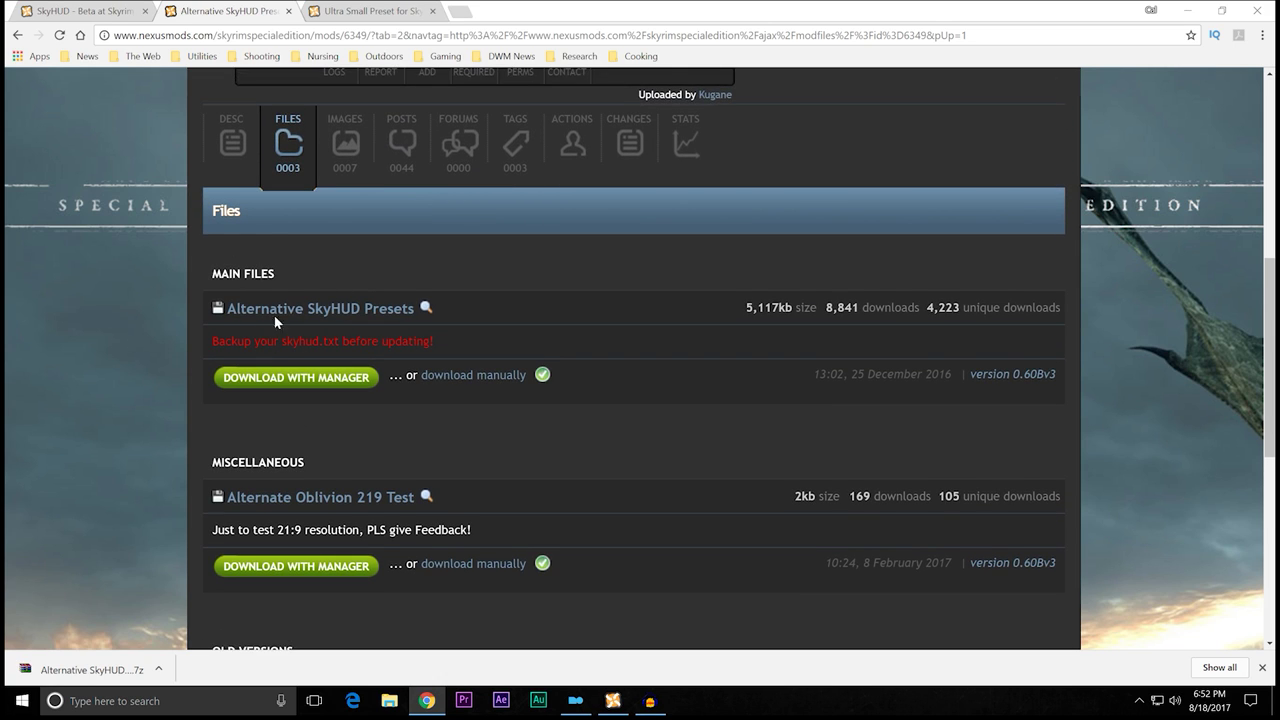
Step: Switch to the Ultra Small Preset for SkyHUD page and look over its overview and description
left_click(373, 12)
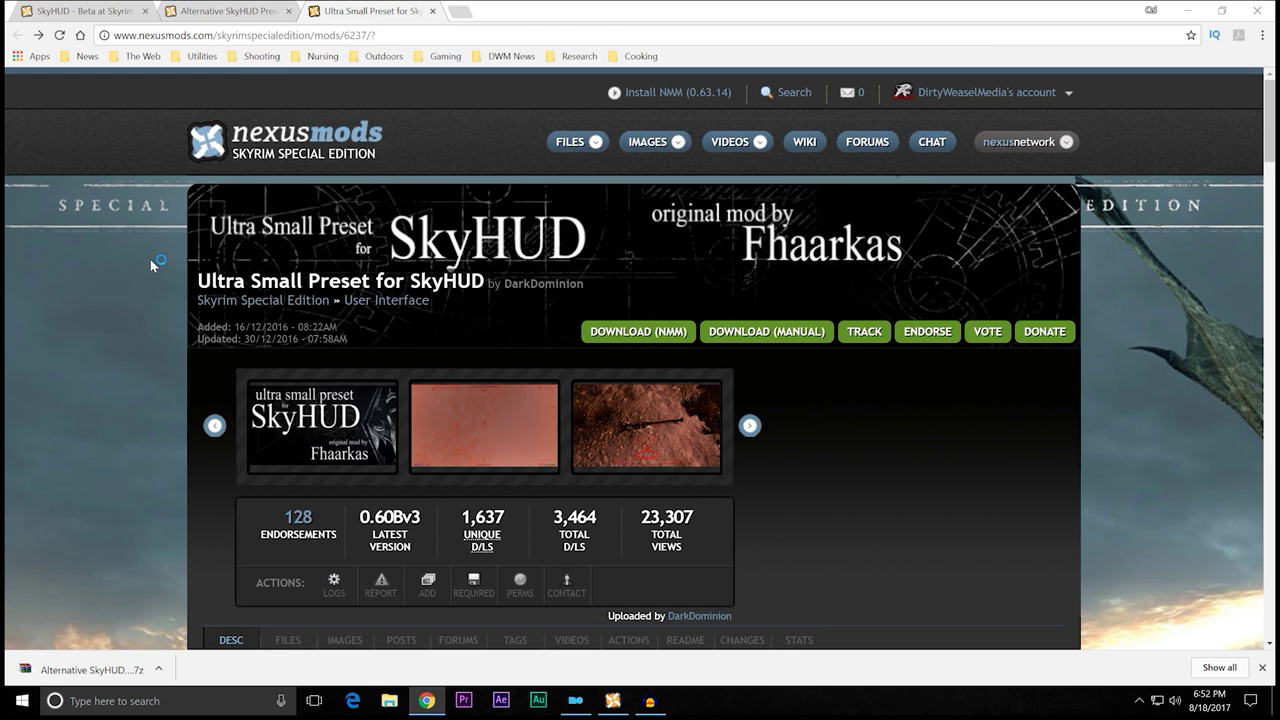
scroll(150, 263, "down", 1)
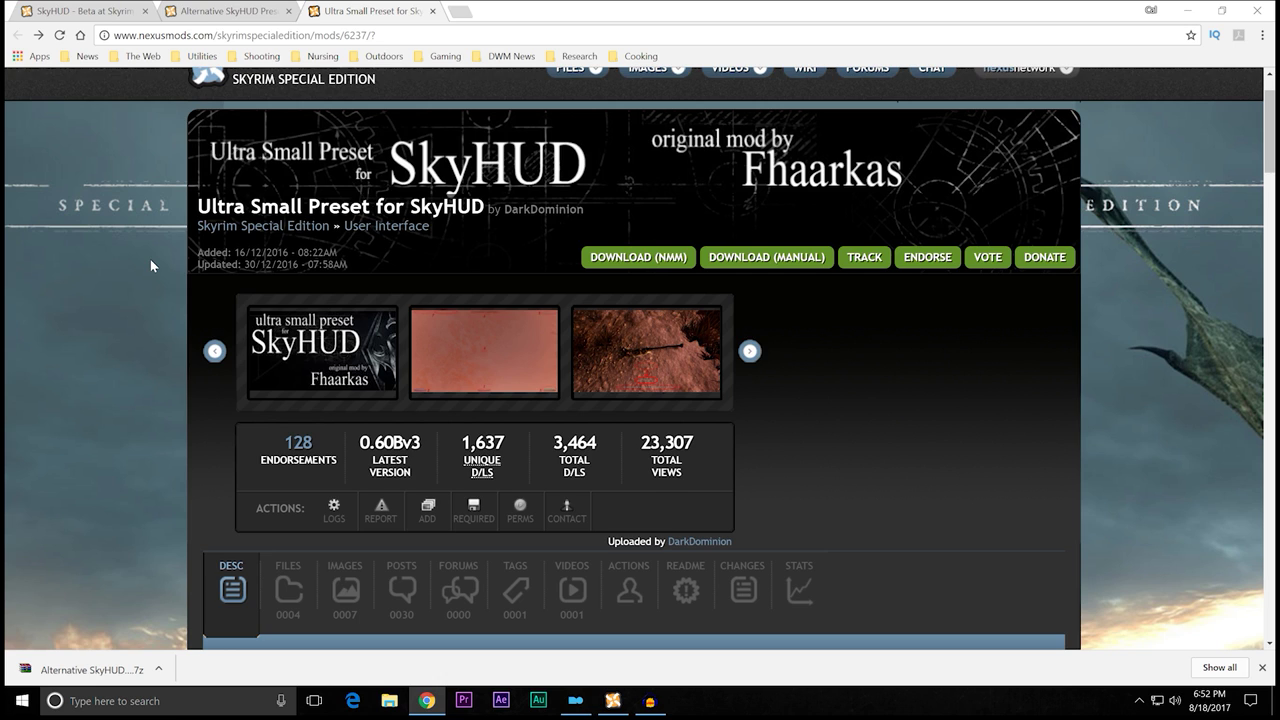
scroll(150, 264, "up", 1)
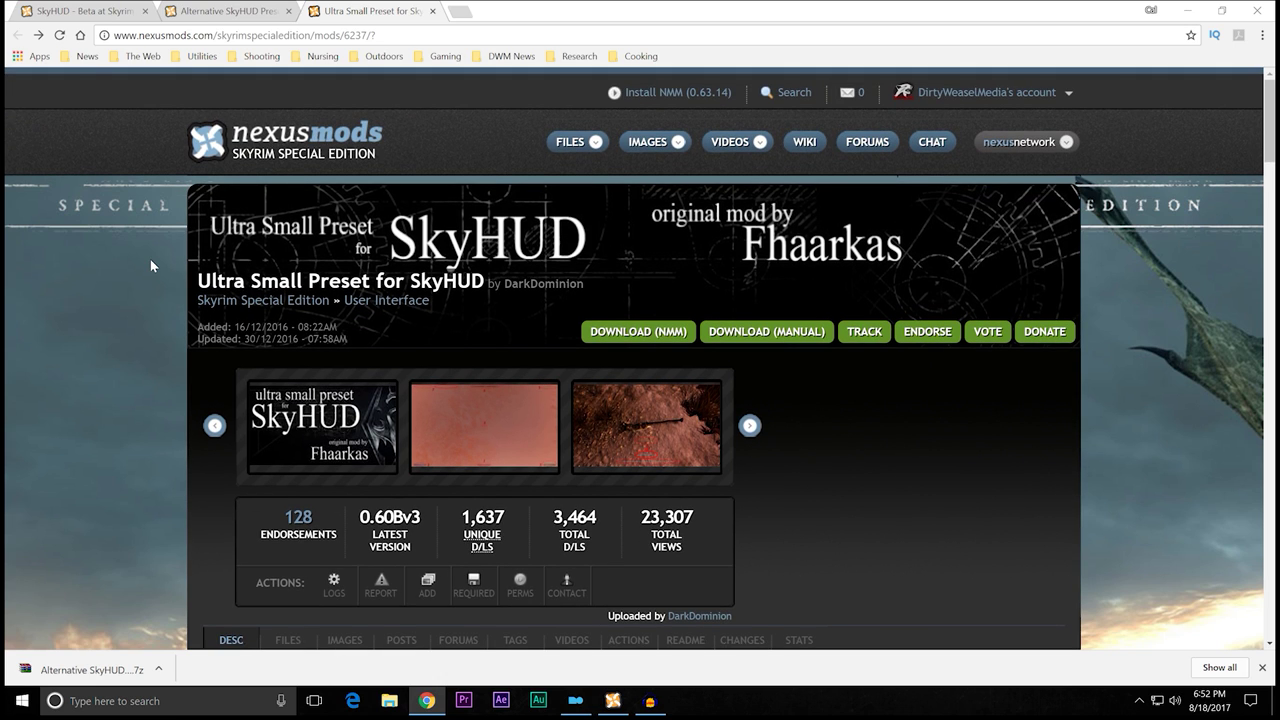
scroll(150, 264, "down", 3)
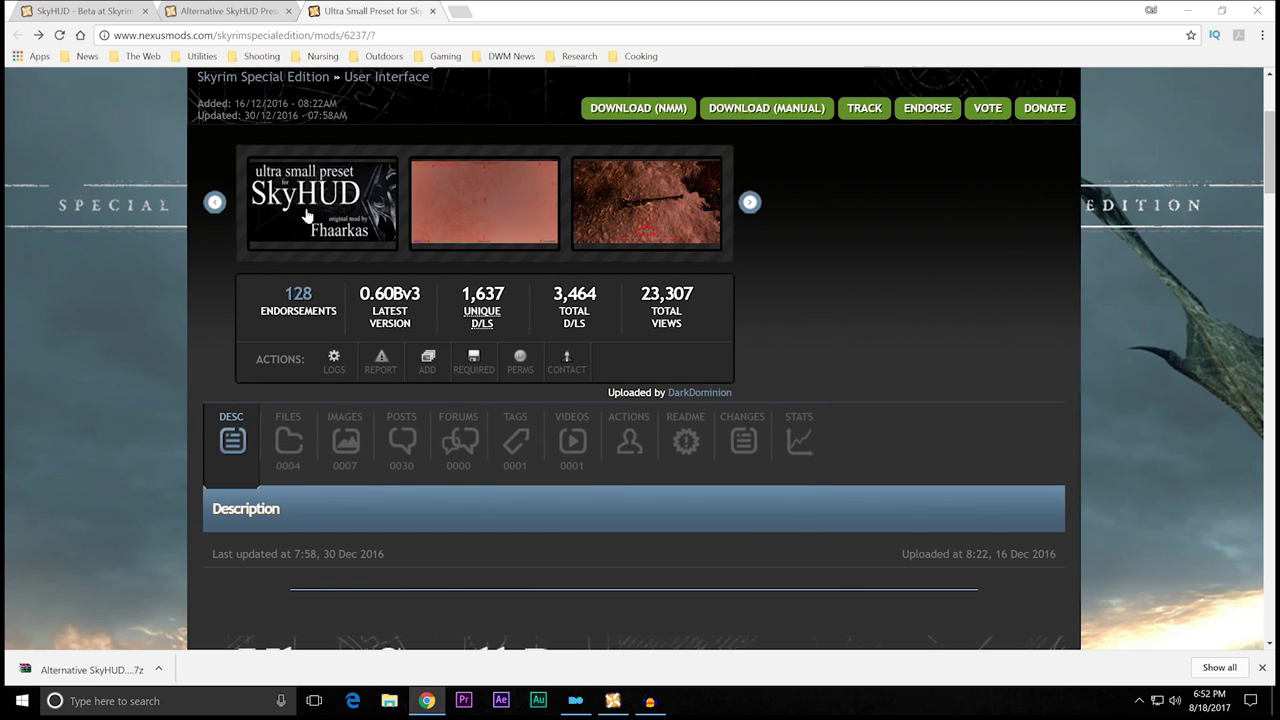
scroll(178, 263, "down", 4)
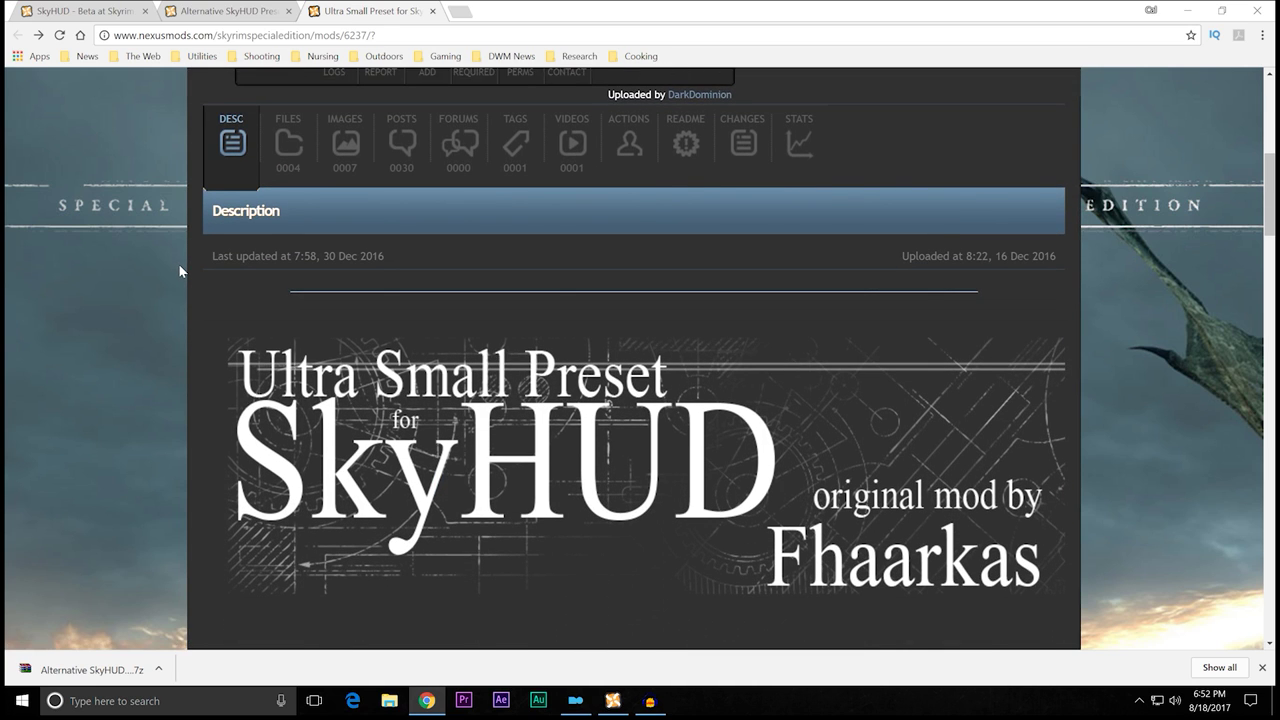
scroll(178, 263, "down", 2)
scroll(180, 270, "up", 4)
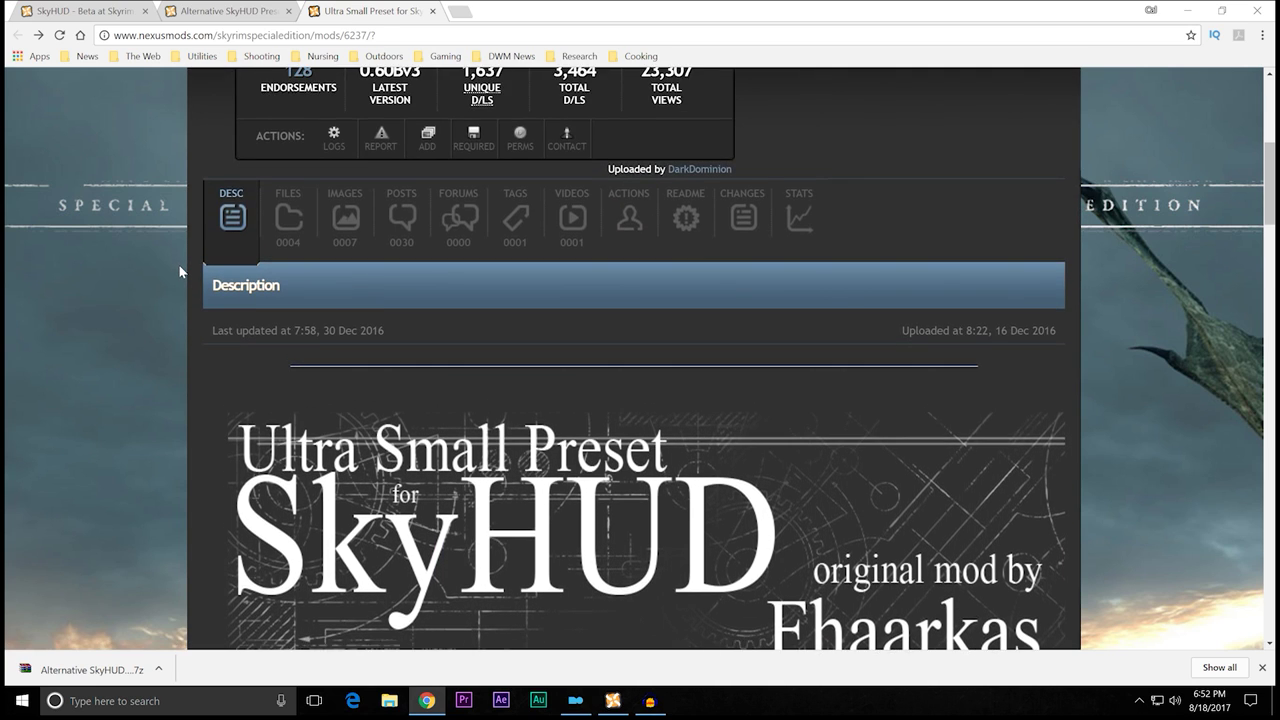
Step: Show the Ultra Small Preset's file list and examine its main and optional downloads
left_click(288, 288)
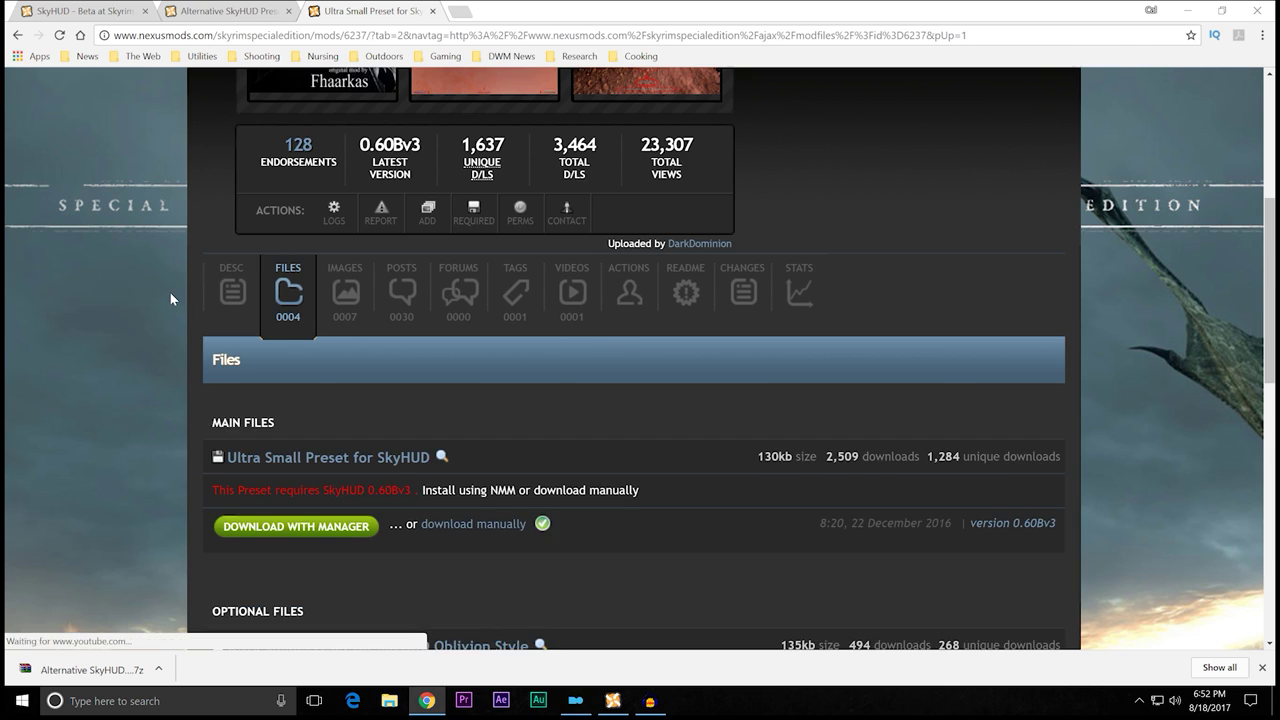
scroll(169, 291, "down", 1)
scroll(169, 291, "down", 1)
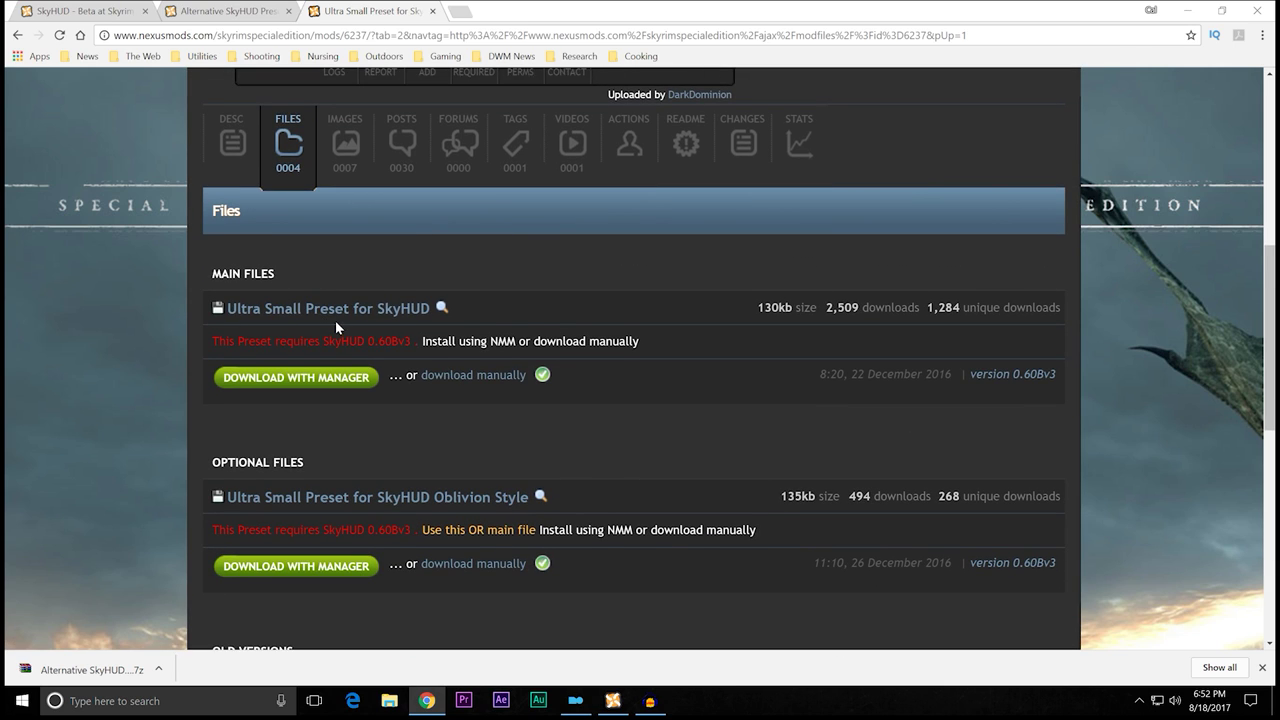
scroll(147, 390, "down", 1)
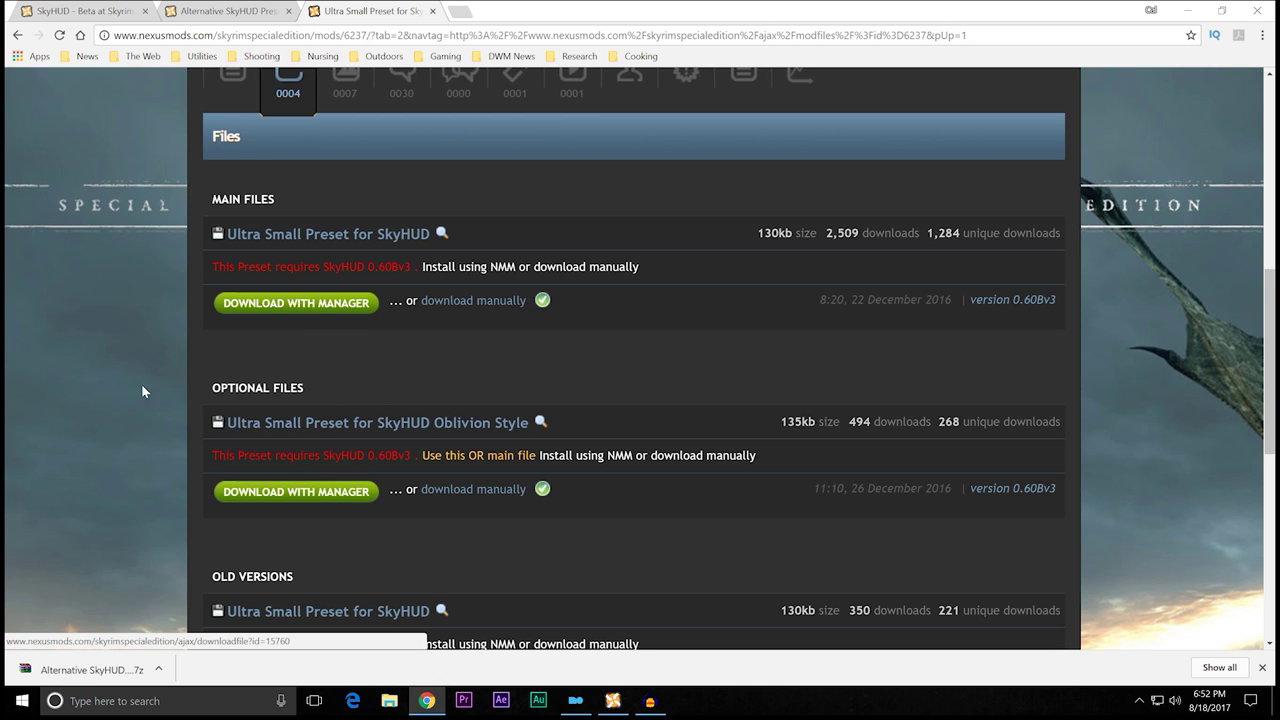
scroll(141, 325, "up", 2)
Step: Return to the main SkyHUD - Beta mod page and its overview
key("ctrl+1")
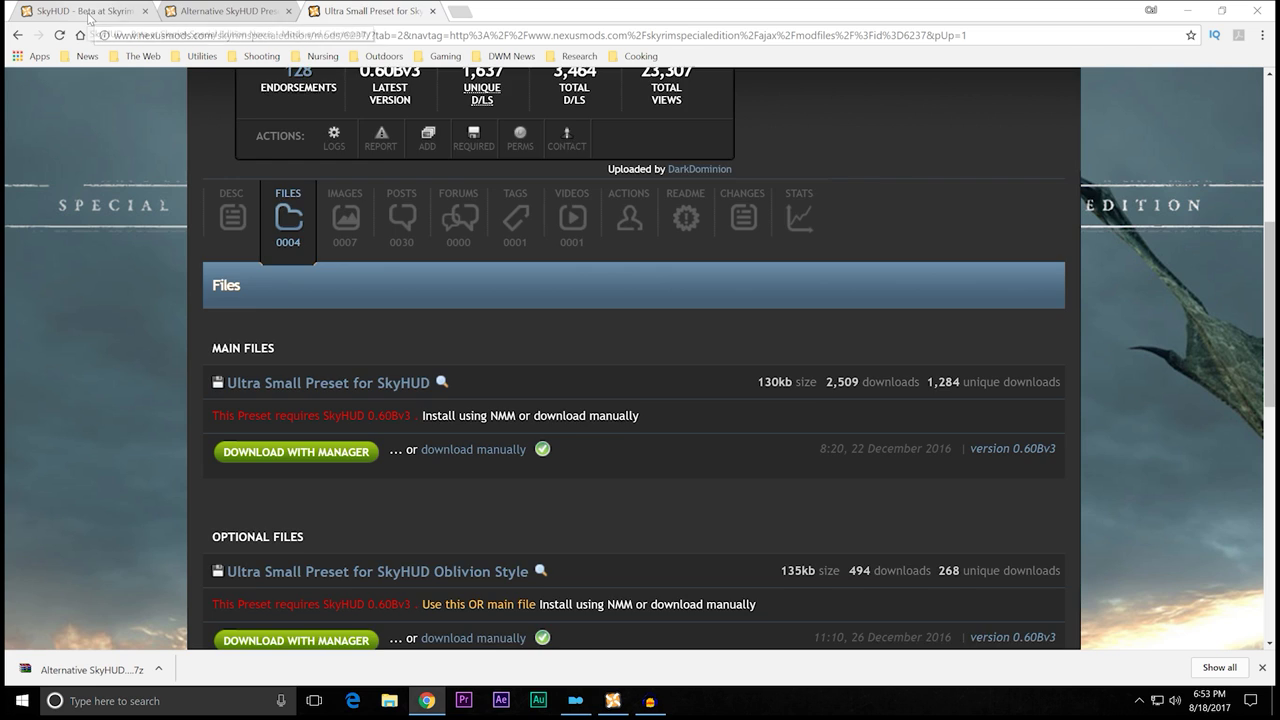
scroll(98, 257, "up", 5)
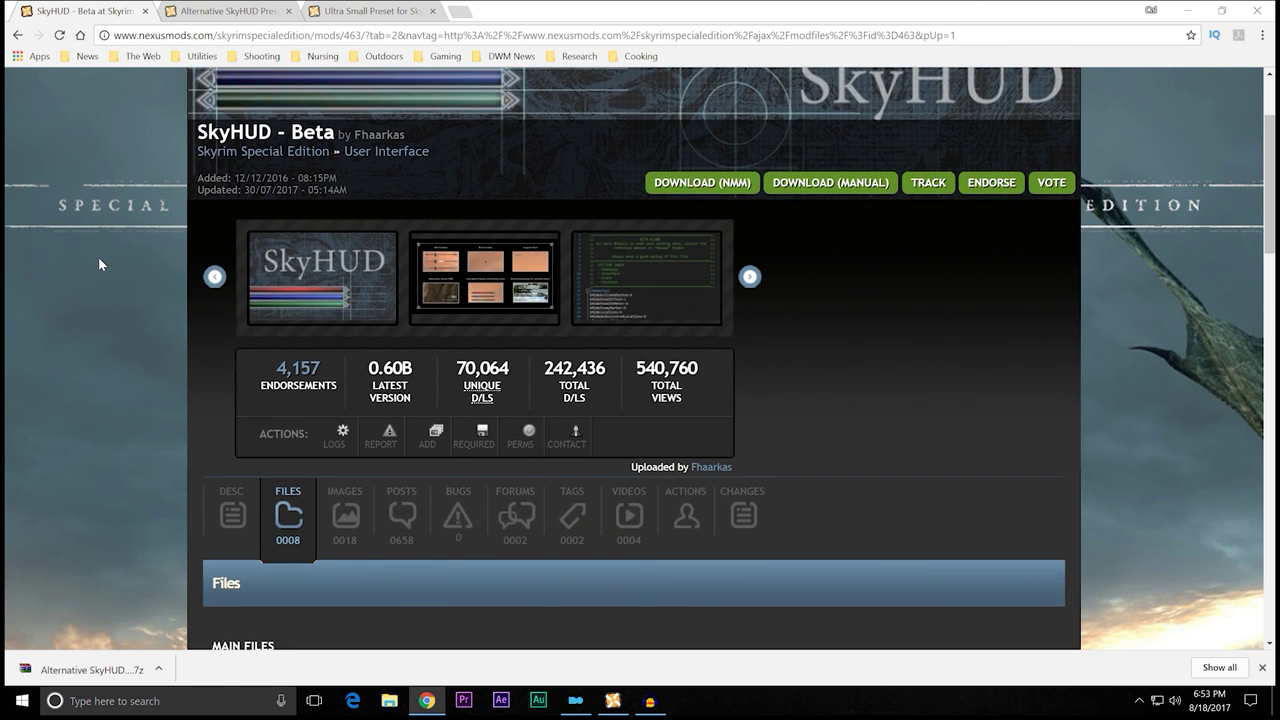
Step: Examine the main files of SkyHUD - Beta and compare them with the file lists of the two alternative preset pages
scroll(98, 257, "down", 5)
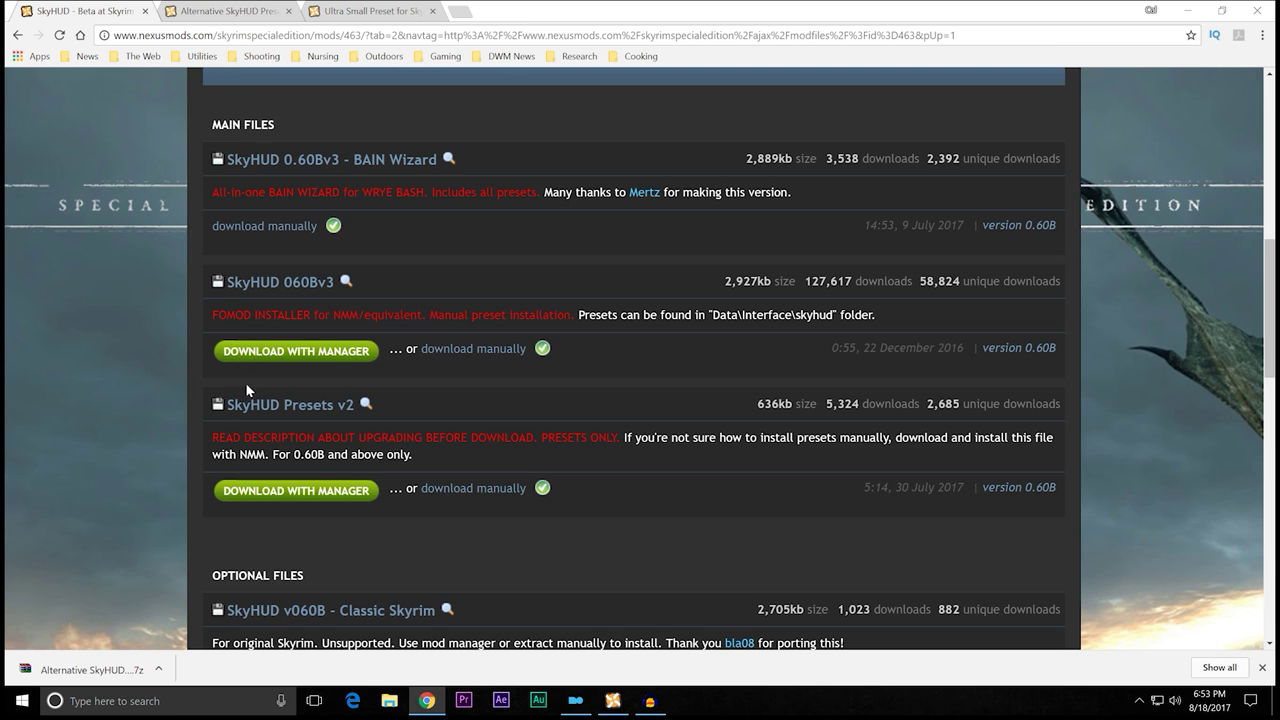
scroll(167, 314, "up", 5)
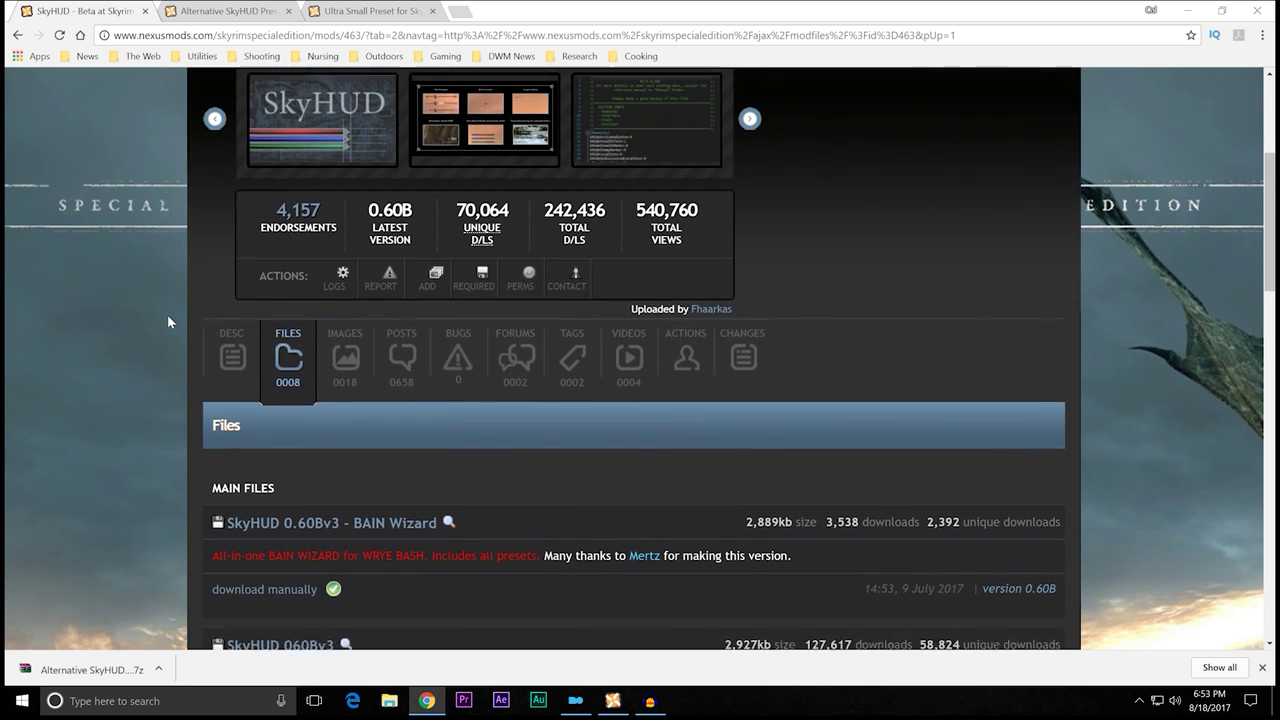
scroll(167, 314, "down", 4)
scroll(167, 315, "down", 1)
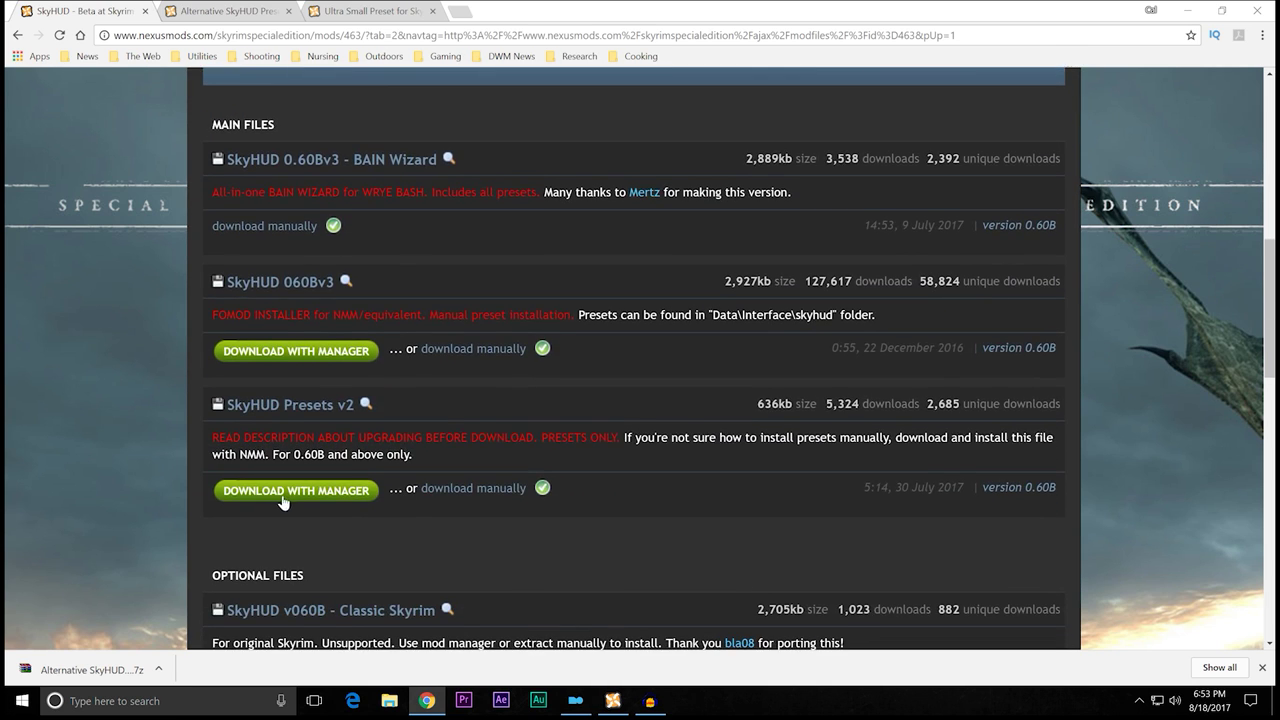
left_click(221, 14)
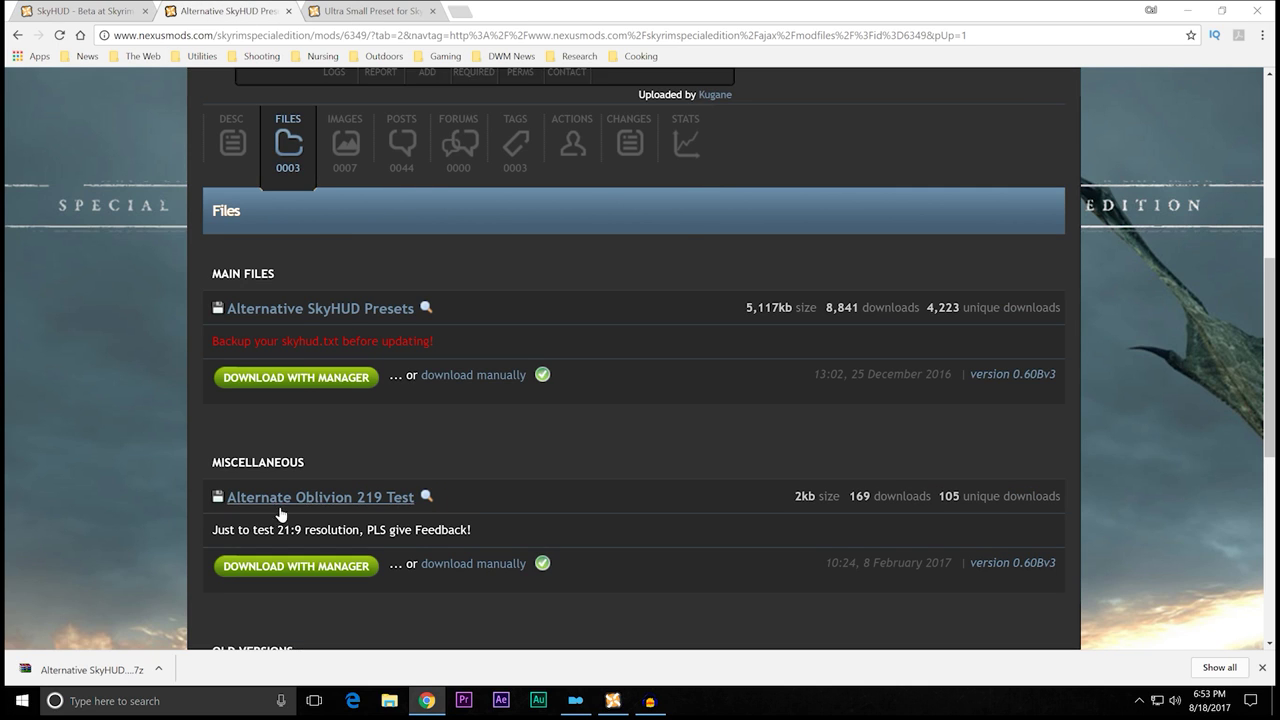
left_click(372, 14)
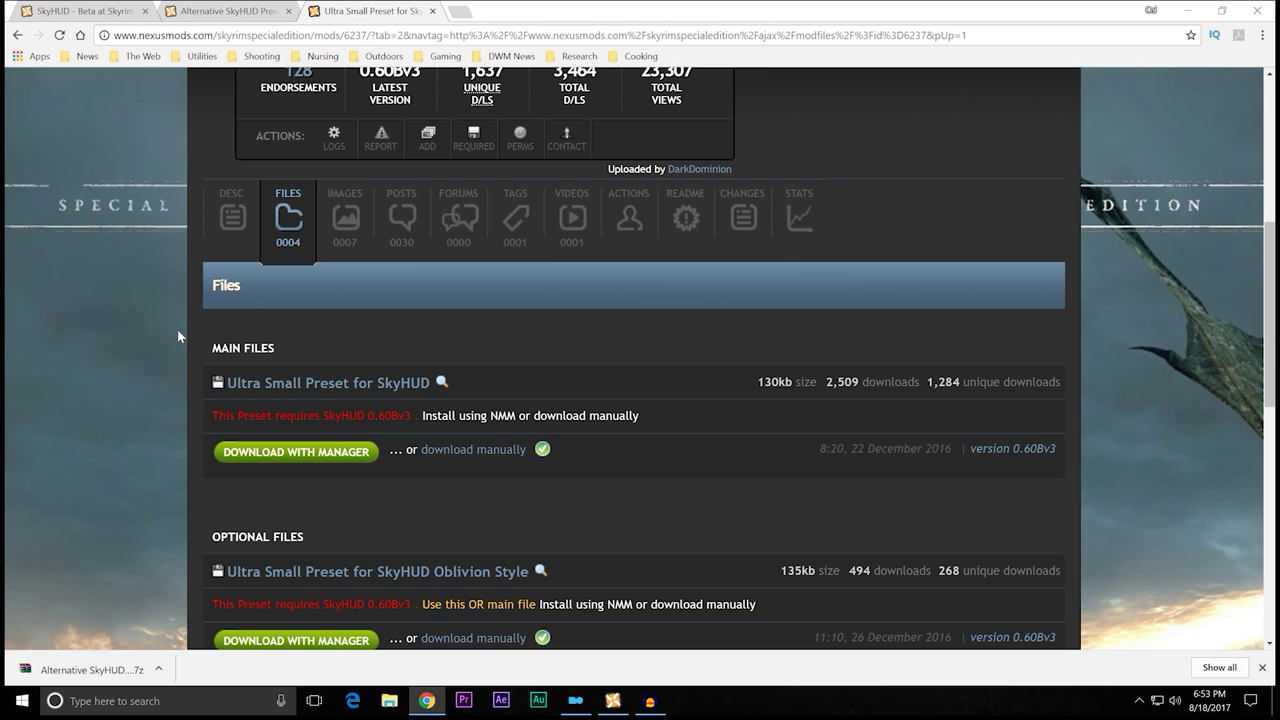
left_click(231, 14)
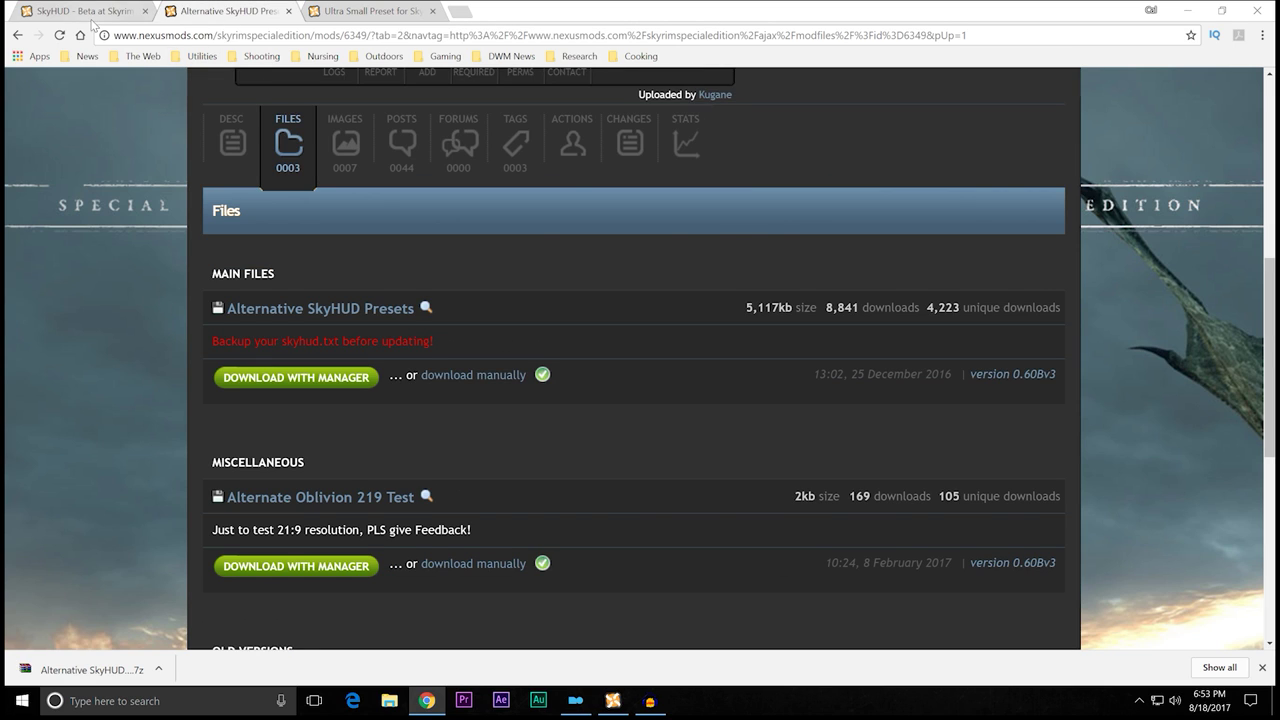
left_click(92, 20)
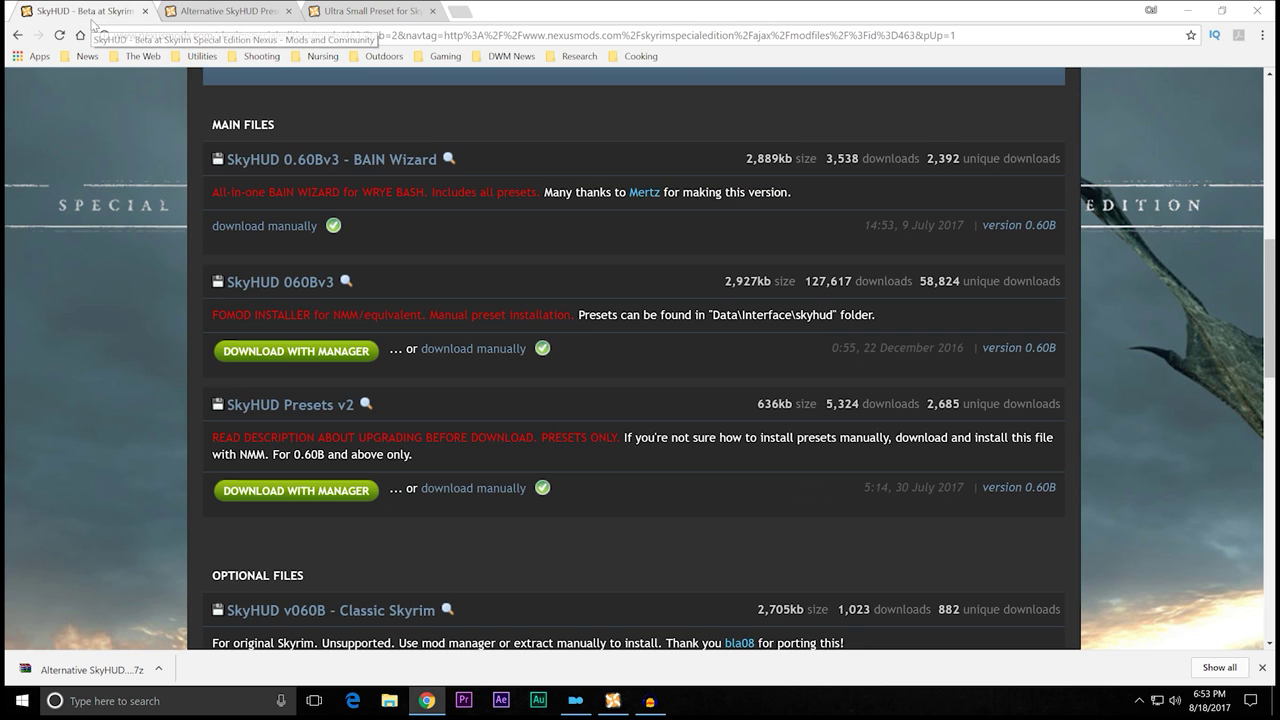
Step: Switch from the browser to Nexus Mod Manager and show its list of downloaded SkyHUD mods
left_click(1186, 12)
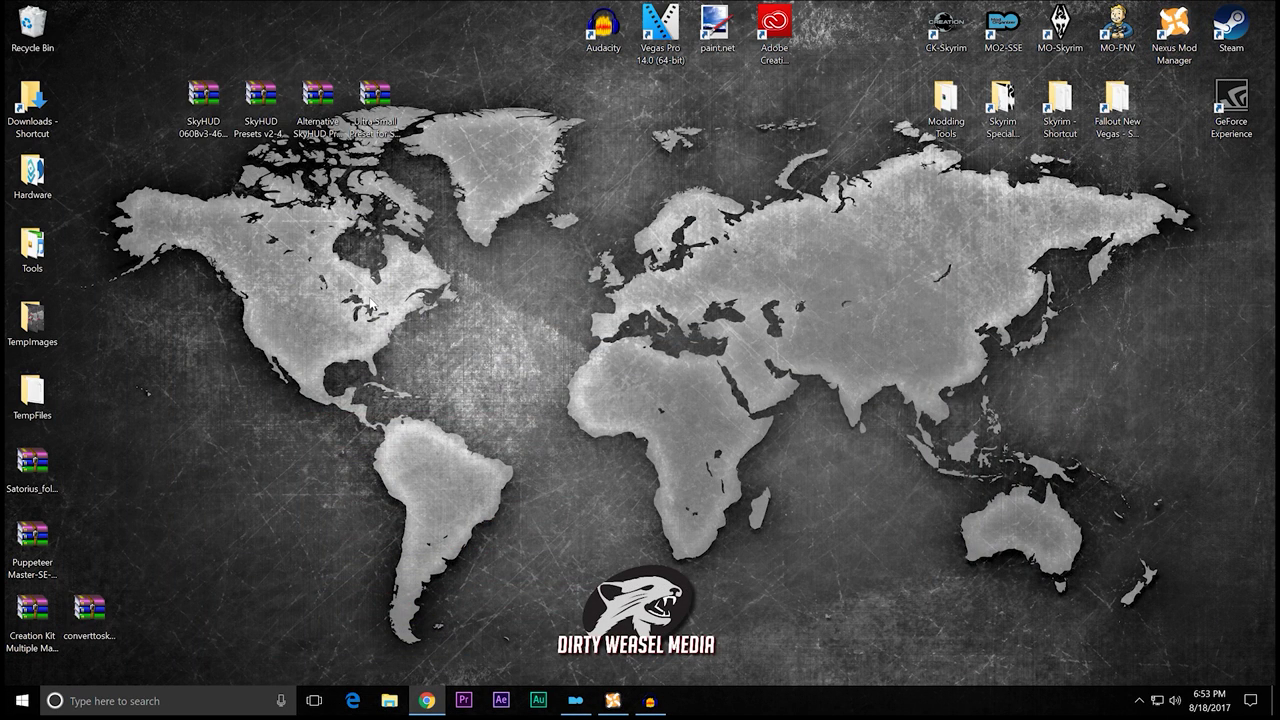
left_click(612, 700)
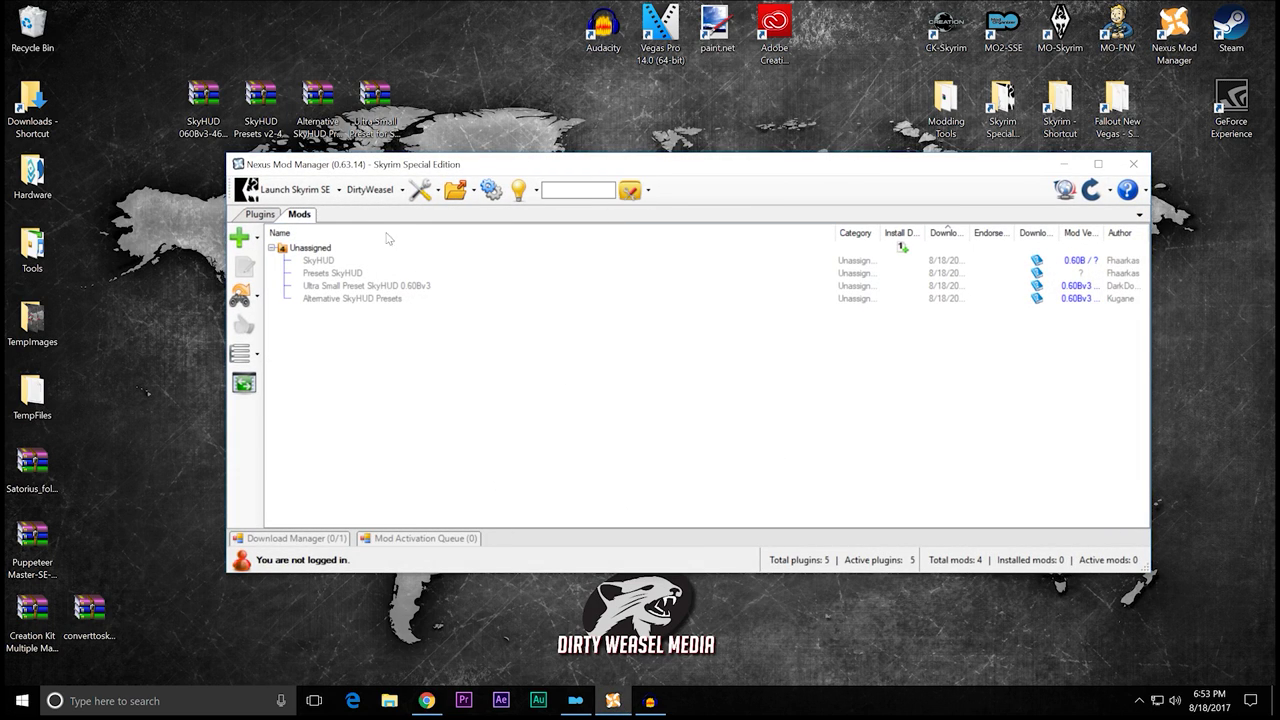
mouse_move(621, 165)
left_mouse_down()
mouse_move(632, 191)
mouse_move(622, 181)
left_mouse_up()
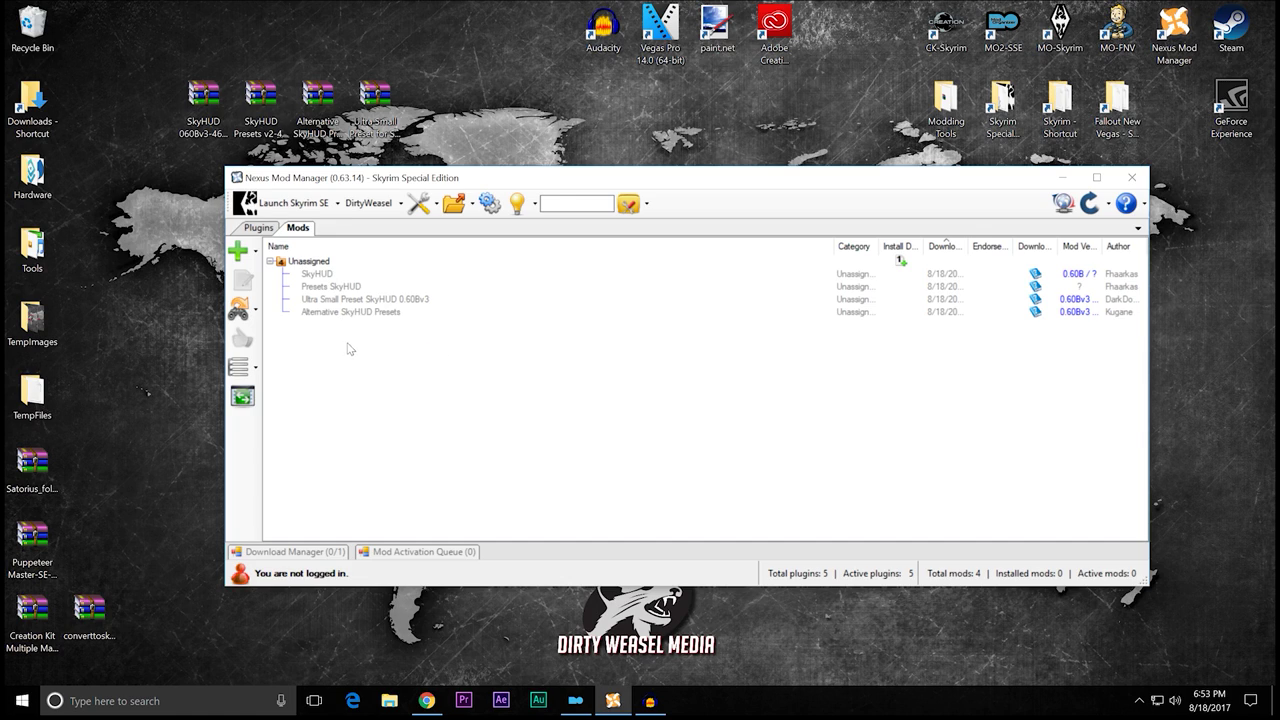
Step: Install the SkyHUD mod, reading its description and accepting the required Proceed and Understood options
double_click(318, 274)
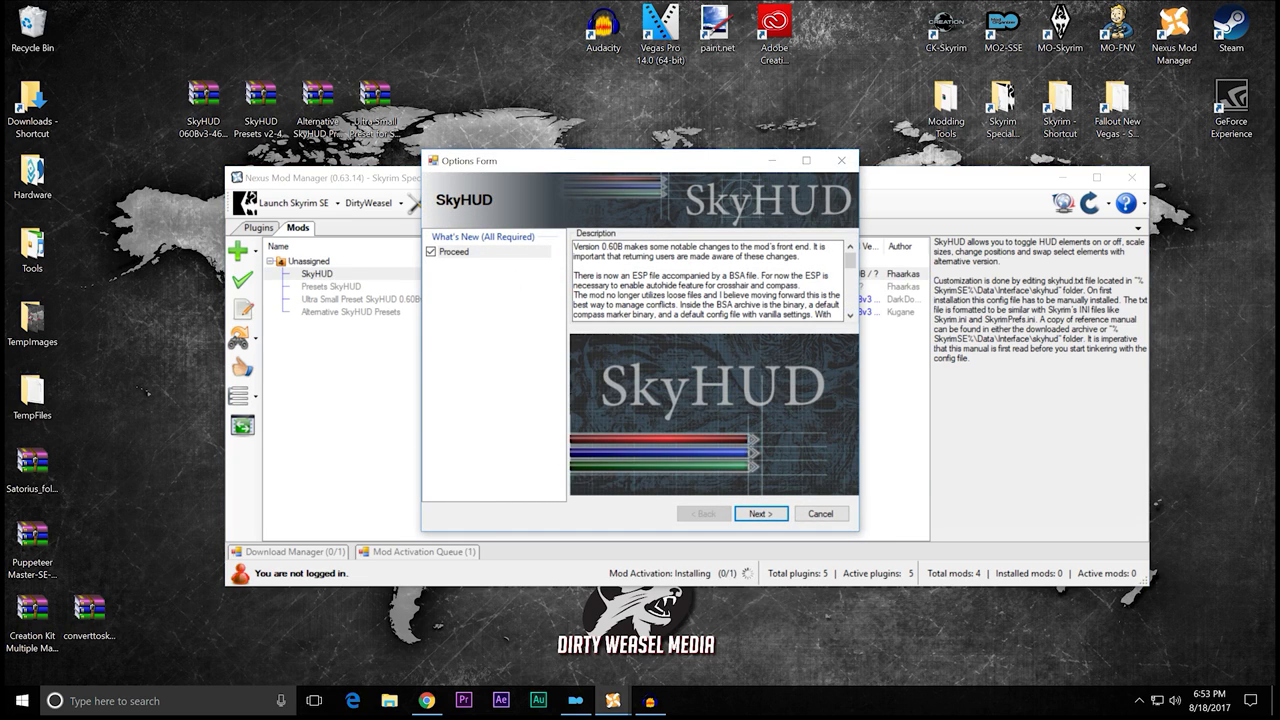
scroll(850, 265, "down", 1)
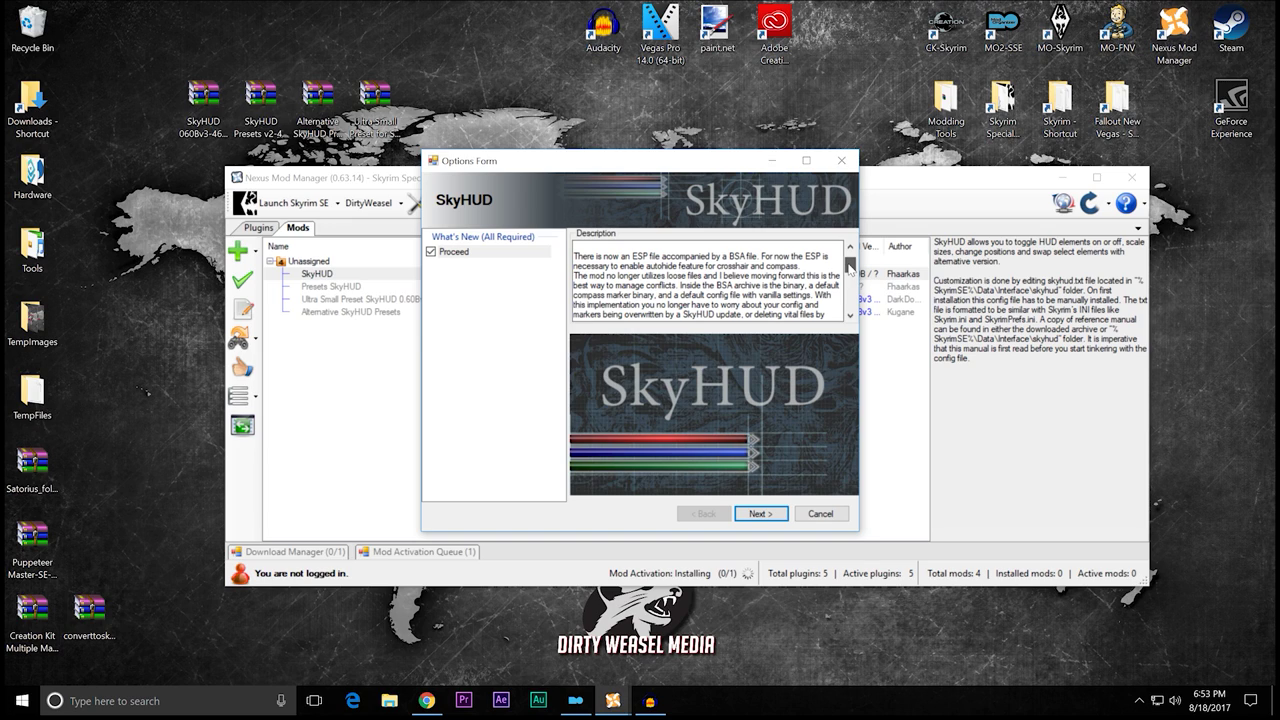
mouse_move(850, 266)
left_mouse_down()
mouse_move(850, 313)
mouse_move(850, 252)
left_mouse_up()
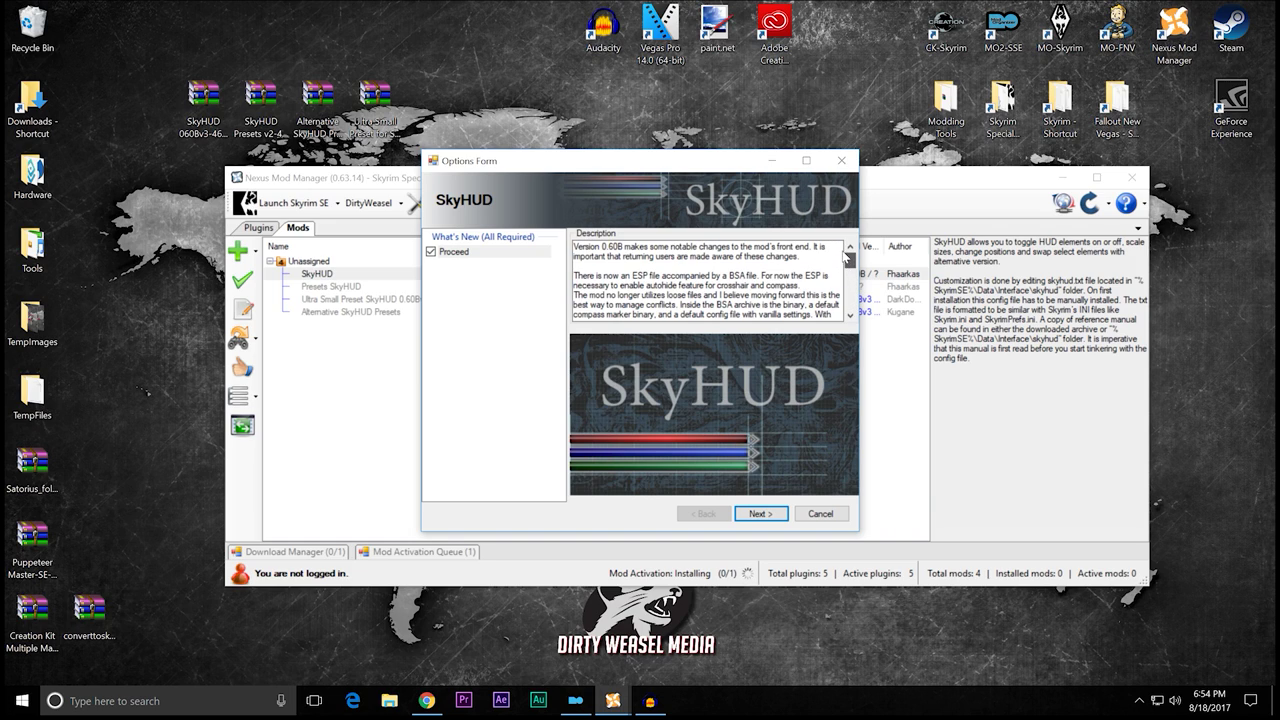
left_click(756, 514)
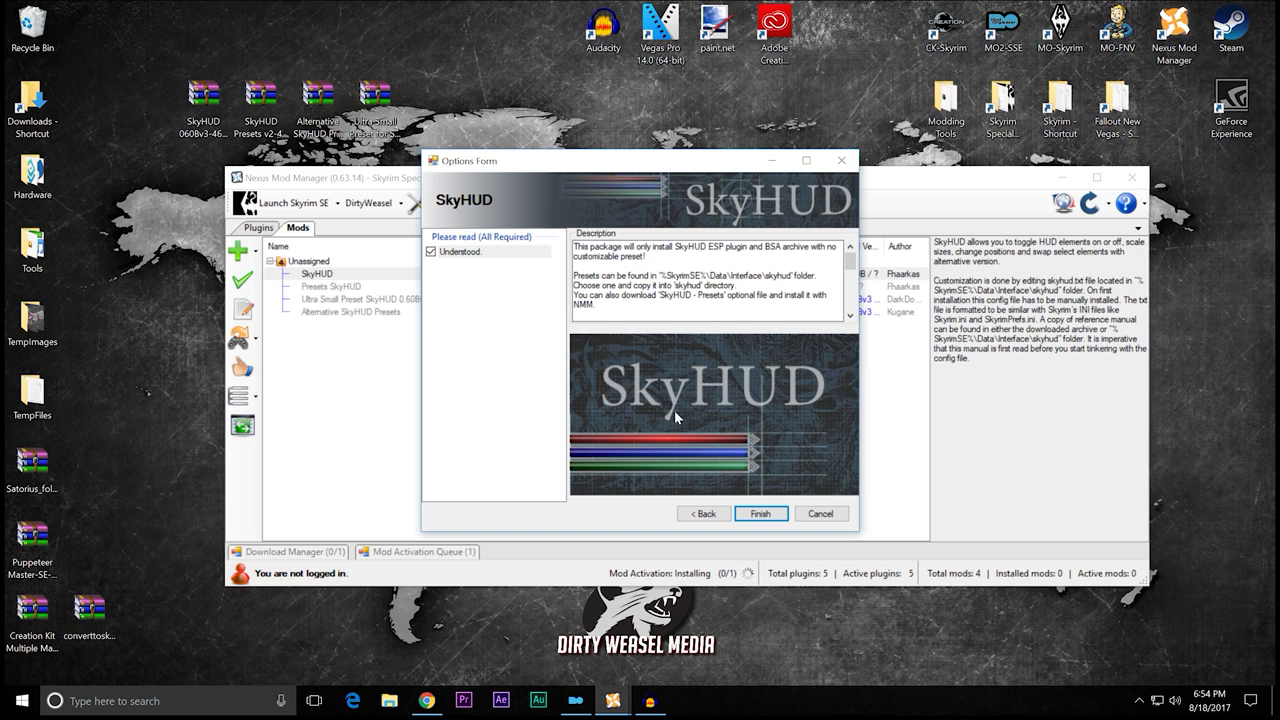
left_click(757, 514)
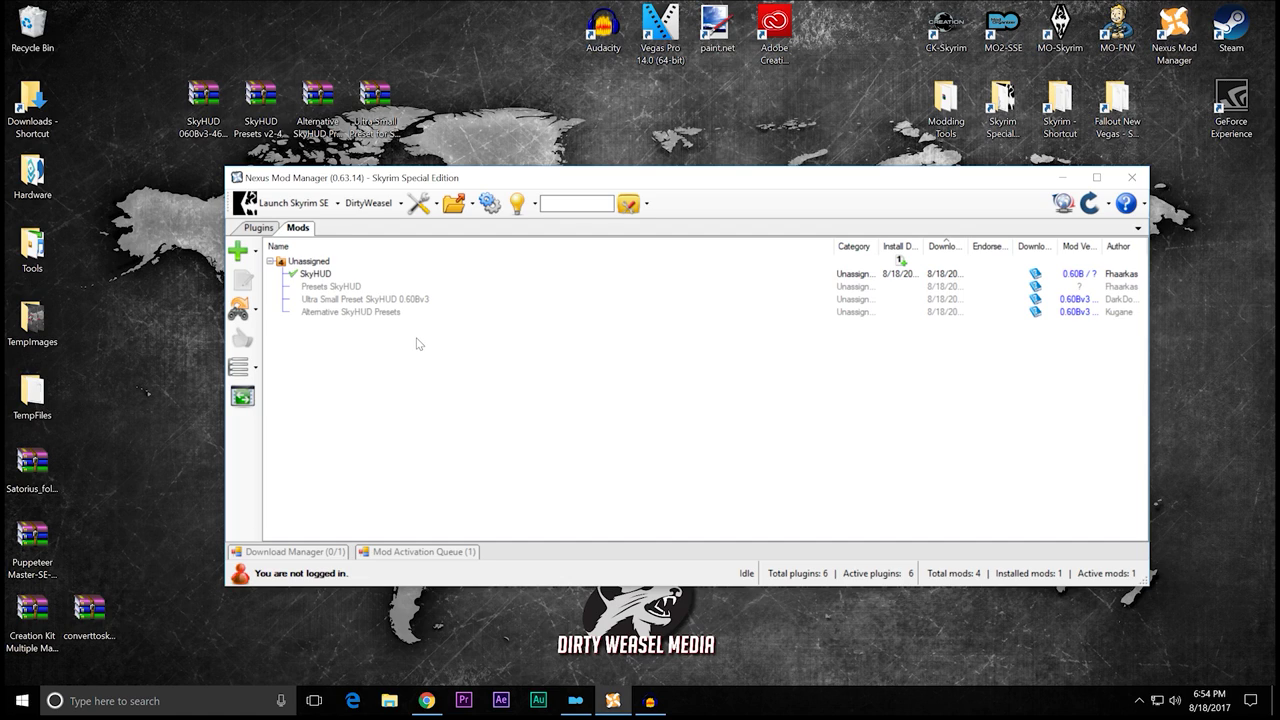
Step: Start installing Presets SkyHUD and enlarge its options window for a bigger preview image
double_click(340, 287)
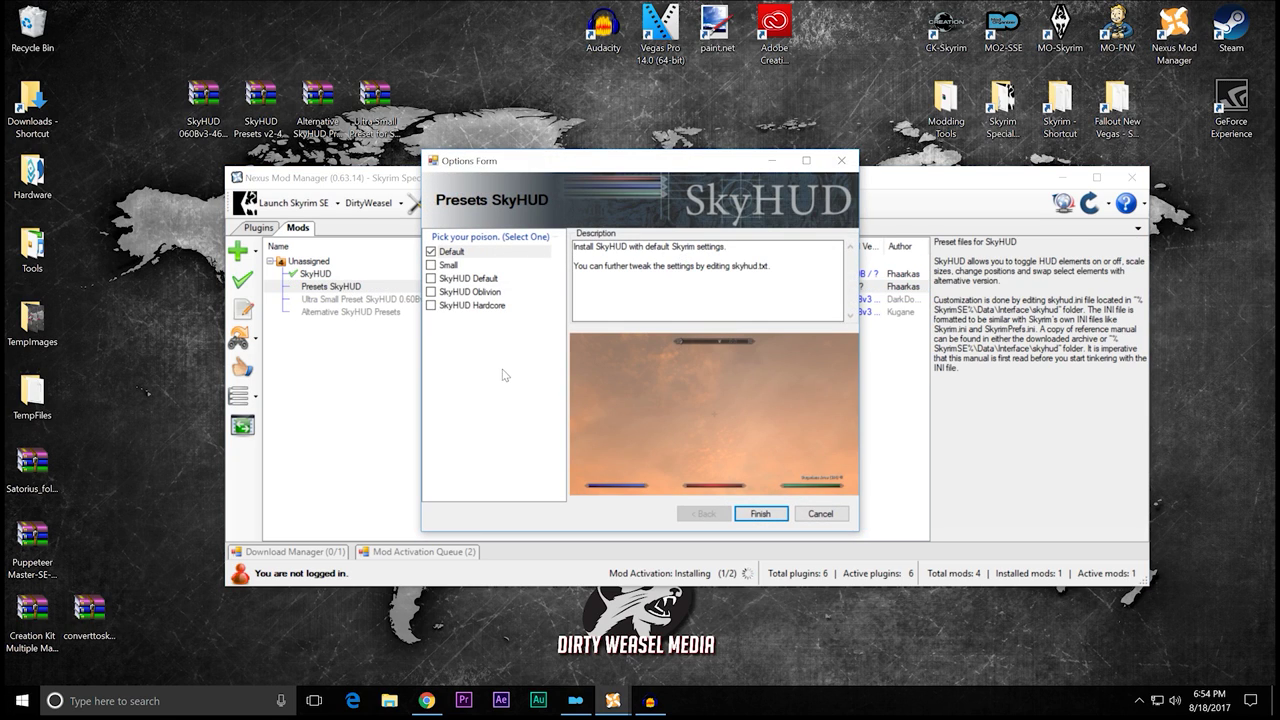
left_click_drag(614, 162, 539, 104)
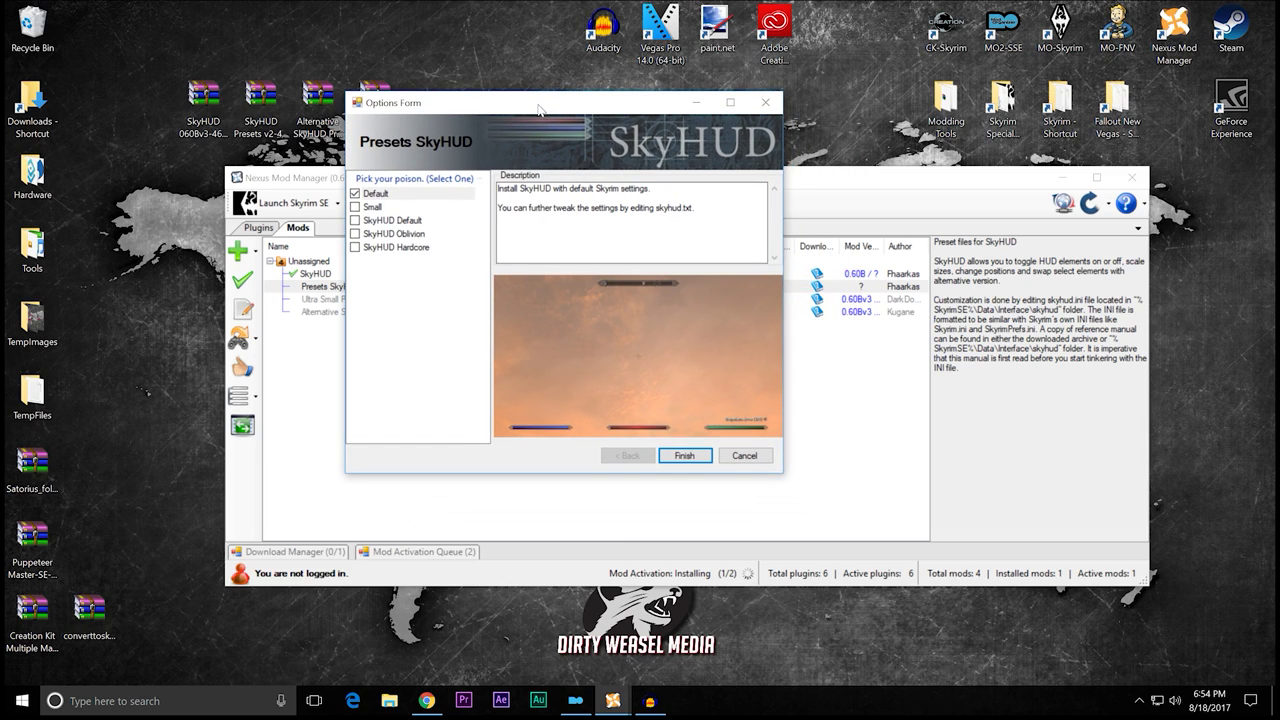
left_click_drag(785, 341, 1003, 345)
left_click_drag(710, 473, 720, 669)
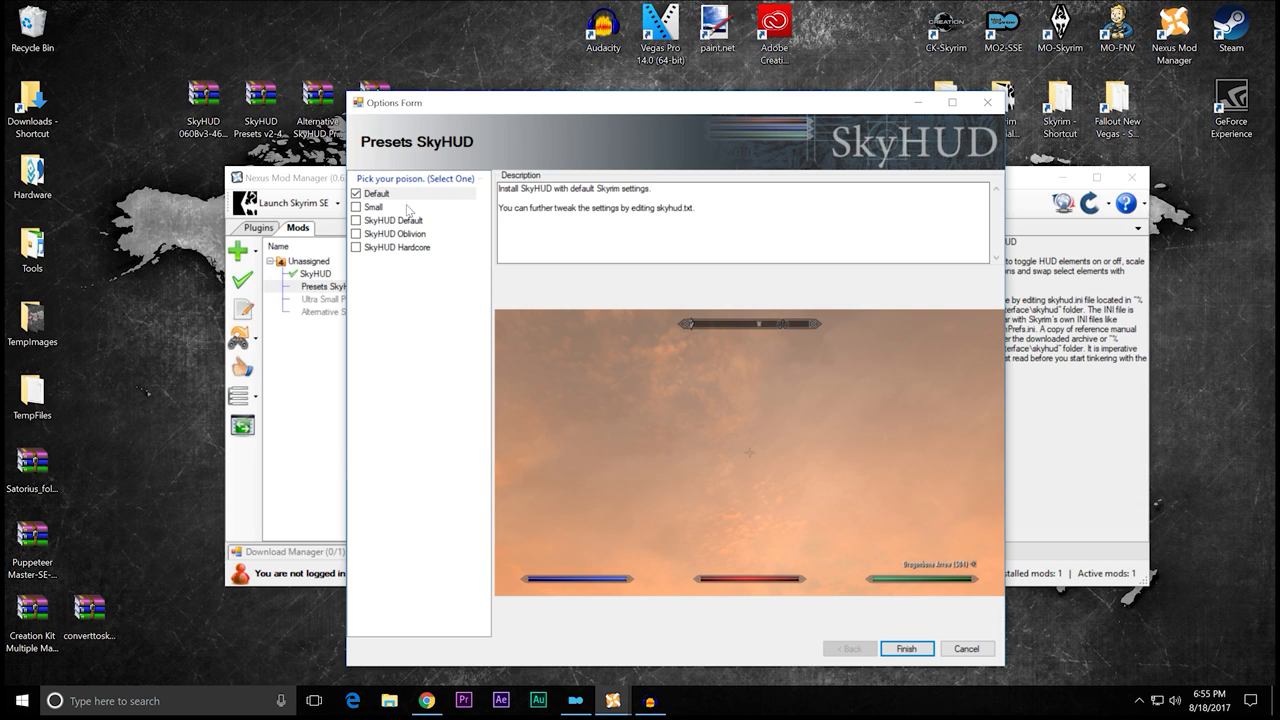
Step: Preview the Default, Small, SkyHUD Default, SkyHUD Oblivion and SkyHUD Hardcore presets with their descriptions
left_click(408, 208)
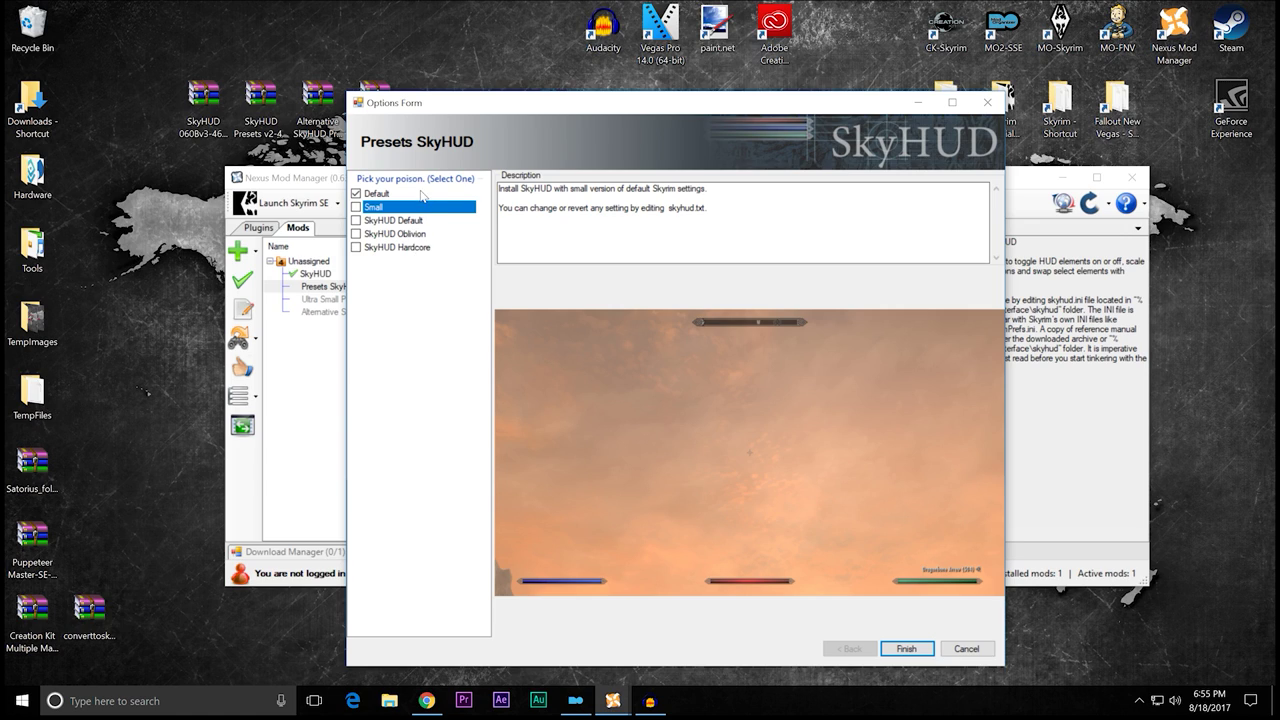
left_click(421, 194)
left_click(428, 209)
left_click(427, 222)
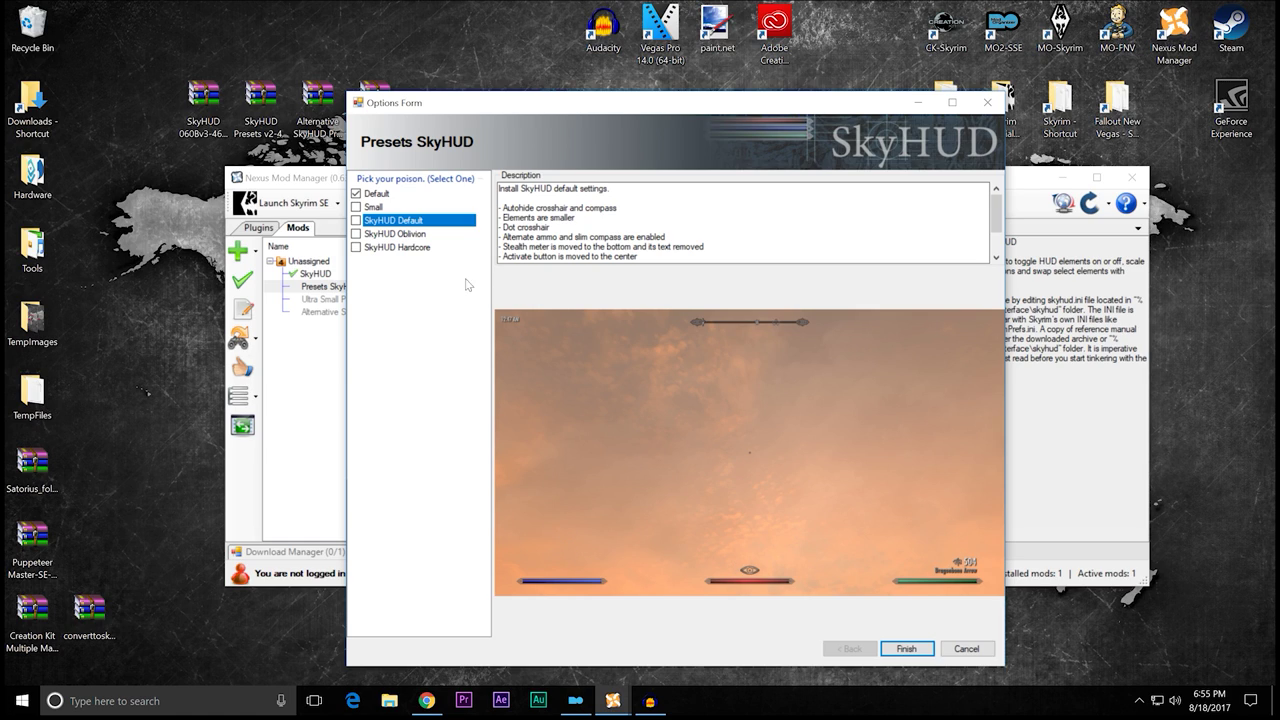
left_click(412, 236)
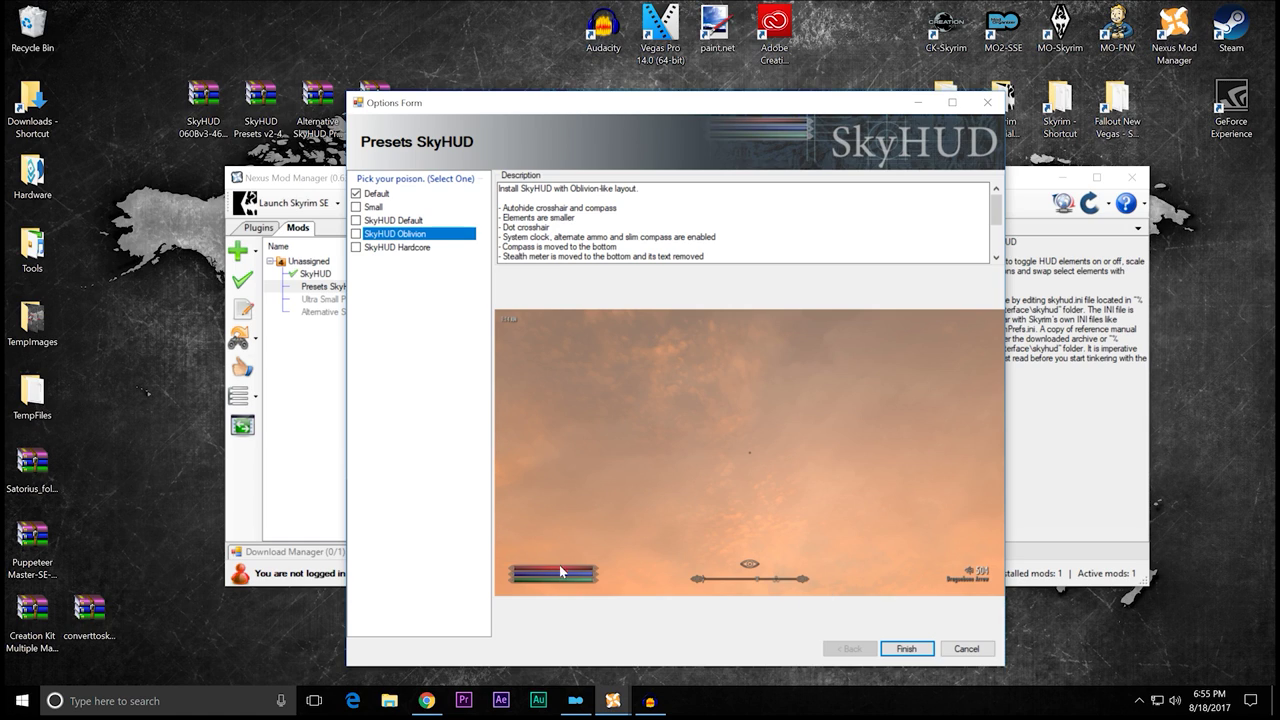
left_click(411, 237)
left_click(416, 250)
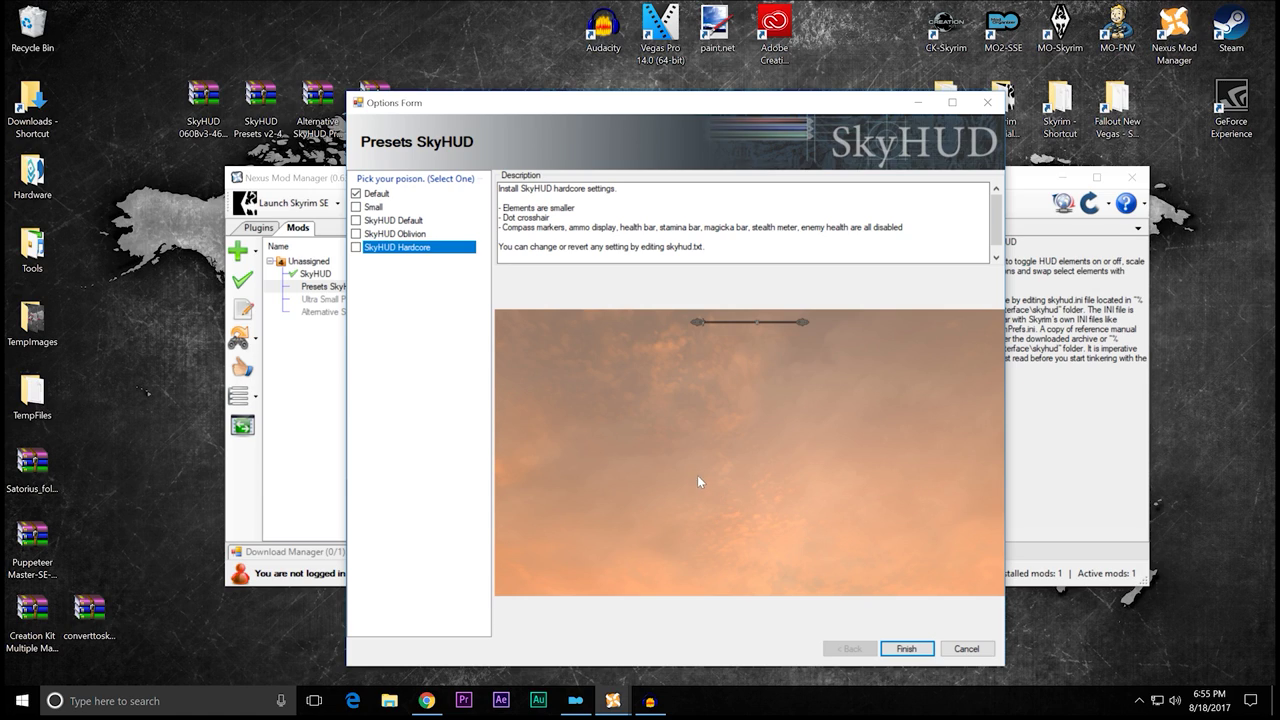
left_click(452, 323)
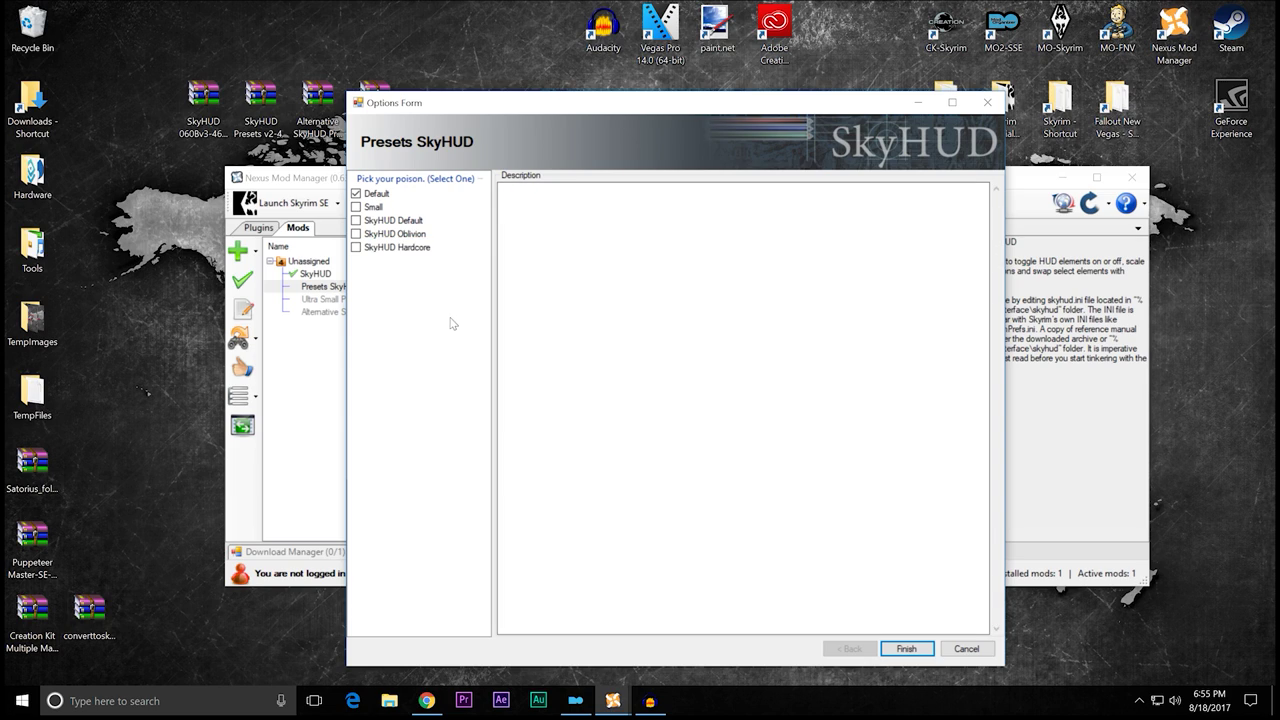
Step: Choose the SkyHUD Default preset and finish installing Presets SkyHUD
left_click(404, 222)
left_click(356, 222)
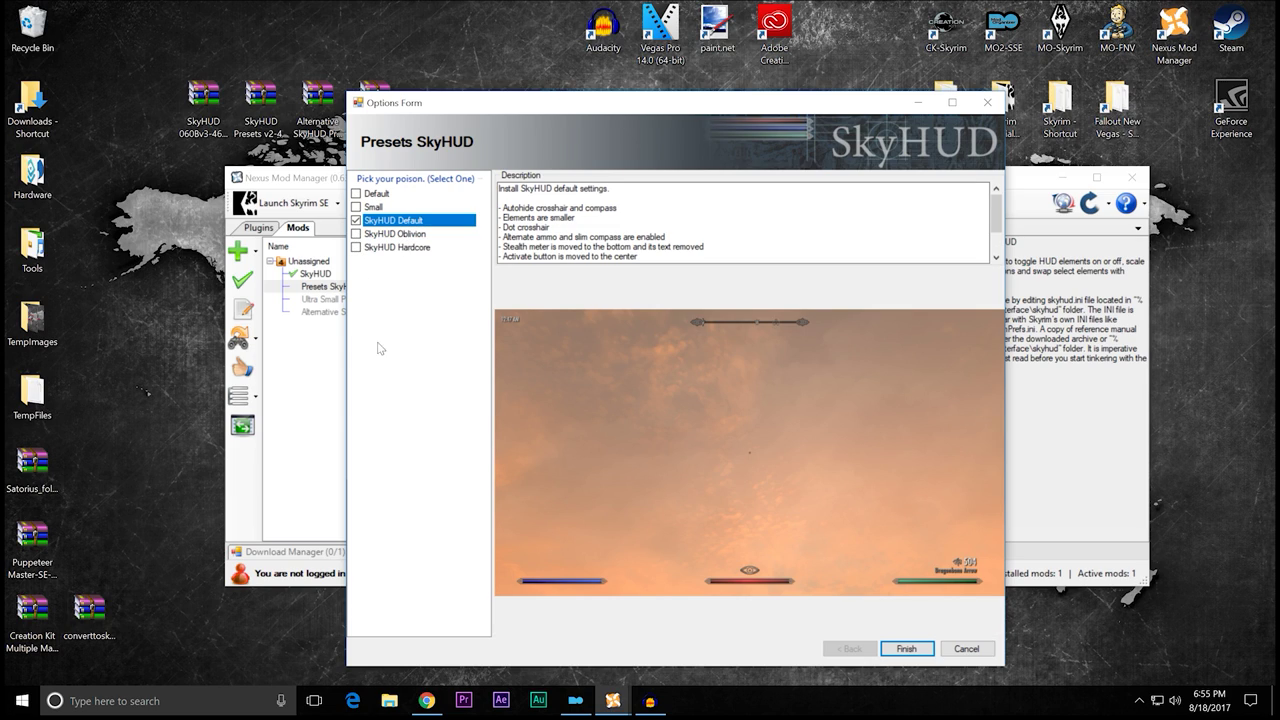
left_click(908, 650)
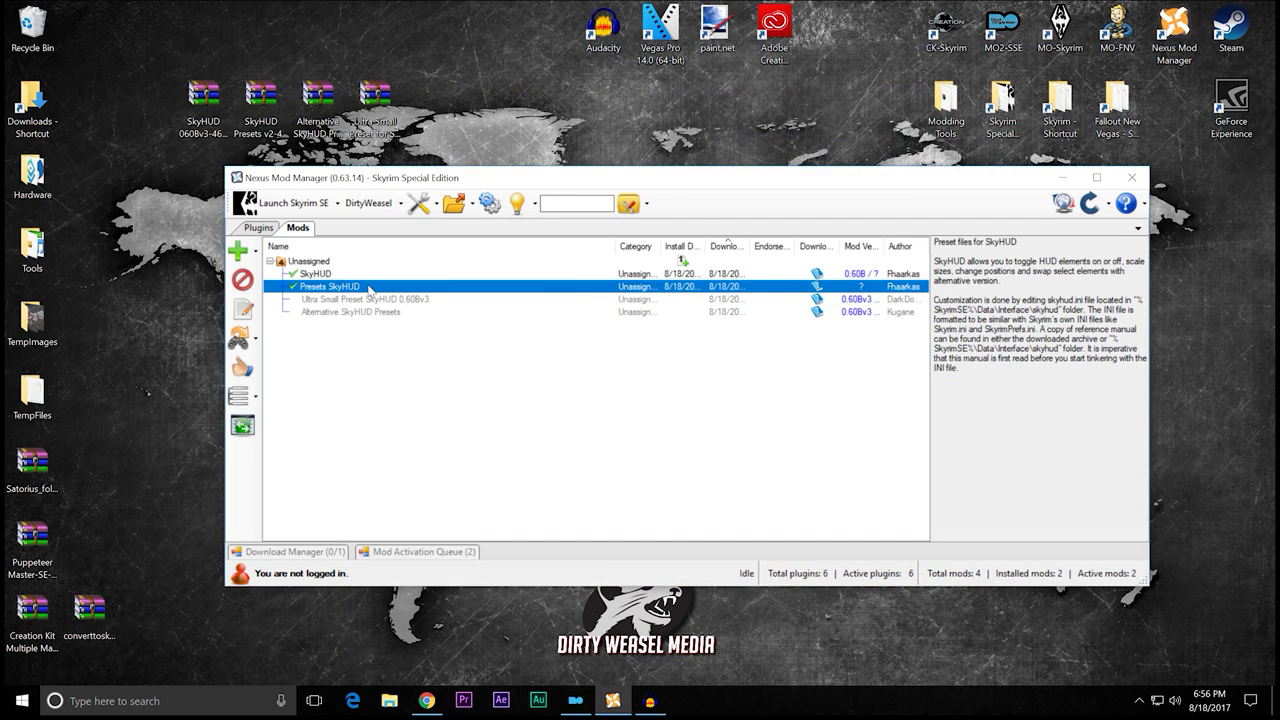
Step: Reinstall the Presets SkyHUD mod with the SkyHUD Default preset
left_click(369, 287)
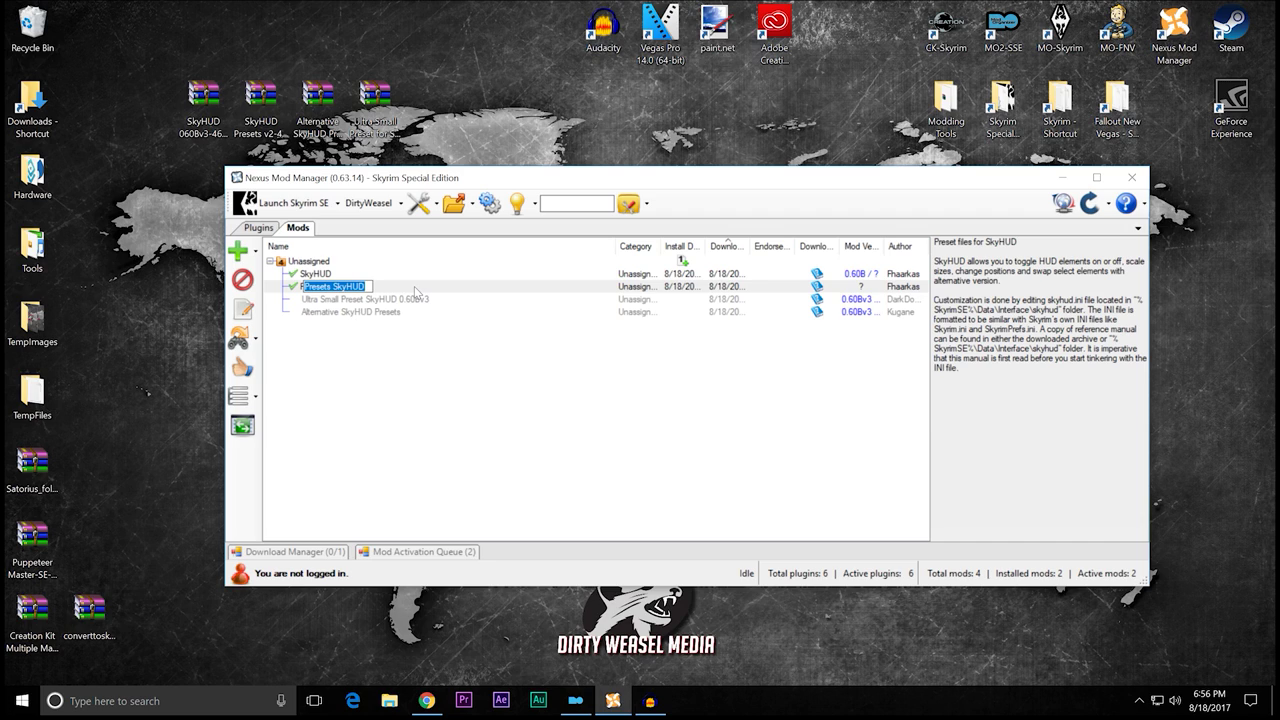
key("Return")
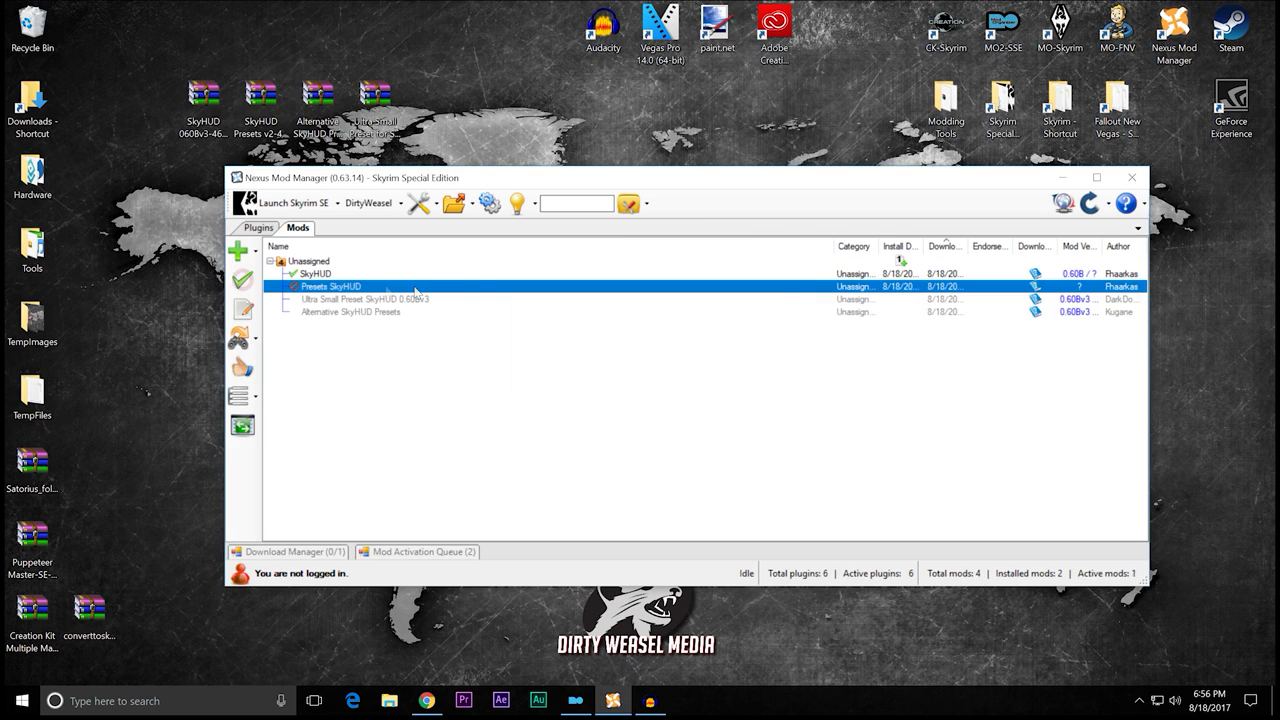
right_click(363, 288)
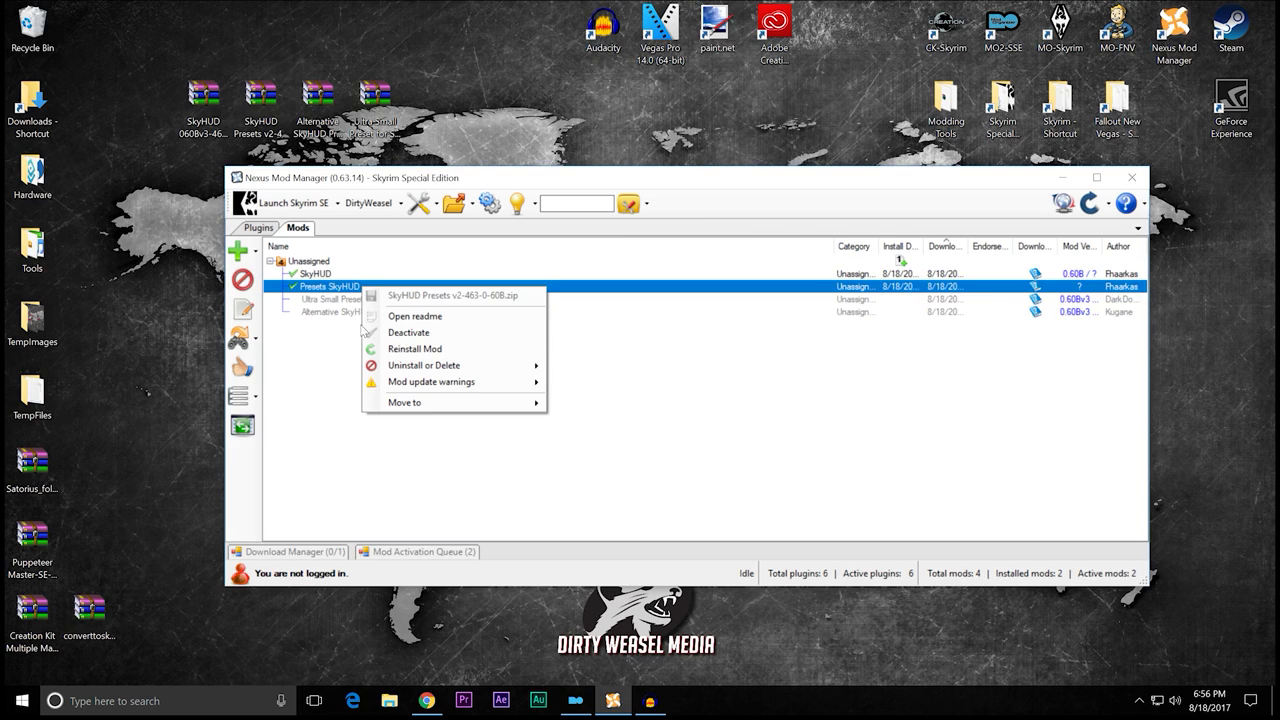
left_click(414, 349)
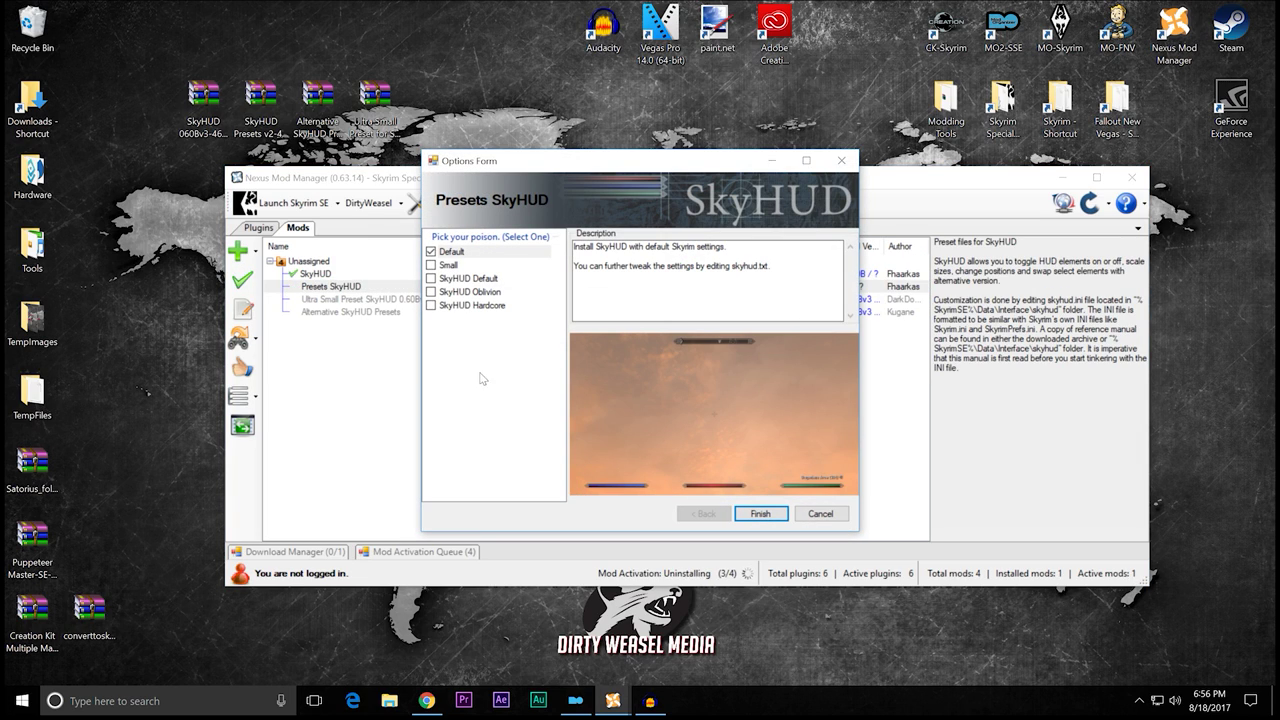
left_click(471, 280)
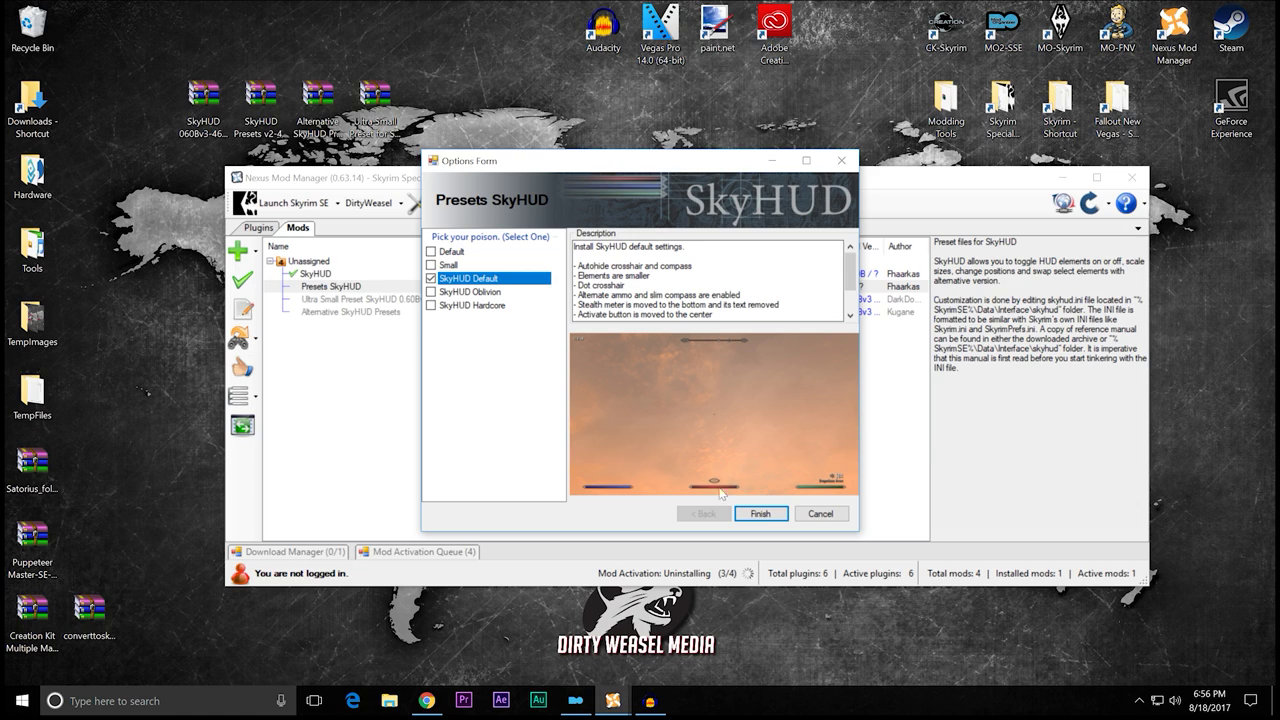
left_click(770, 514)
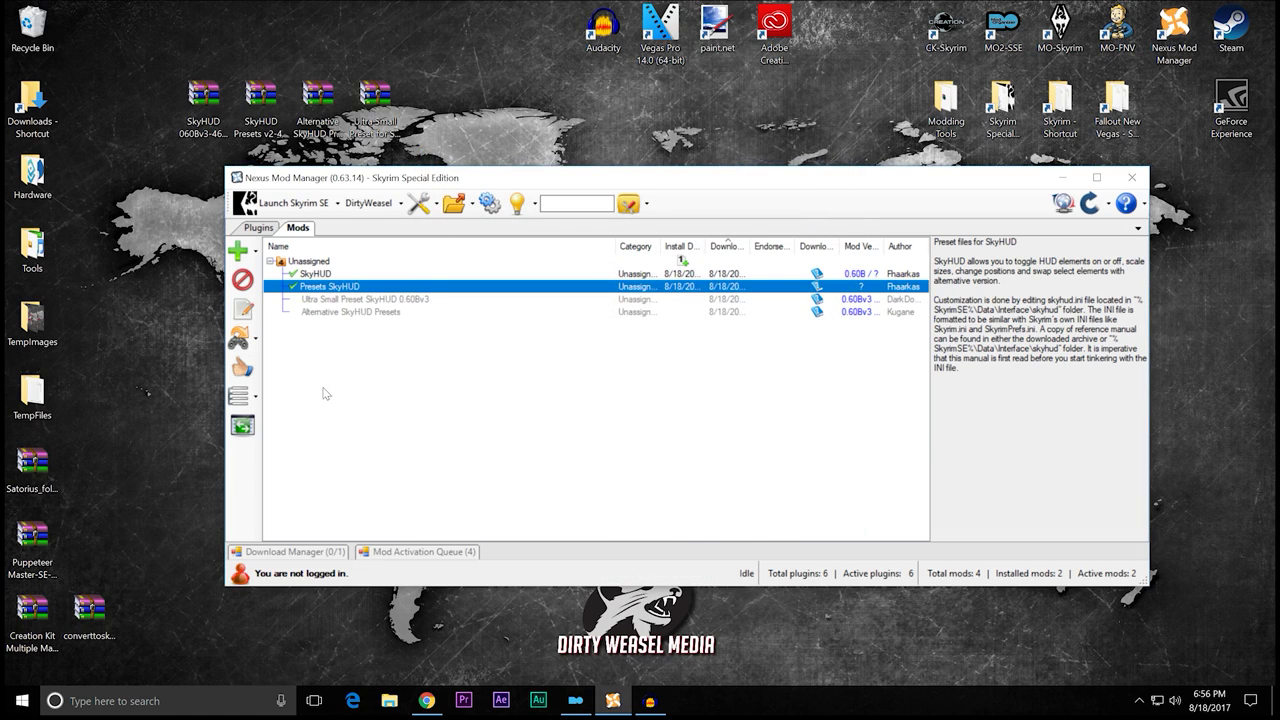
Step: Deactivate Presets SkyHUD and uninstall it from all profiles
double_click(333, 290)
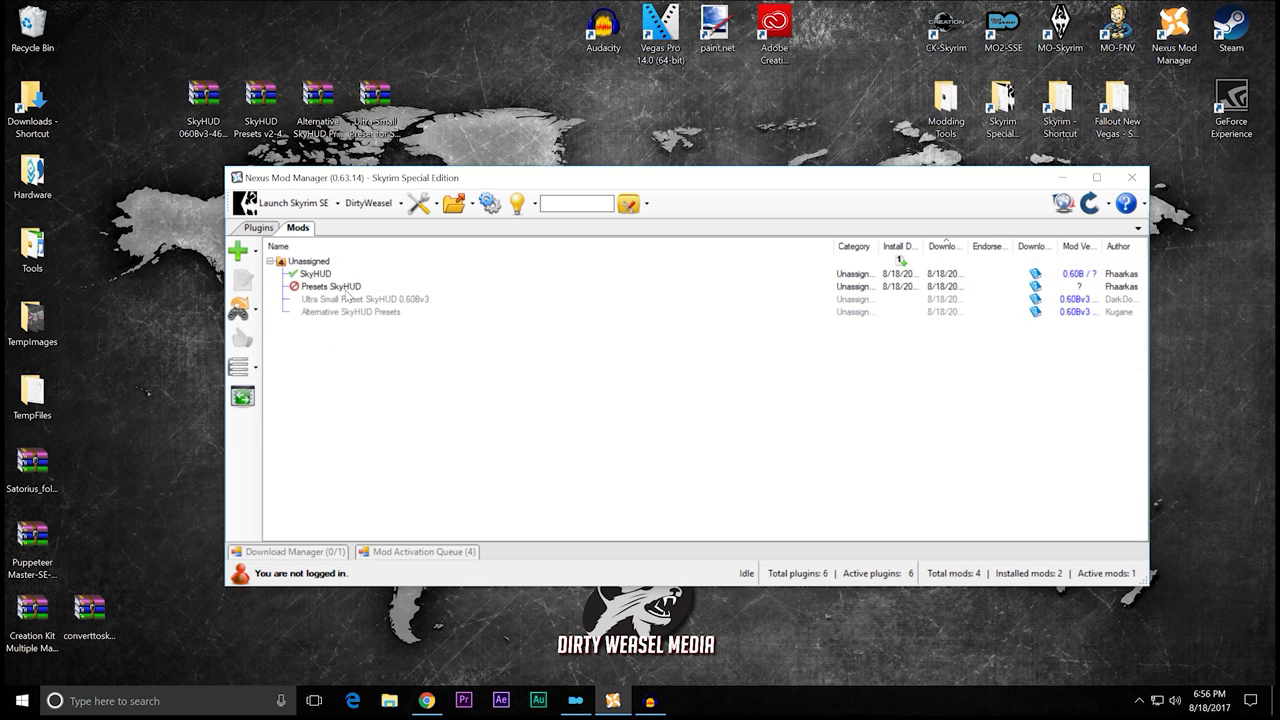
right_click(347, 291)
mouse_move(366, 357)
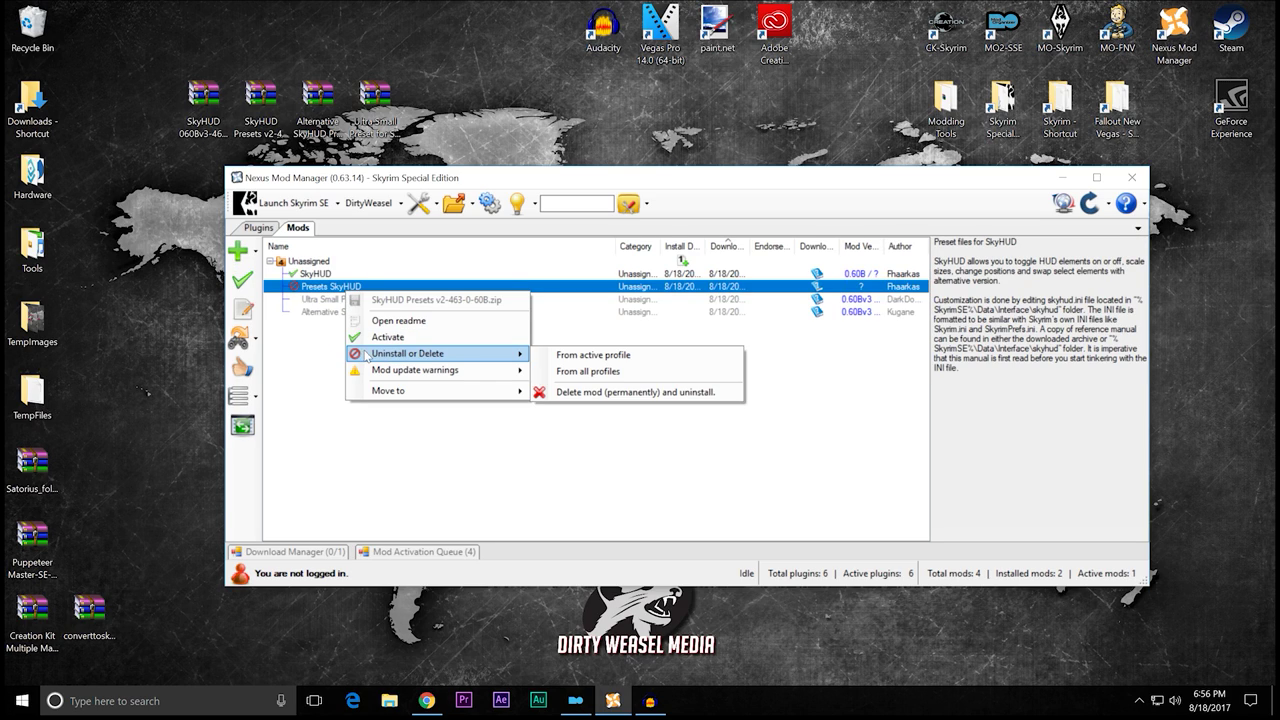
left_click(550, 377)
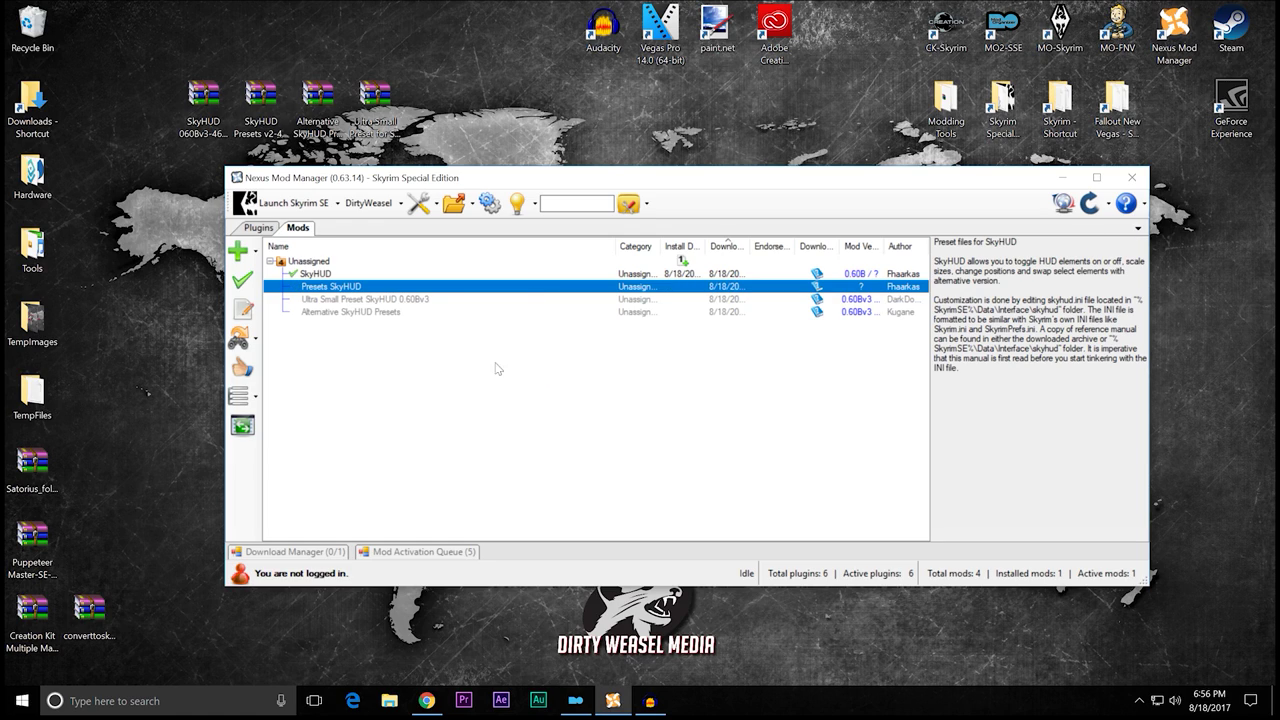
Step: Start installing Alternative SkyHUD Presets, proceed to the style selection and enlarge the options window
double_click(349, 312)
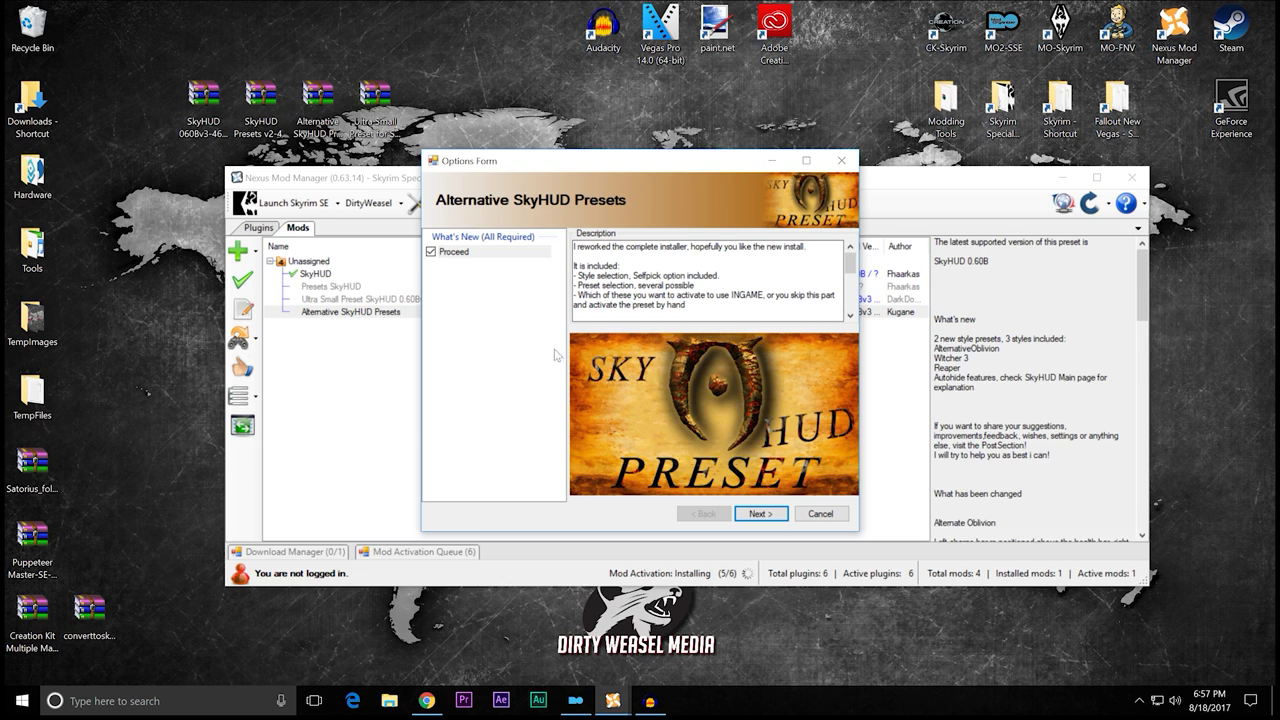
left_click(761, 513)
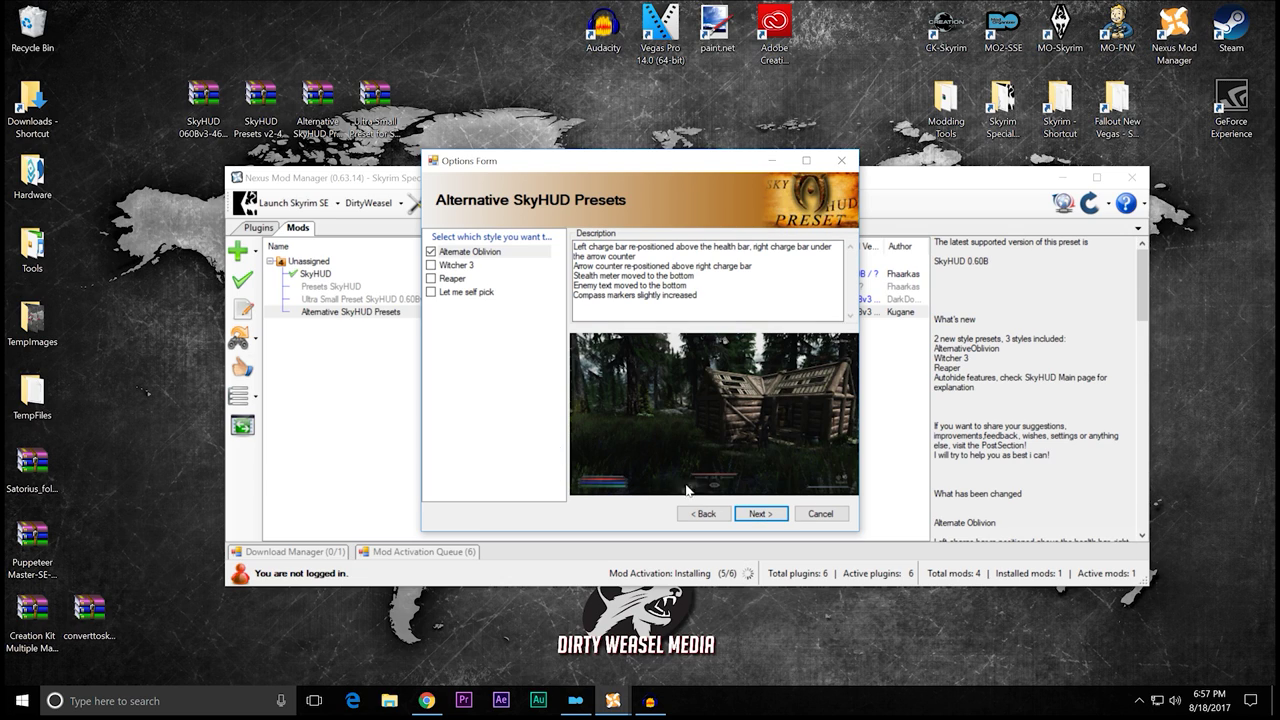
left_click_drag(858, 418, 1172, 418)
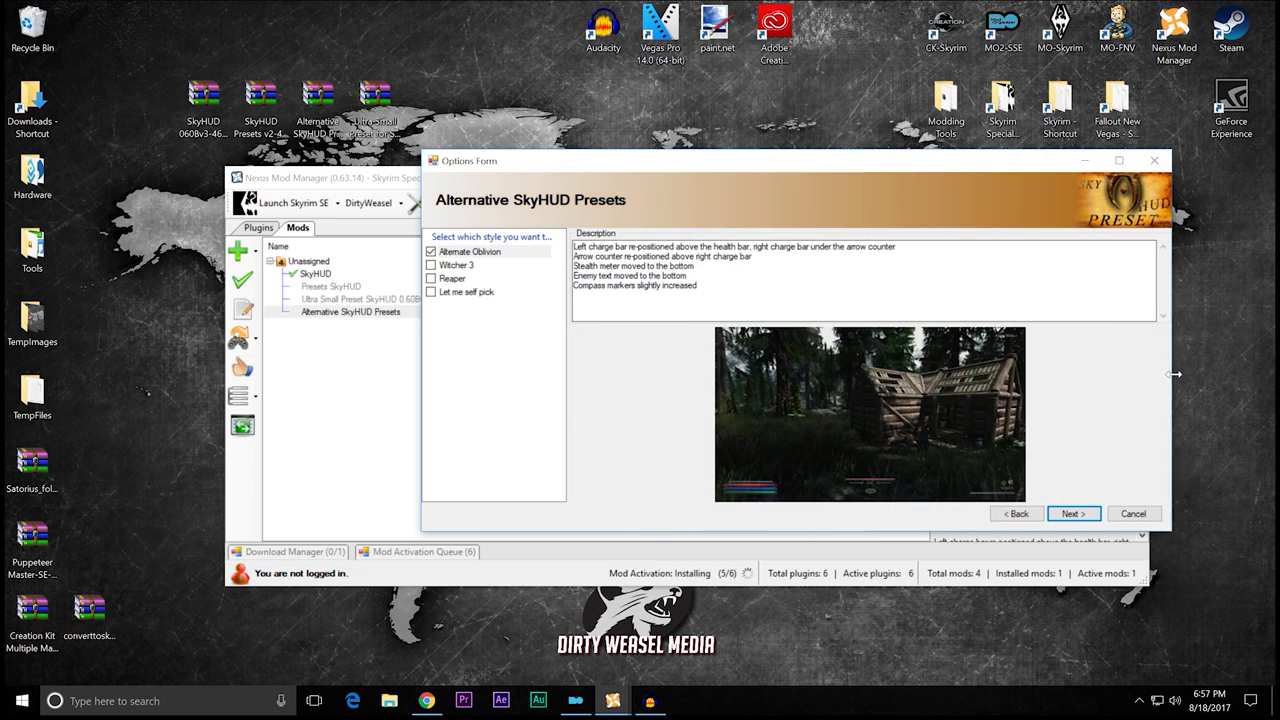
left_click_drag(710, 533, 690, 719)
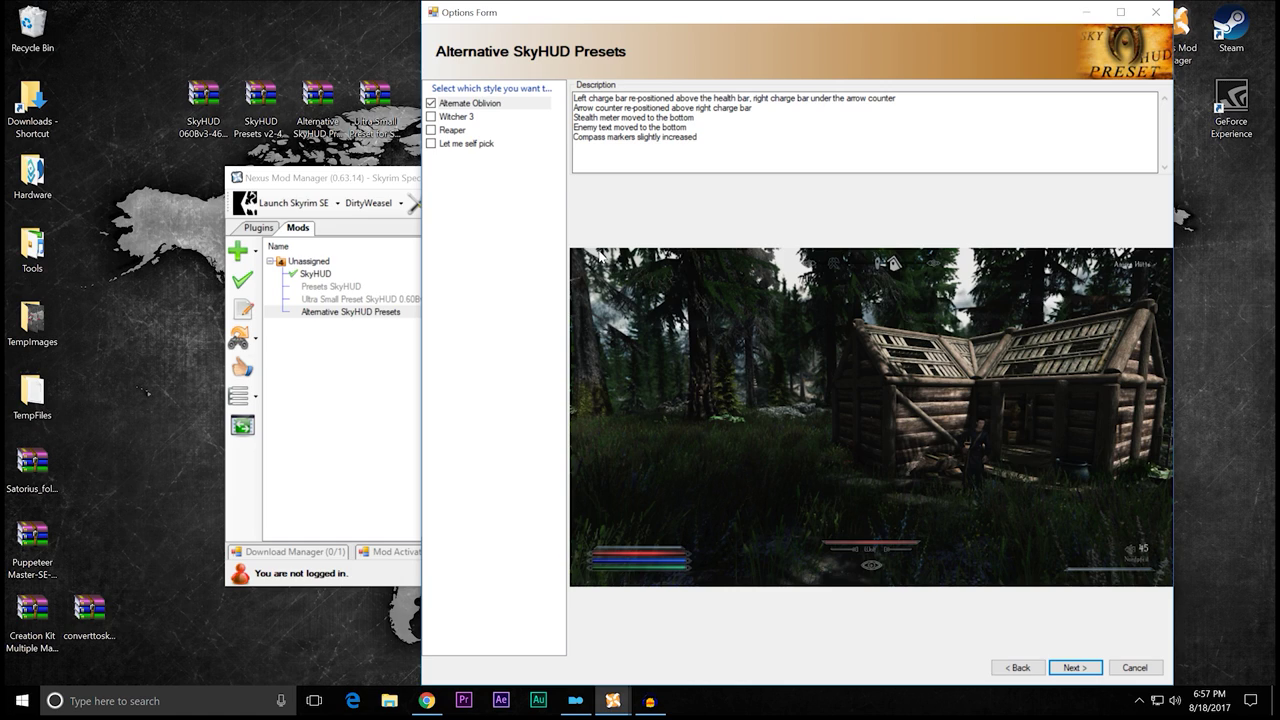
Step: Preview the Witcher 3, Reaper and Let me self pick styles with their descriptions
left_click(459, 118)
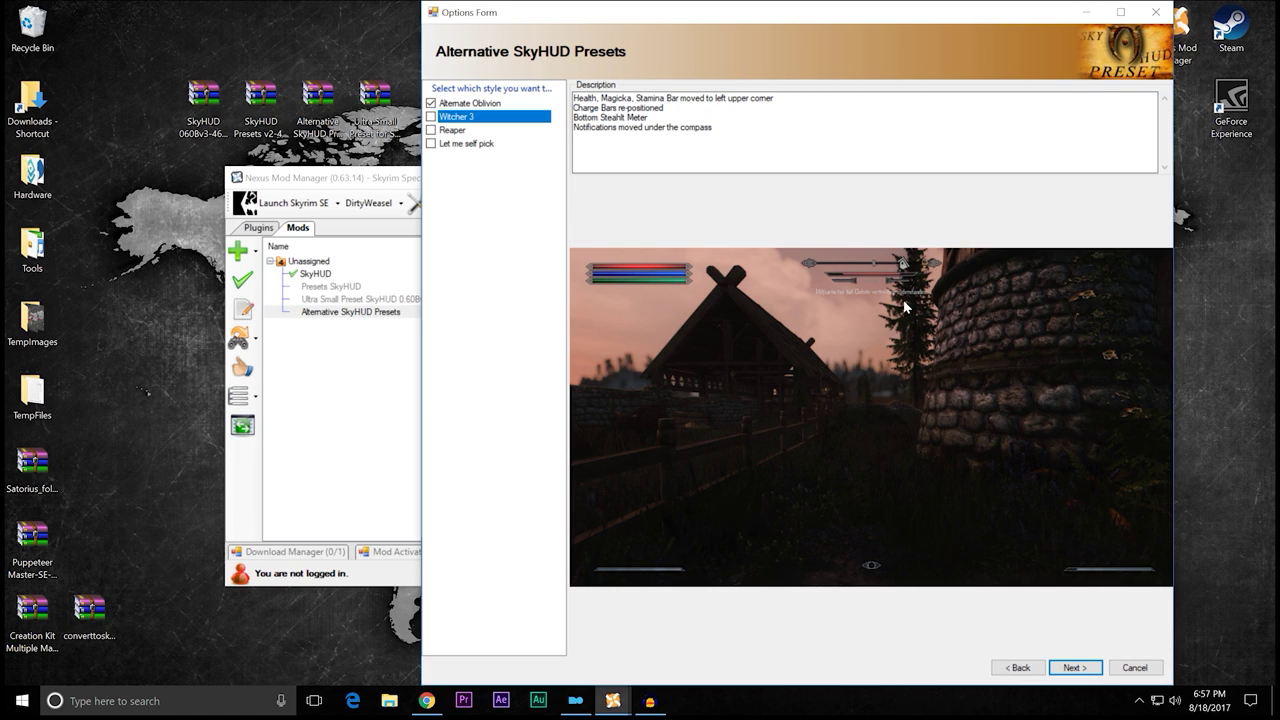
left_click(452, 132)
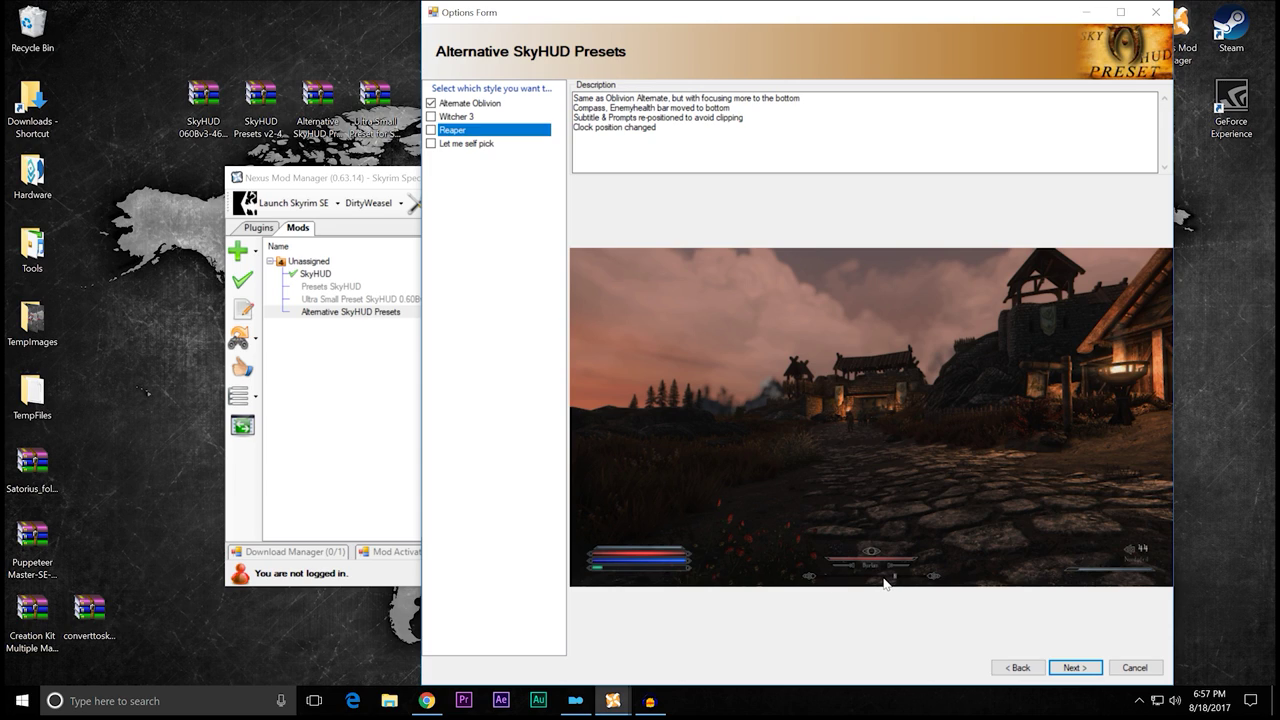
left_click(480, 146)
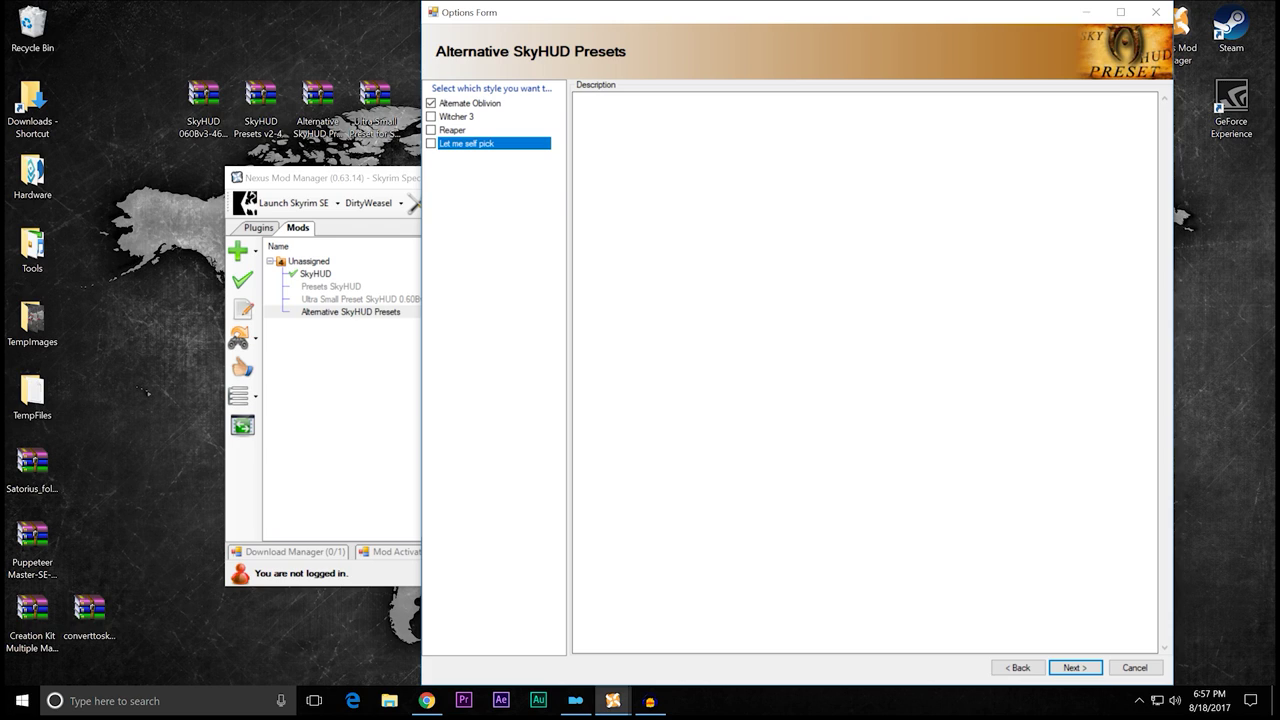
Step: Choose the Witcher 3 style and continue to the preset selection
left_click(466, 117)
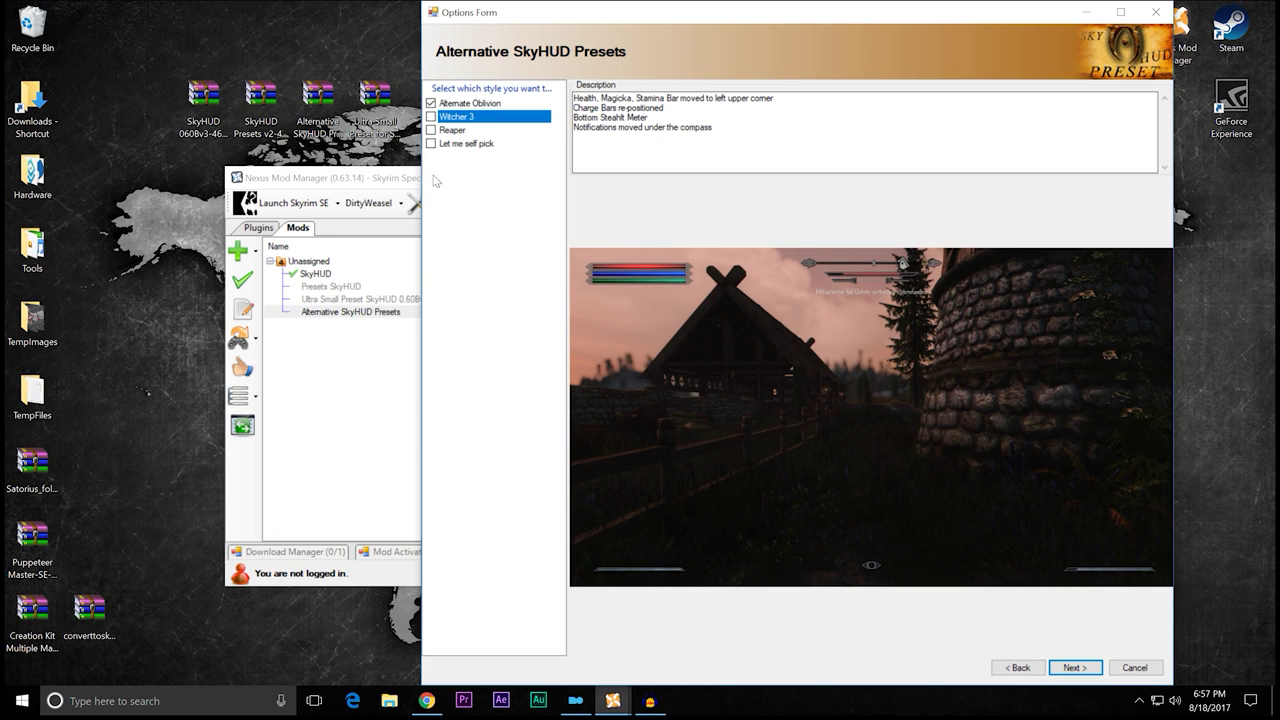
left_click(431, 117)
left_click(1072, 666)
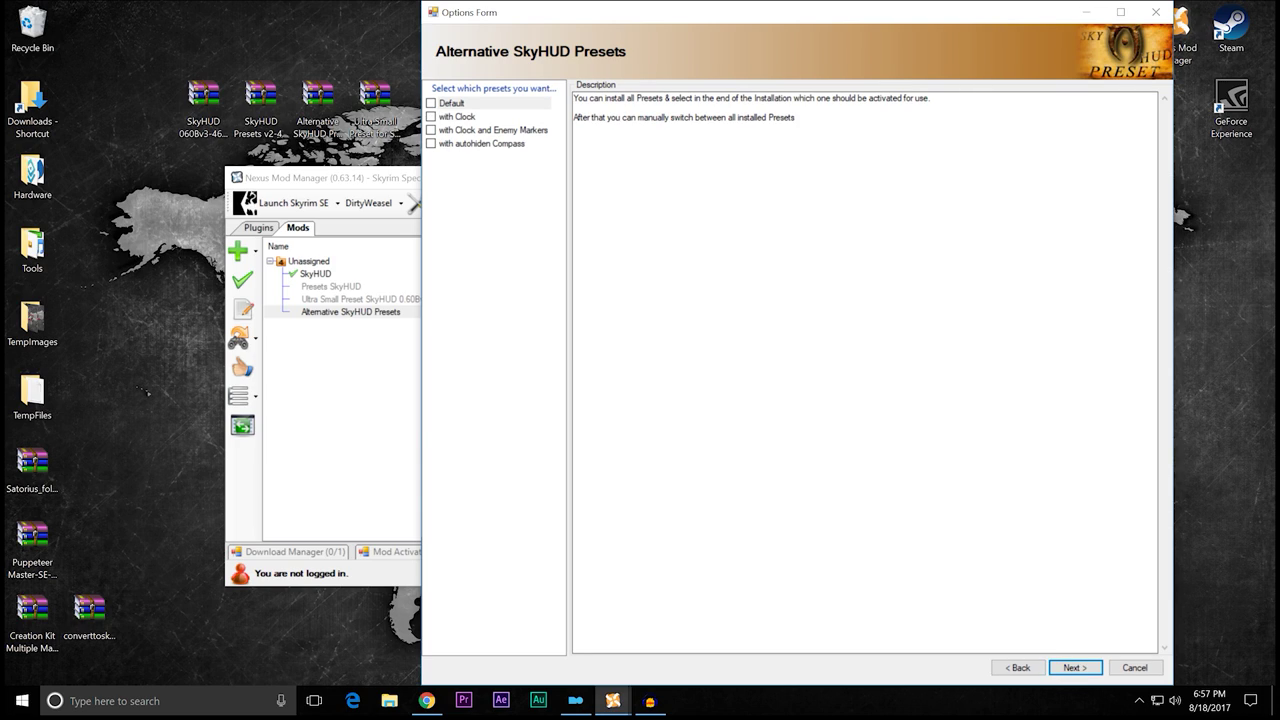
Step: Look through the Default, with Clock, with Clock and Enemy Markers, and with autohiden Compass presets
left_click(531, 105)
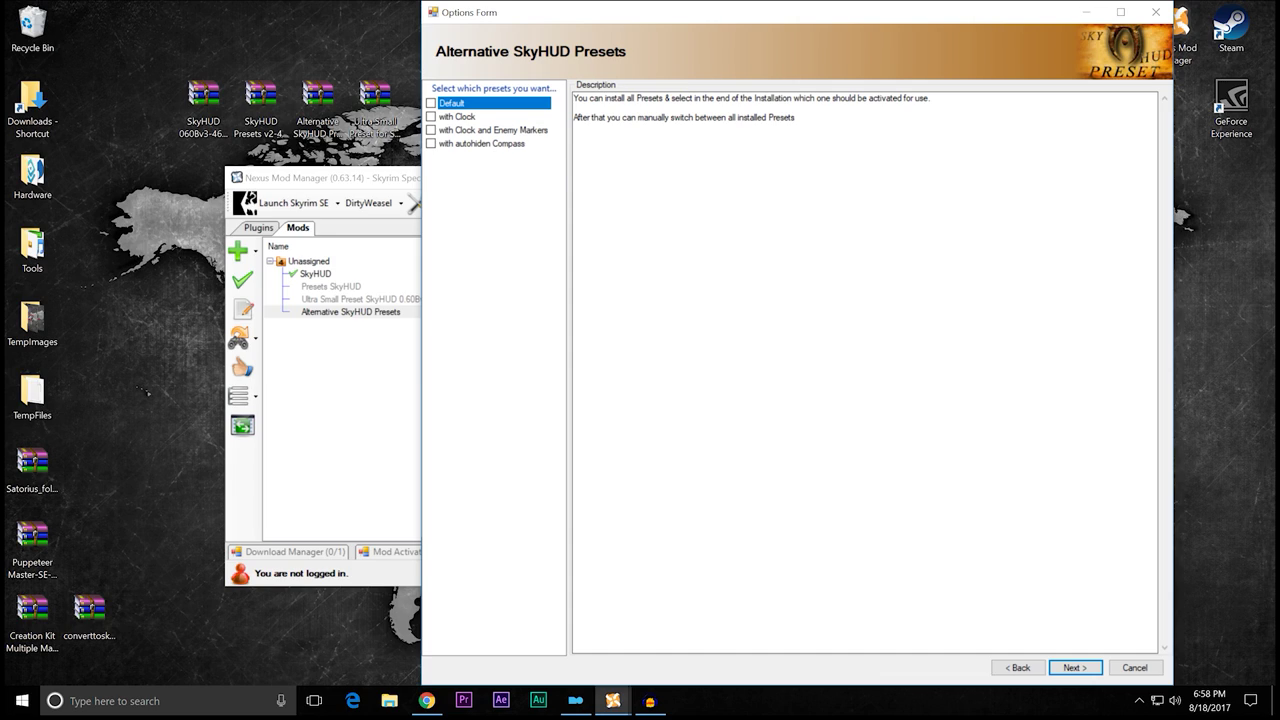
left_click(465, 119)
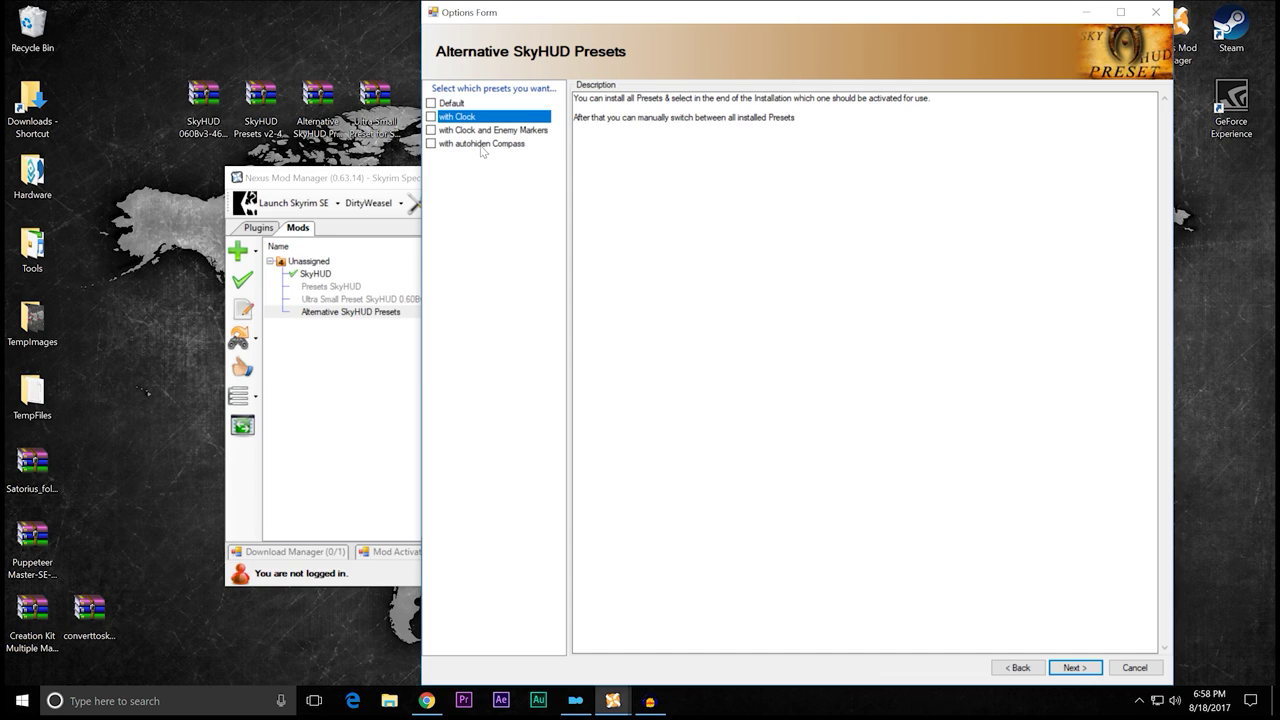
left_click(478, 133)
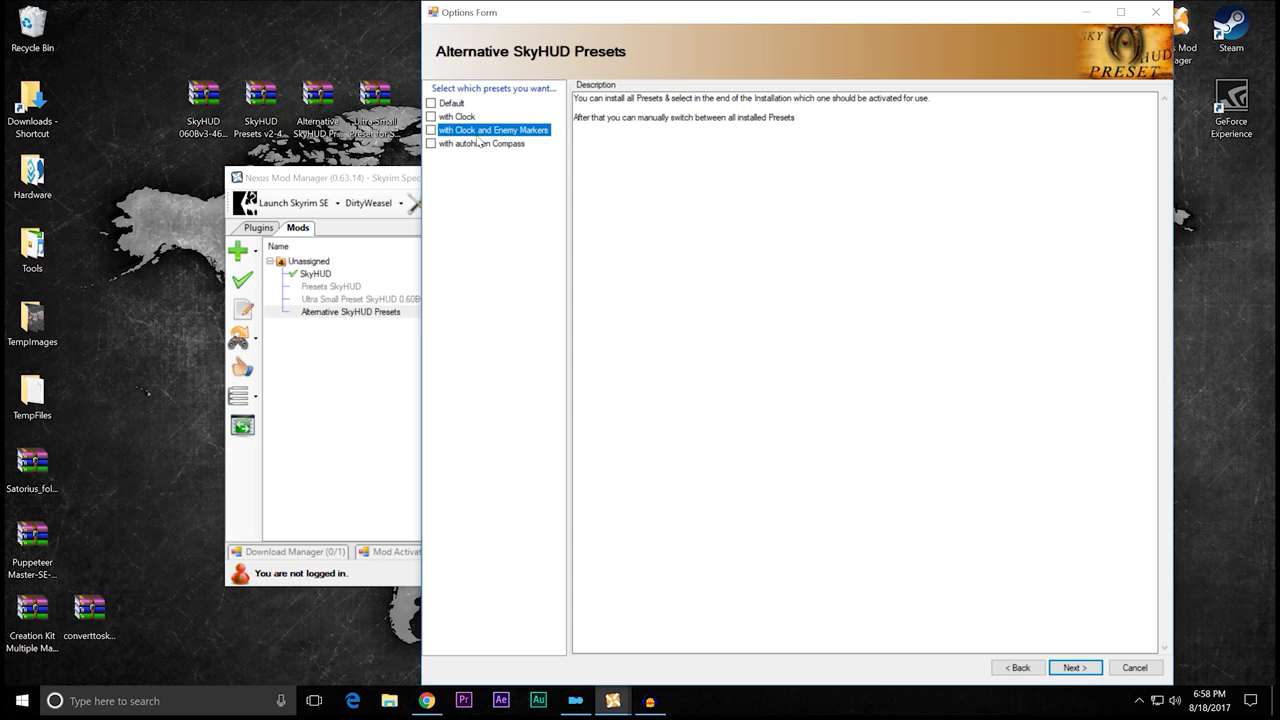
left_click(478, 145)
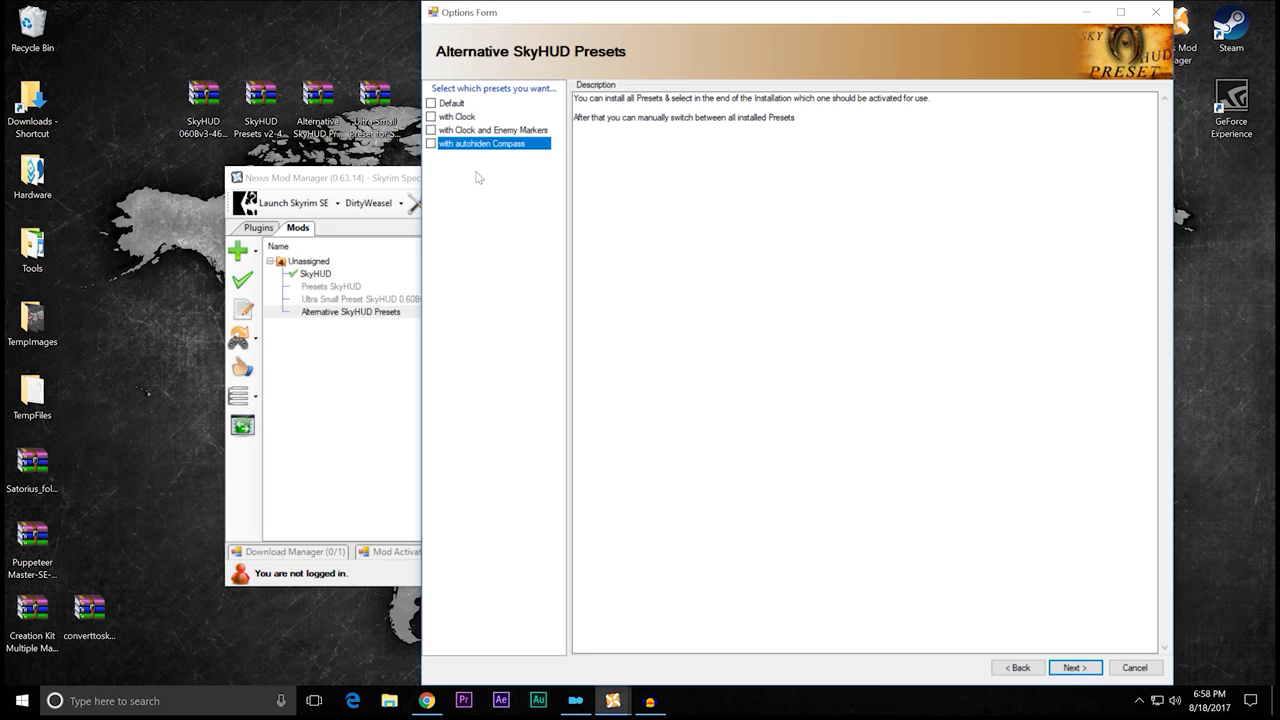
left_click(475, 132)
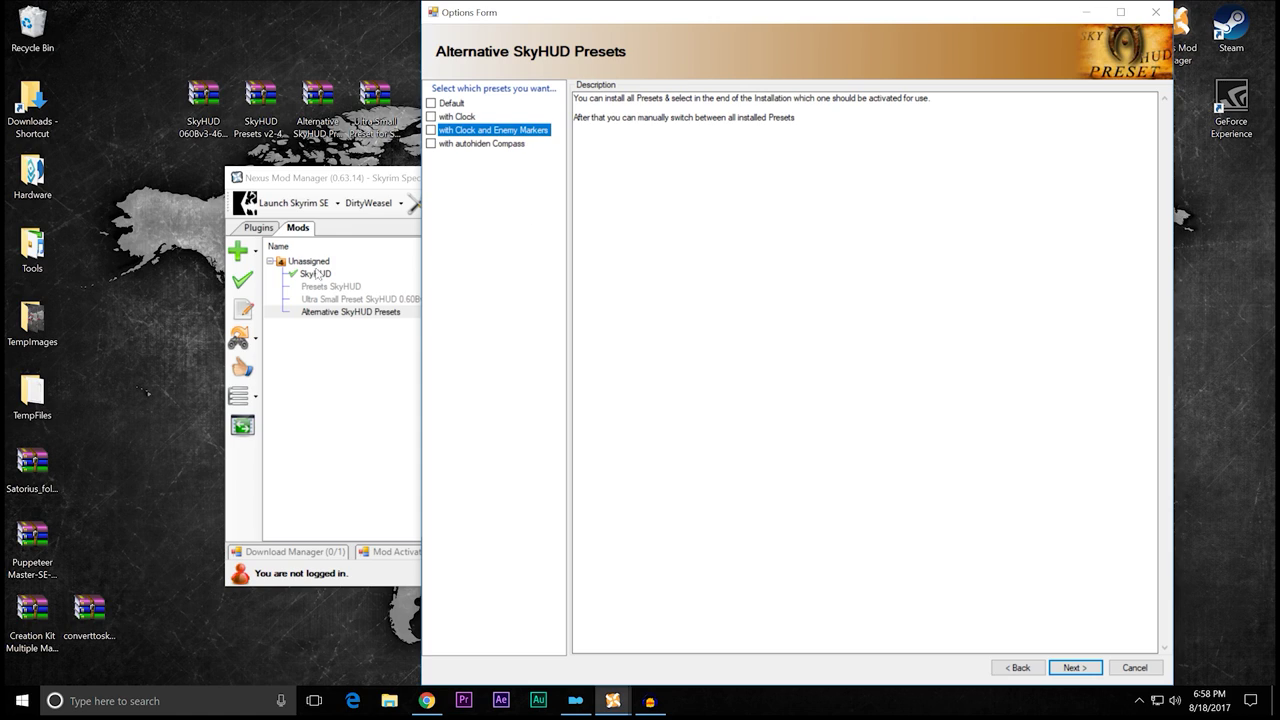
Step: Select the with Clock and Enemy Markers and with autohiden Compass presets and continue to the activation choice
left_click(487, 144)
left_click(431, 143)
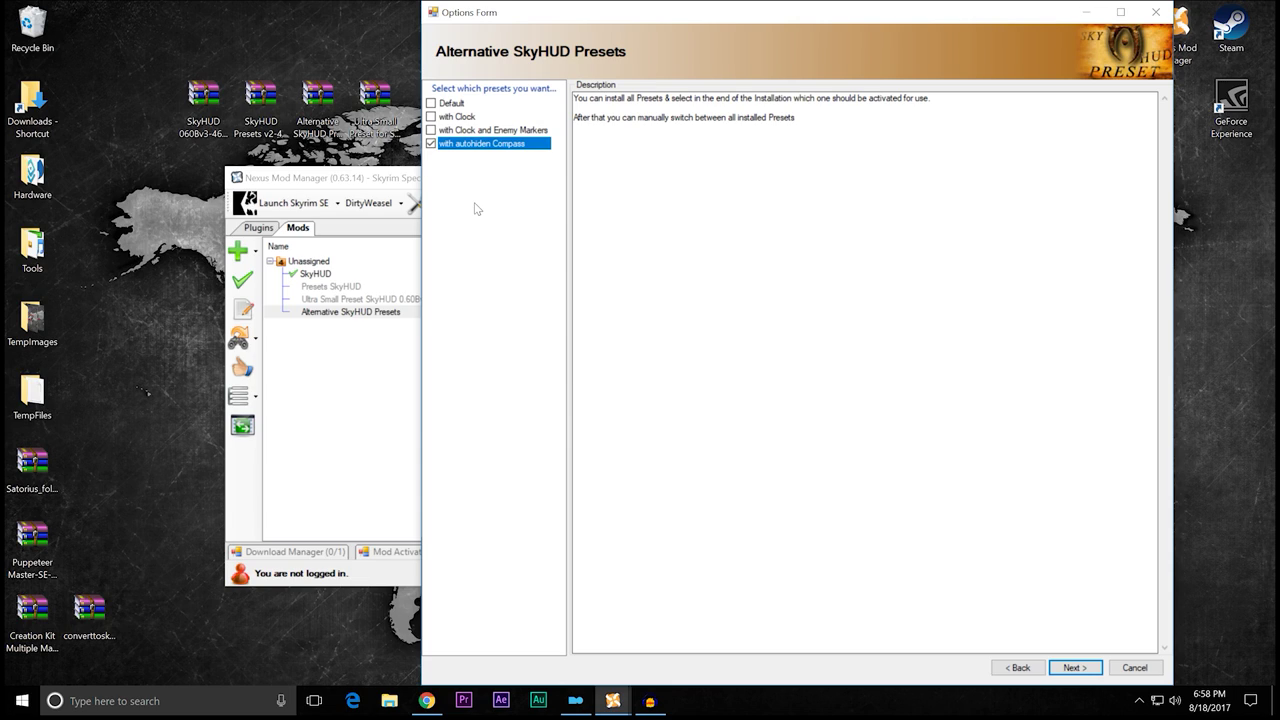
left_click(431, 130)
left_click(461, 132)
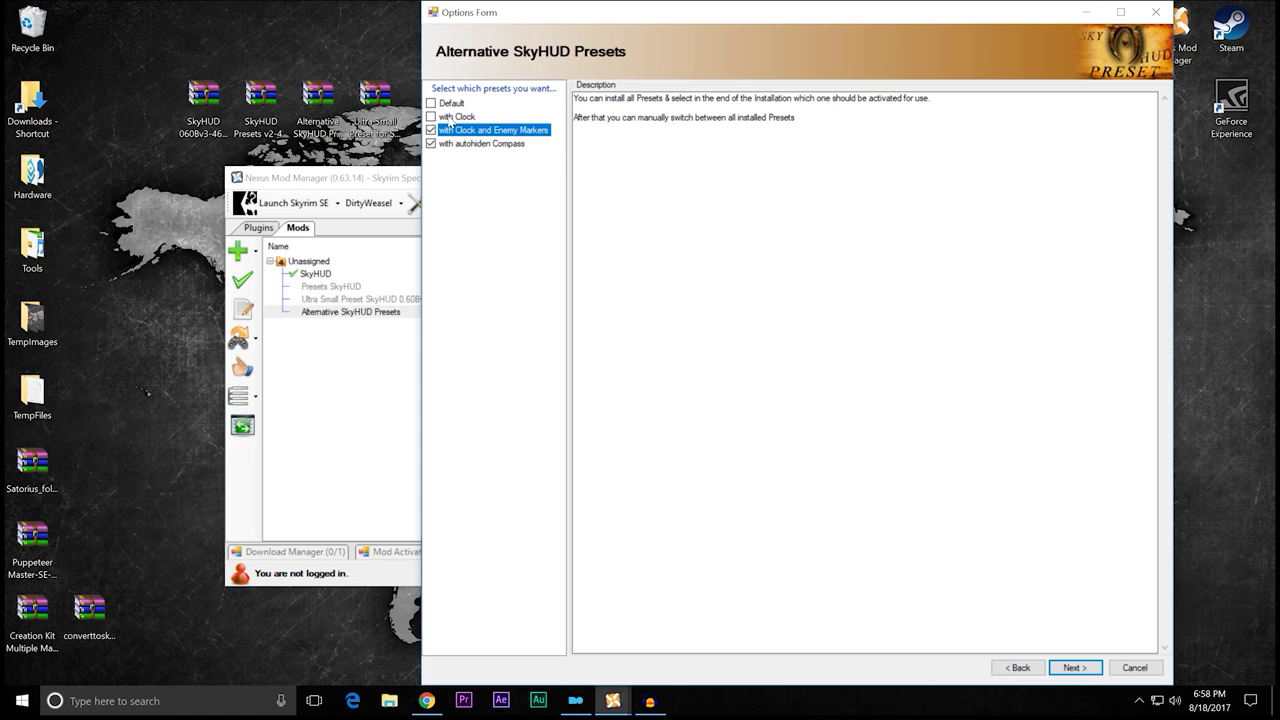
left_click(448, 117)
left_click(431, 117)
left_click(431, 143)
left_click(432, 117)
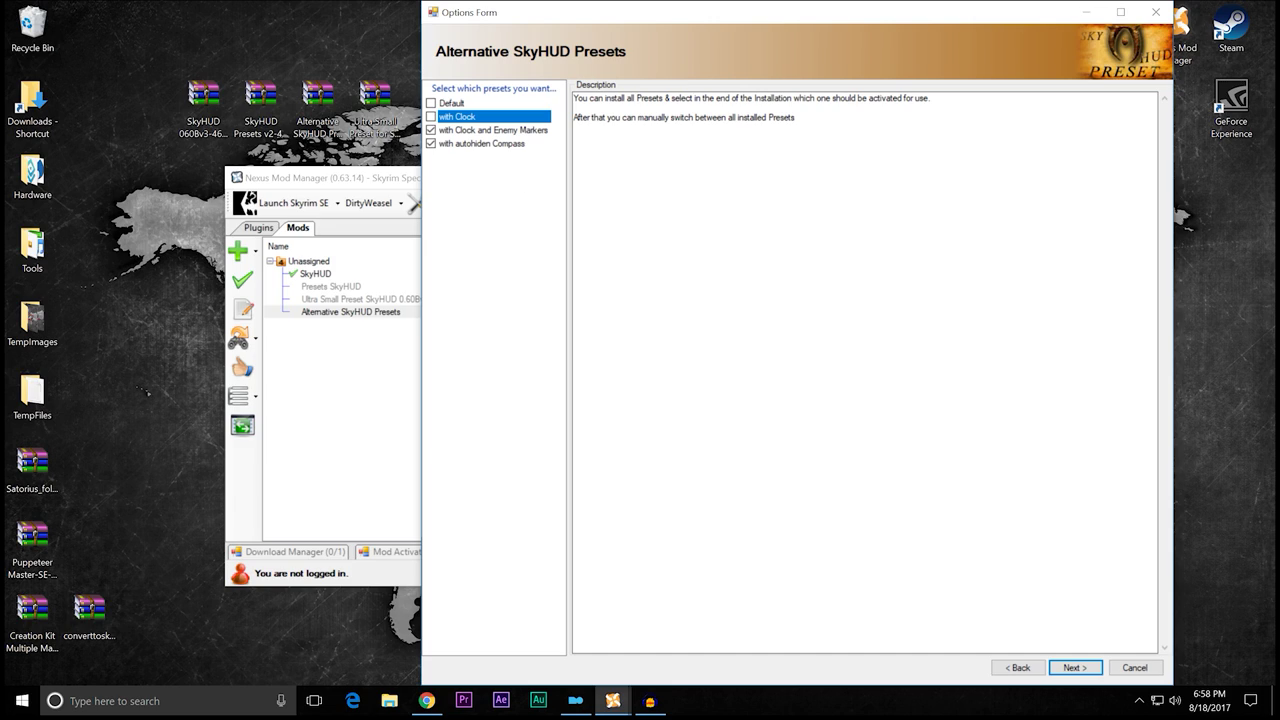
left_click(1068, 673)
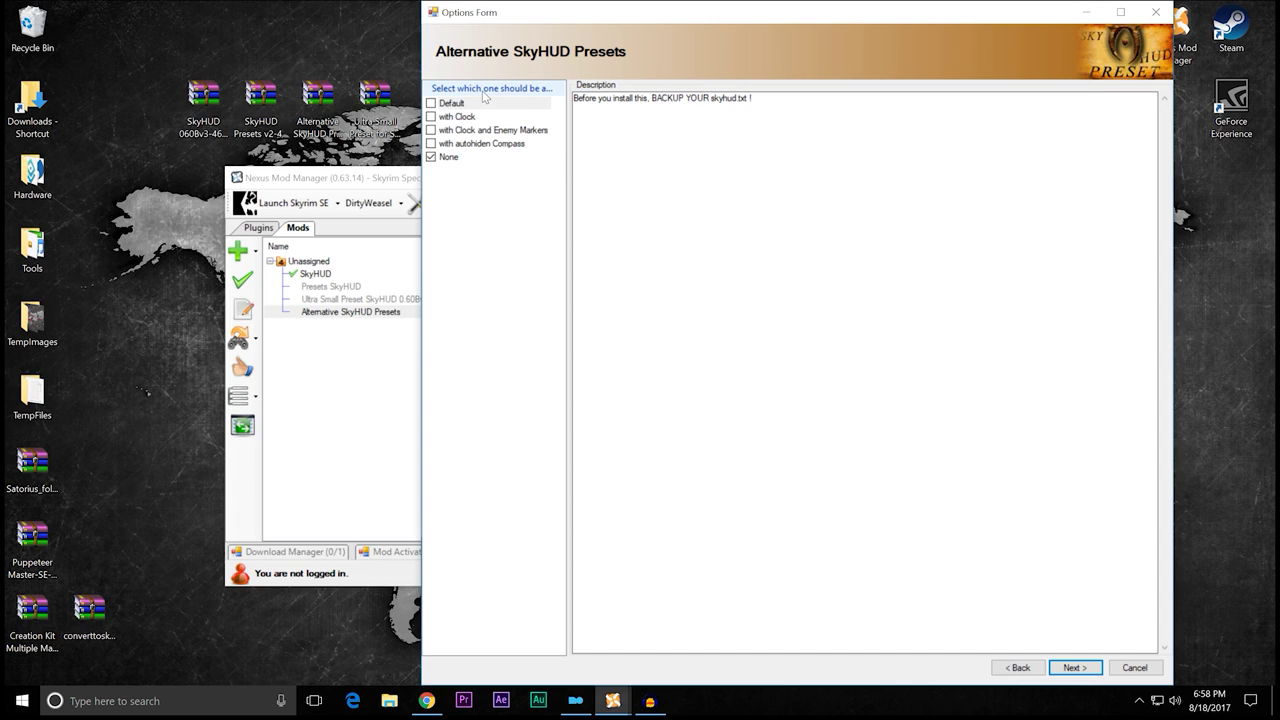
Step: Try to make with autohiden Compass the preset activated for in-game use instead of None
left_click_drag(568, 120, 641, 124)
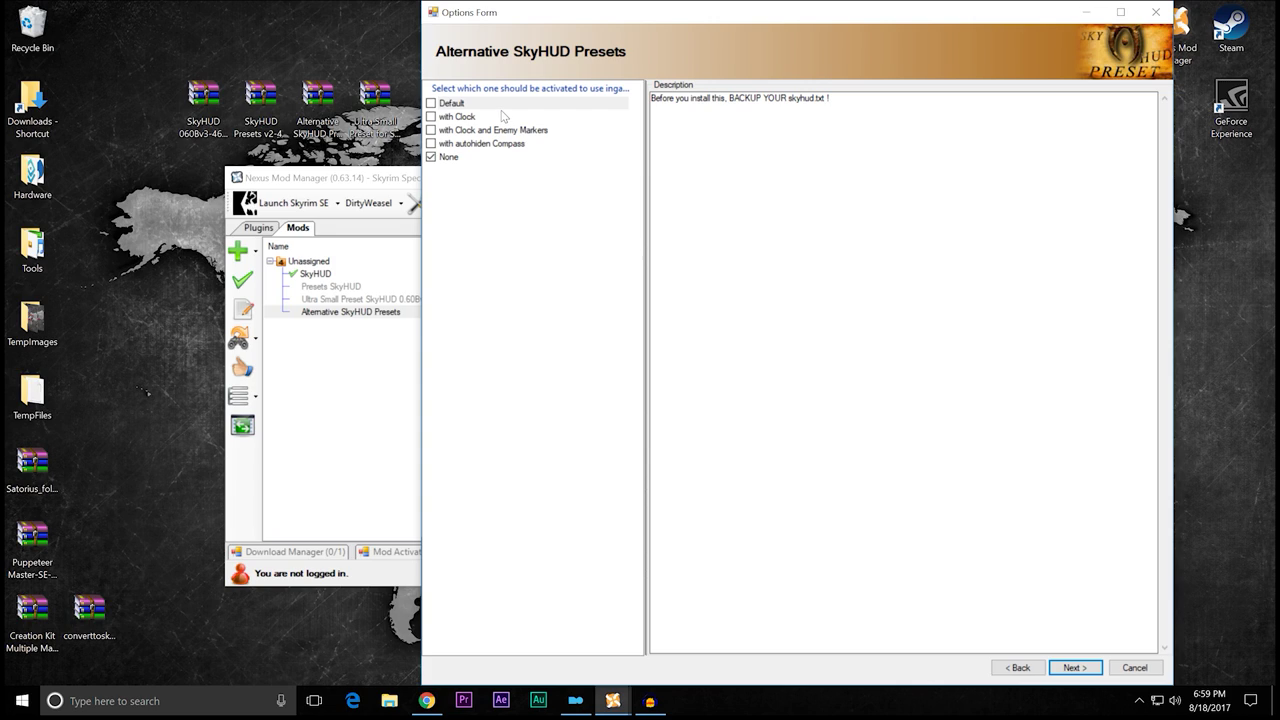
left_click(456, 118)
left_click(457, 131)
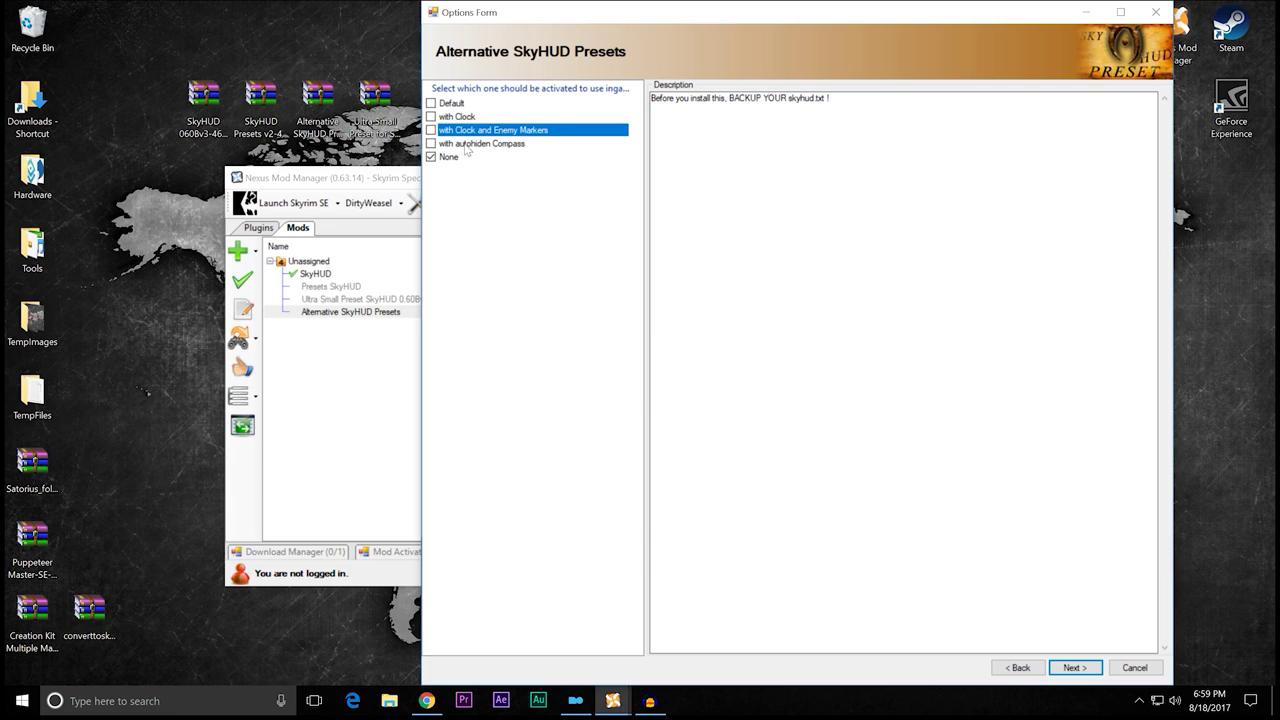
left_click(465, 145)
left_click(435, 145)
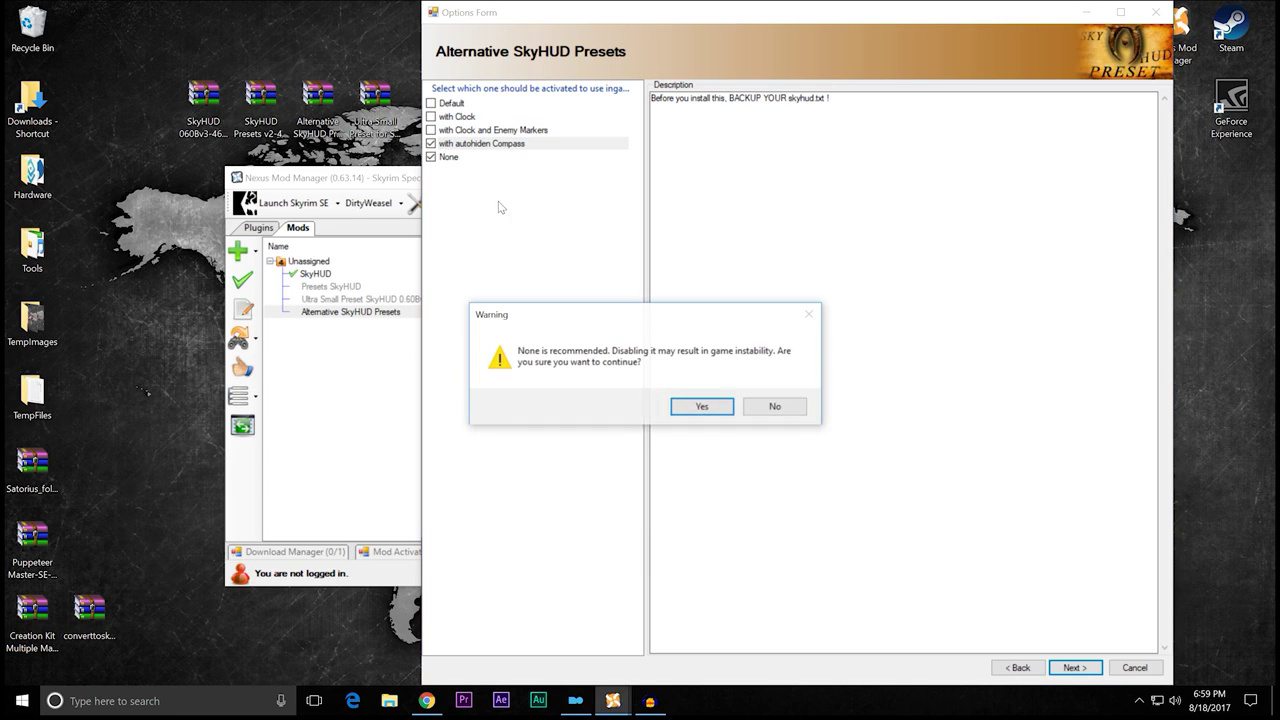
left_click(747, 403)
Step: Keep None as the preset activated for in-game use and finish installing Alternative SkyHUD Presets
left_click(434, 156)
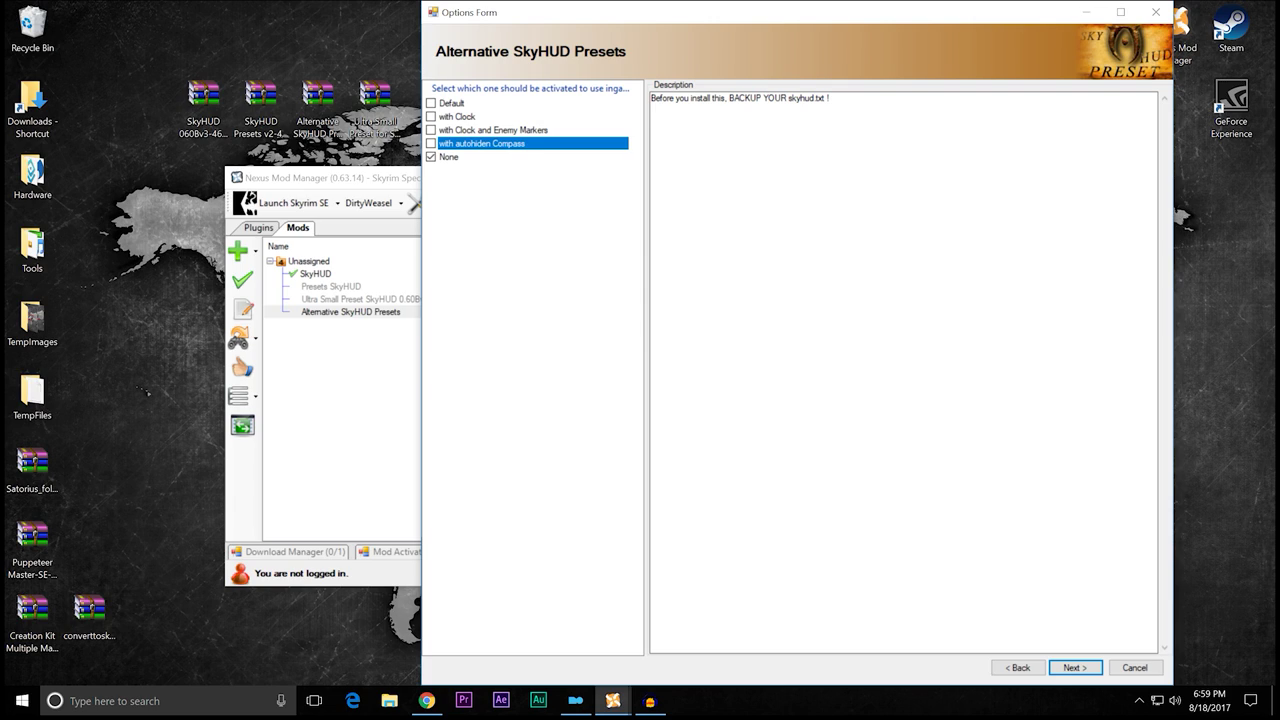
key("Return")
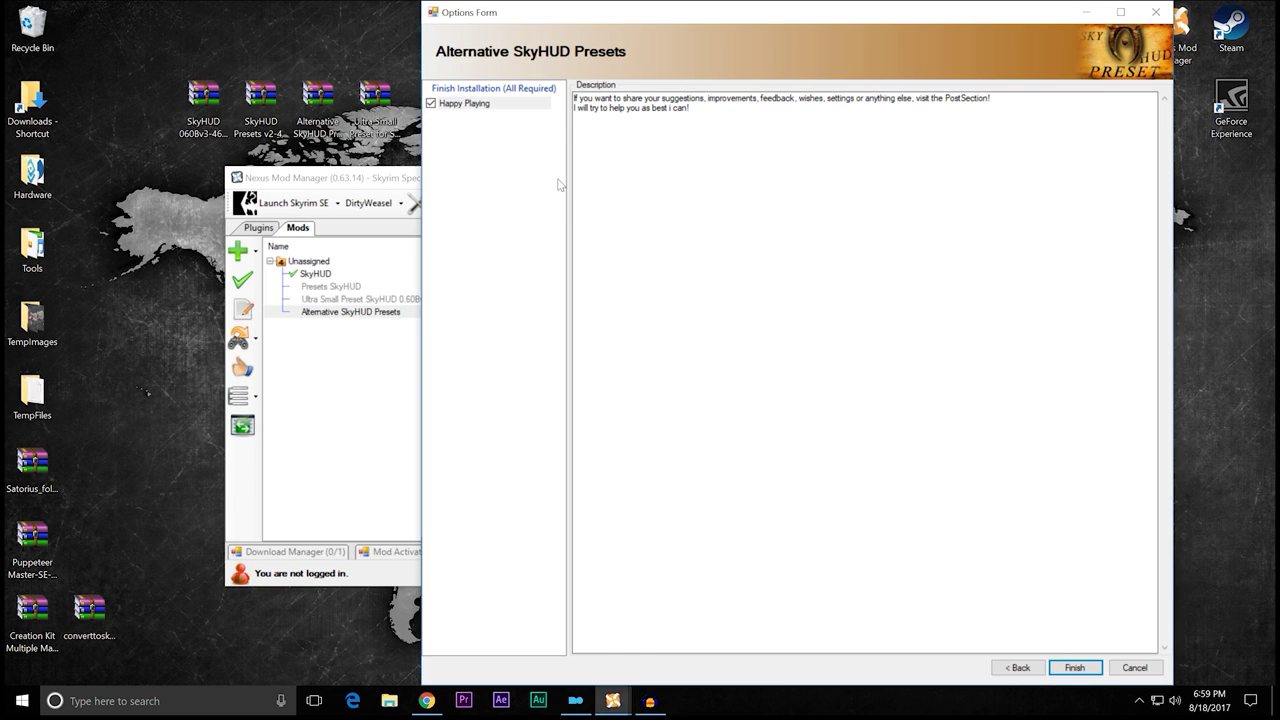
key("Return")
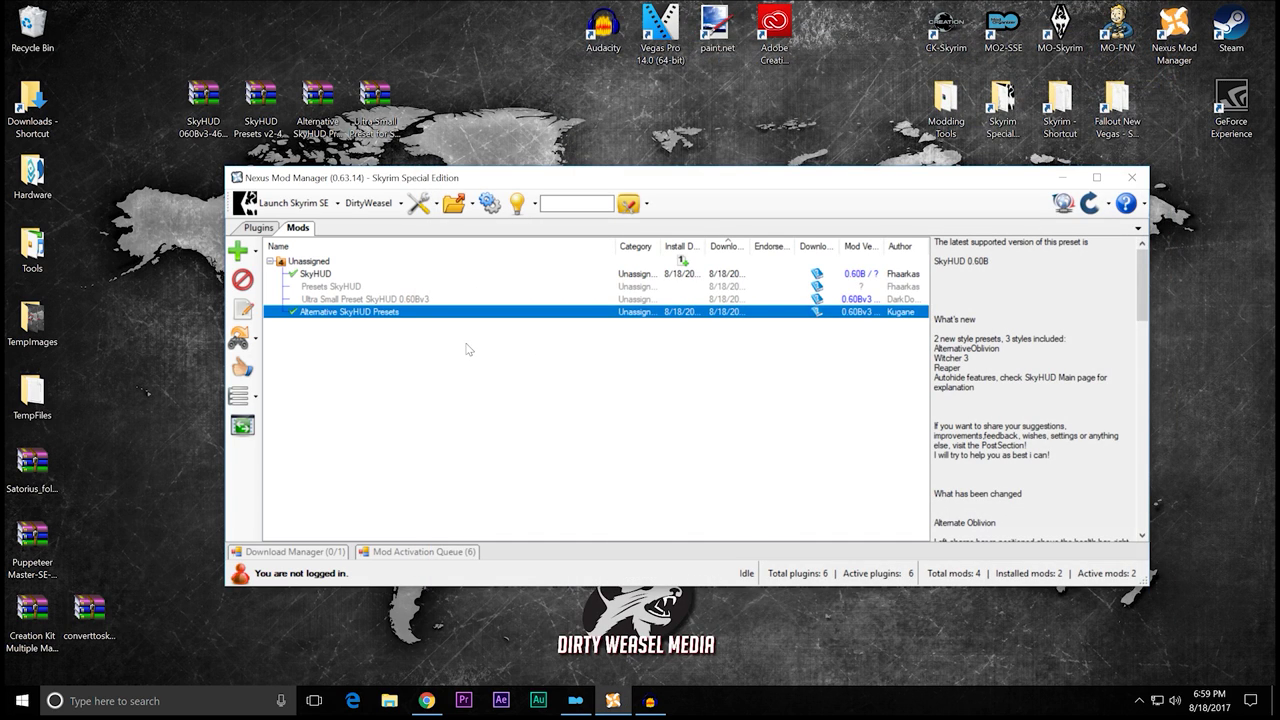
right_click(356, 316)
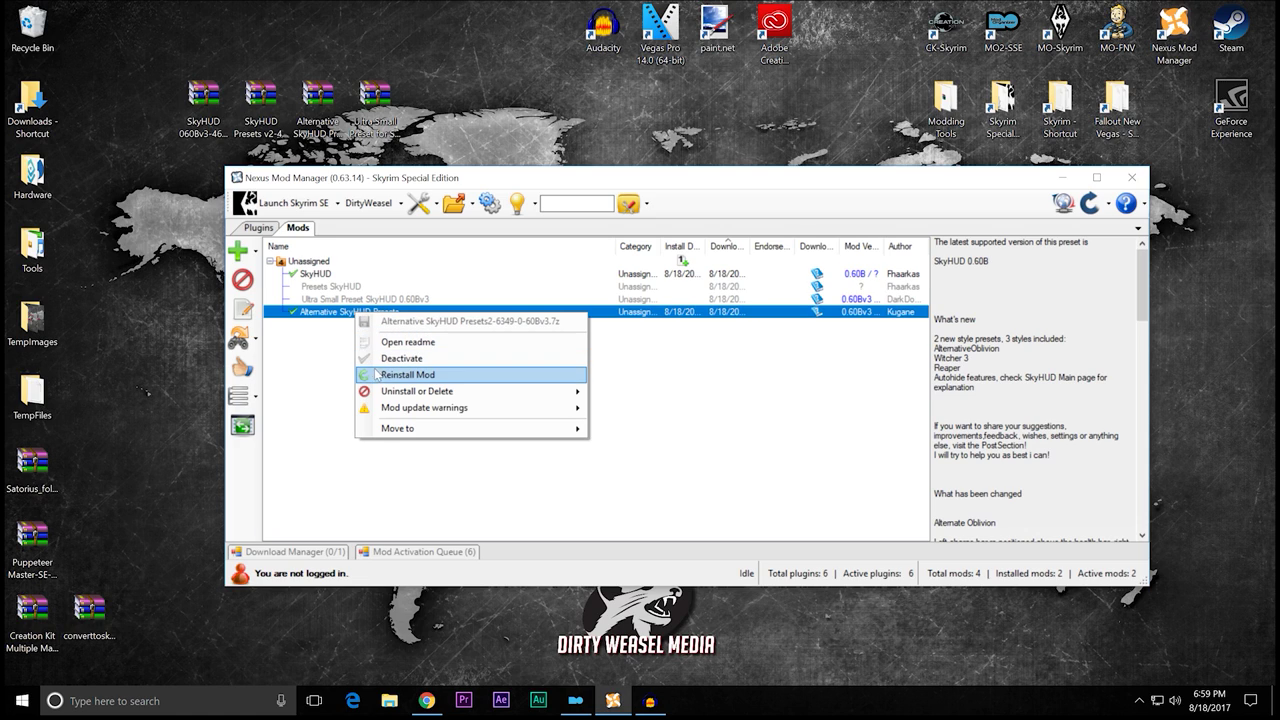
key("Escape")
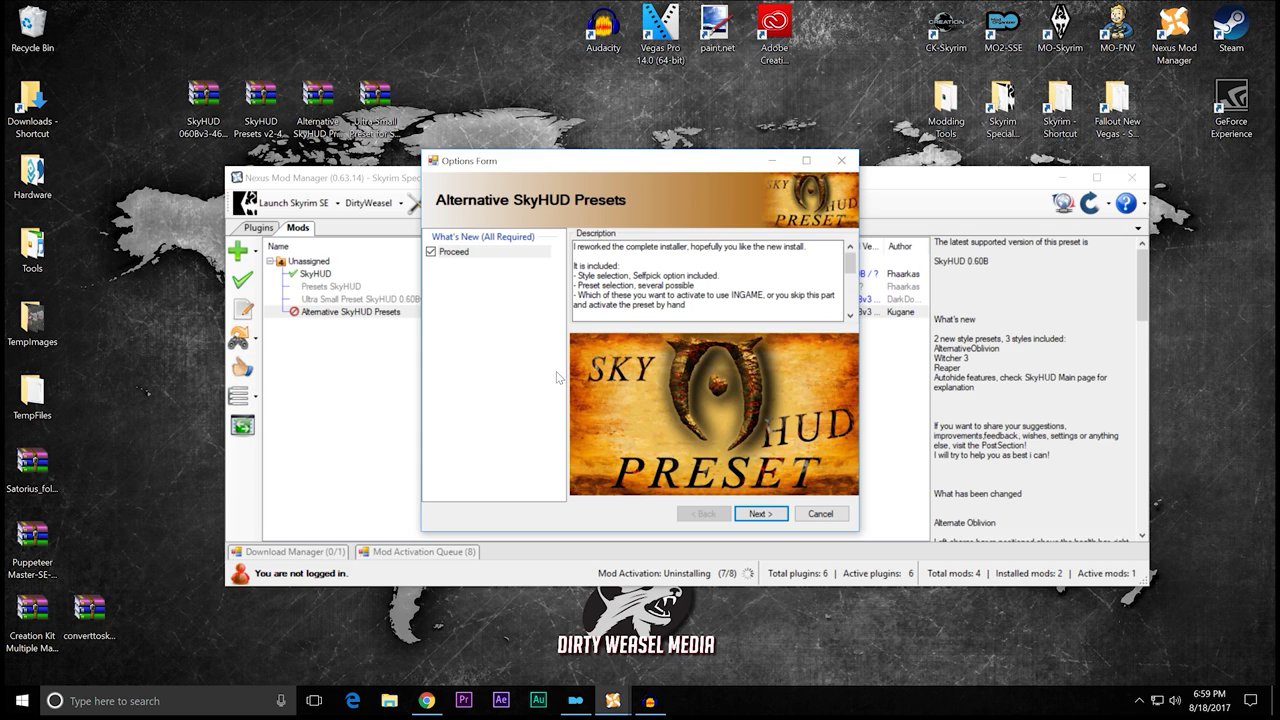
left_click(820, 513)
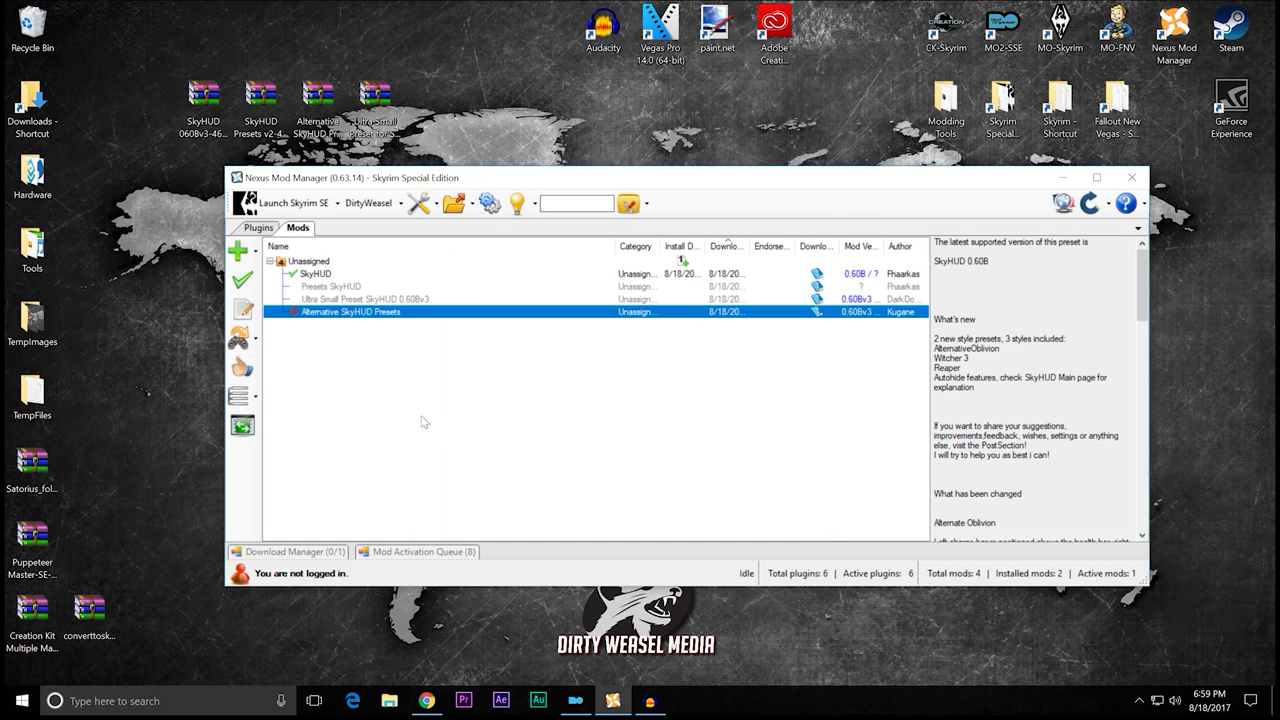
Step: Uninstall Alternative SkyHUD Presets from all profiles
left_click(357, 300)
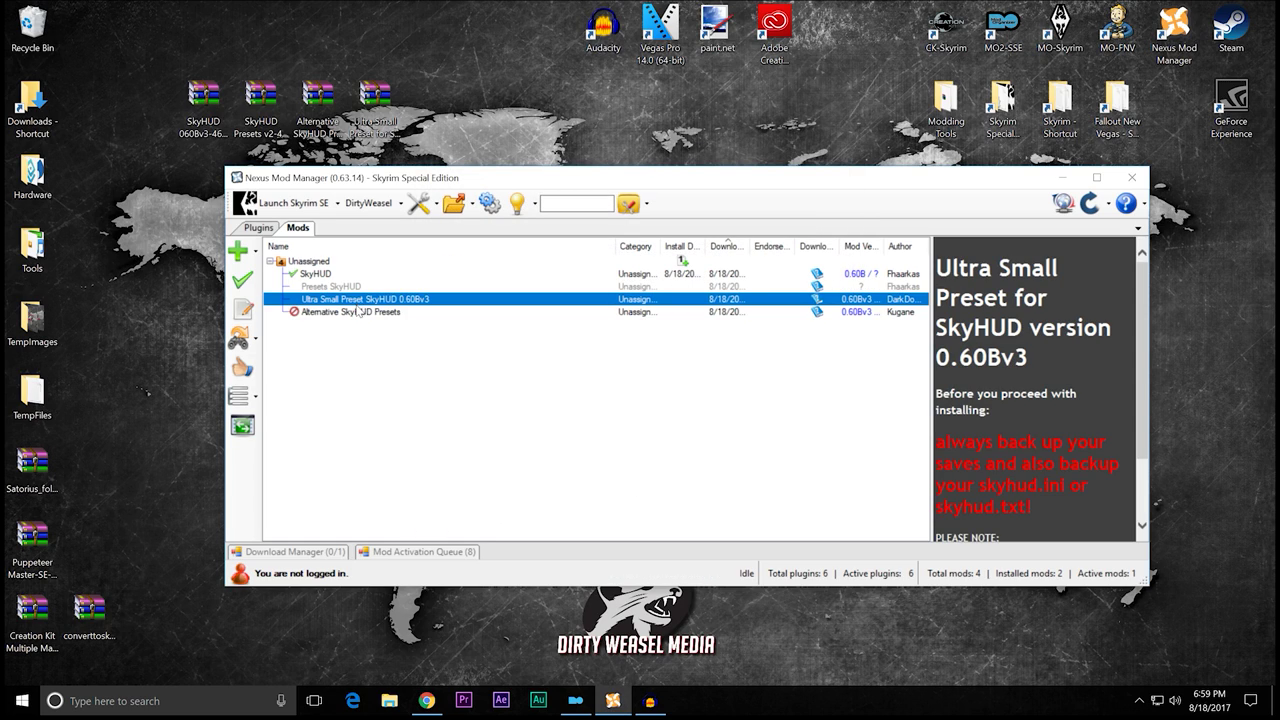
right_click(358, 313)
mouse_move(566, 378)
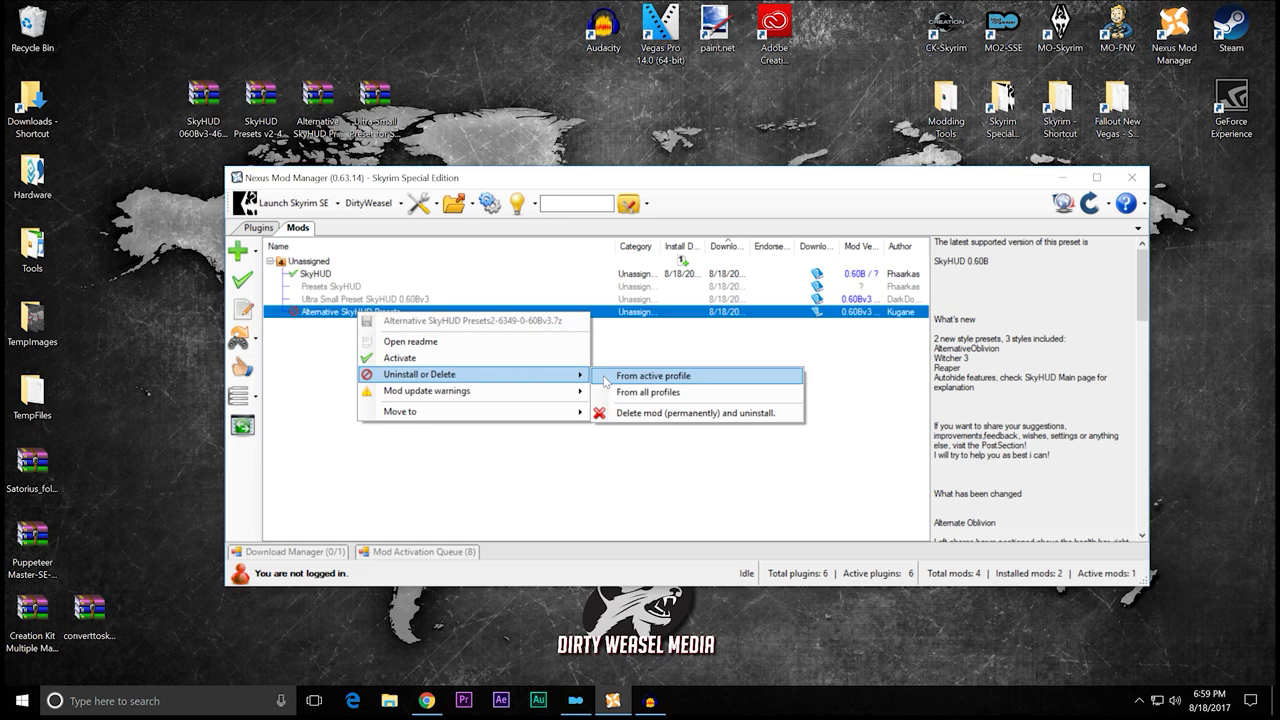
left_click(619, 392)
Step: Install Ultra Small Preset SkyHUD 0.60Bv3 with its required Ultra Small Preset option
left_click(369, 300)
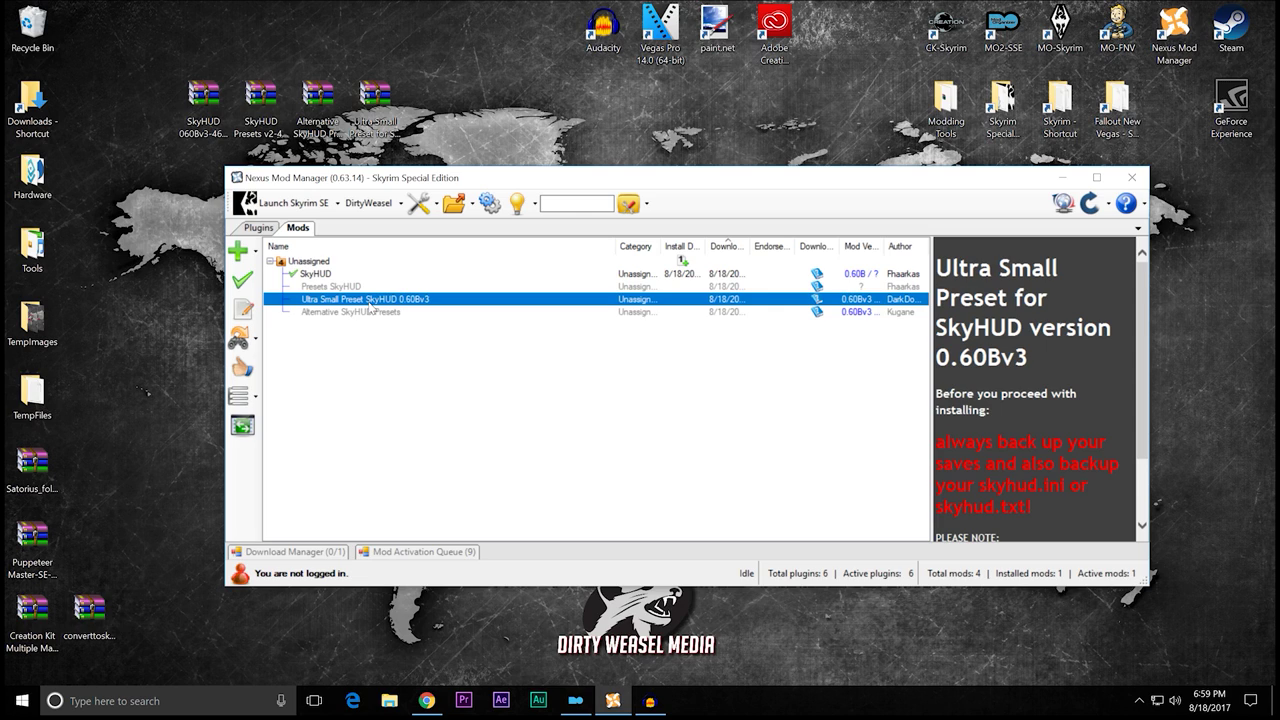
double_click(370, 302)
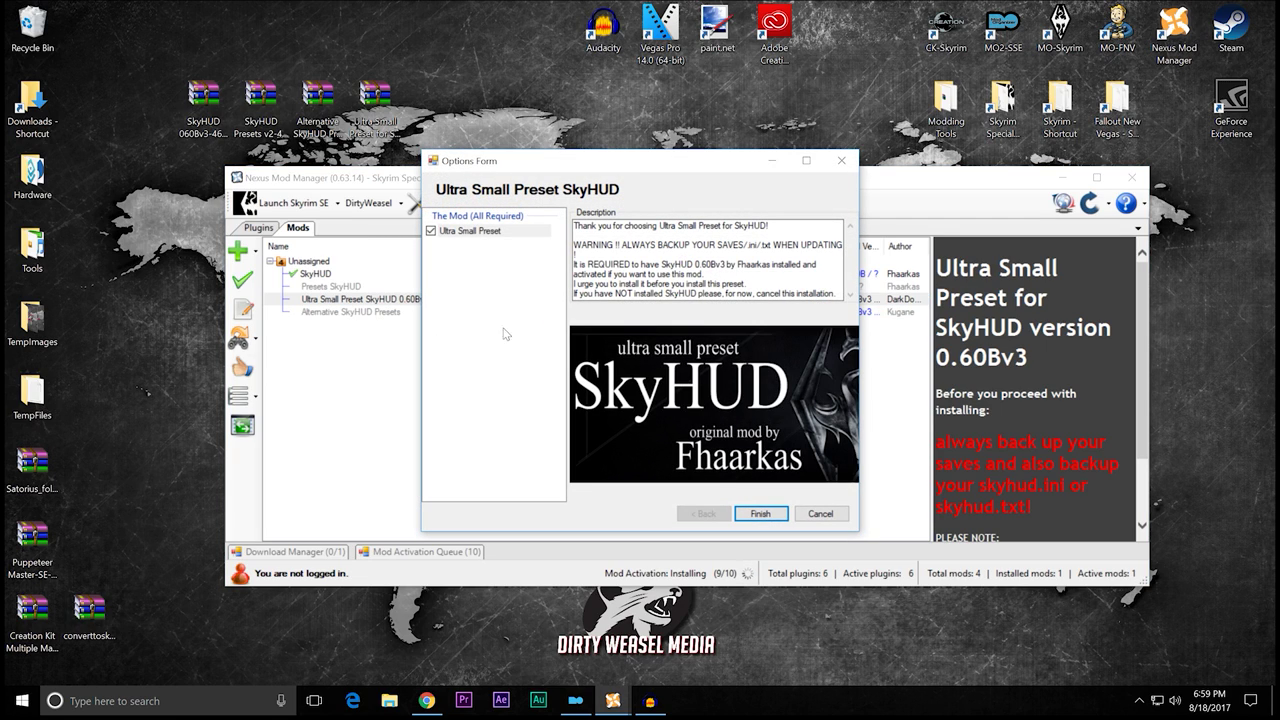
left_click(761, 514)
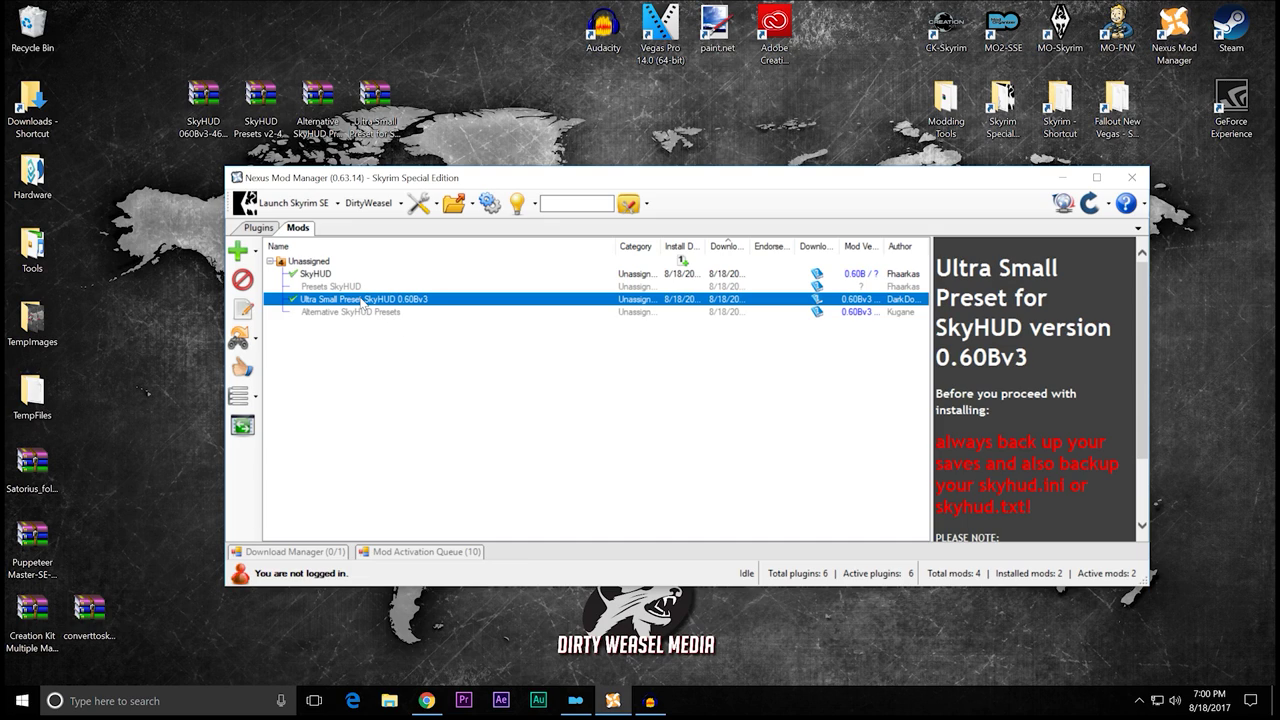
Step: Open SkyHUD Reference Manual 0.50B.pdf from SkyHUD's readme files, look through it up to the Configuration Chart, and close it
left_click(332, 276)
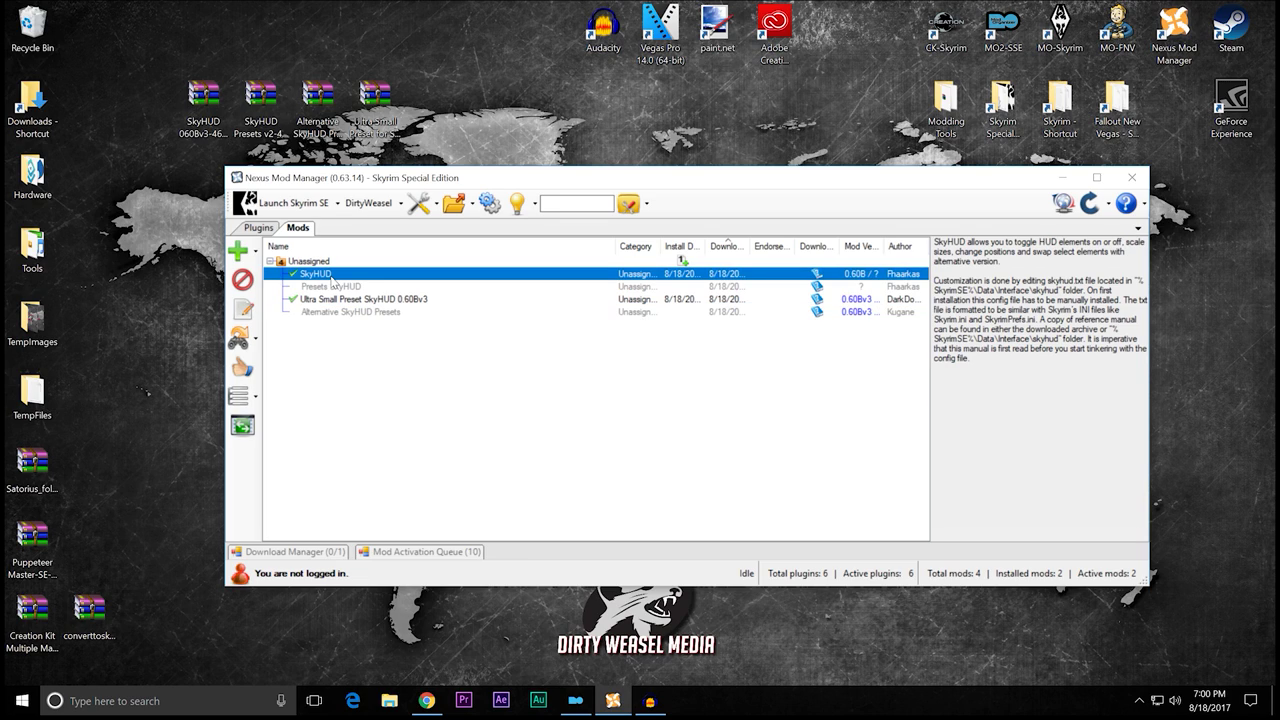
right_click(332, 281)
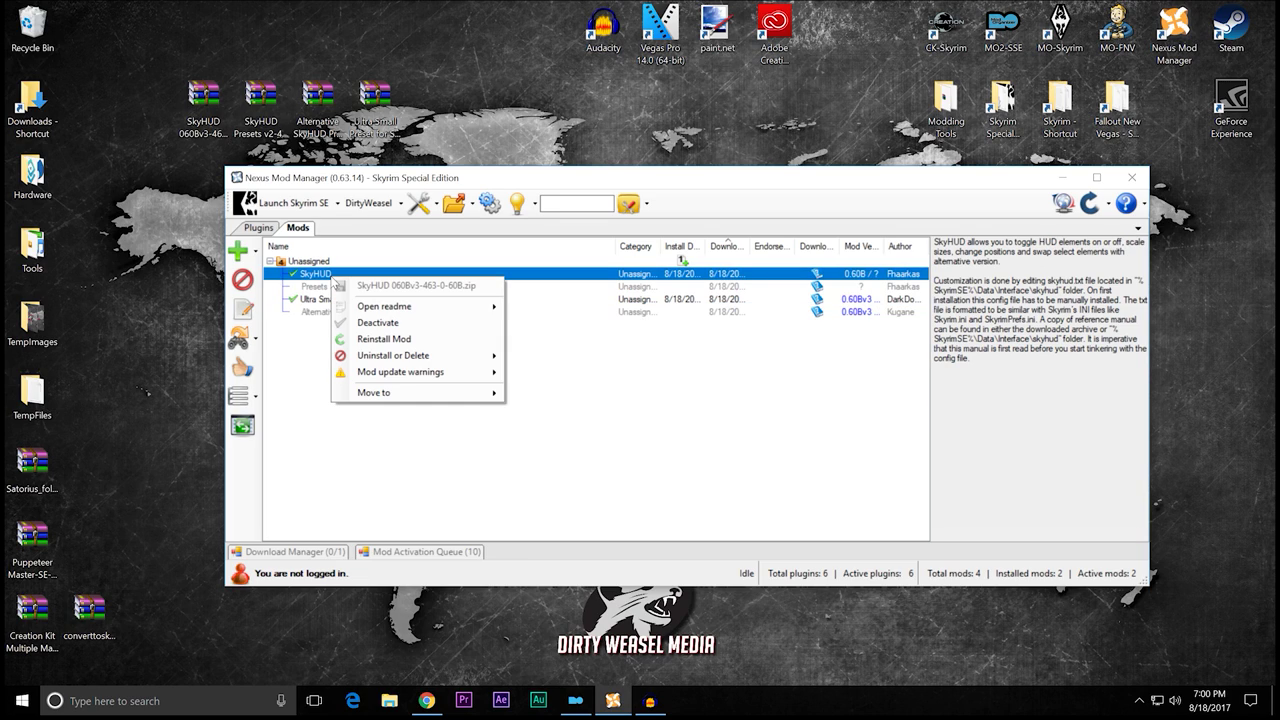
mouse_move(344, 306)
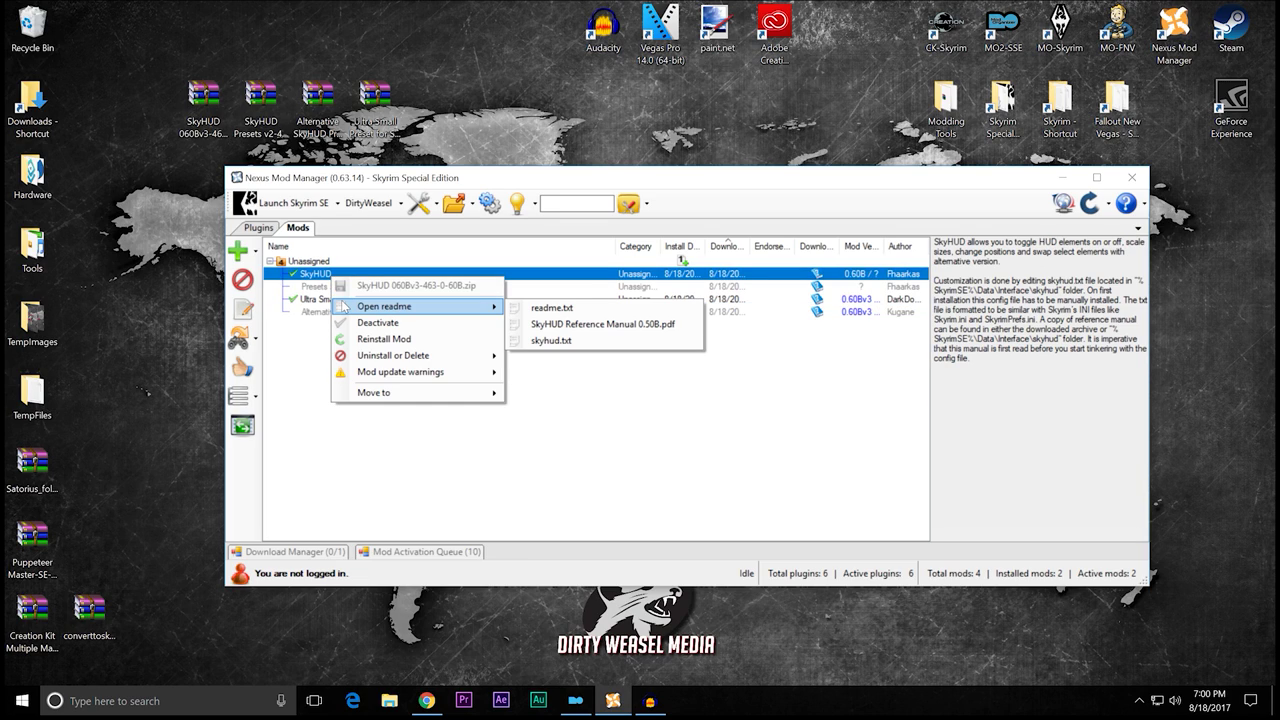
left_click(529, 326)
scroll(538, 304, "down", 4)
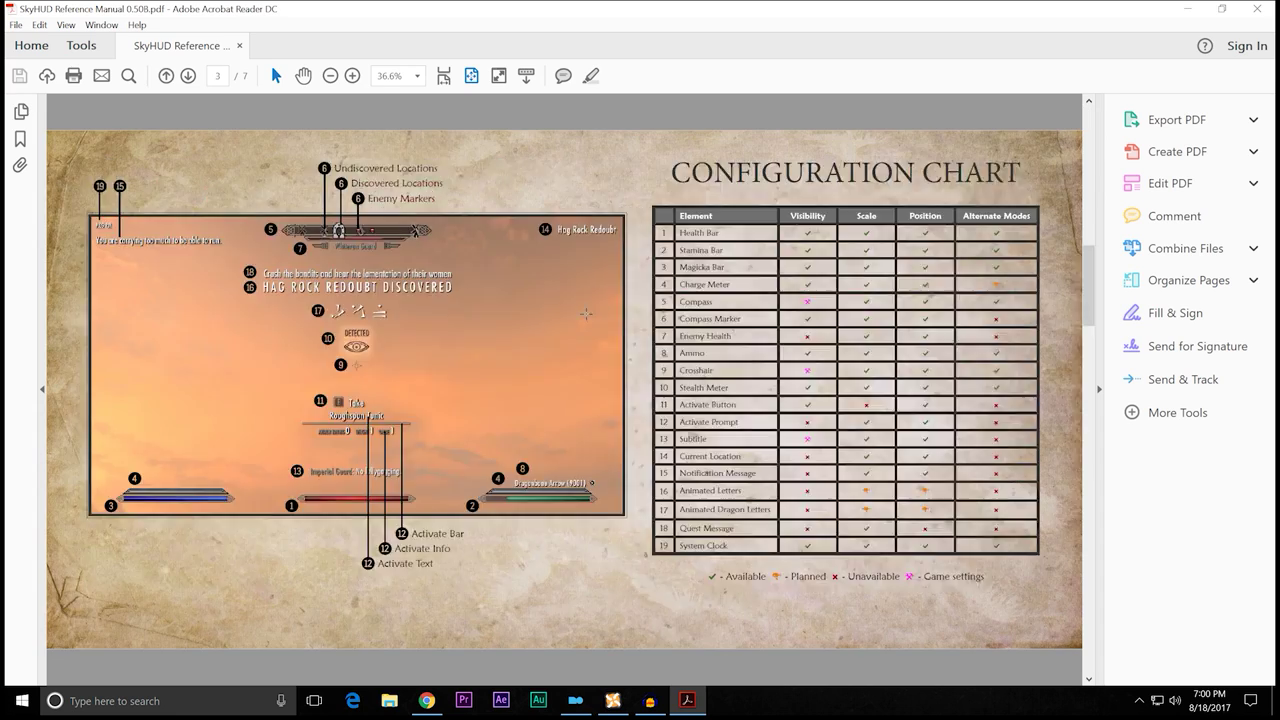
scroll(537, 333, "up", 4)
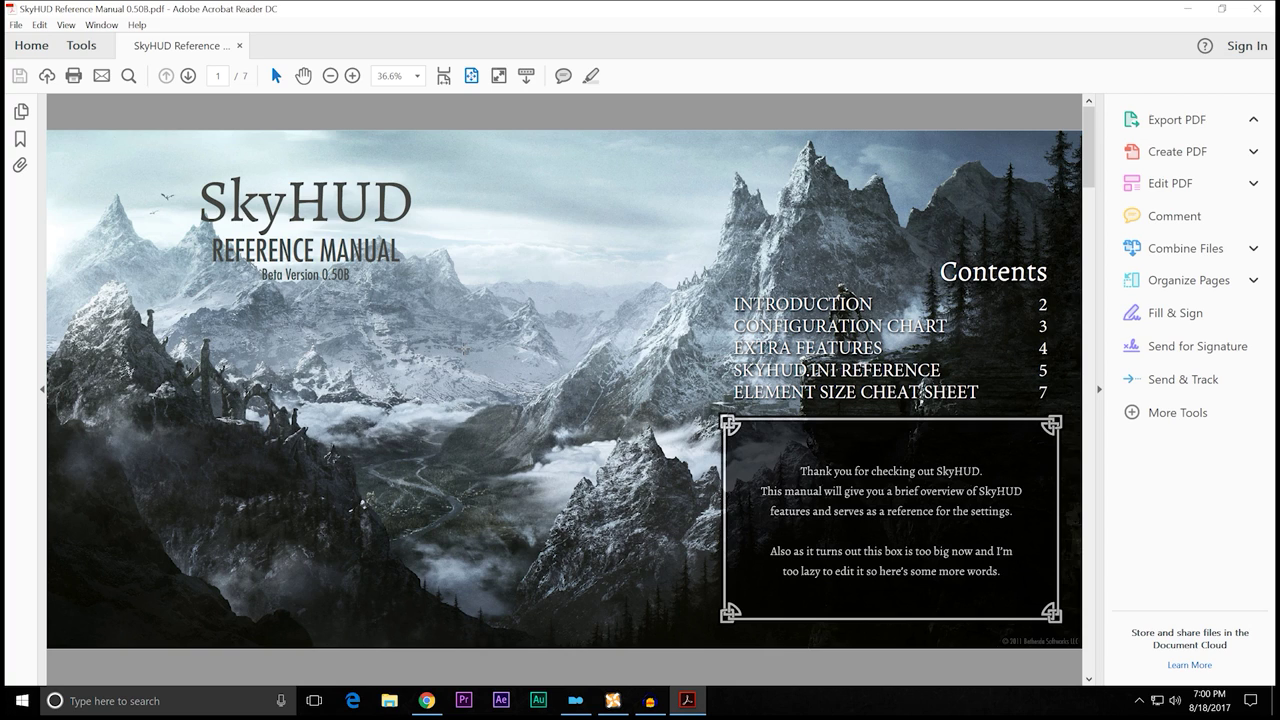
left_click(1250, 10)
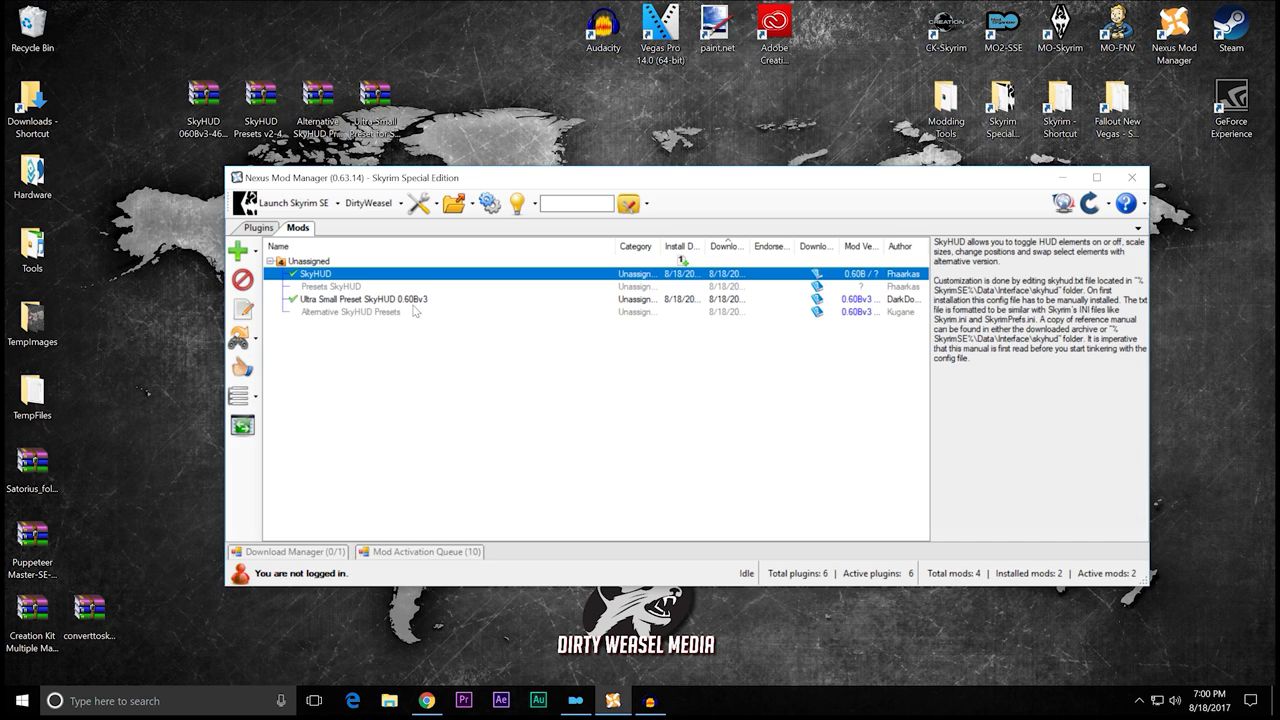
Step: Open the readme of Ultra Small Preset SkyHUD 0.60Bv3, look over the settings in skyhud.txt, and close it without saving
left_click(321, 303)
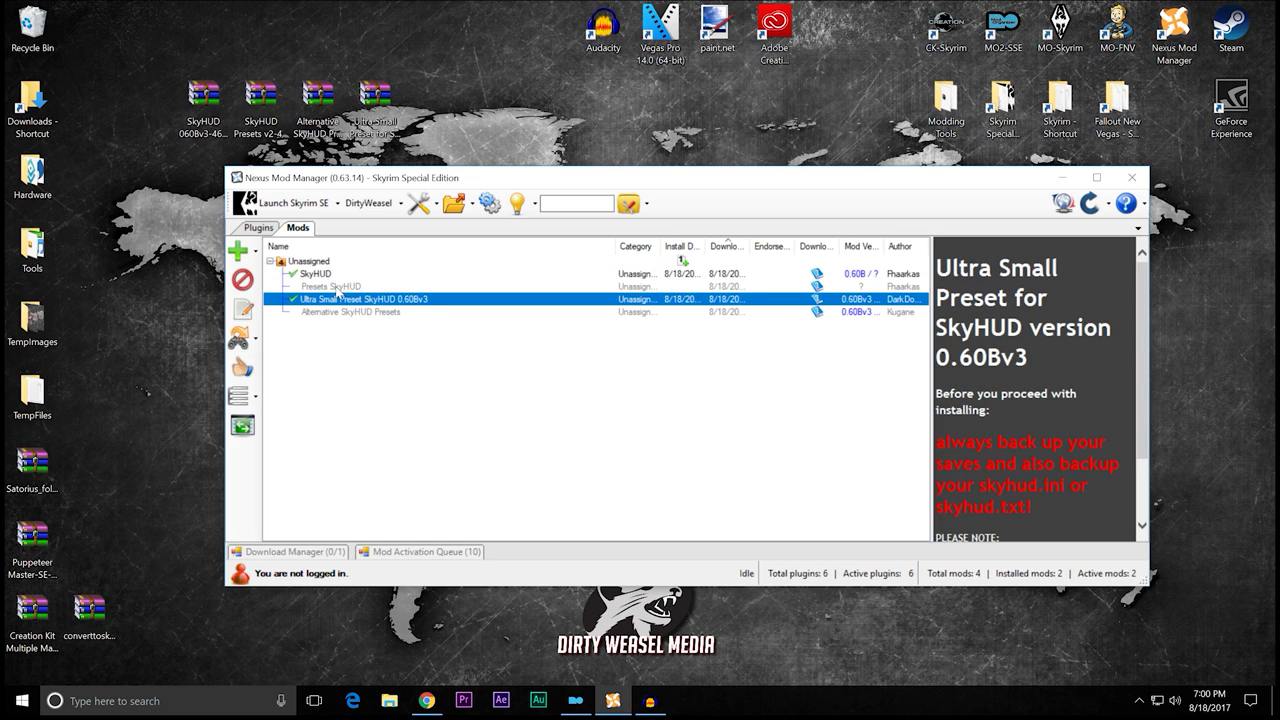
left_click(338, 290)
left_click(338, 313)
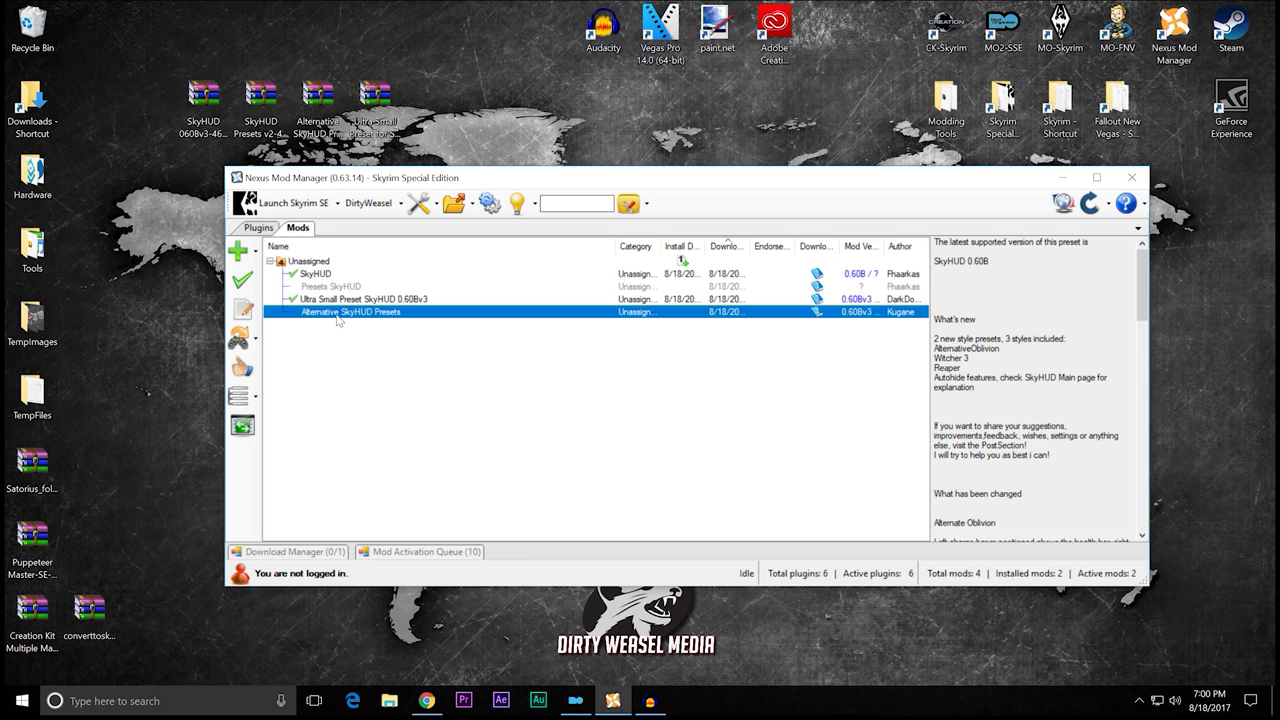
left_click(364, 300)
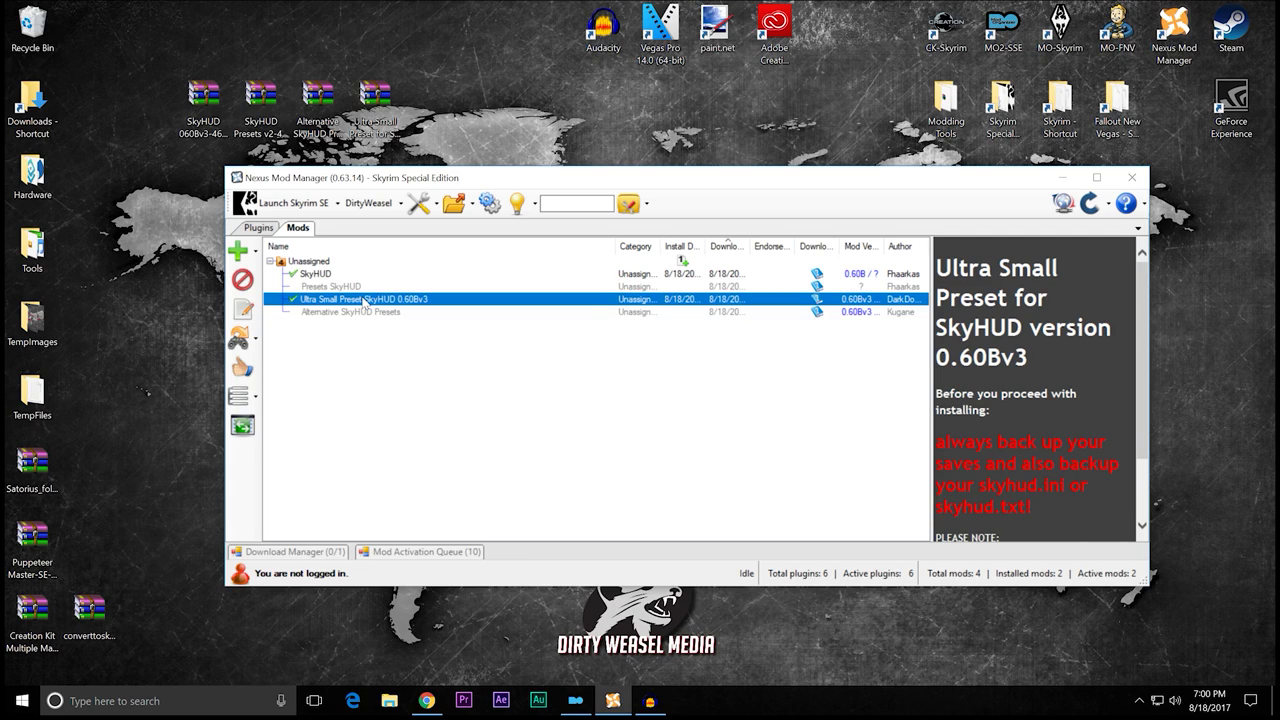
right_click(365, 301)
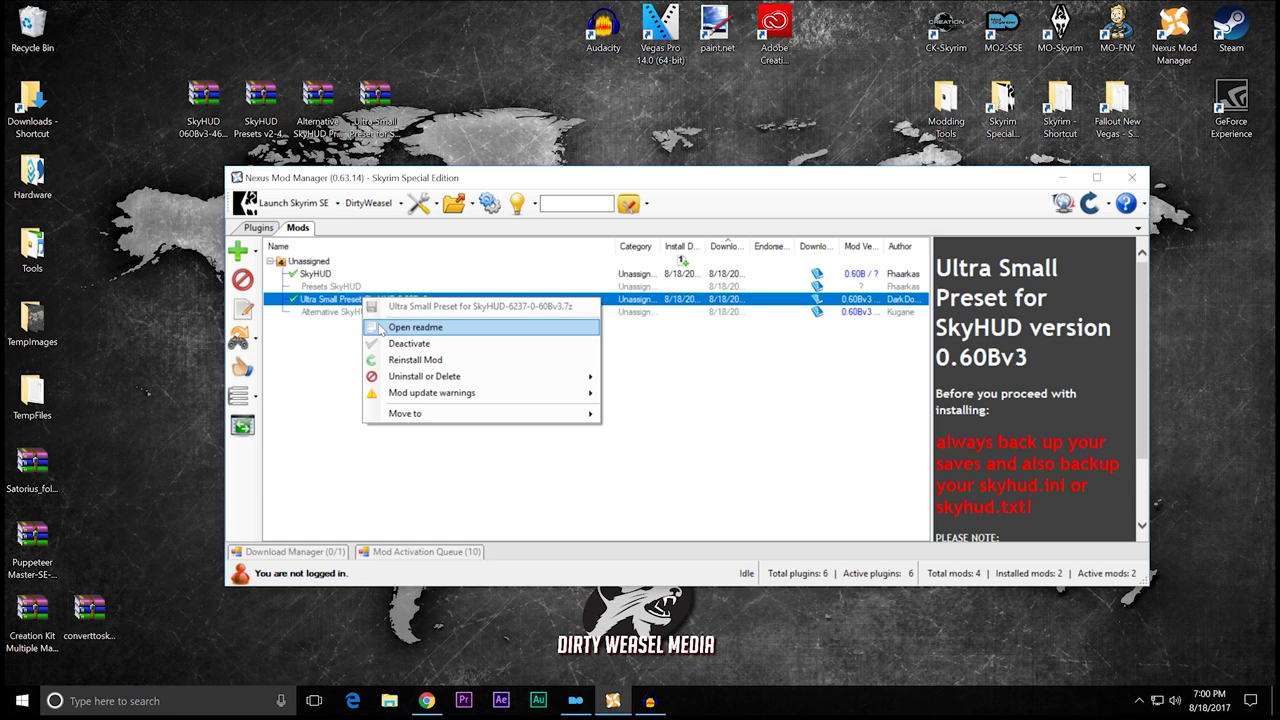
left_click(381, 328)
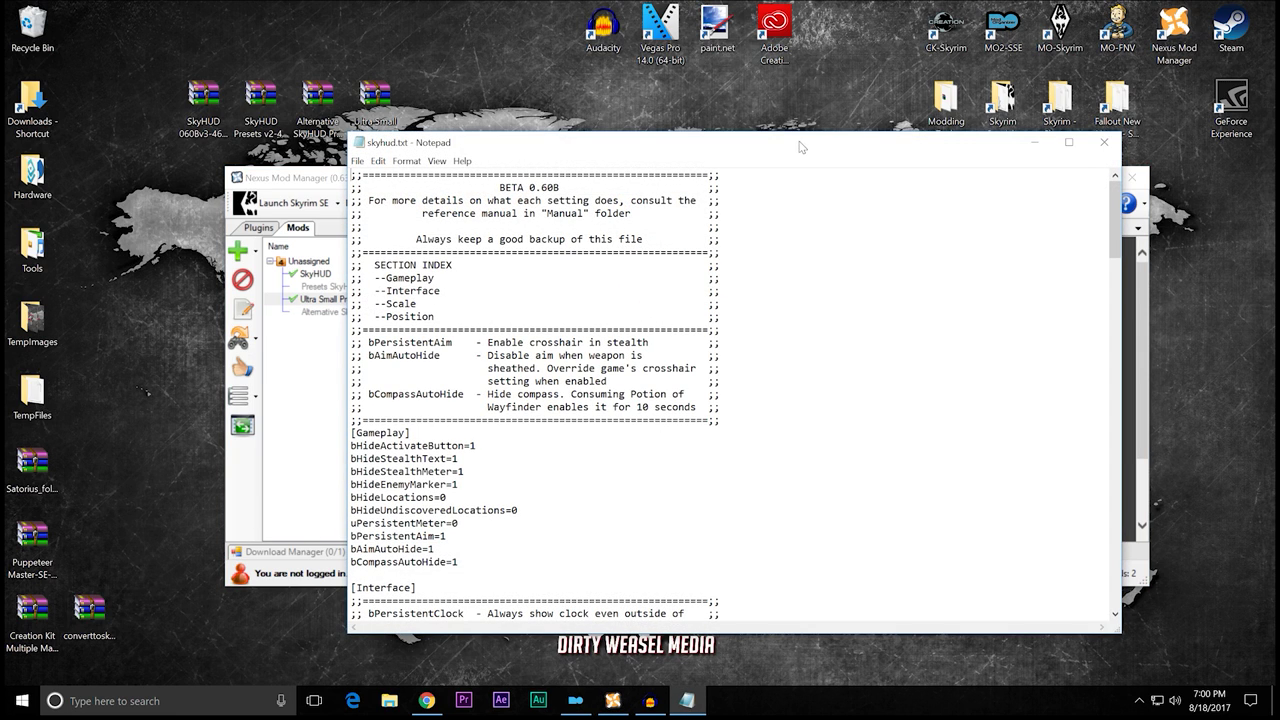
left_click_drag(800, 147, 720, 64)
mouse_move(1036, 125)
left_mouse_down()
mouse_move(1047, 409)
mouse_move(1036, 120)
left_mouse_up()
left_click(278, 78)
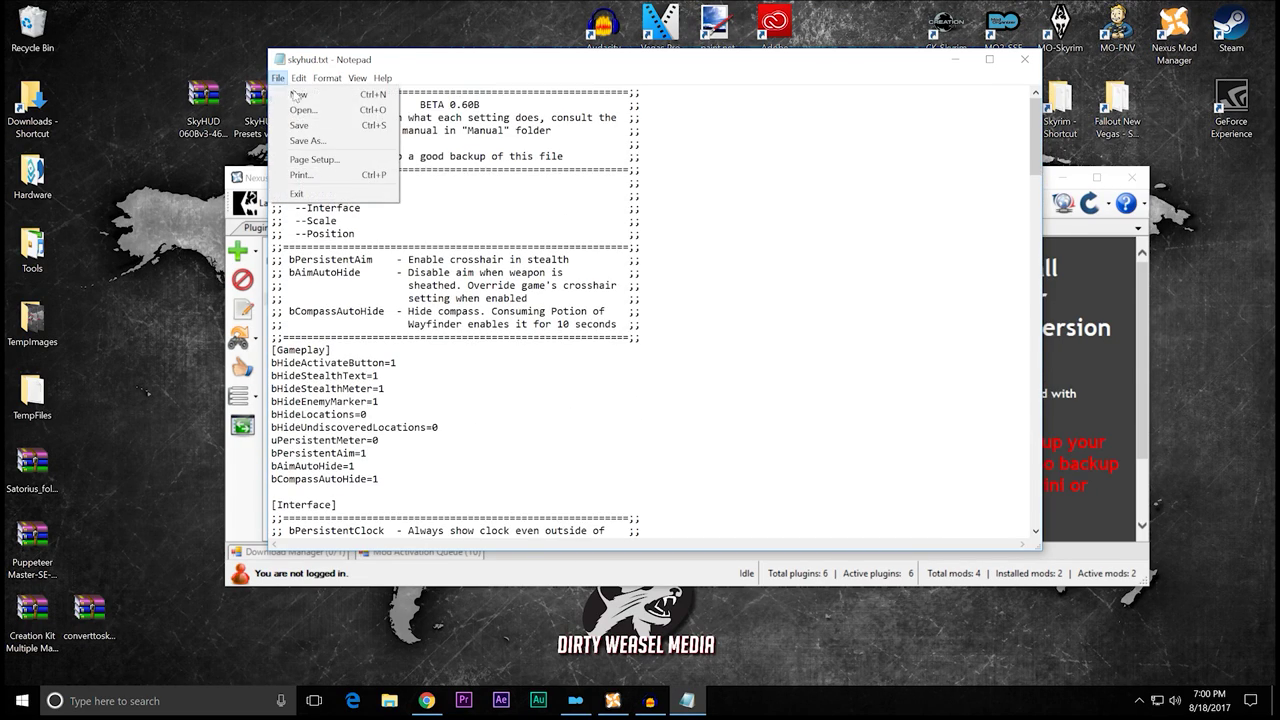
left_click(848, 250)
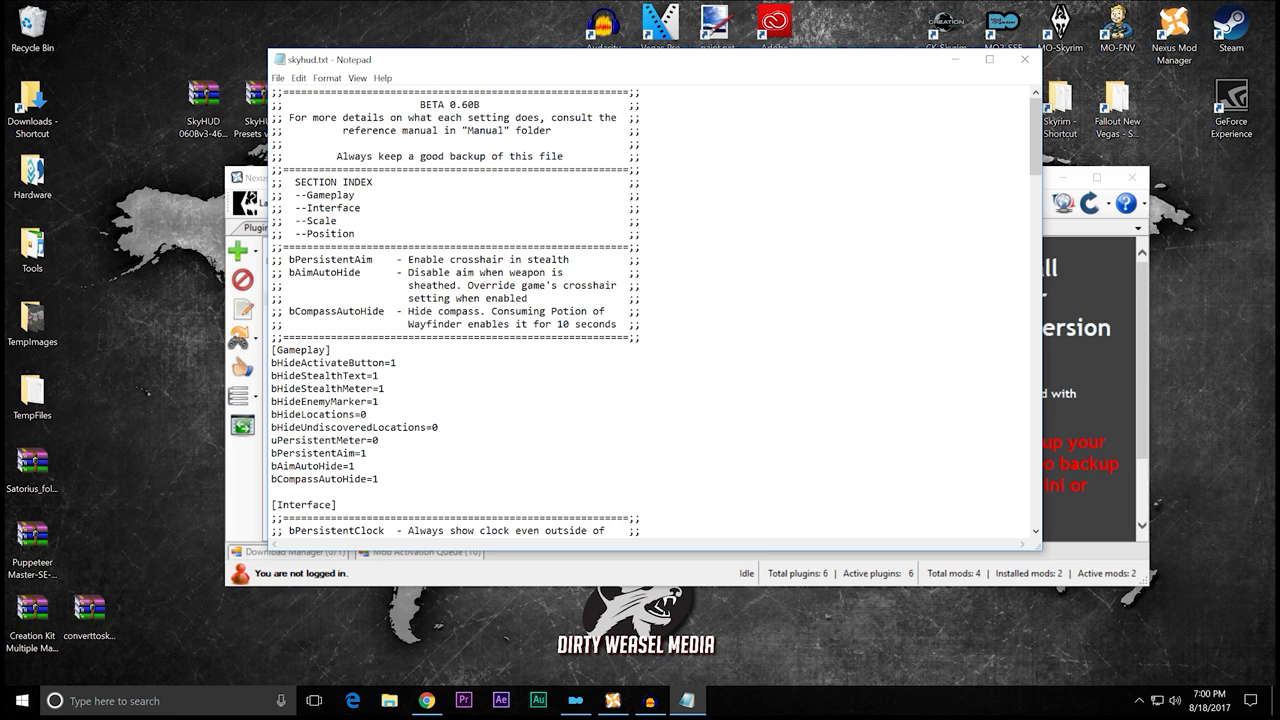
left_click(1024, 59)
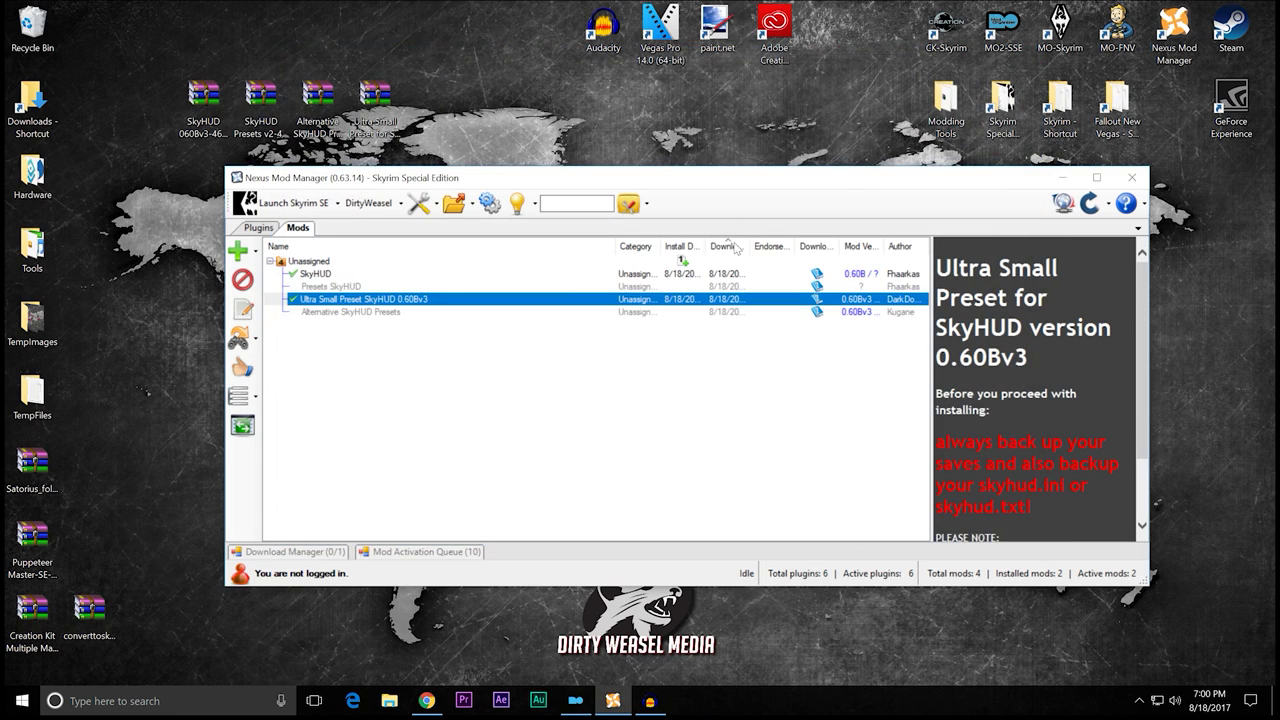
Step: Uninstall Ultra Small Preset SkyHUD 0.60Bv3 and bring up the uninstall options for SkyHUD
right_click(333, 310)
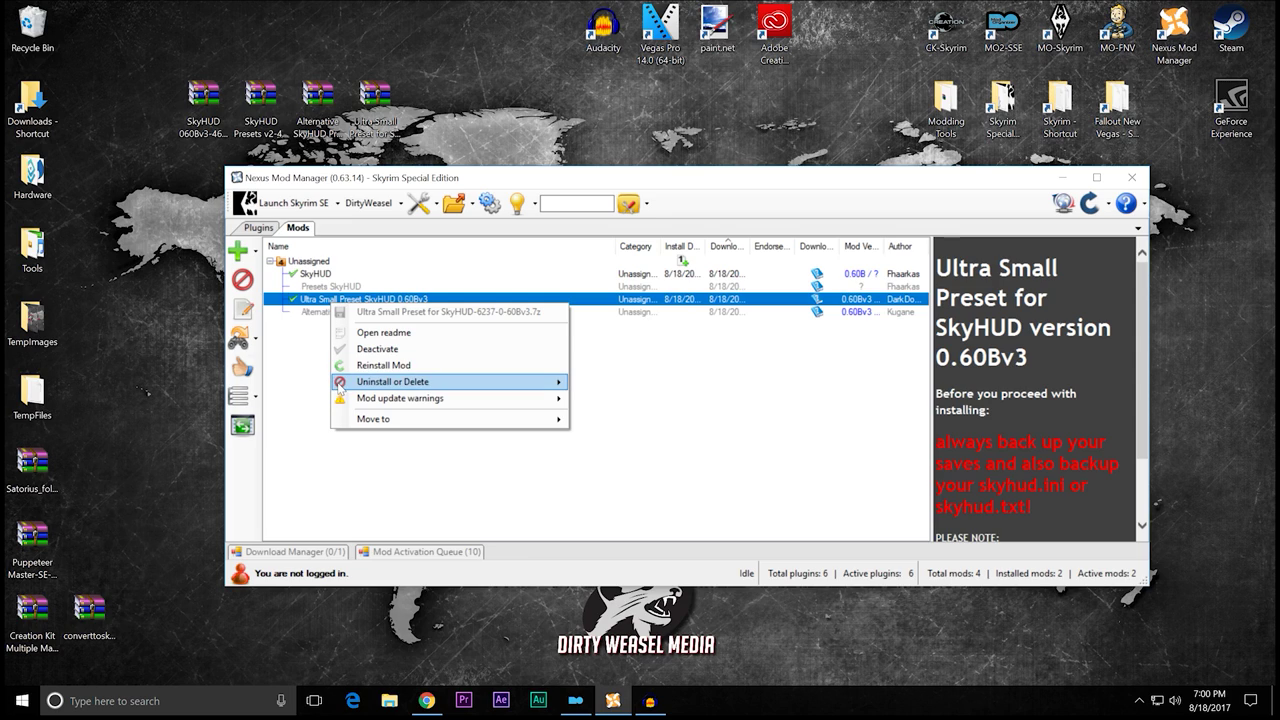
mouse_move(340, 384)
left_click(627, 399)
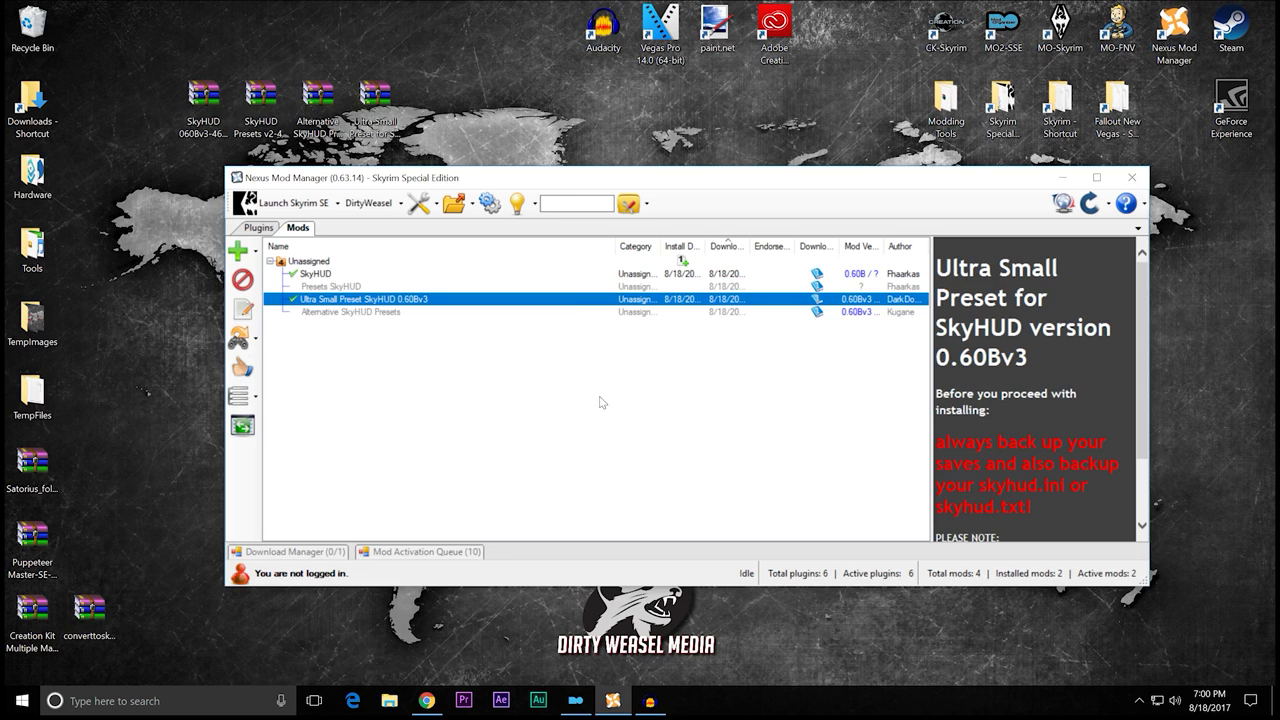
left_click(345, 274)
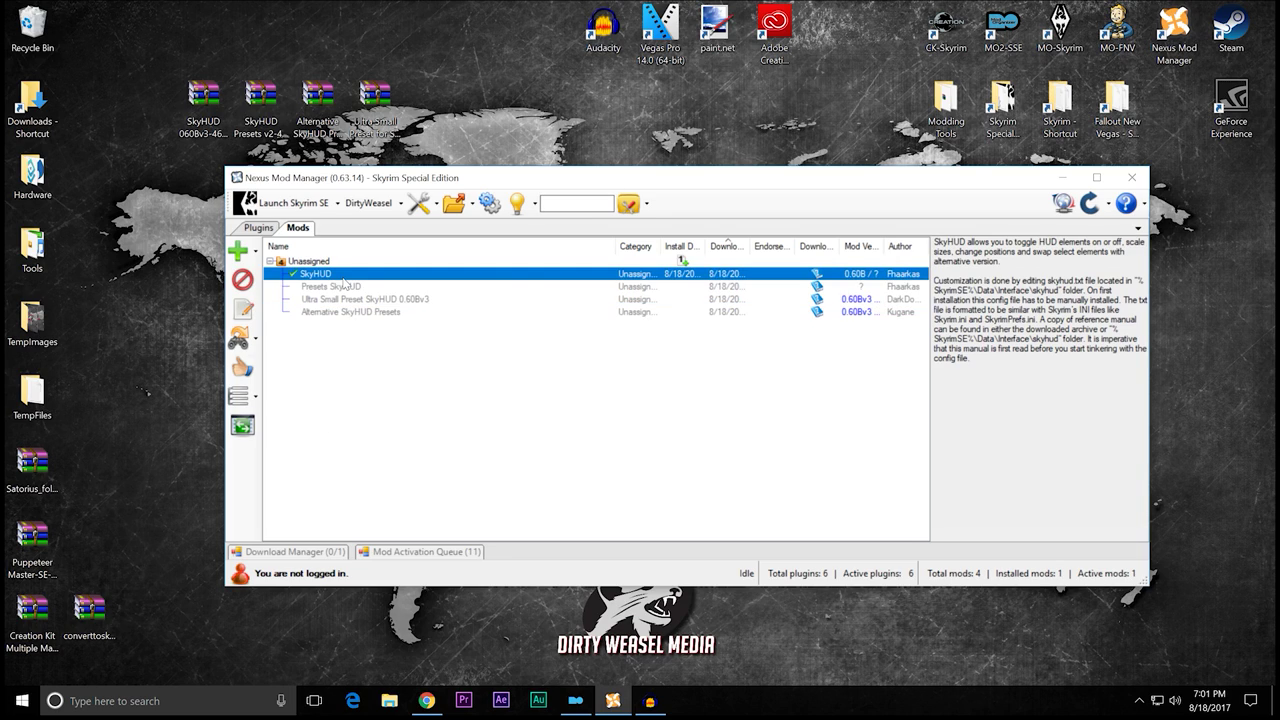
right_click(345, 276)
mouse_move(396, 358)
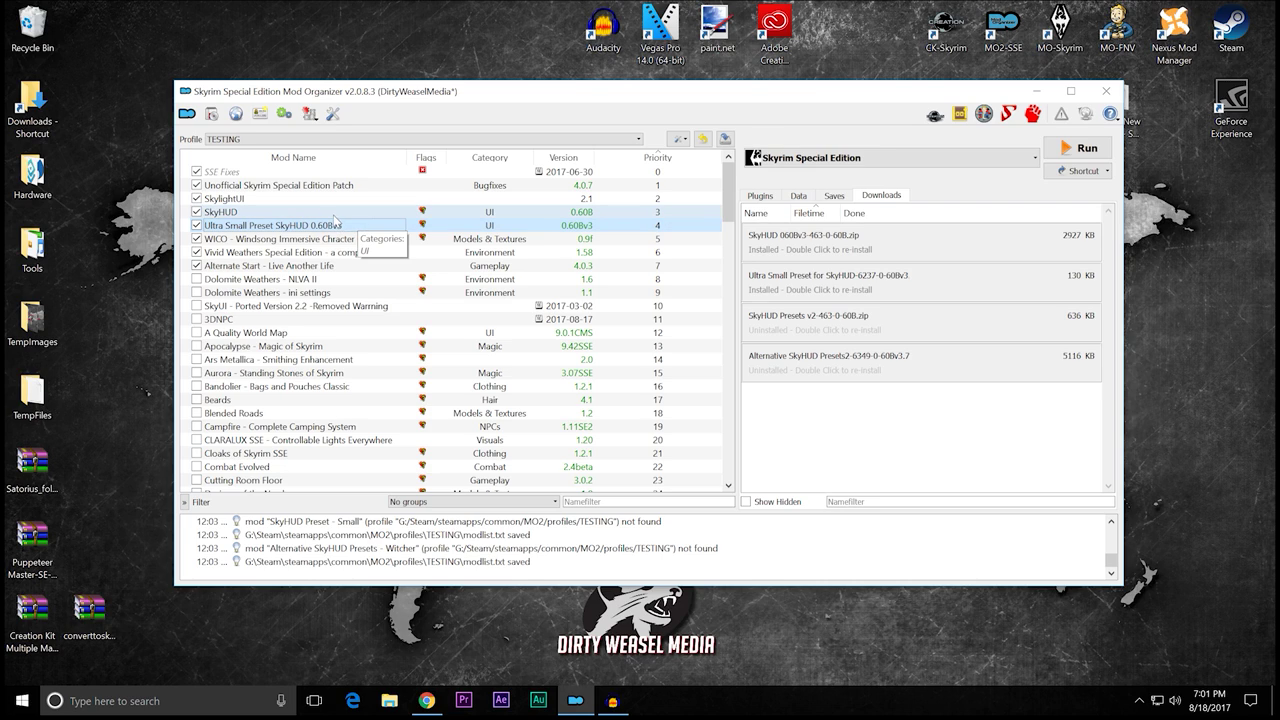
Step: In Mod Organizer, install SkyHUD Presets v2-463-0-60B.zip with the SkyHUD Default preset under the name SkyHUD Preset - Default
left_click(334, 213)
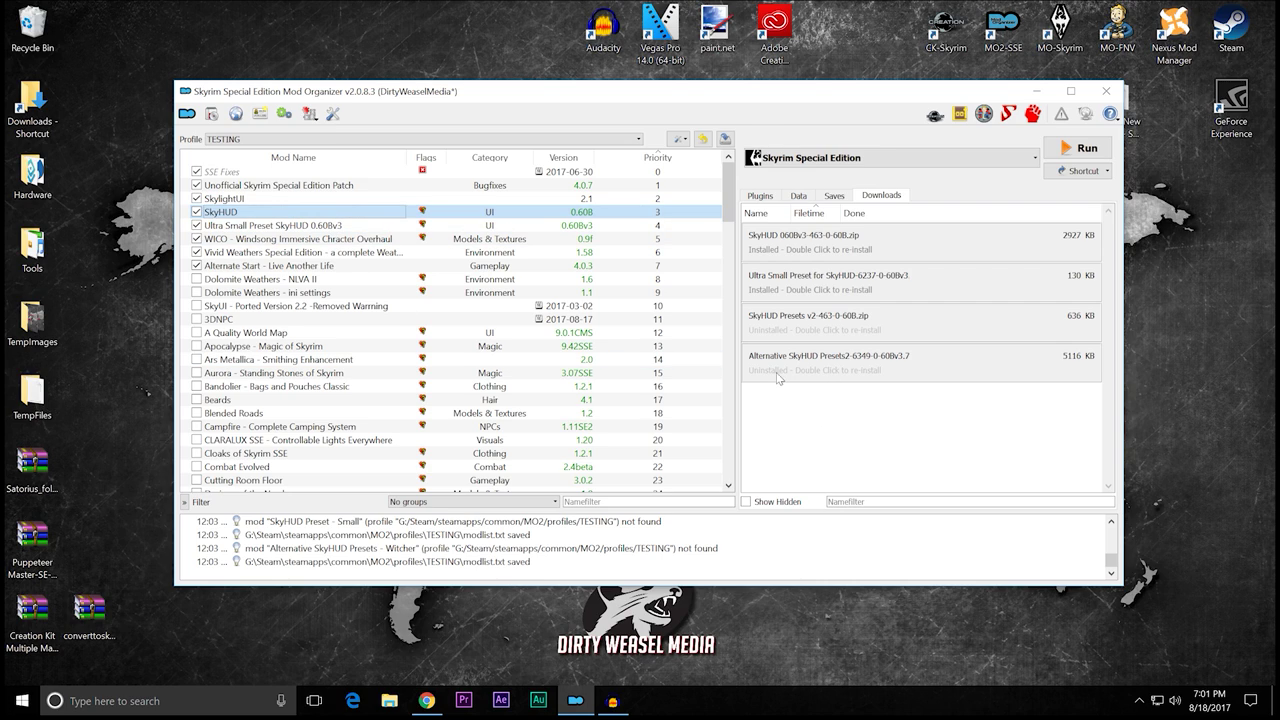
double_click(783, 336)
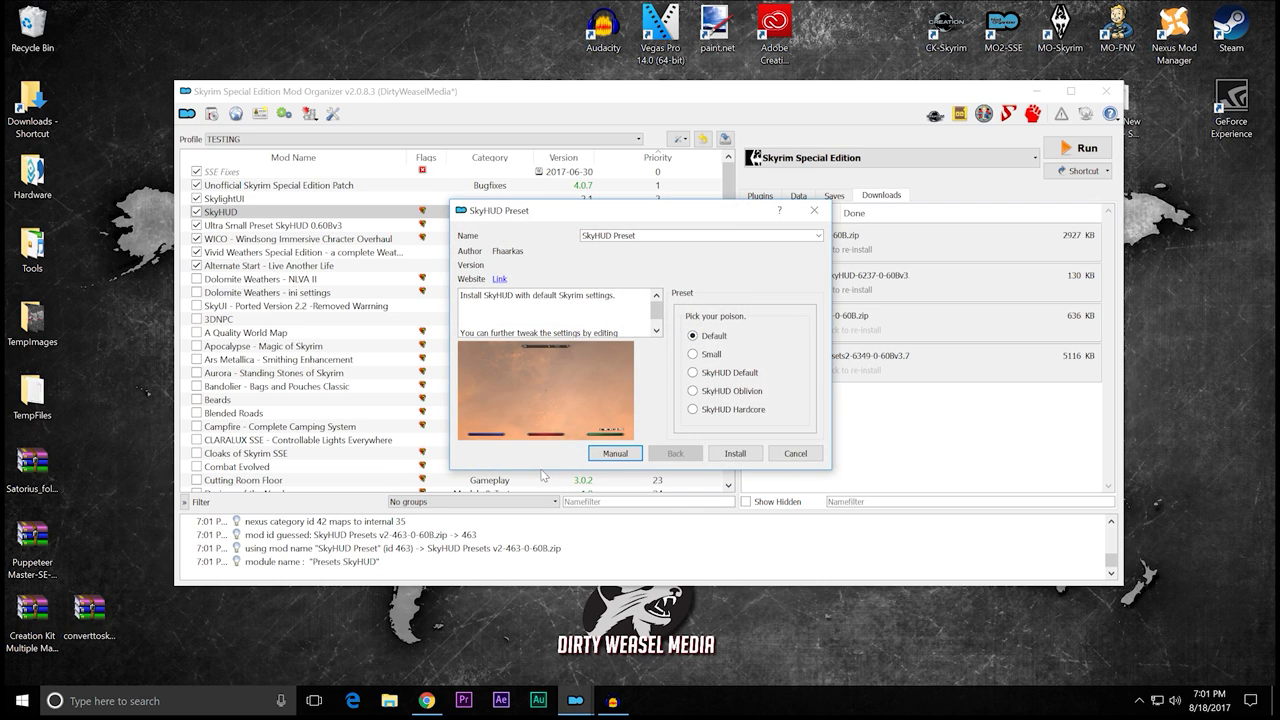
left_click_drag(541, 470, 538, 608)
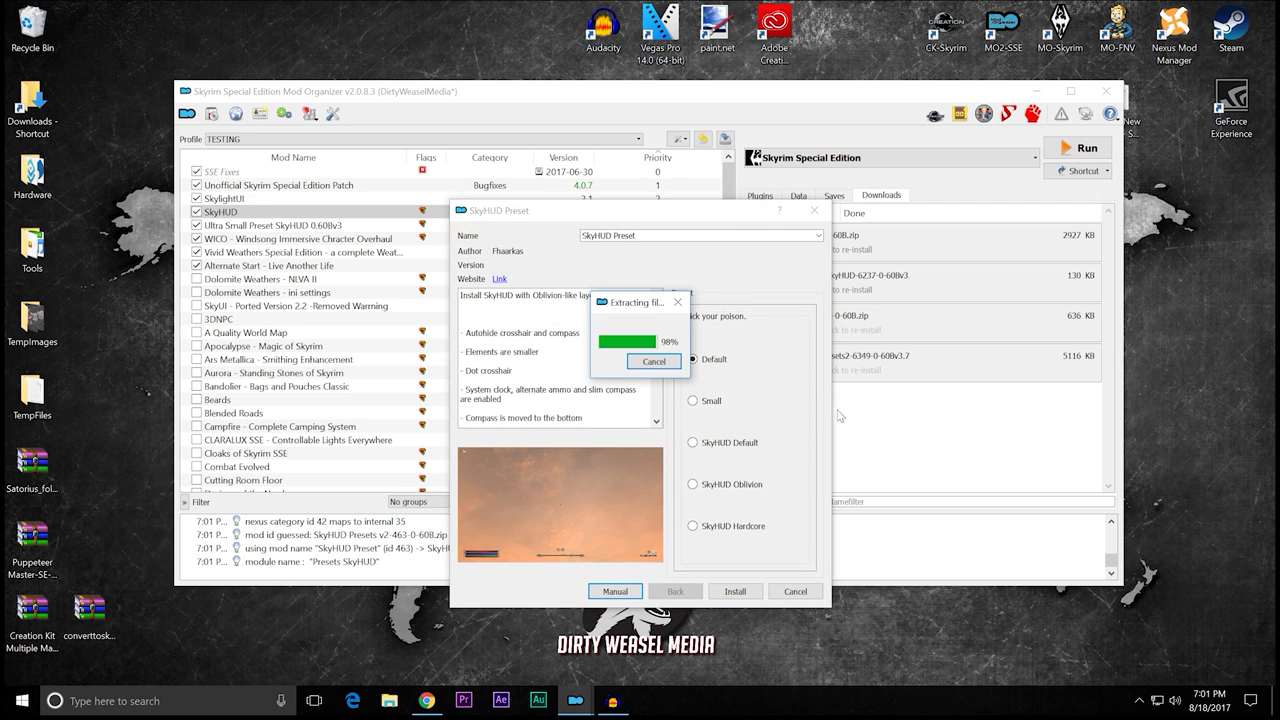
left_click_drag(832, 409, 1088, 410)
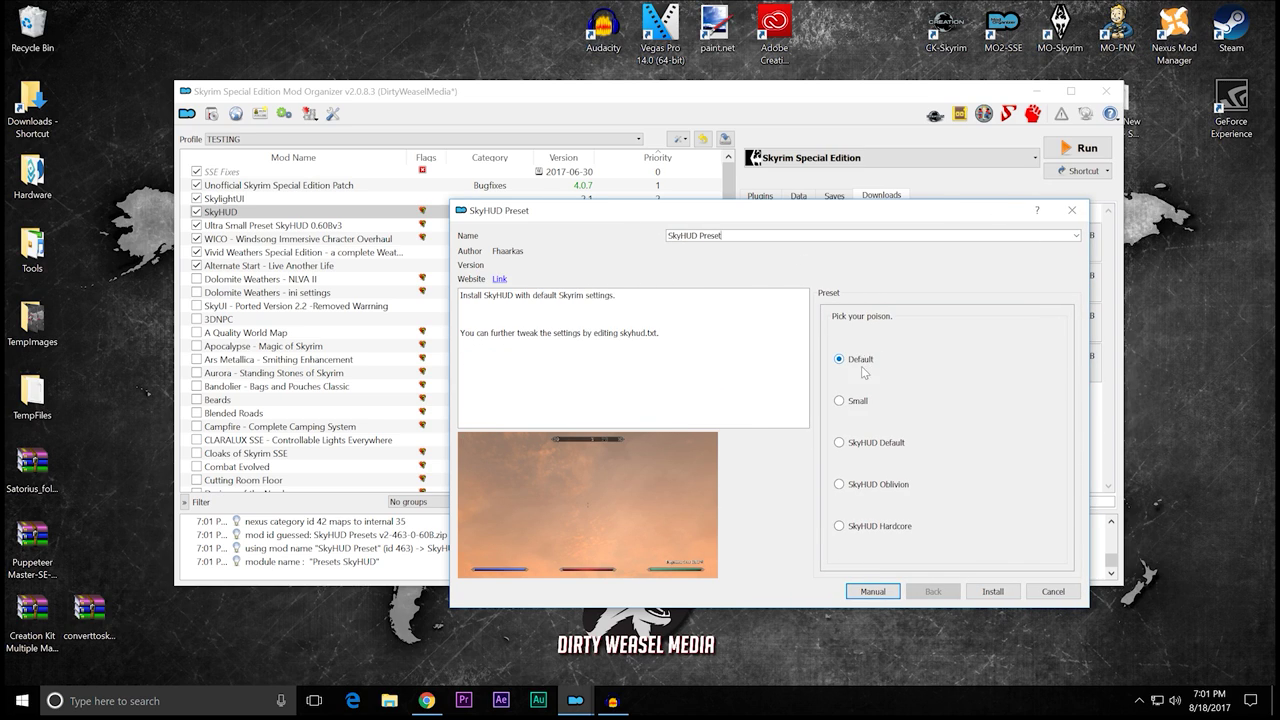
left_click(858, 401)
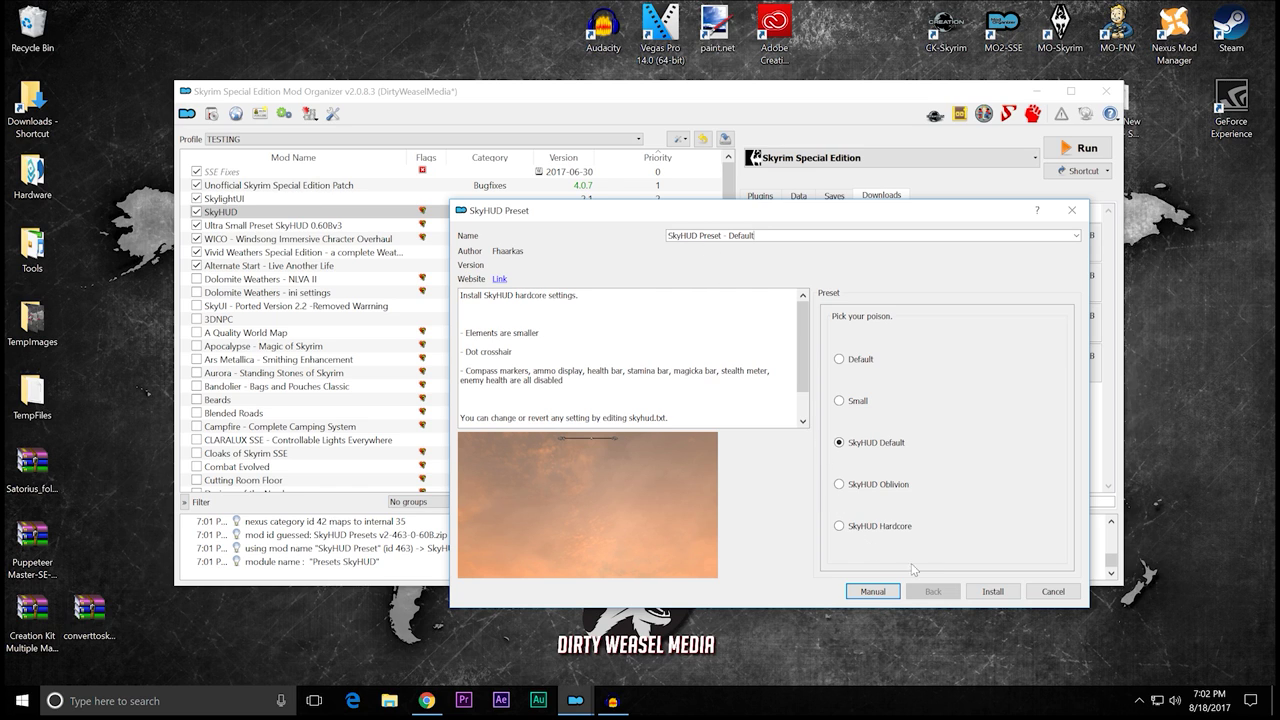
left_click(992, 591)
Step: Move SkyHUD Preset - Default from the end of the mod order to directly after SkyHUD
scroll(354, 412, "down", 16)
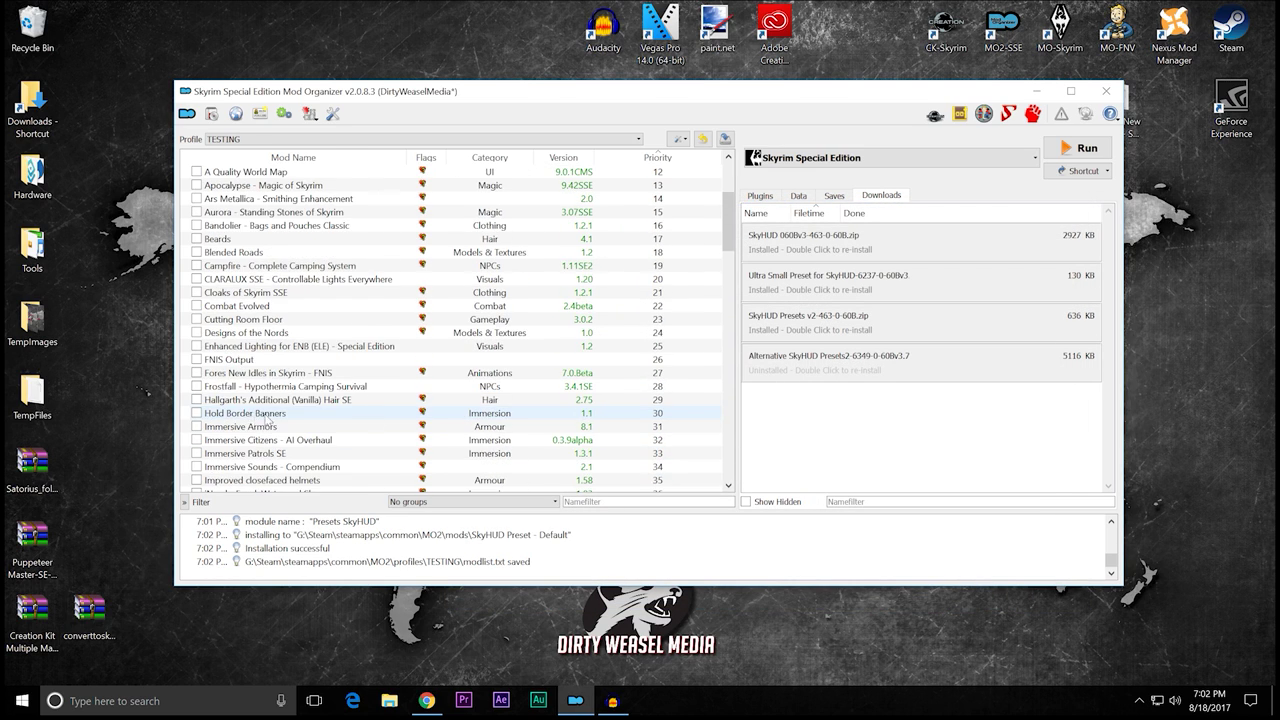
left_click_drag(733, 303, 750, 464)
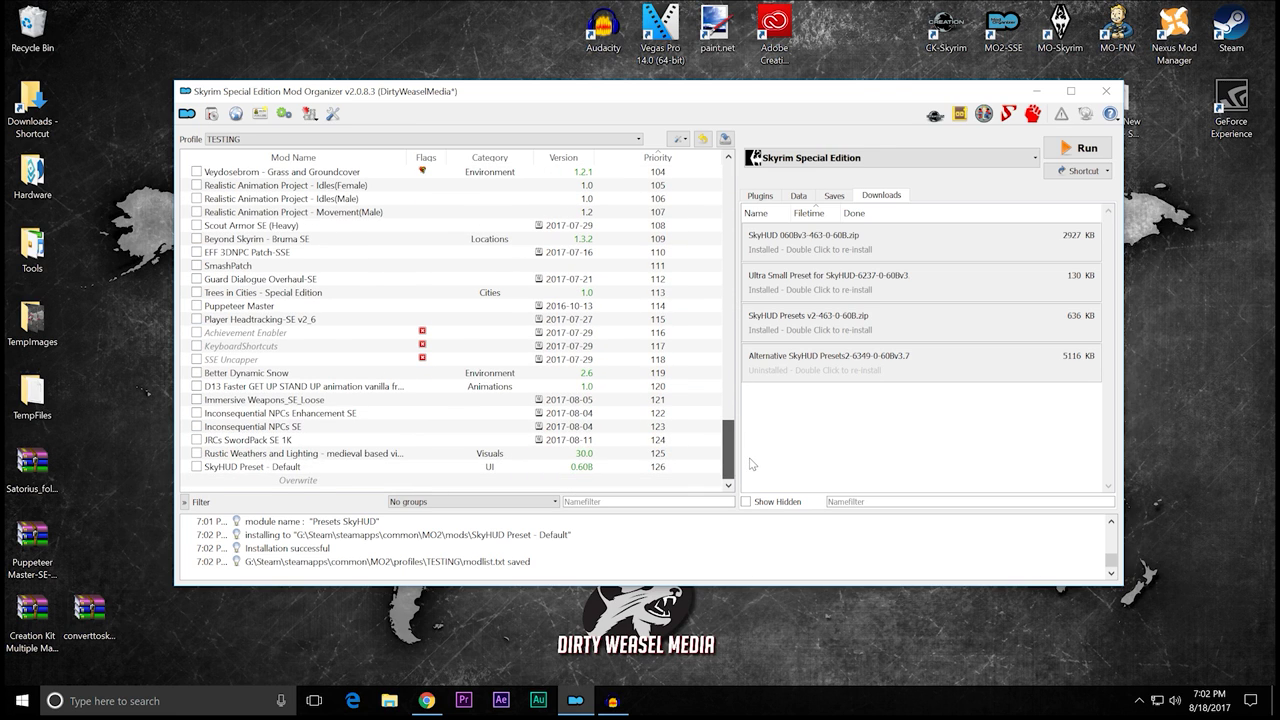
left_click_drag(339, 471, 336, 221)
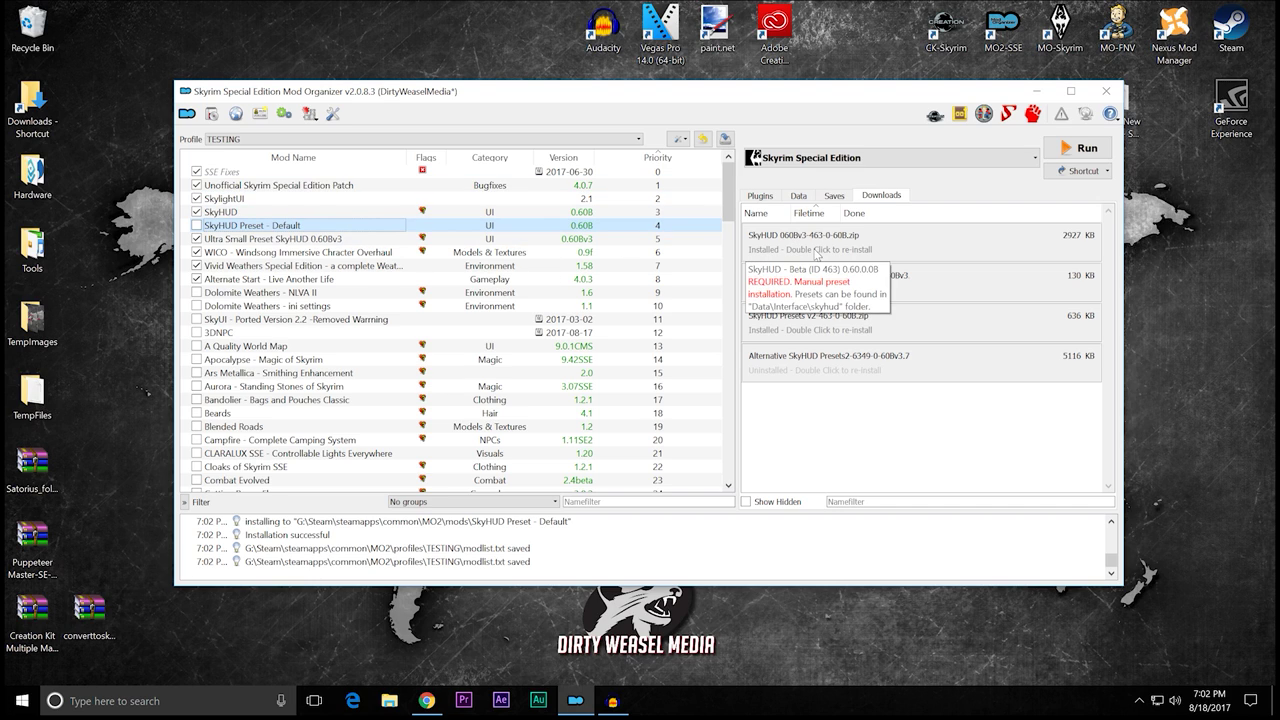
Step: Install SkyHUD Presets v2-463-0-60B.zip again with the SkyHUD Hardcore preset, as a separate mod named SkyHUD Preset - Hardcore
double_click(848, 322)
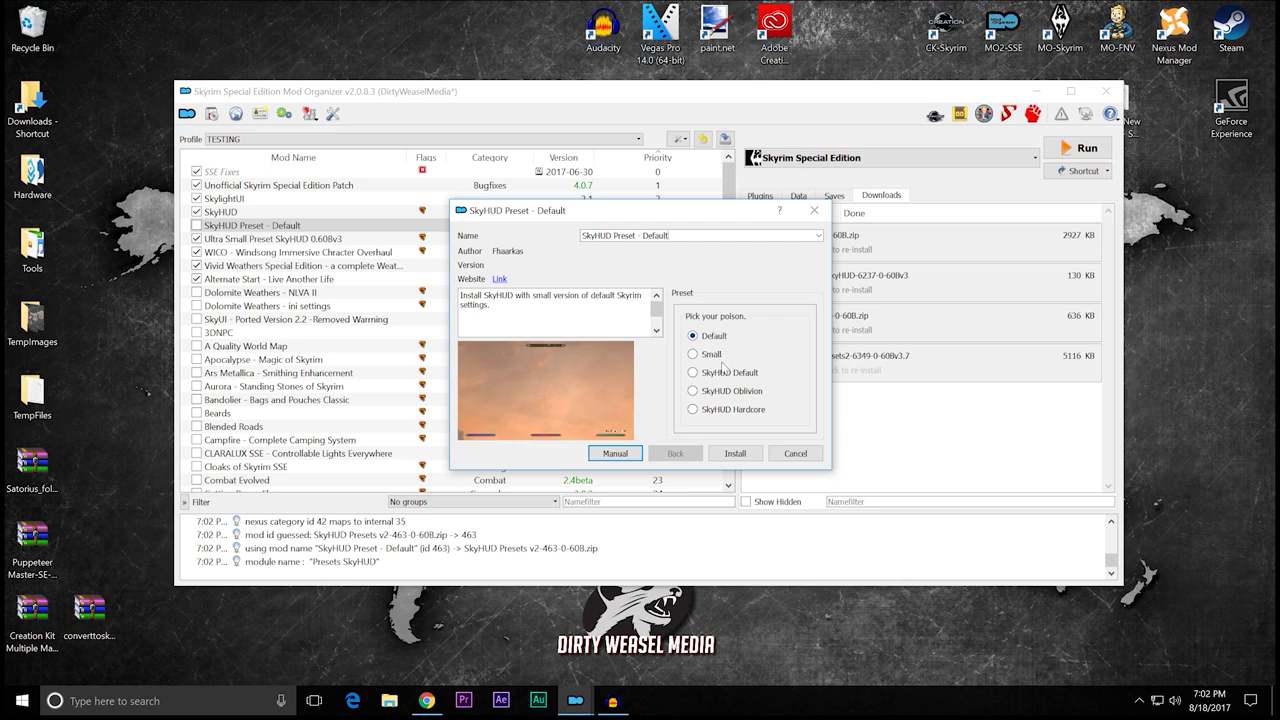
left_click(720, 414)
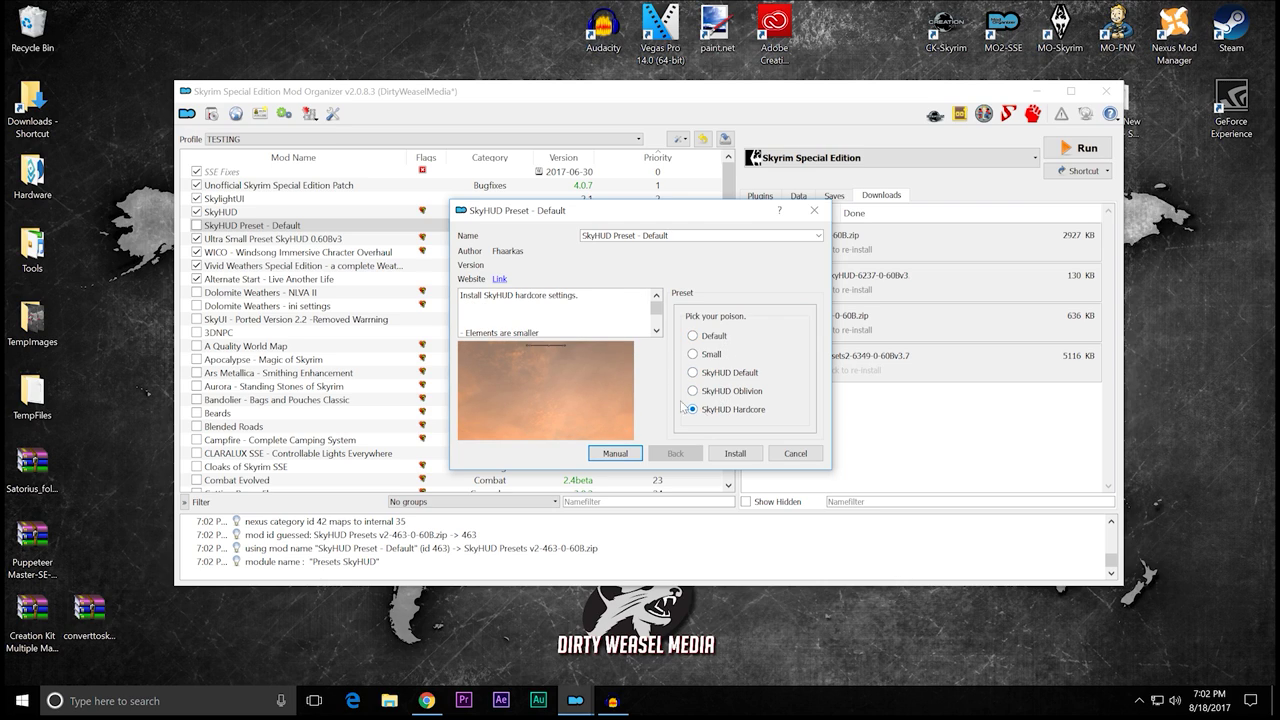
left_click_drag(668, 235, 642, 235)
type("Hardcore")
left_click(732, 455)
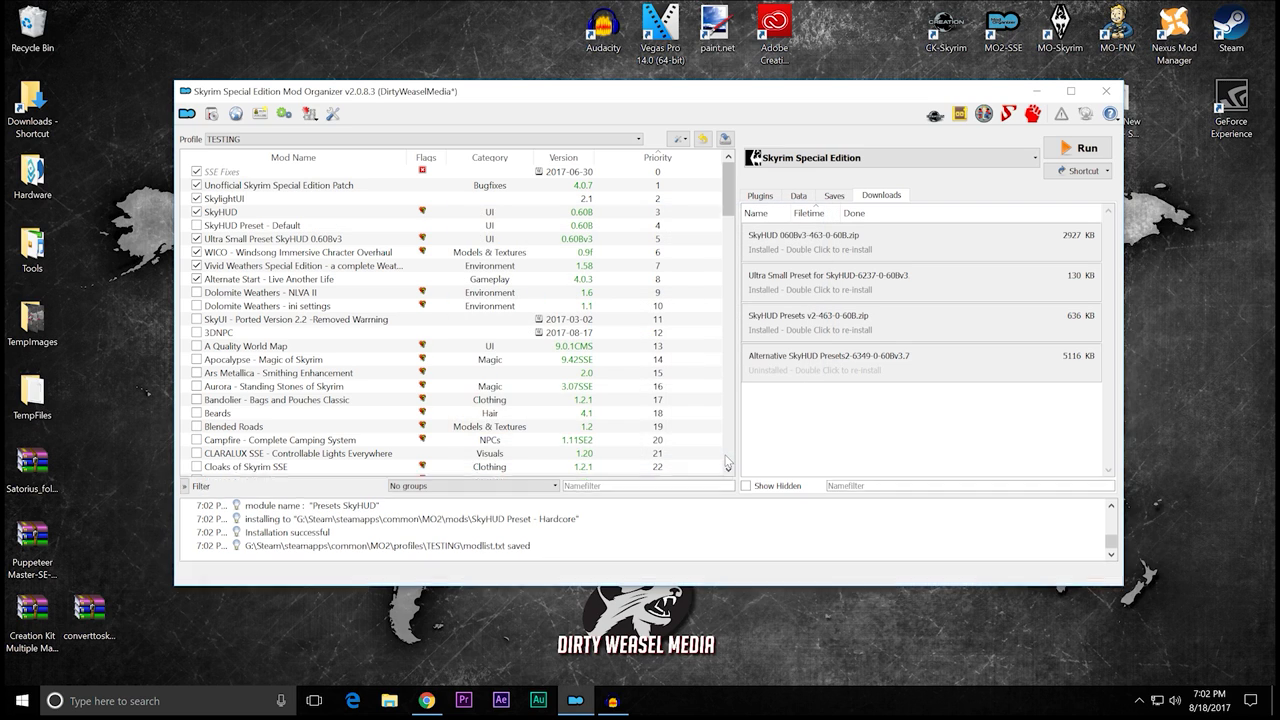
Step: Move SkyHUD Preset - Hardcore from the end of the mod order to directly after SkyHUD Preset - Default
left_click_drag(732, 201, 732, 455)
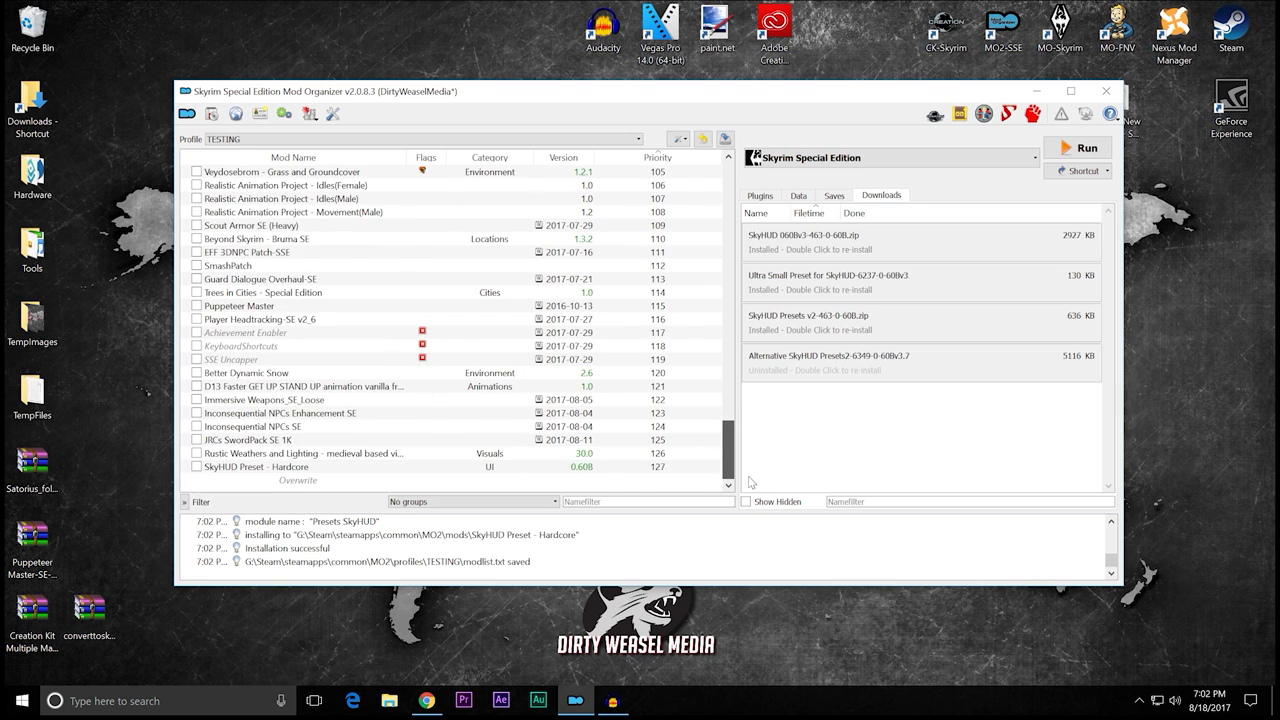
left_click_drag(218, 470, 226, 174)
left_click_drag(229, 175, 245, 232)
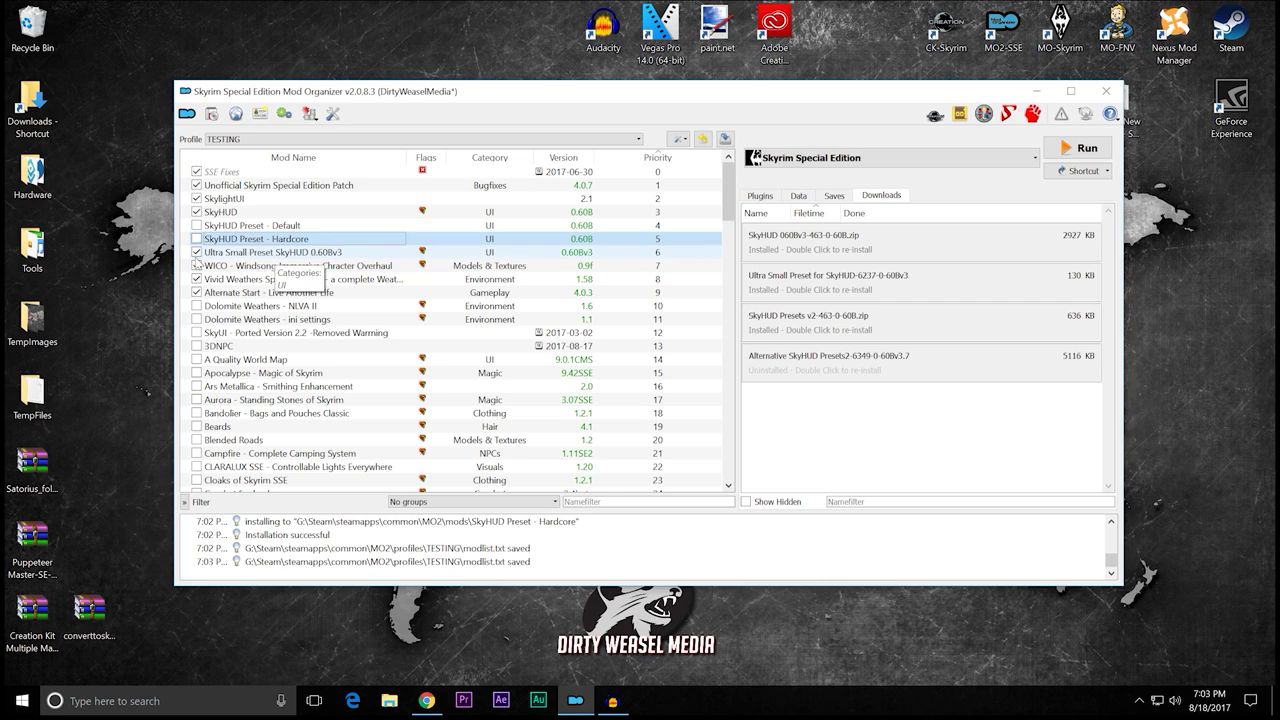
Step: Replace Ultra Small Preset SkyHUD 0.60Bv3 as the enabled preset, first with SkyHUD Preset - Default and finally with SkyHUD Preset - Hardcore
left_click(197, 252)
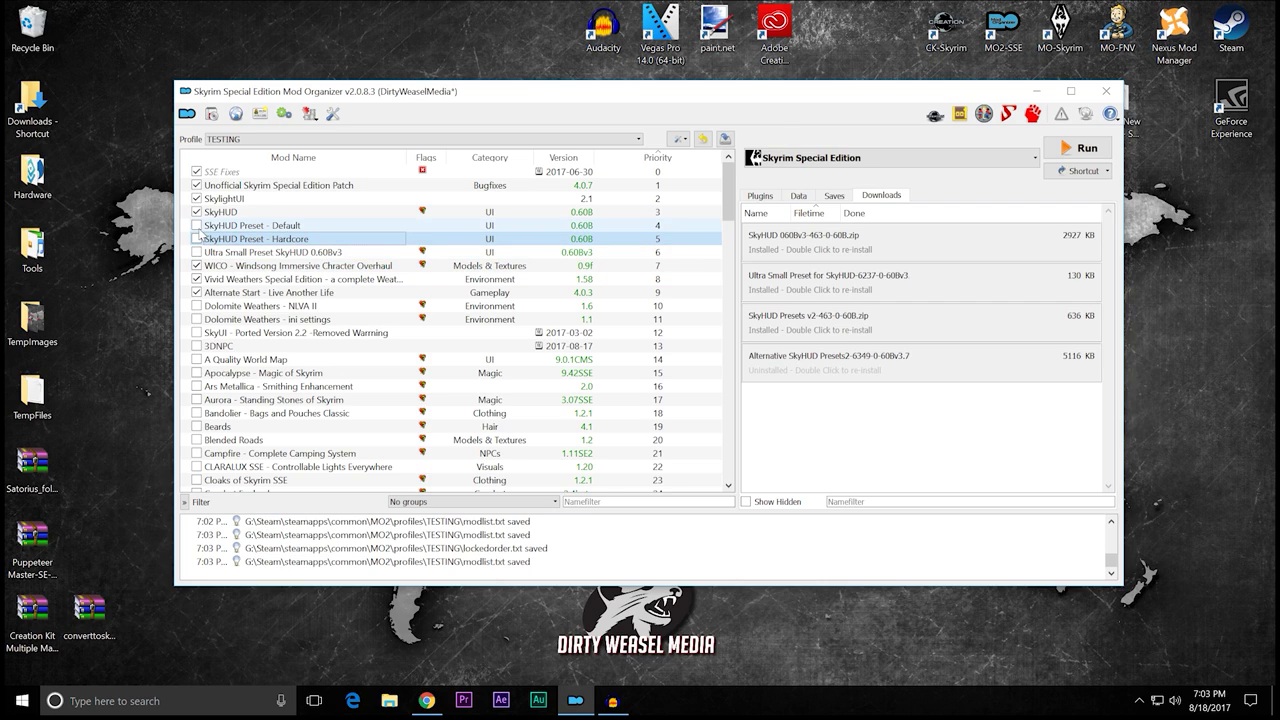
left_click(197, 225)
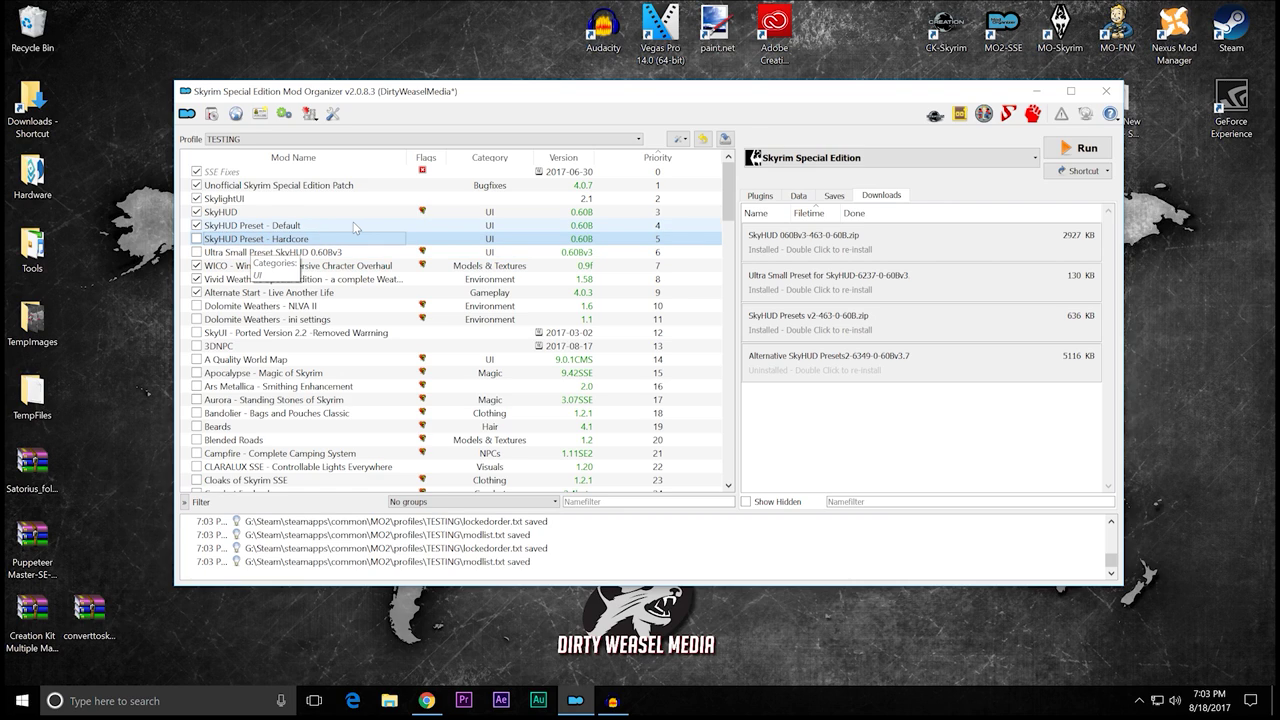
left_click(210, 226)
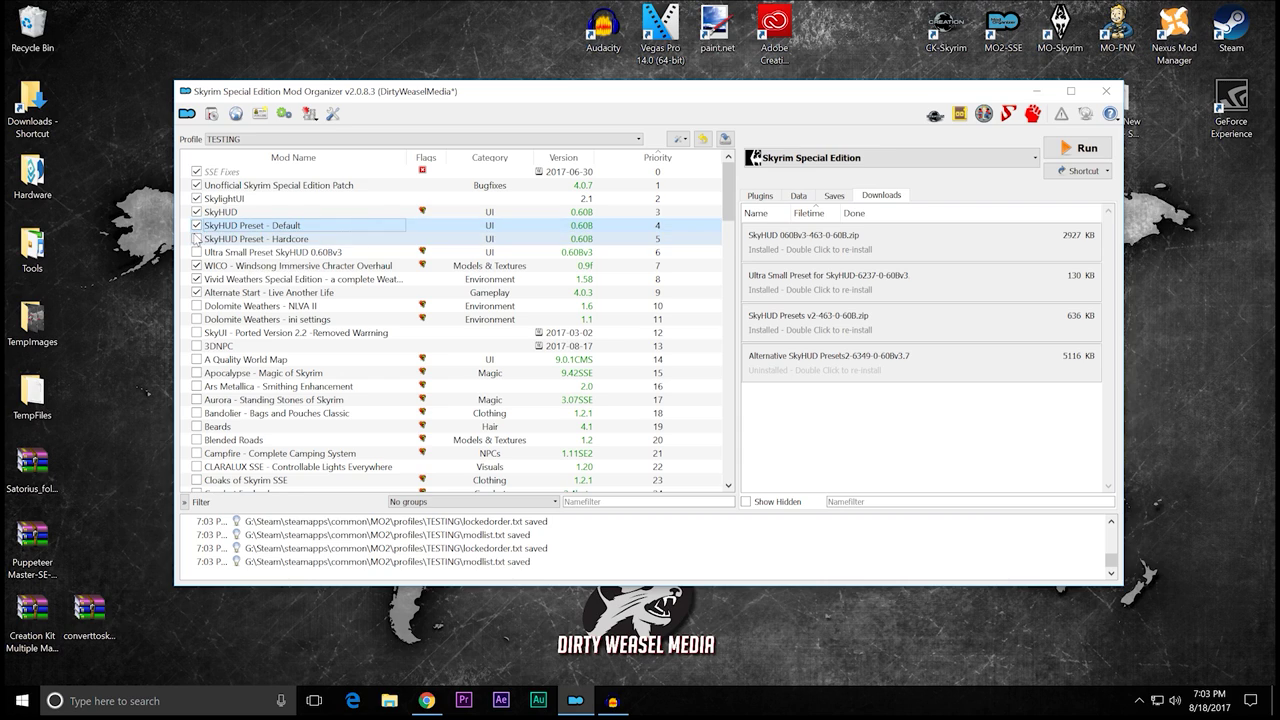
left_click(197, 227)
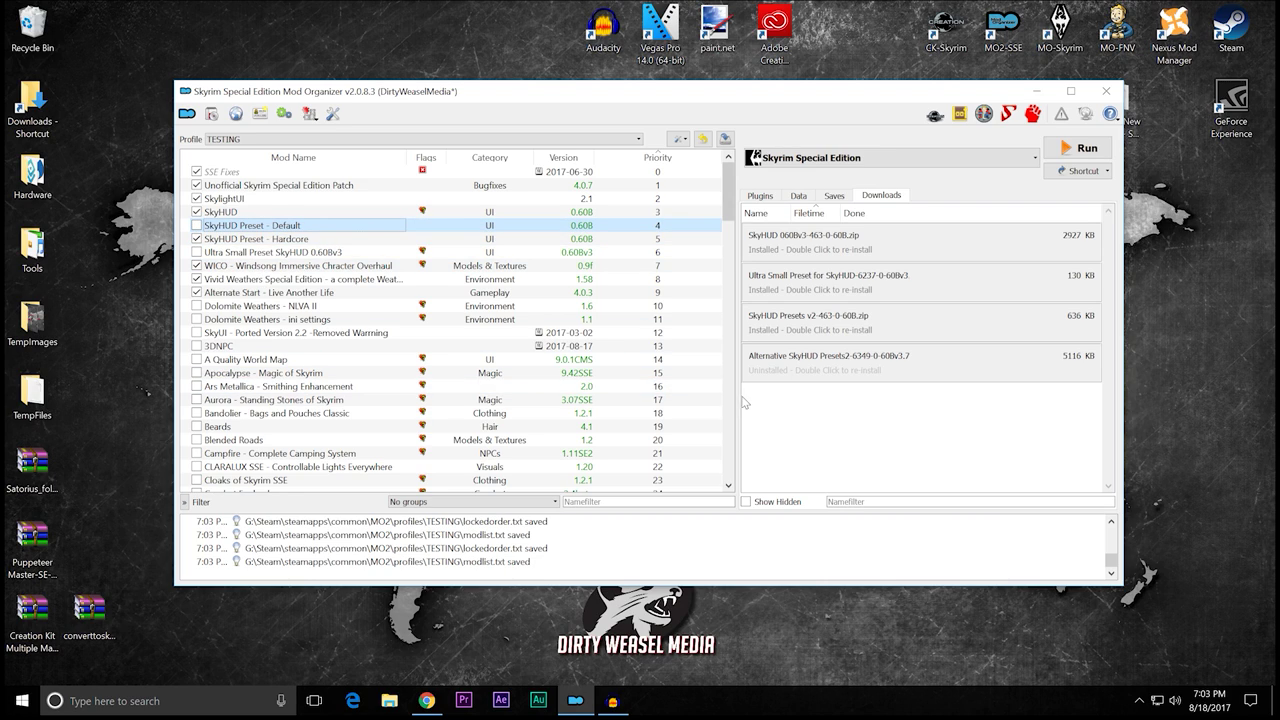
Step: Install Alternative SkyHUD Presets2-6349-0-60Bv3.7 as Alternative SkyHUD Presets - Witcher 3, using the Witcher 3 style with the Default variant installed and activated
double_click(795, 378)
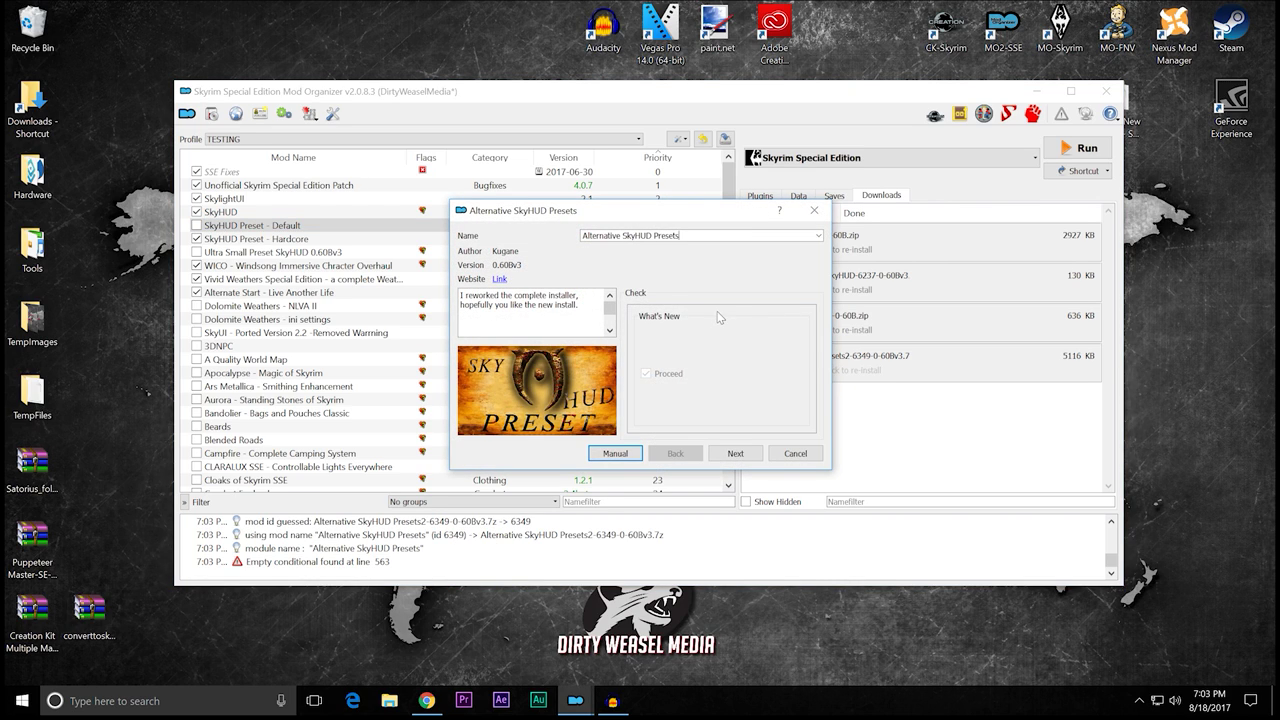
left_click(738, 453)
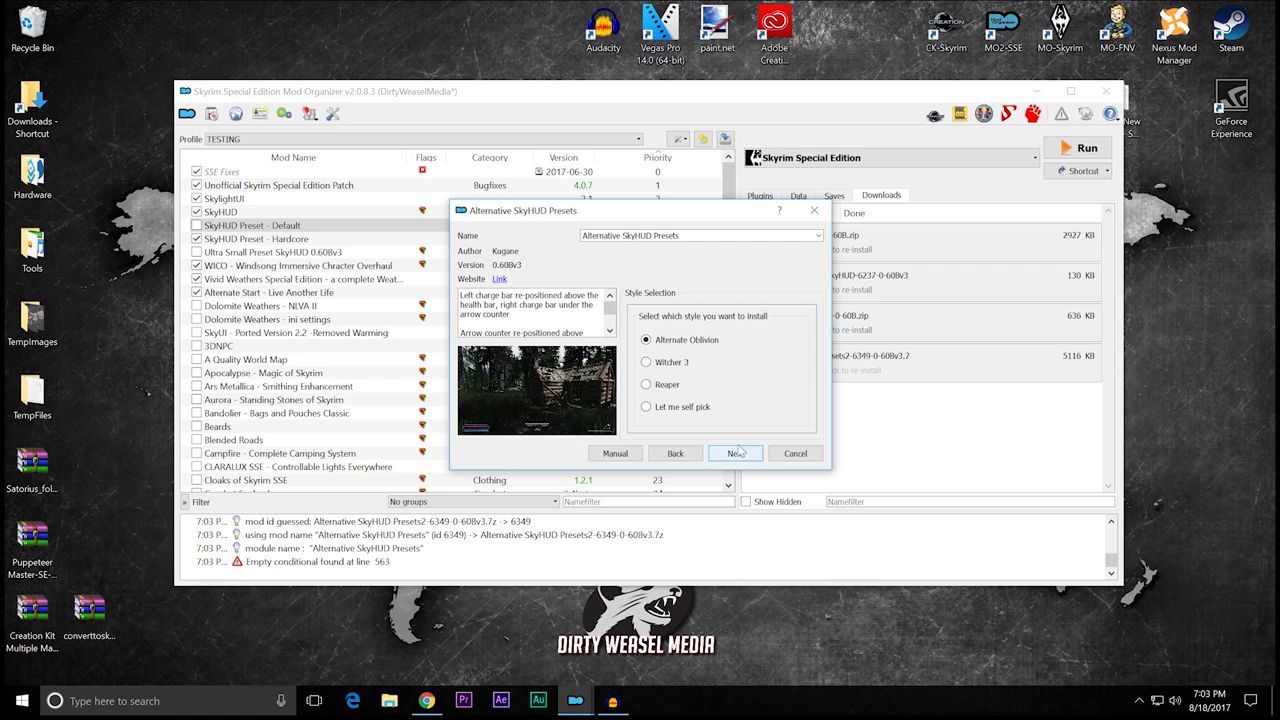
left_click(660, 362)
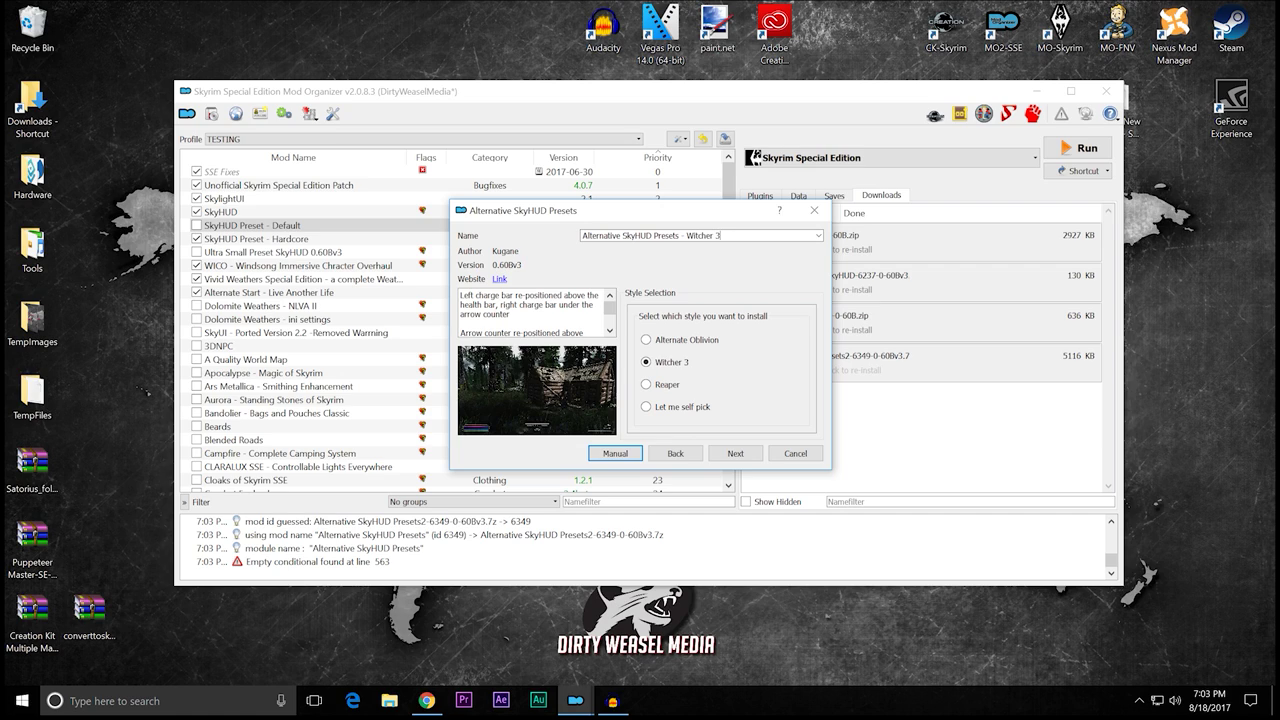
left_click(722, 460)
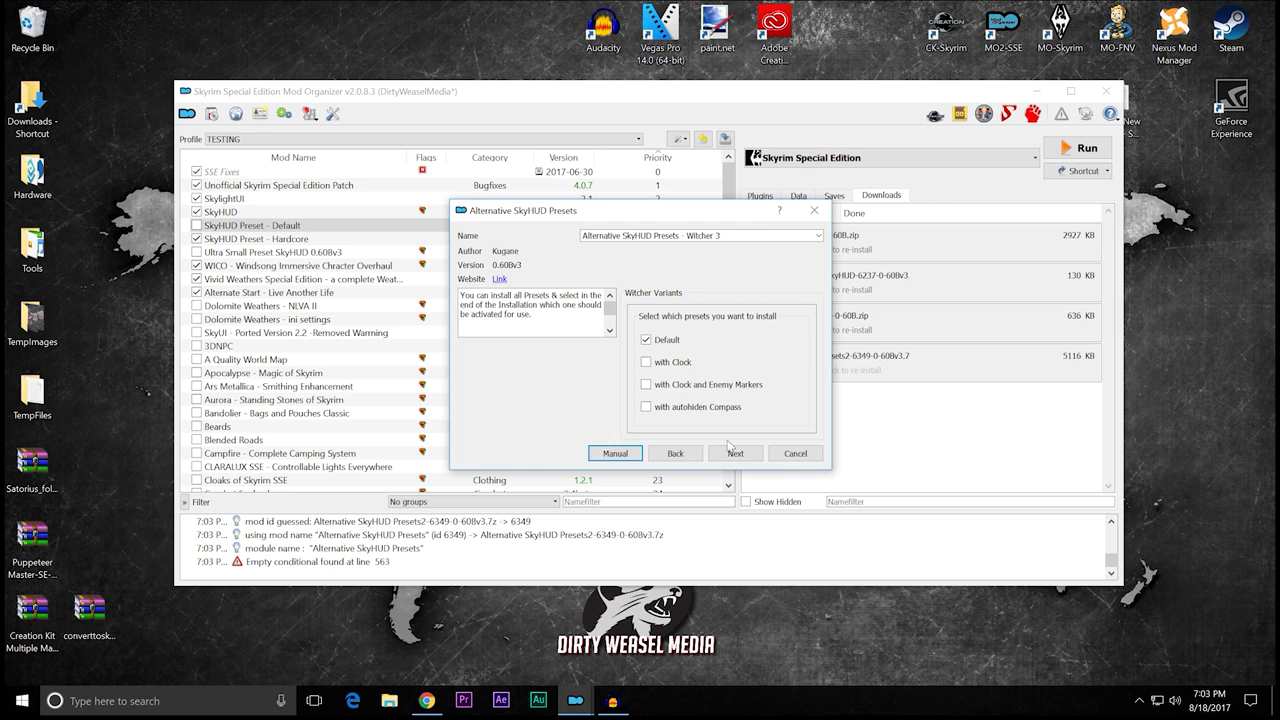
left_click(731, 452)
left_click(647, 334)
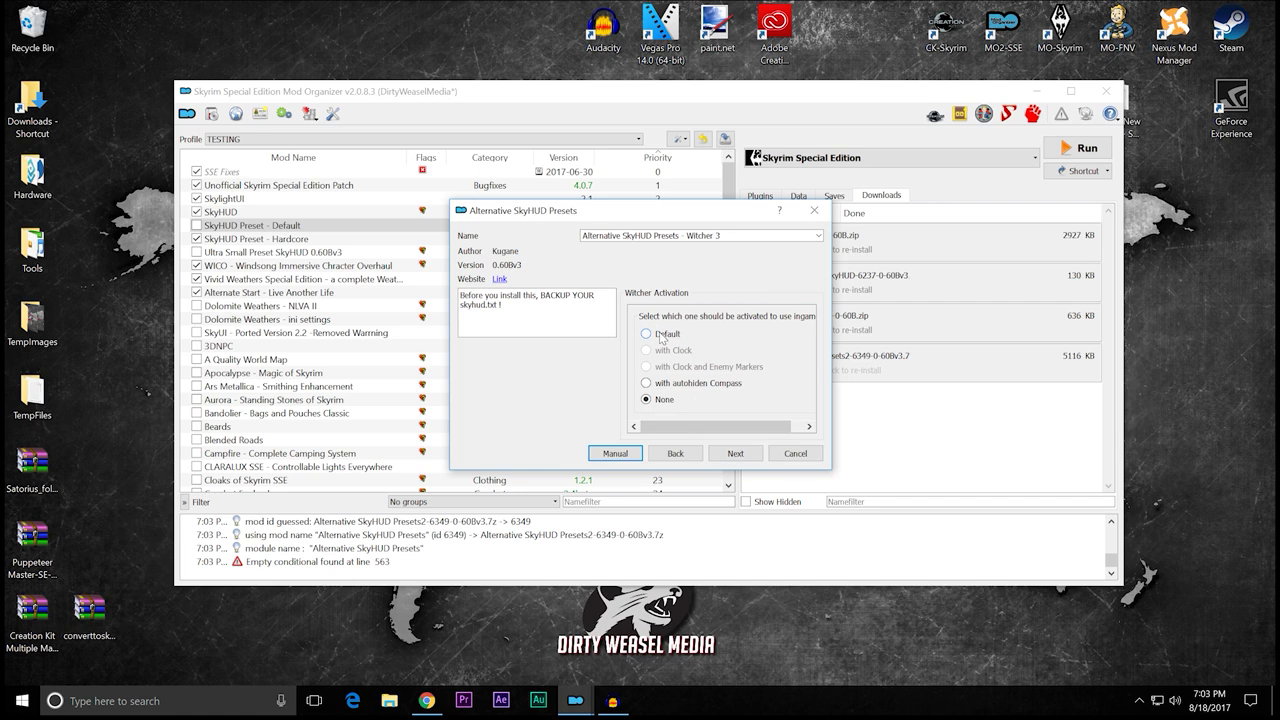
left_click(733, 453)
left_click(730, 455)
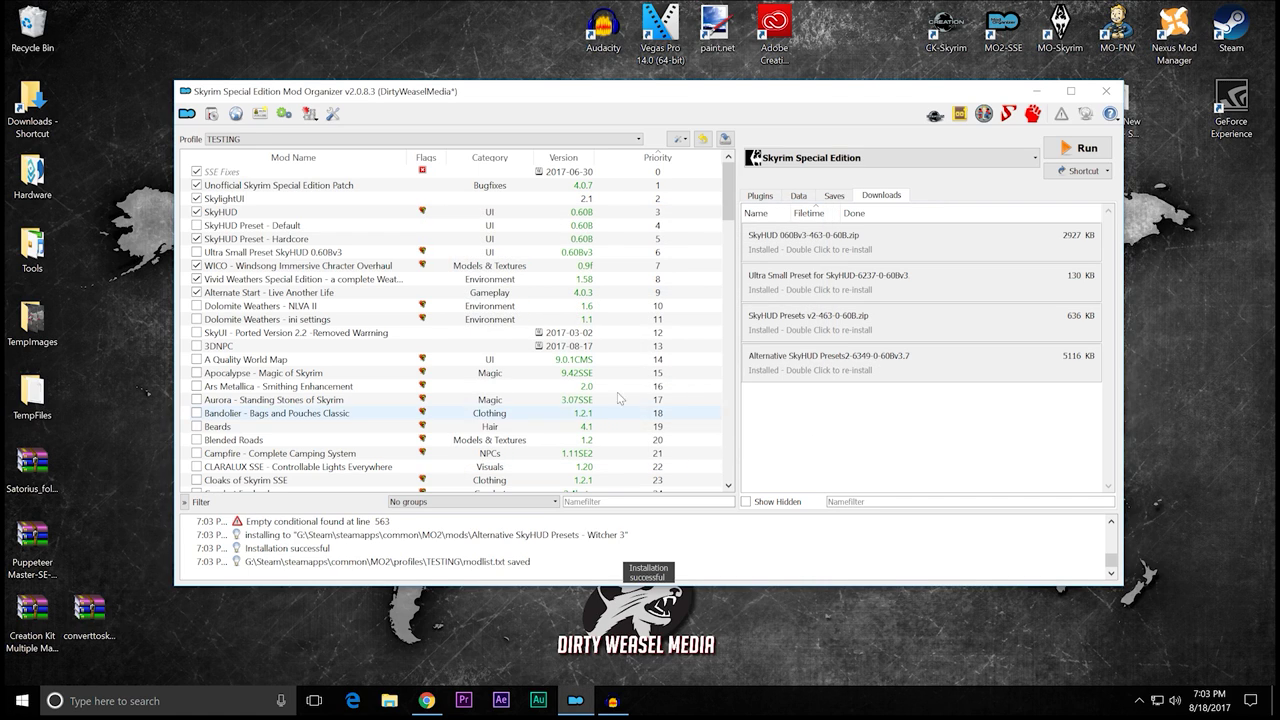
Step: Enable Alternative SkyHUD Presets - Witcher 3 and move it from the end of the mod order to directly after SkyHUD Preset - Hardcore
left_click_drag(728, 185, 735, 452)
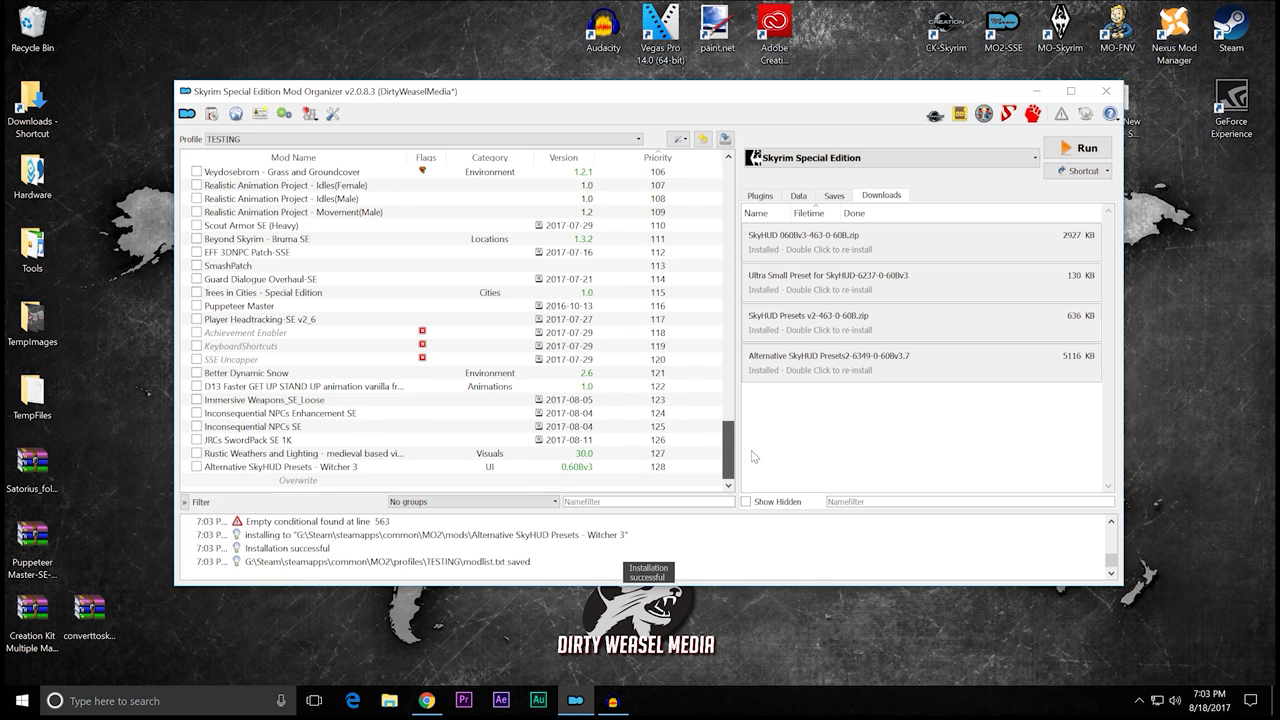
left_click(197, 466)
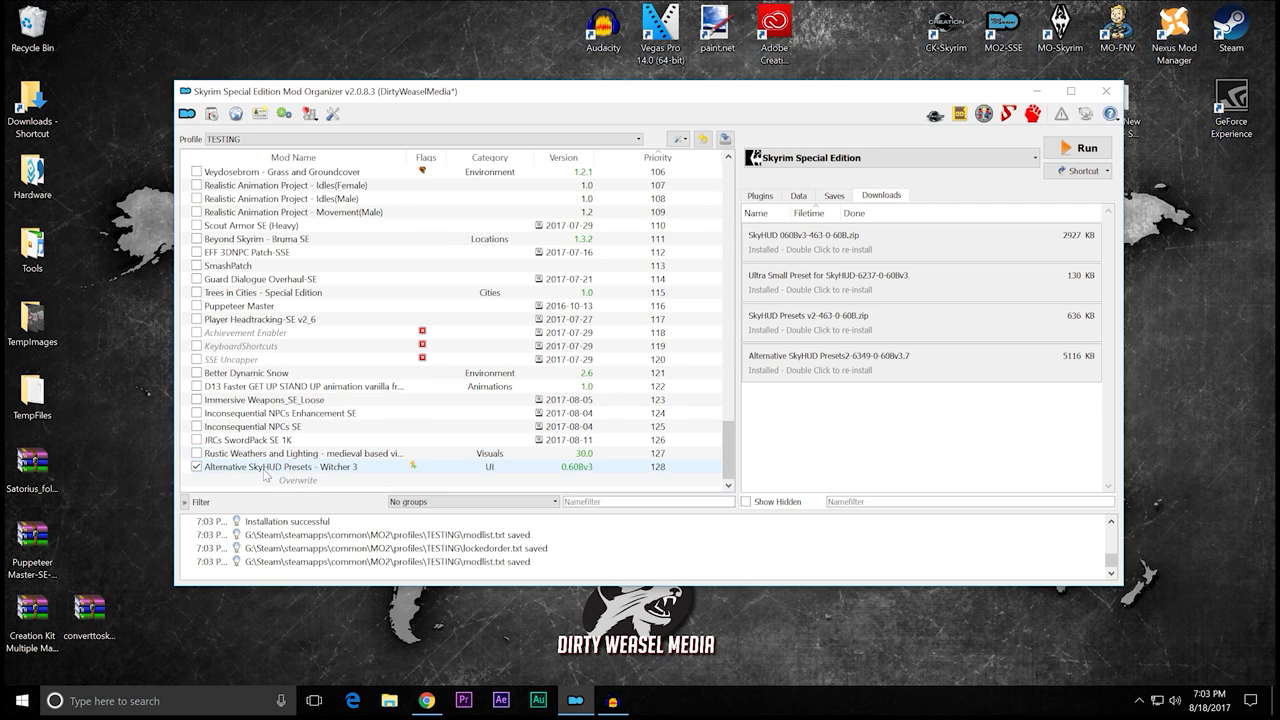
left_click_drag(265, 476, 300, 248)
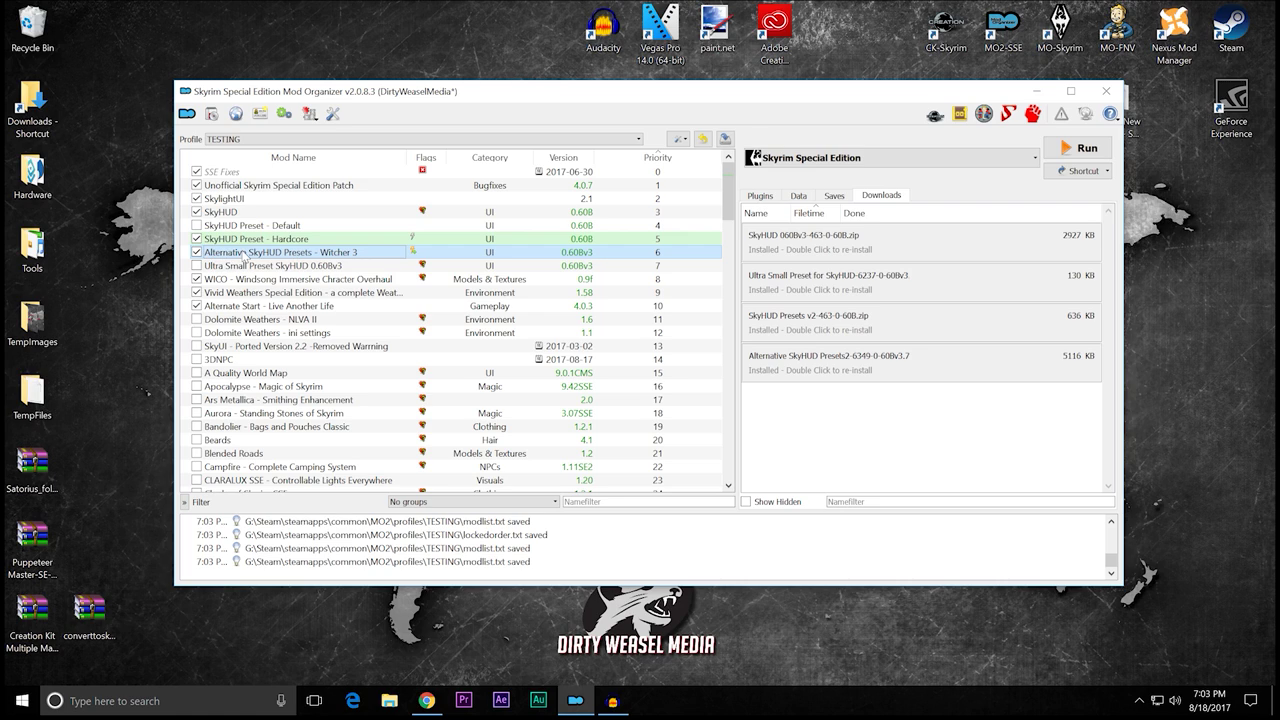
Step: Disable the Witcher 3 and Hardcore presets and enable Ultra Small Preset SkyHUD 0.60Bv3 instead
left_click(197, 253)
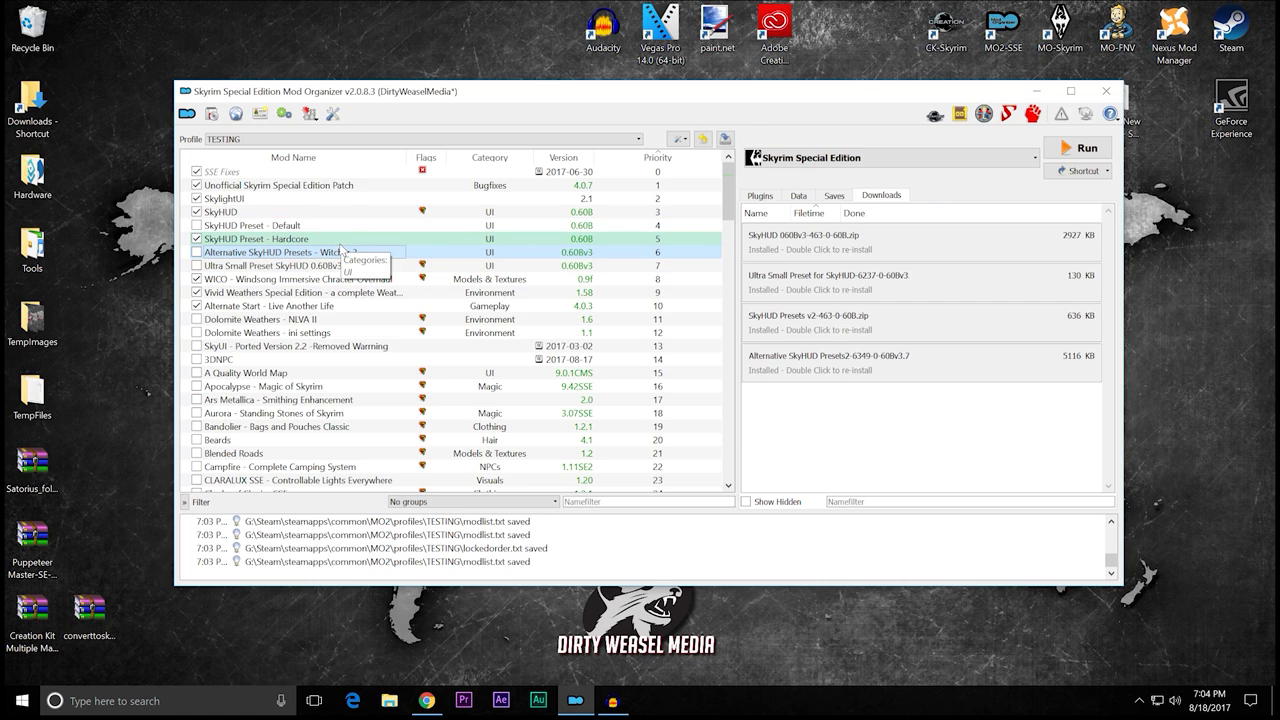
left_click(196, 239)
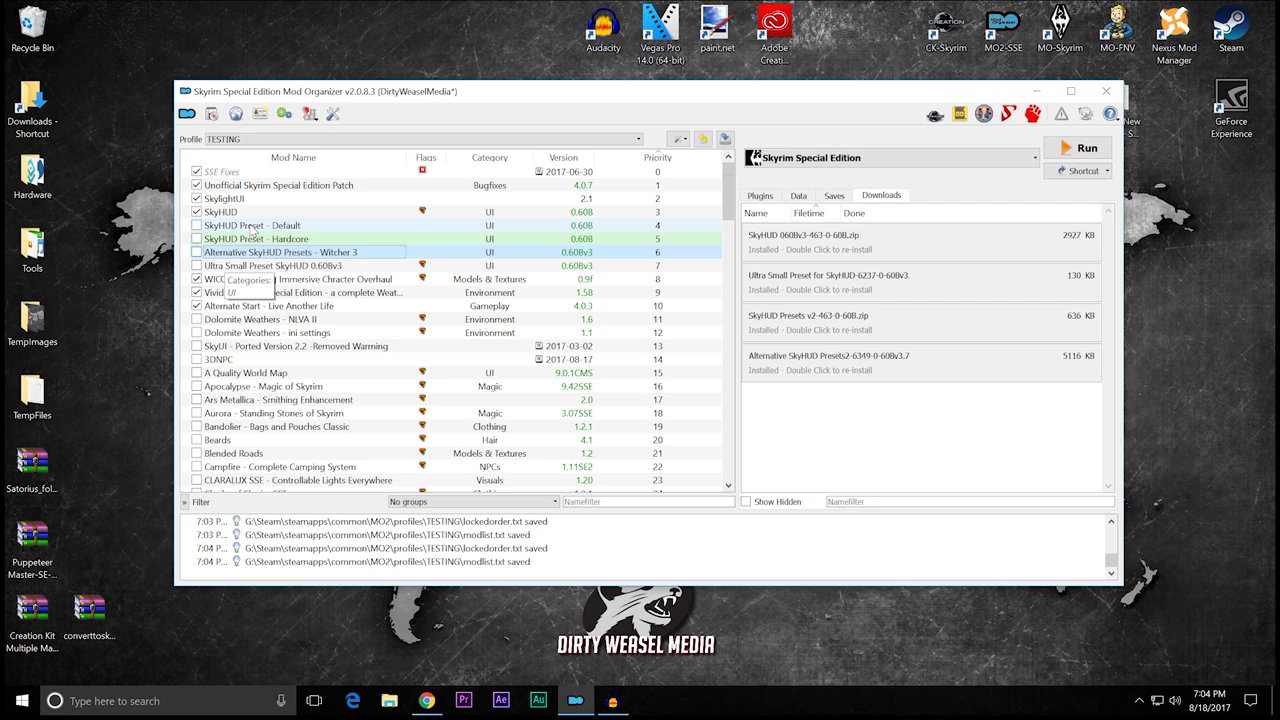
left_click(196, 266)
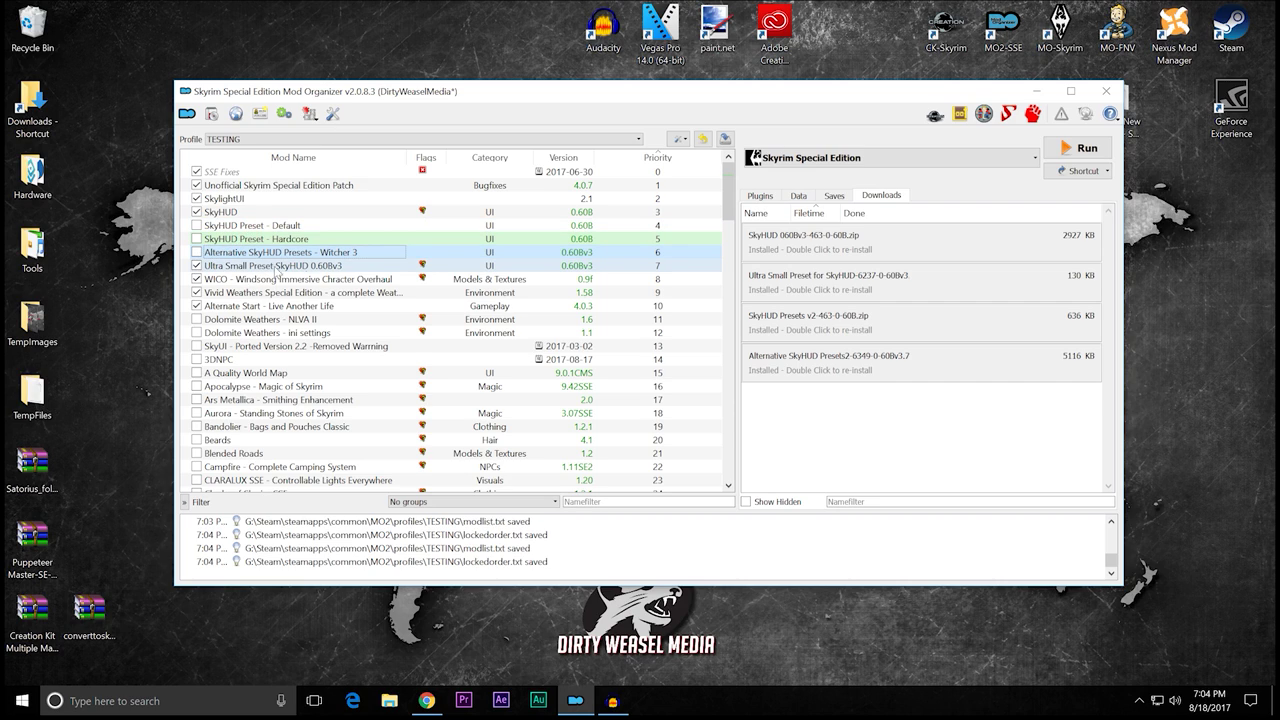
Step: Open SkyHUD Reference Manual 0.50B.pdf from the SkyHUD mod's Interface\skyhud\Manual folder, minimize it and close the folder window
left_click(307, 212)
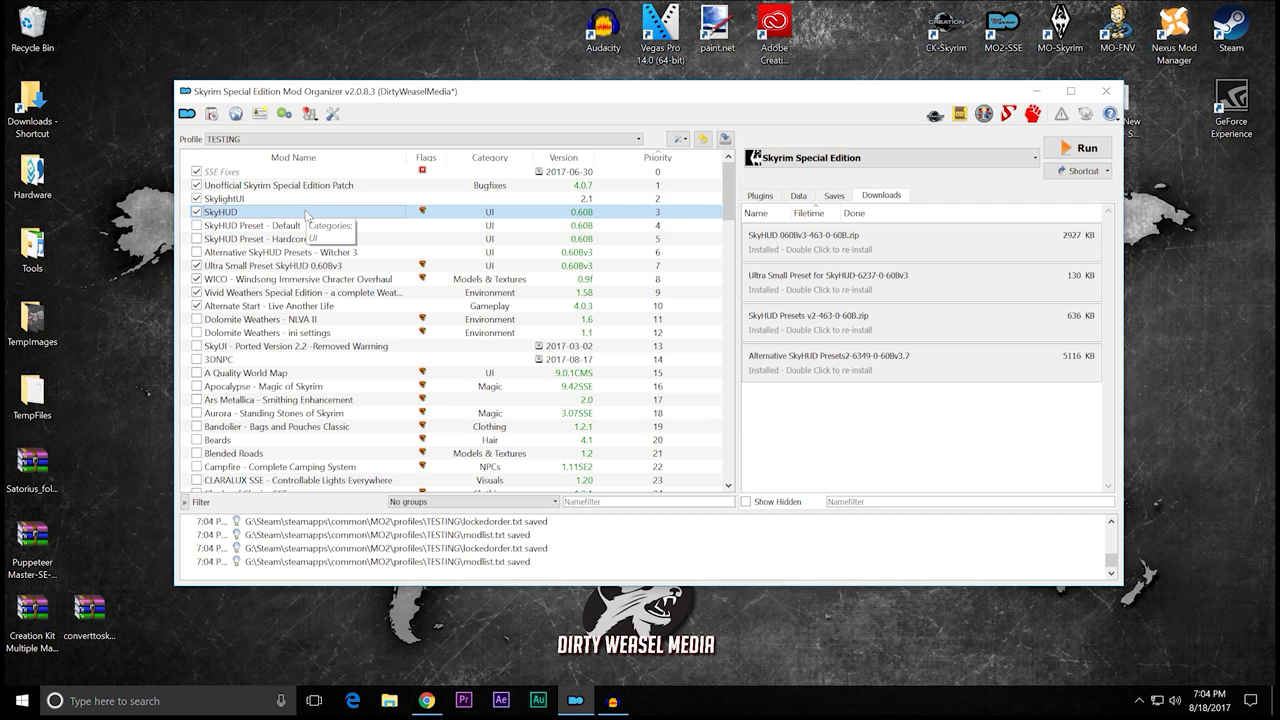
right_click(306, 212)
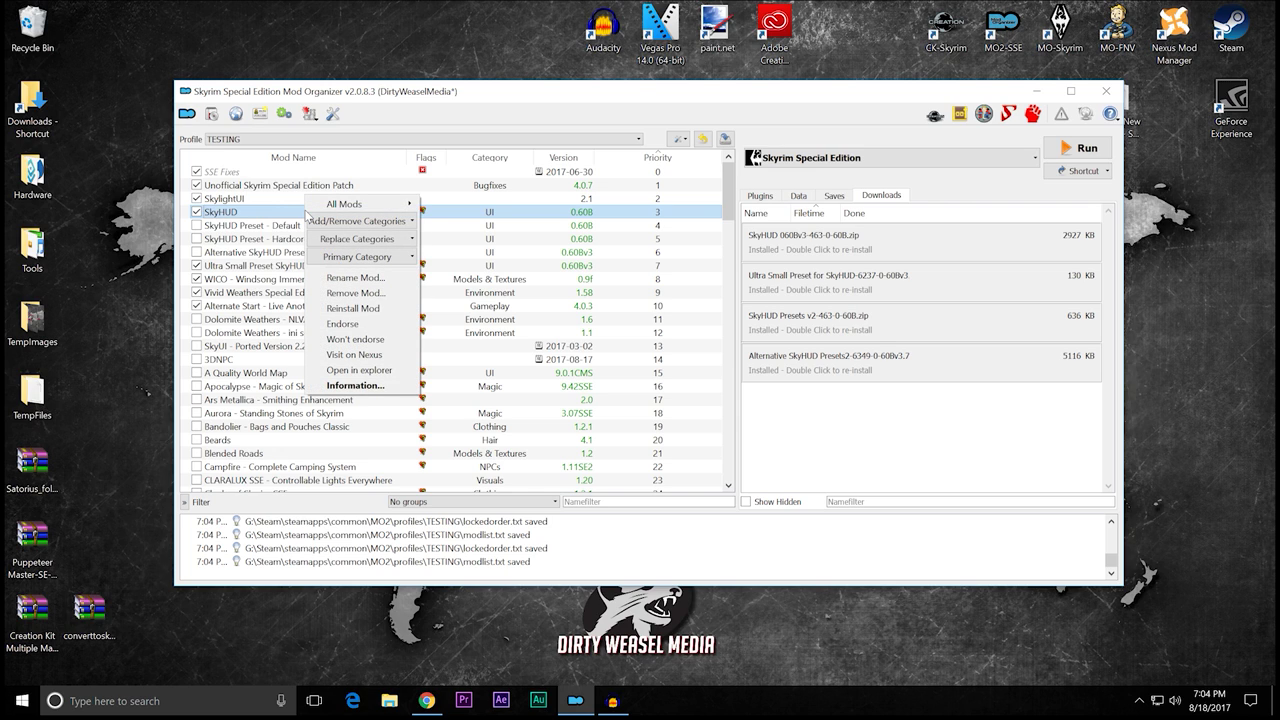
left_click(334, 370)
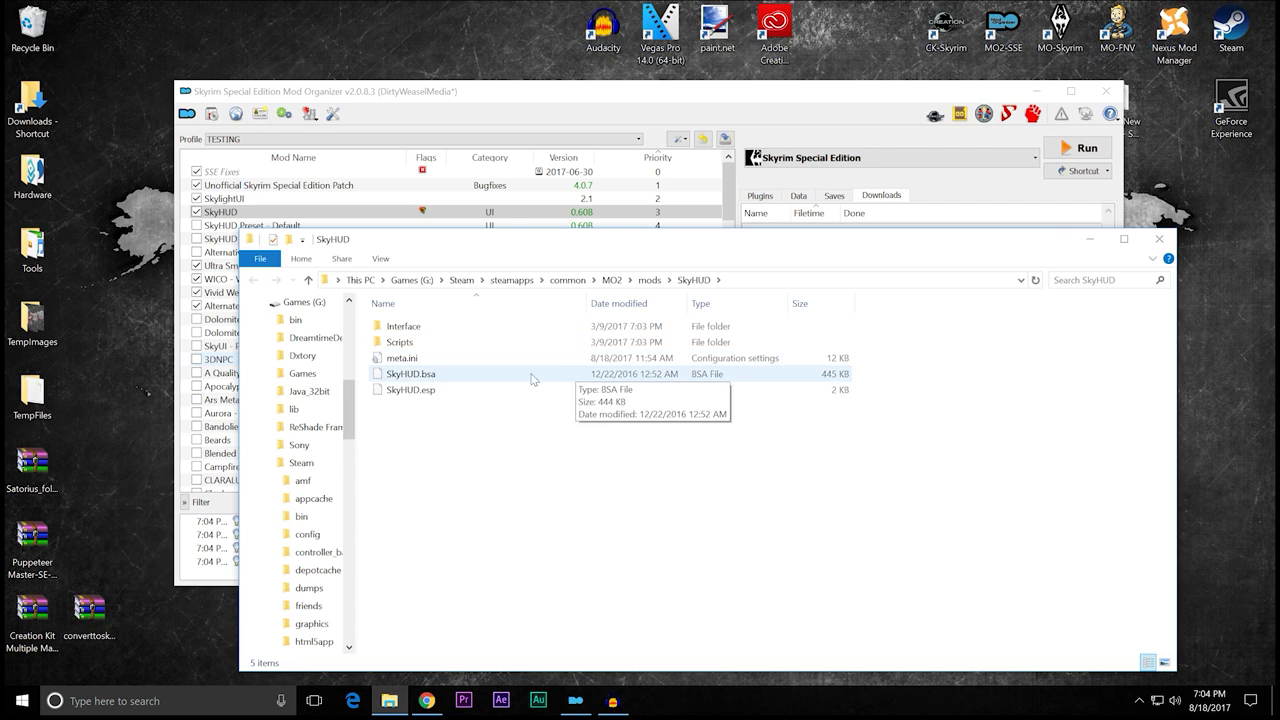
double_click(461, 327)
double_click(461, 327)
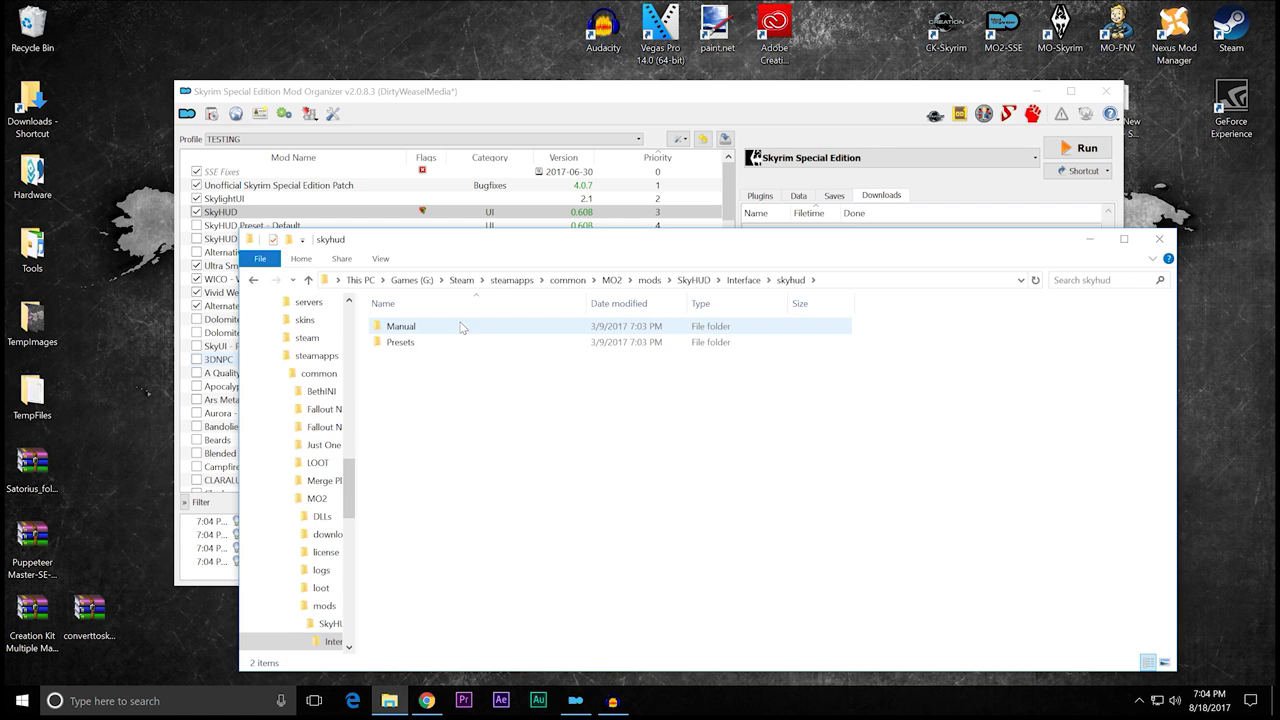
double_click(461, 327)
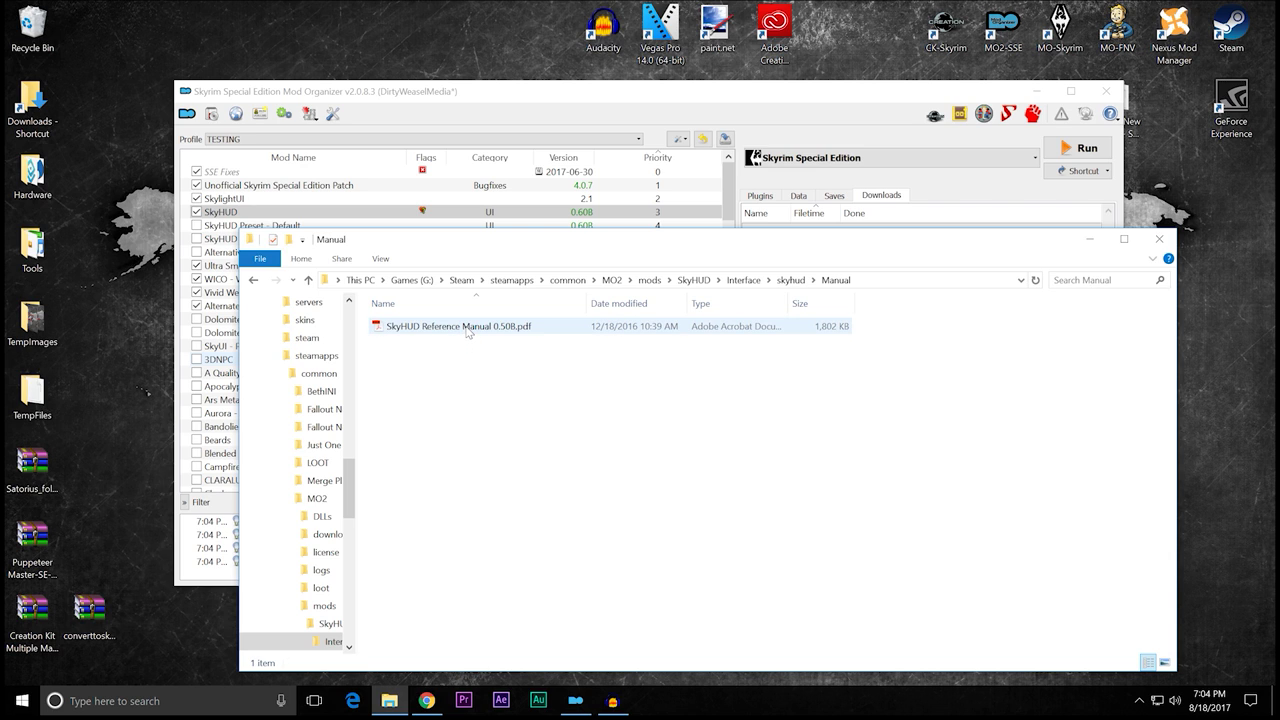
double_click(468, 330)
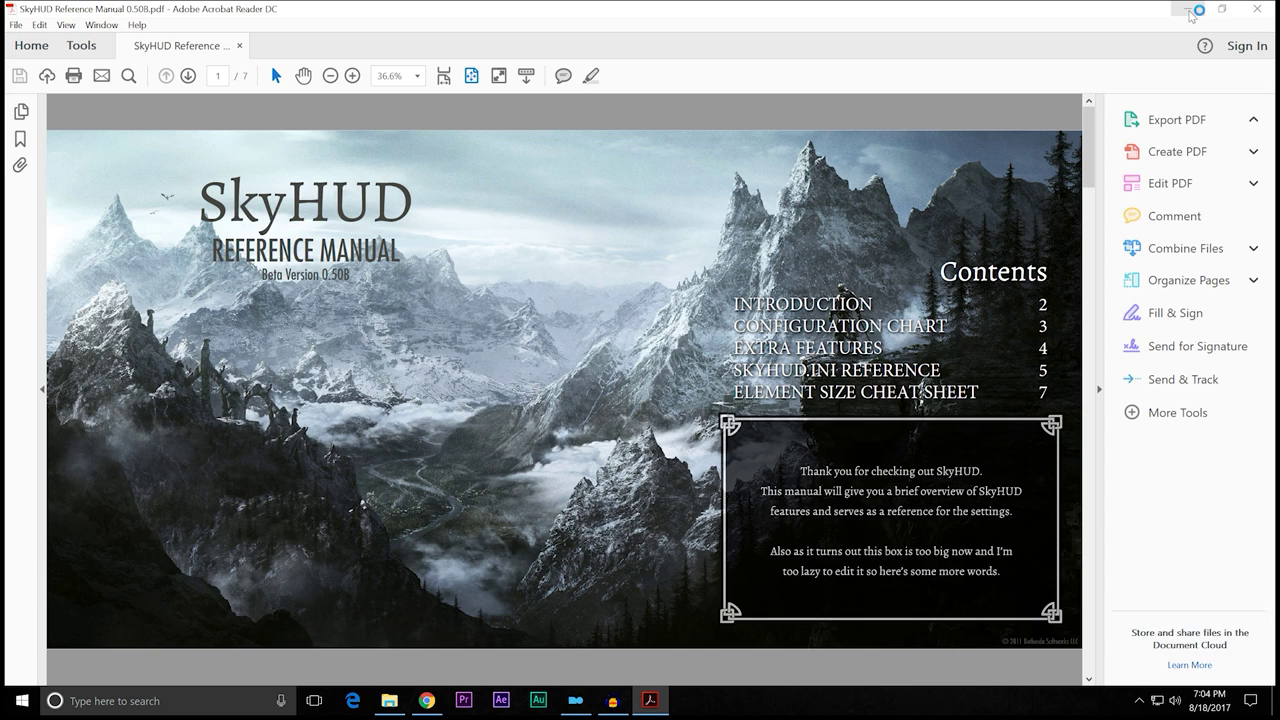
left_click(1190, 10)
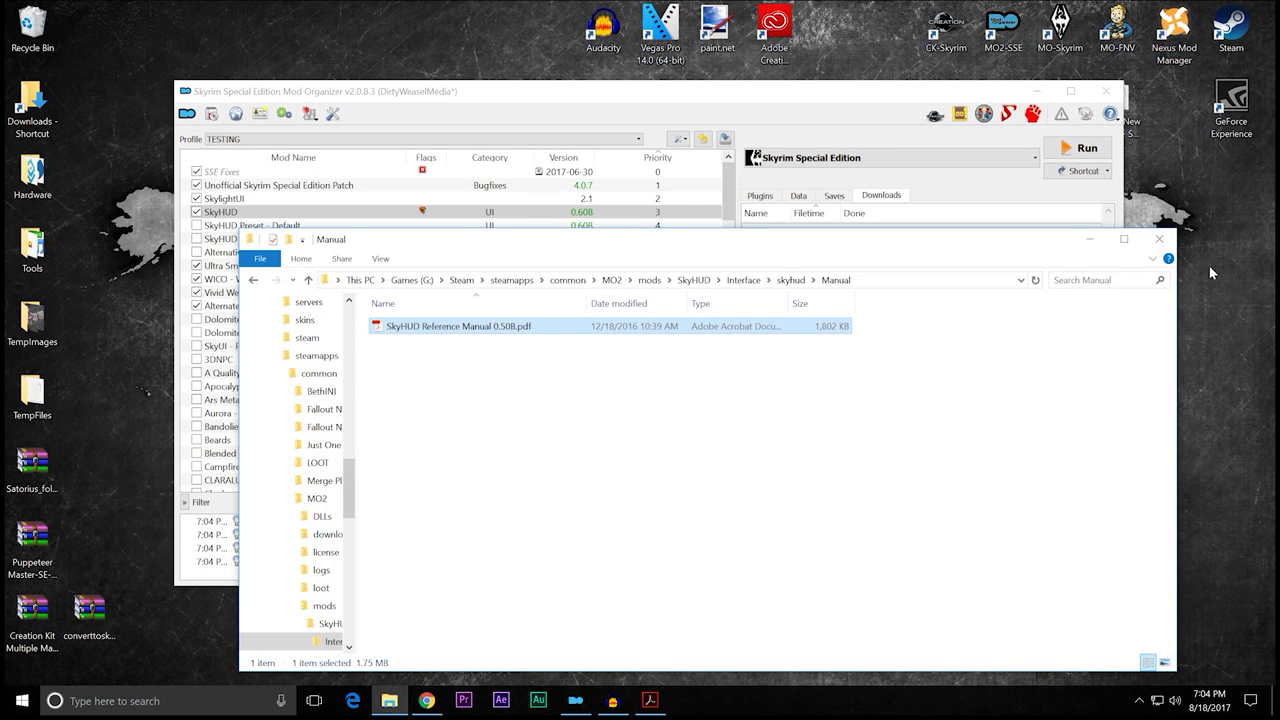
left_click(1159, 239)
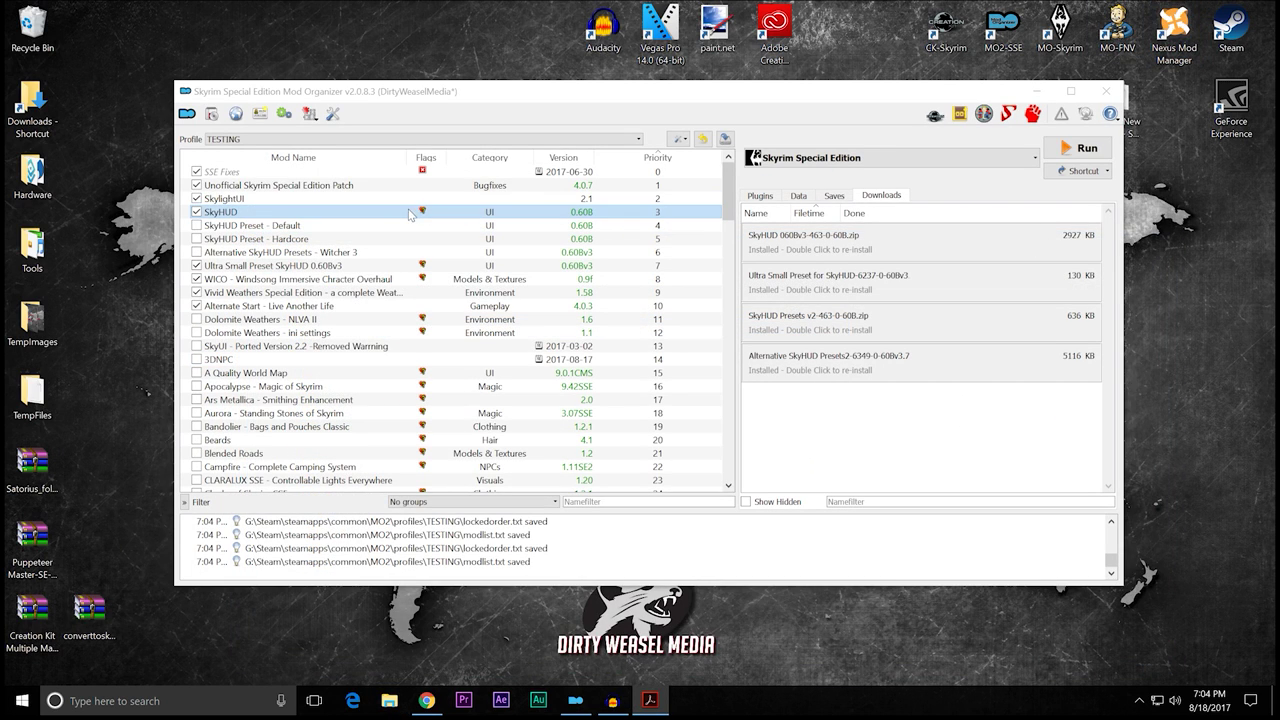
Step: Open skyhud.txt from the Ultra Small Preset mod's Interface\skyhud folder in Notepad++ and go to the beginning of the file
left_click(313, 266)
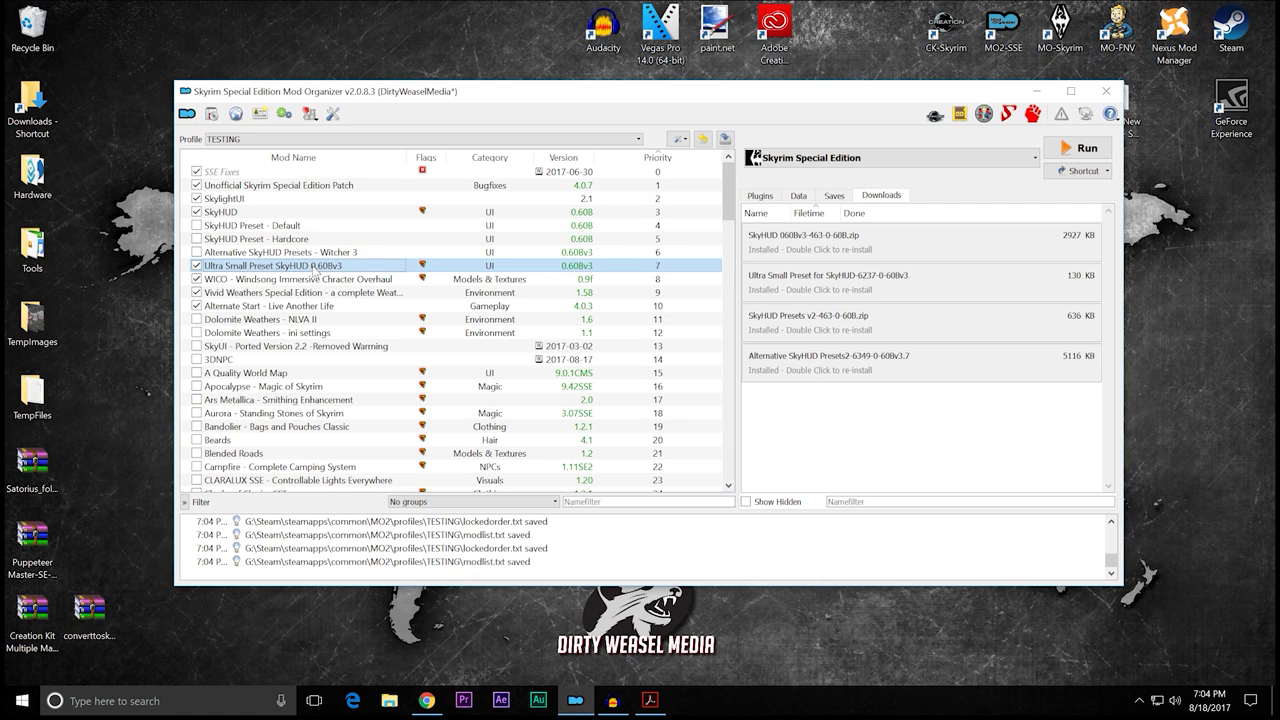
right_click(313, 268)
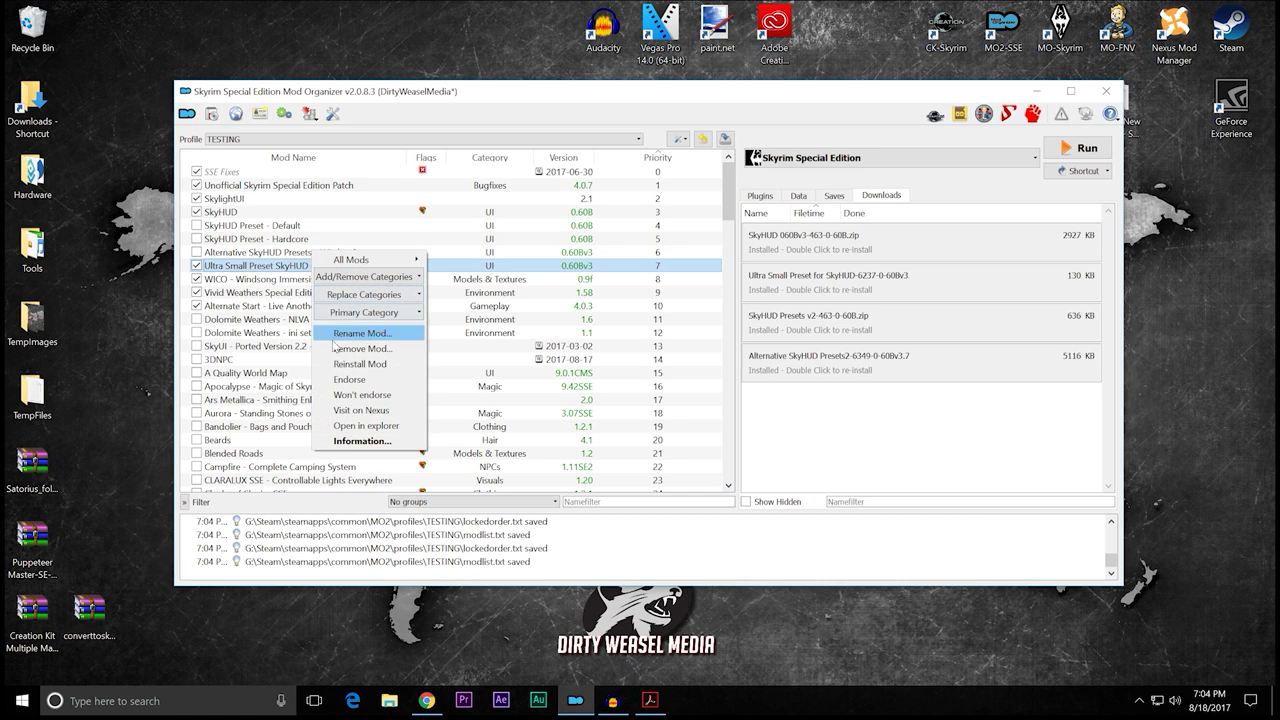
left_click(340, 424)
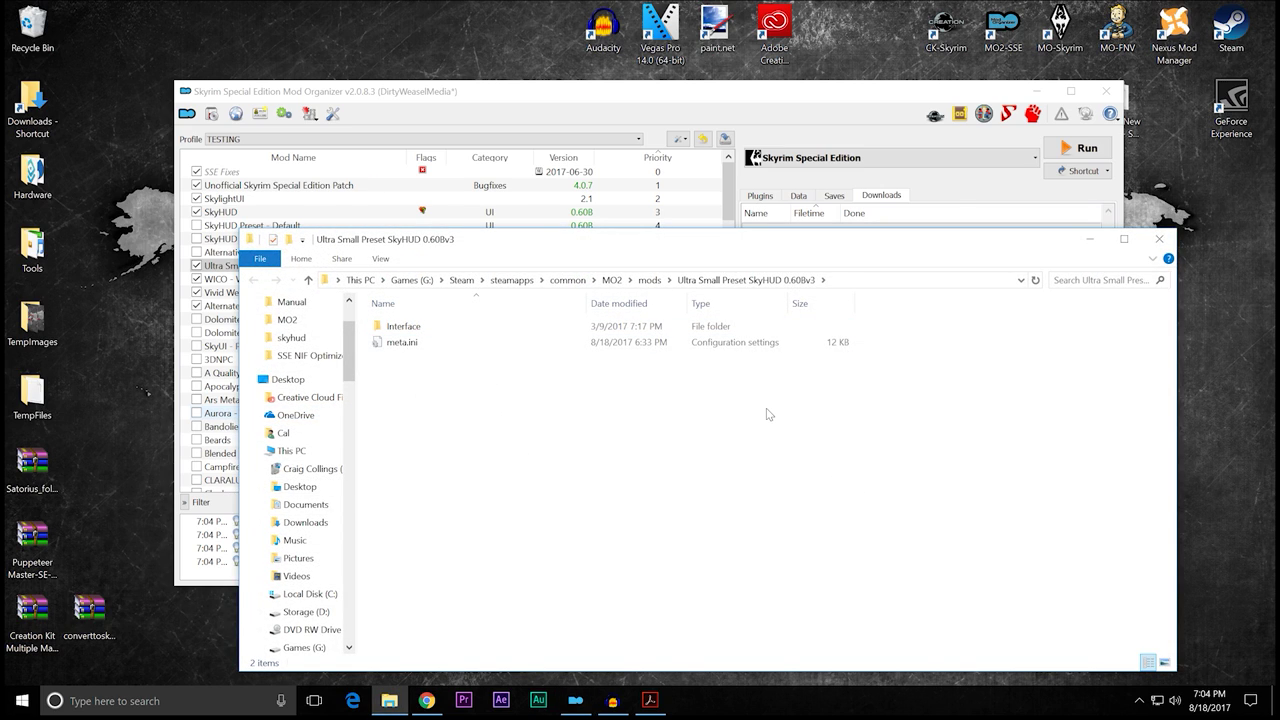
double_click(477, 333)
double_click(477, 333)
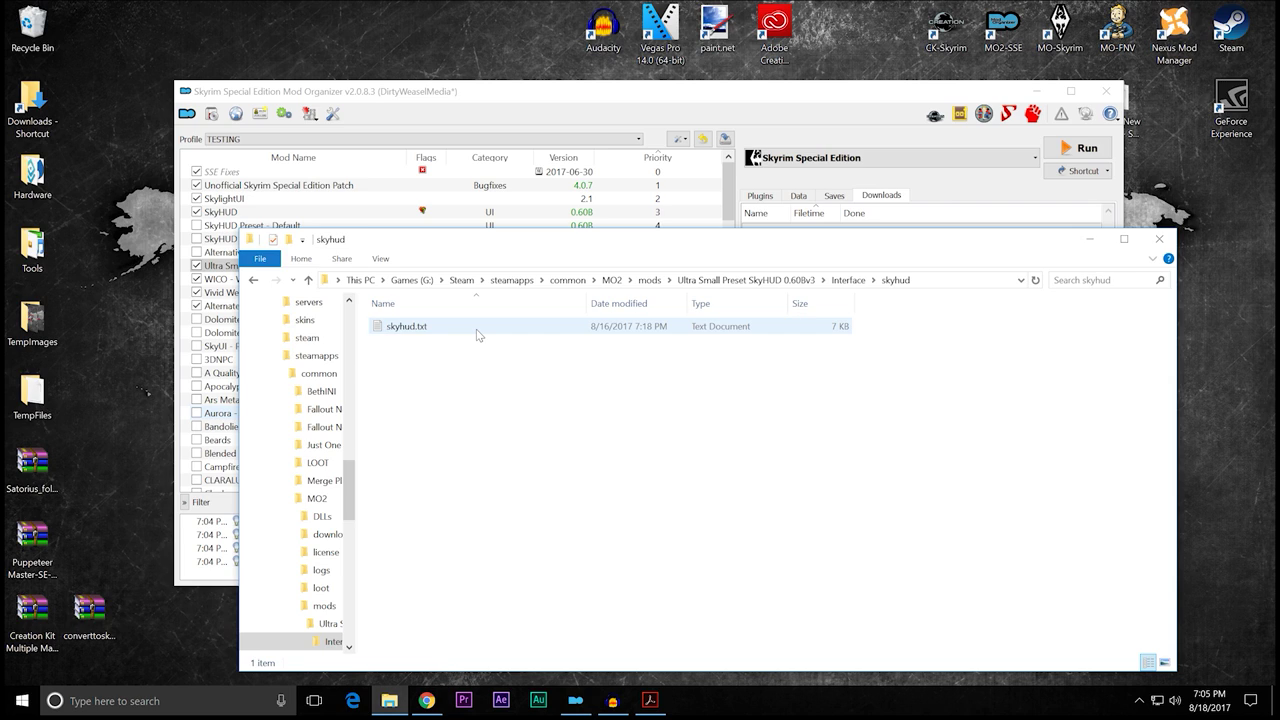
left_click(476, 329)
right_click(476, 329)
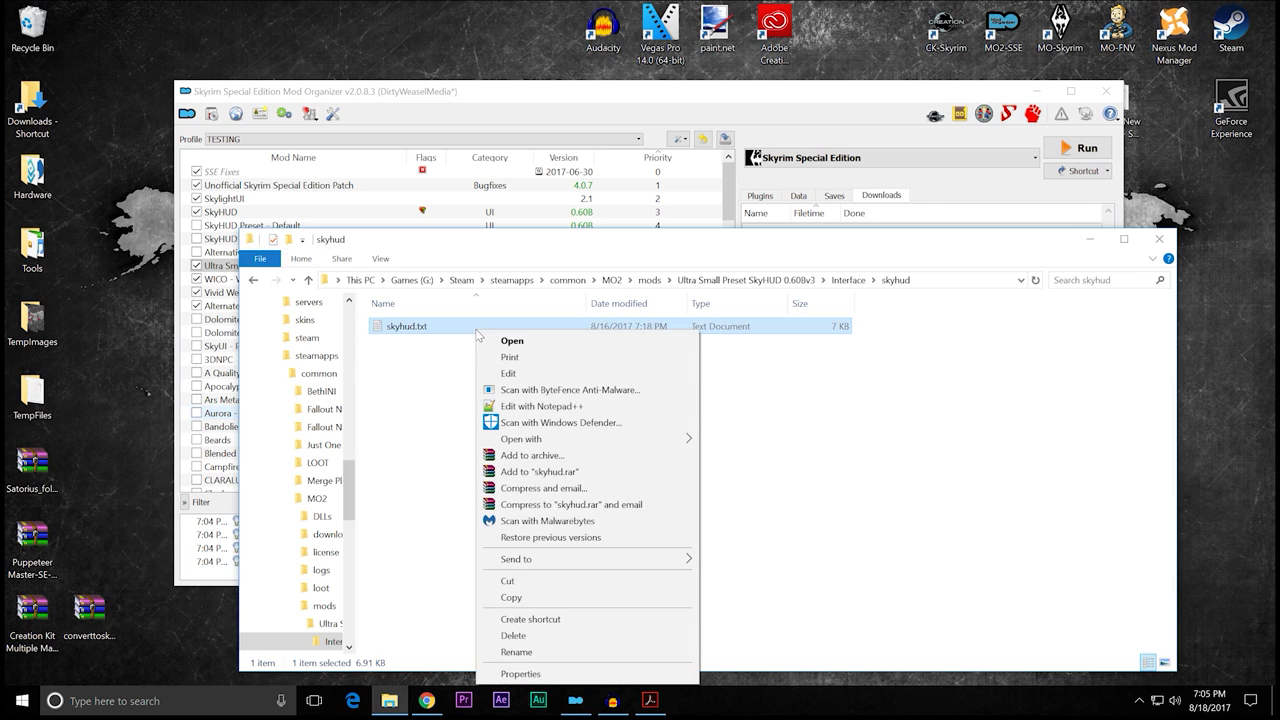
left_click(540, 406)
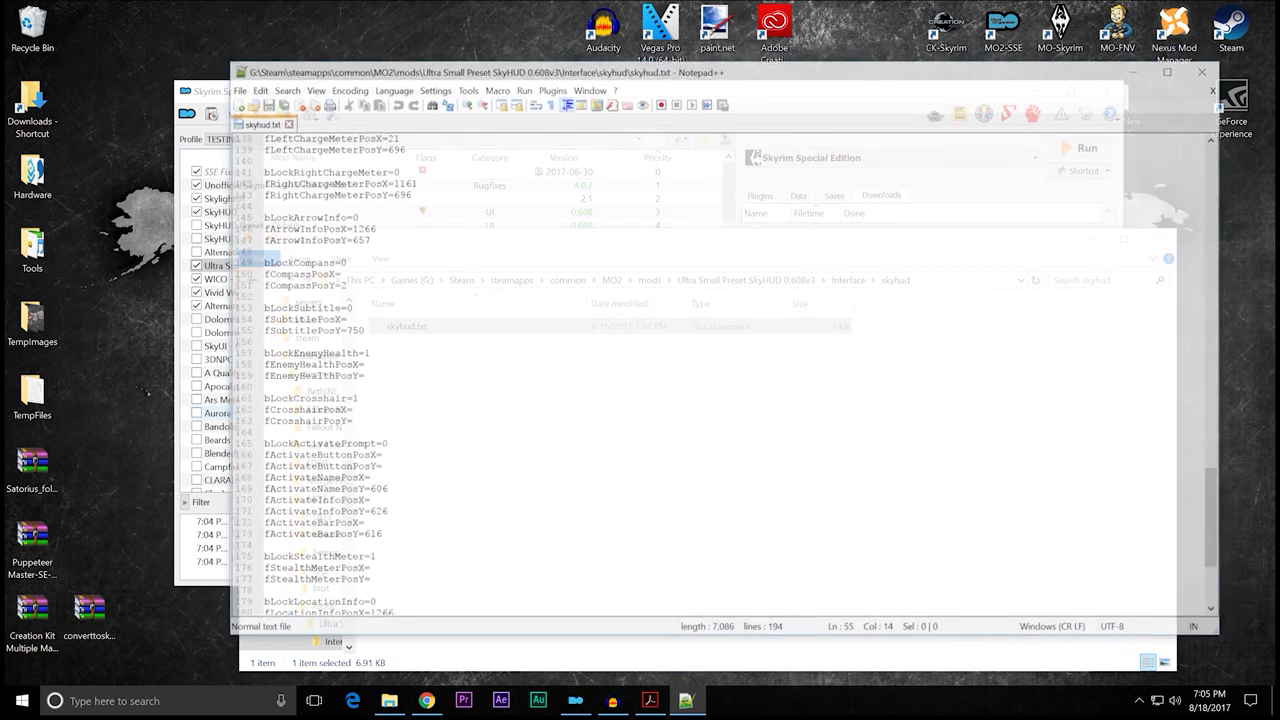
scroll(720, 375, "up", 9)
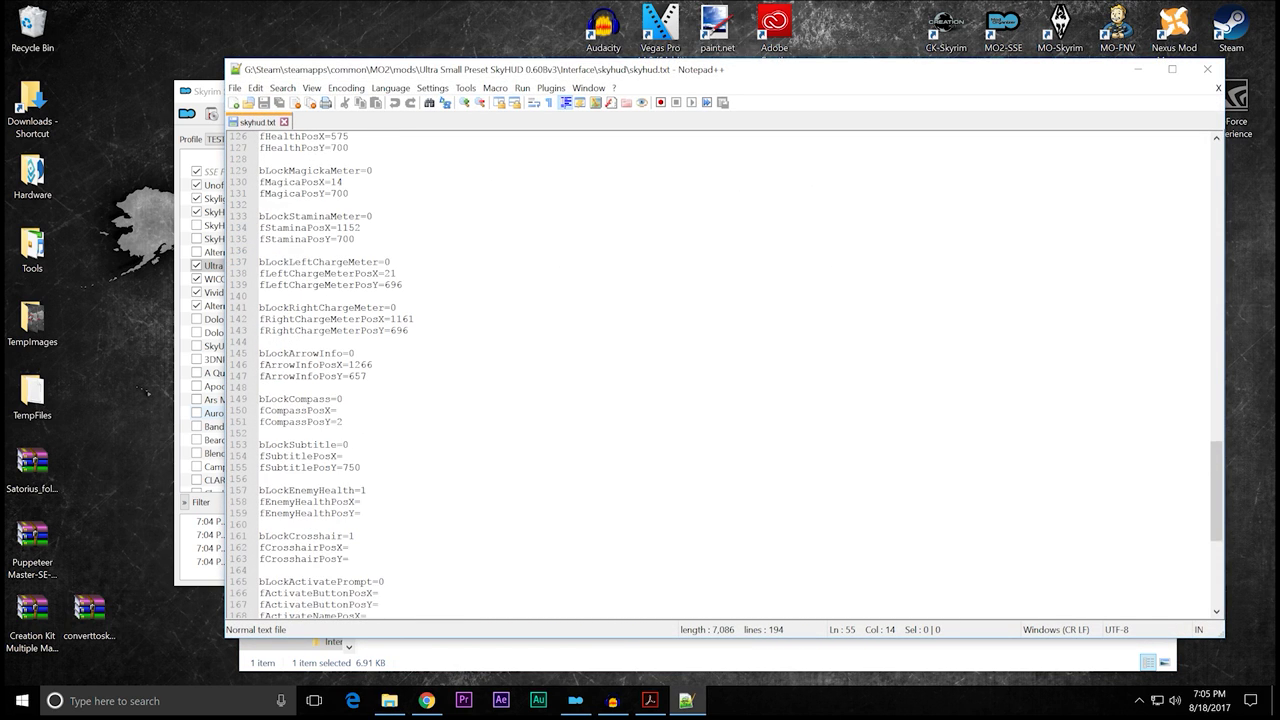
left_click_drag(1222, 422, 1218, 162)
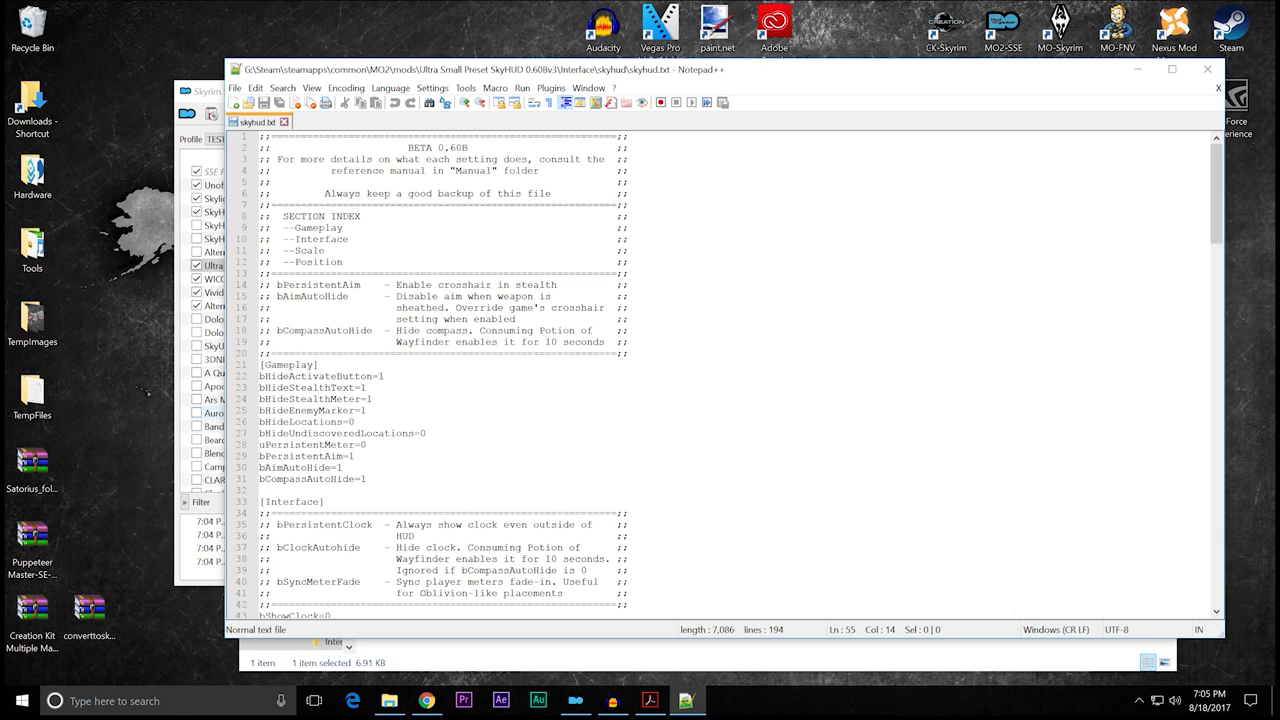
Step: View the SkyHUD Reference Manual in Acrobat Reader alongside skyhud.txt, and examine the manual's Introduction page with Notepad++ minimized
left_click(663, 667)
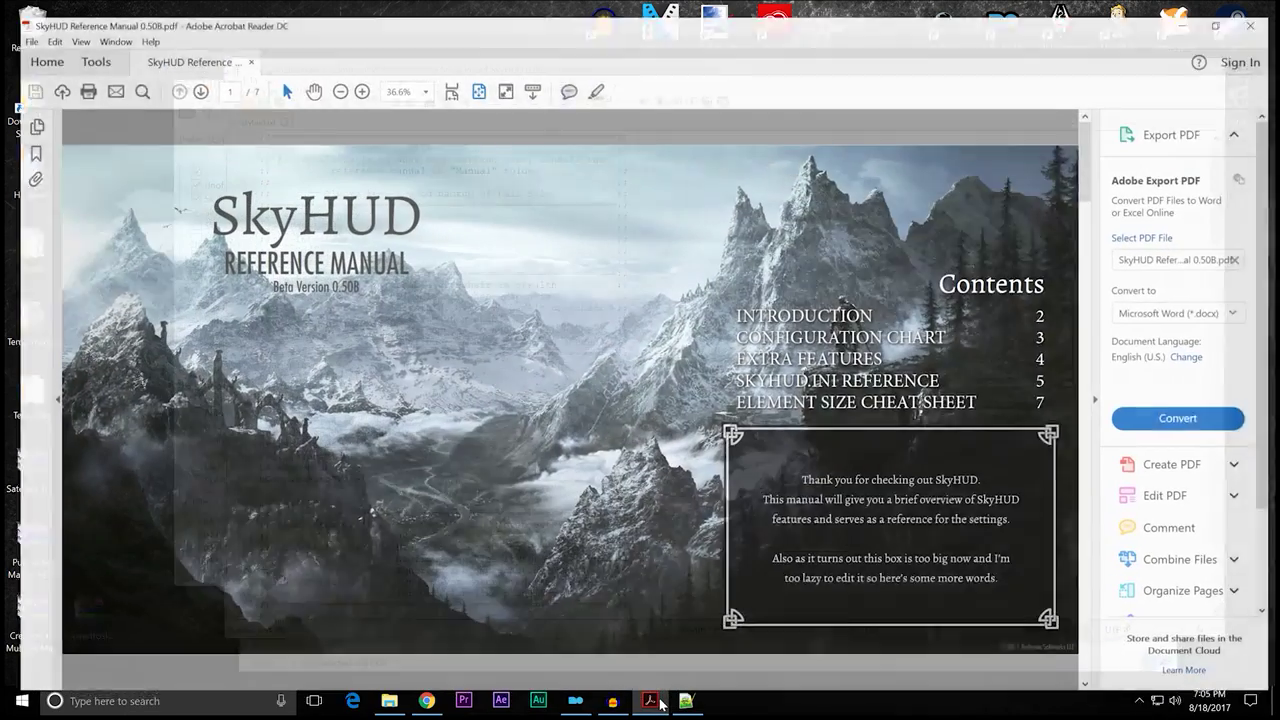
scroll(660, 620, "down", 3)
scroll(658, 600, "up", 3)
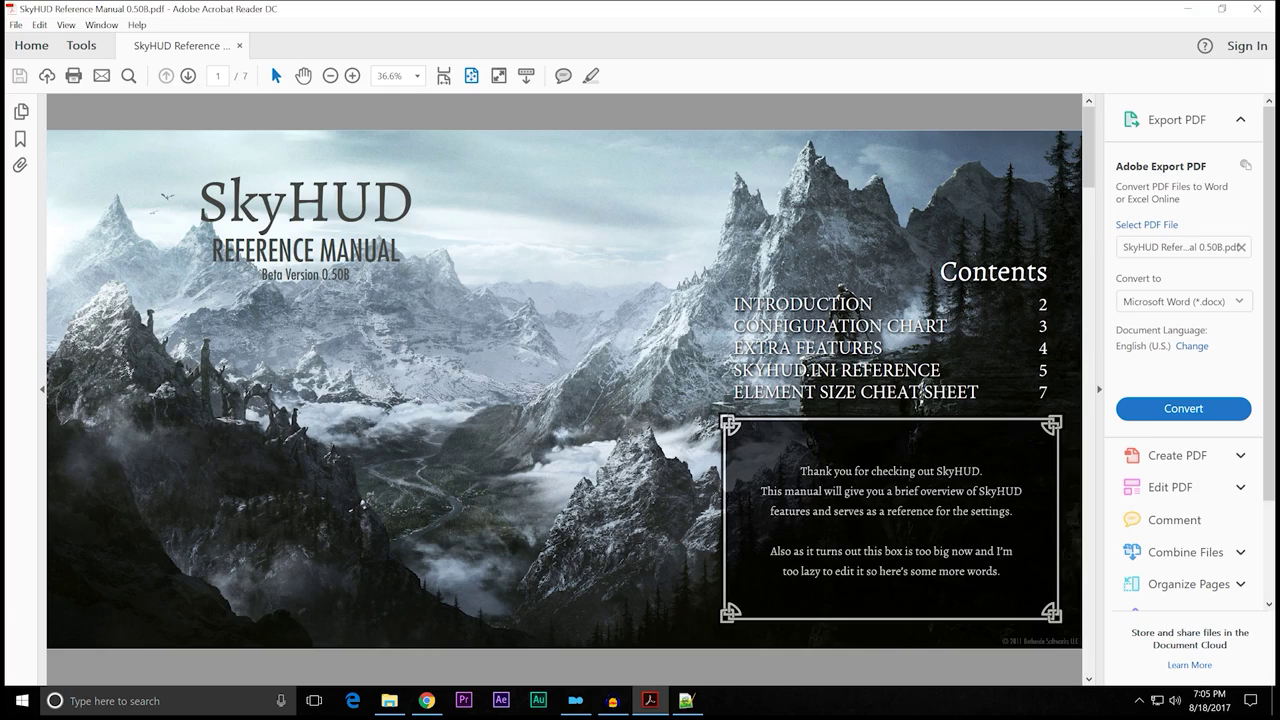
left_click(686, 700)
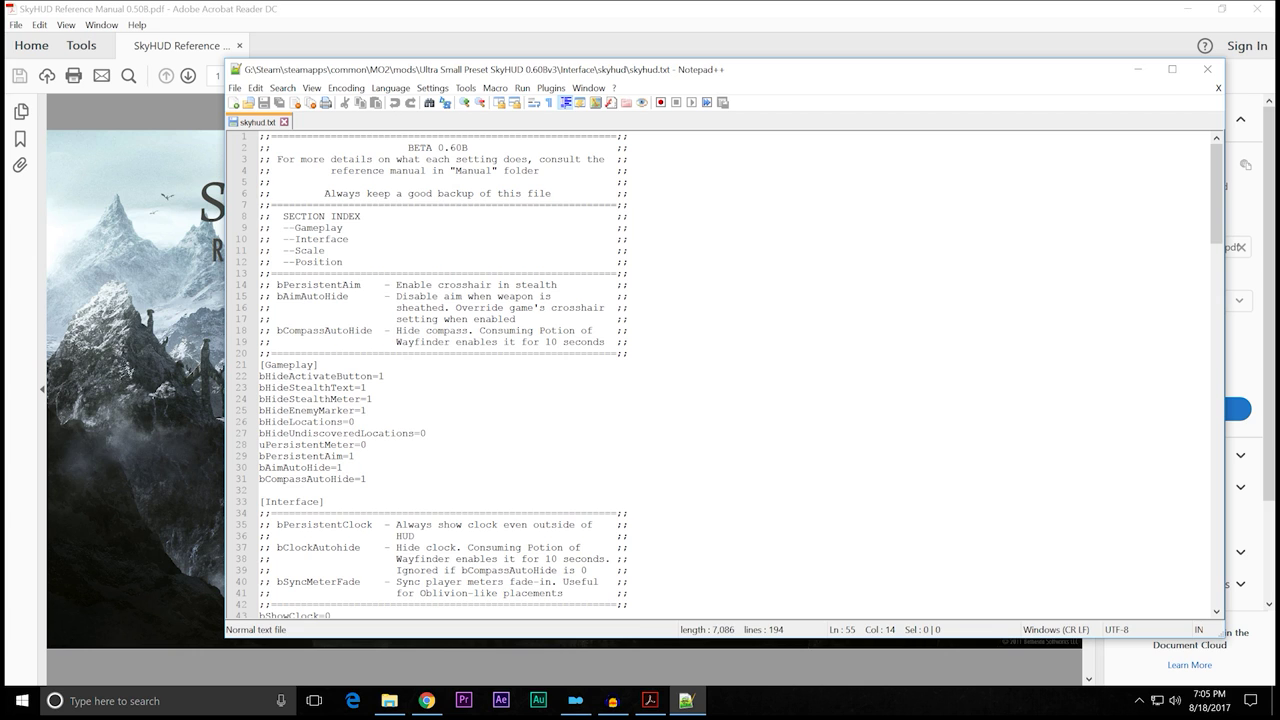
scroll(125, 355, "down", 3)
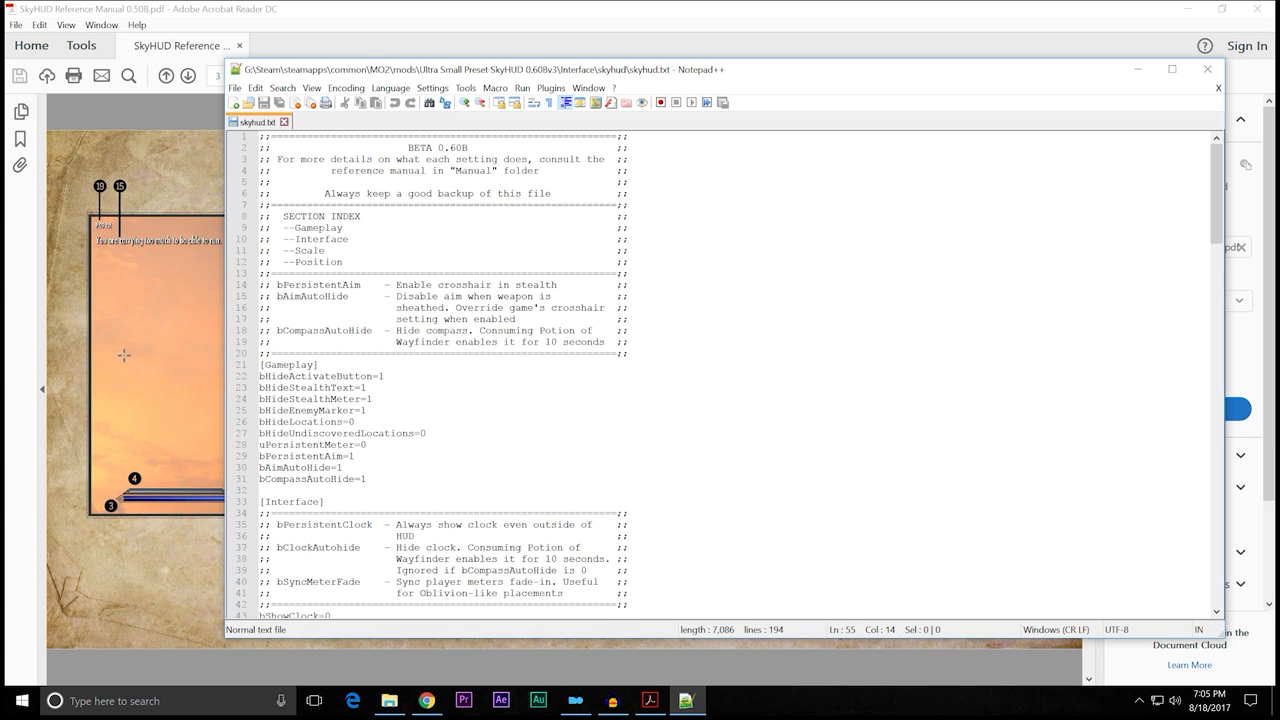
scroll(125, 355, "up", 3)
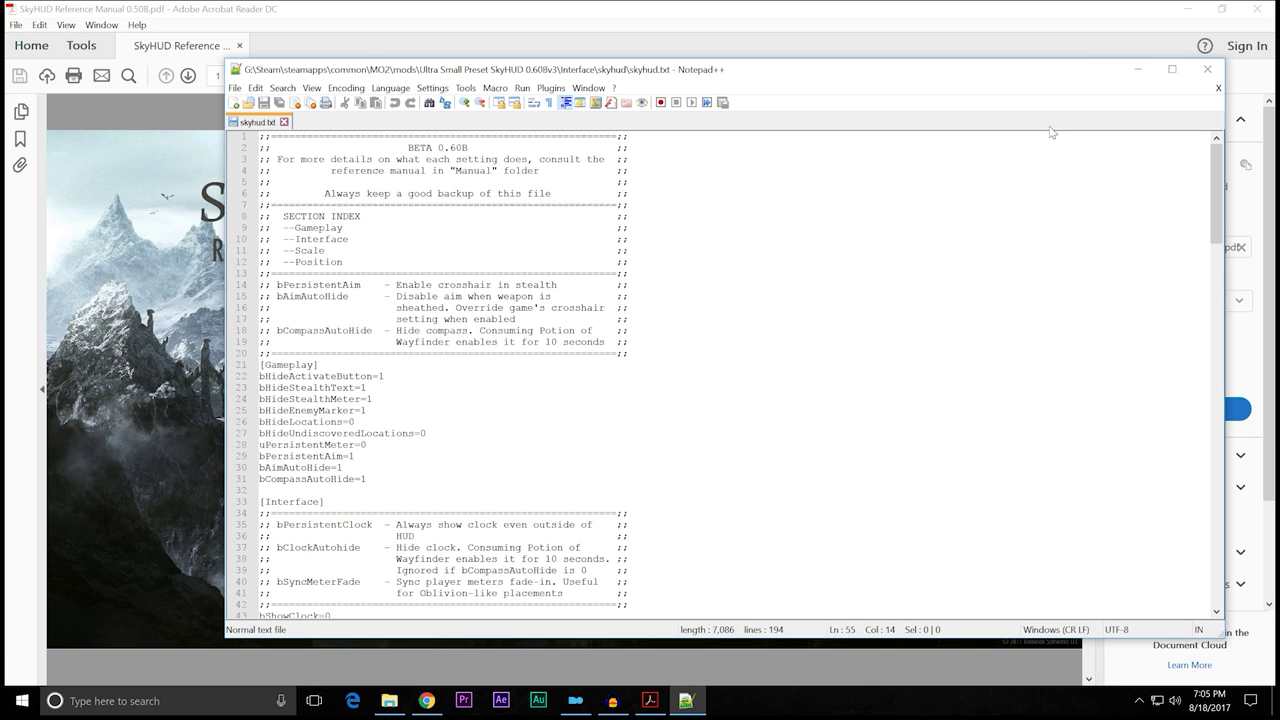
left_click(1137, 69)
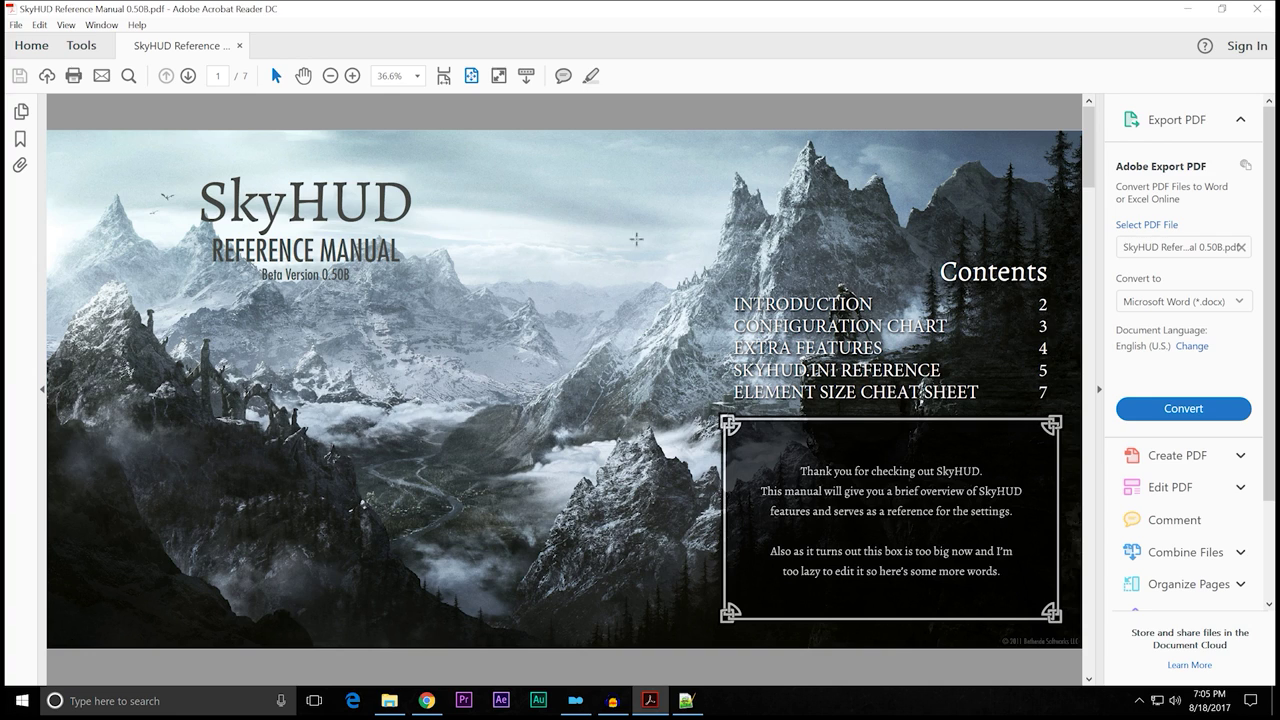
scroll(440, 262, "down", 3)
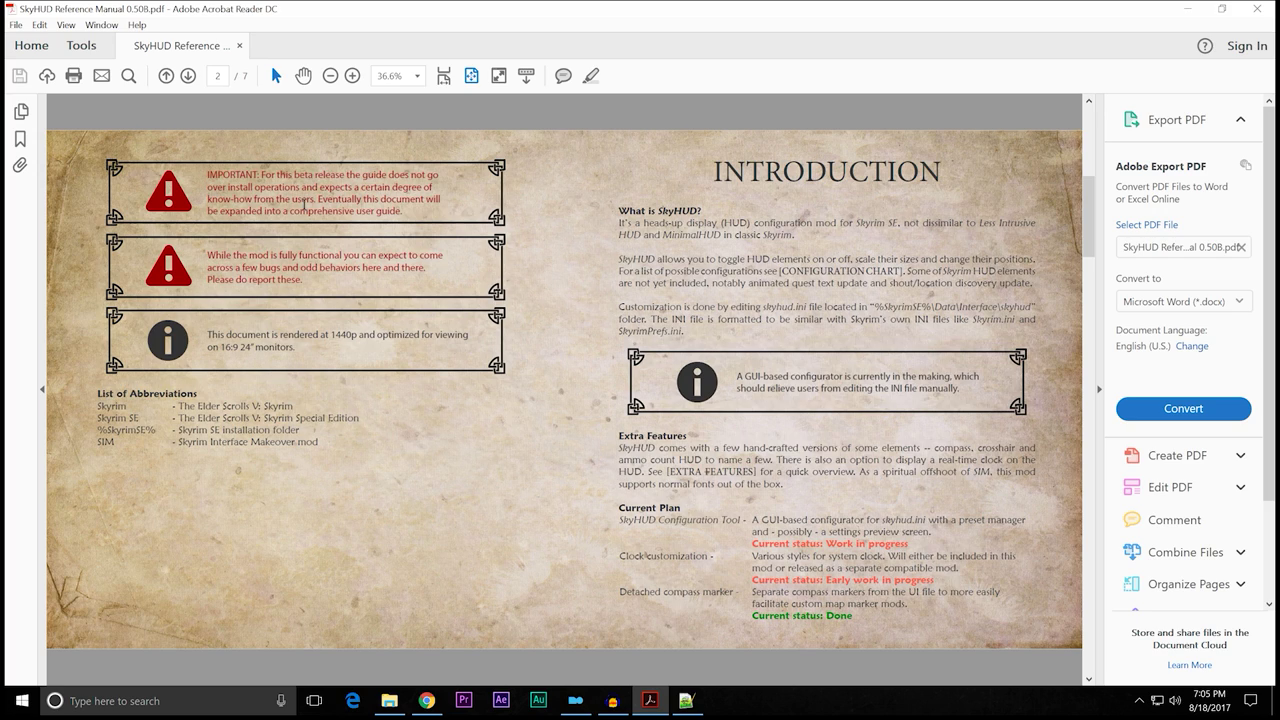
Step: Examine the manual's Configuration Chart, Extra Features, SKYHUD.INI Reference, Position and Element Size Cheat Sheet pages
scroll(517, 337, "down", 1)
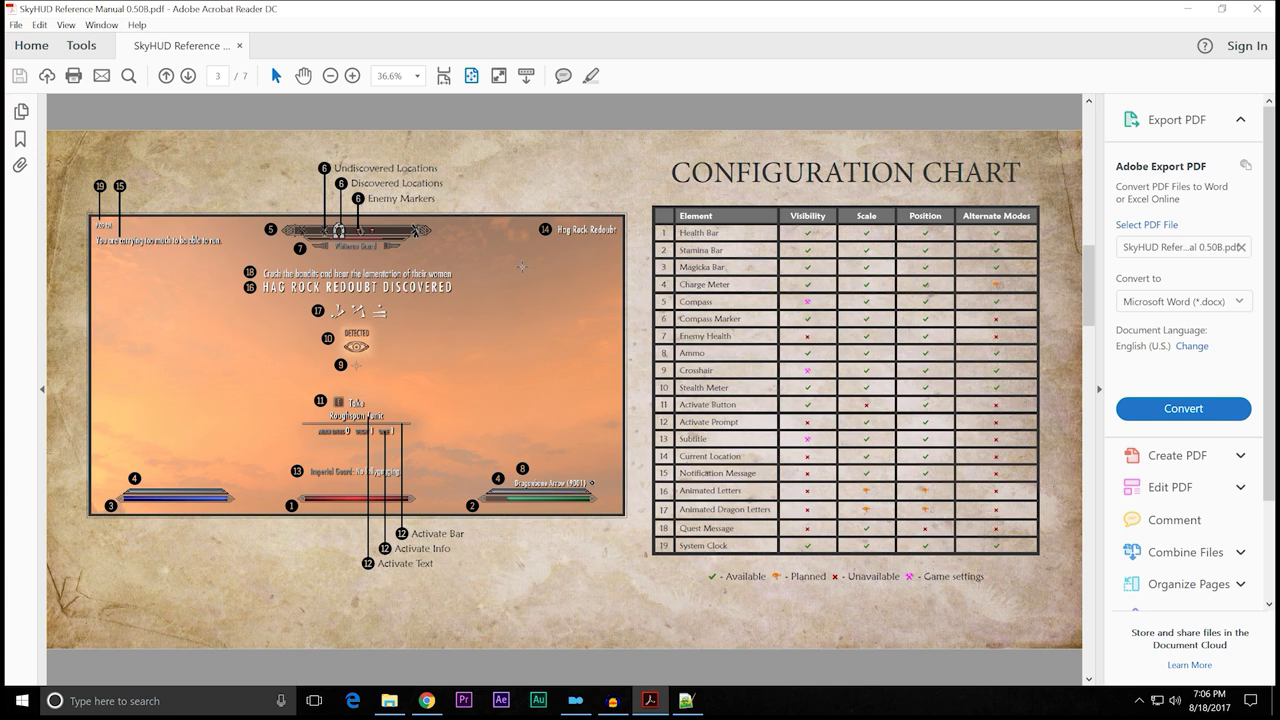
scroll(707, 307, "down", 2)
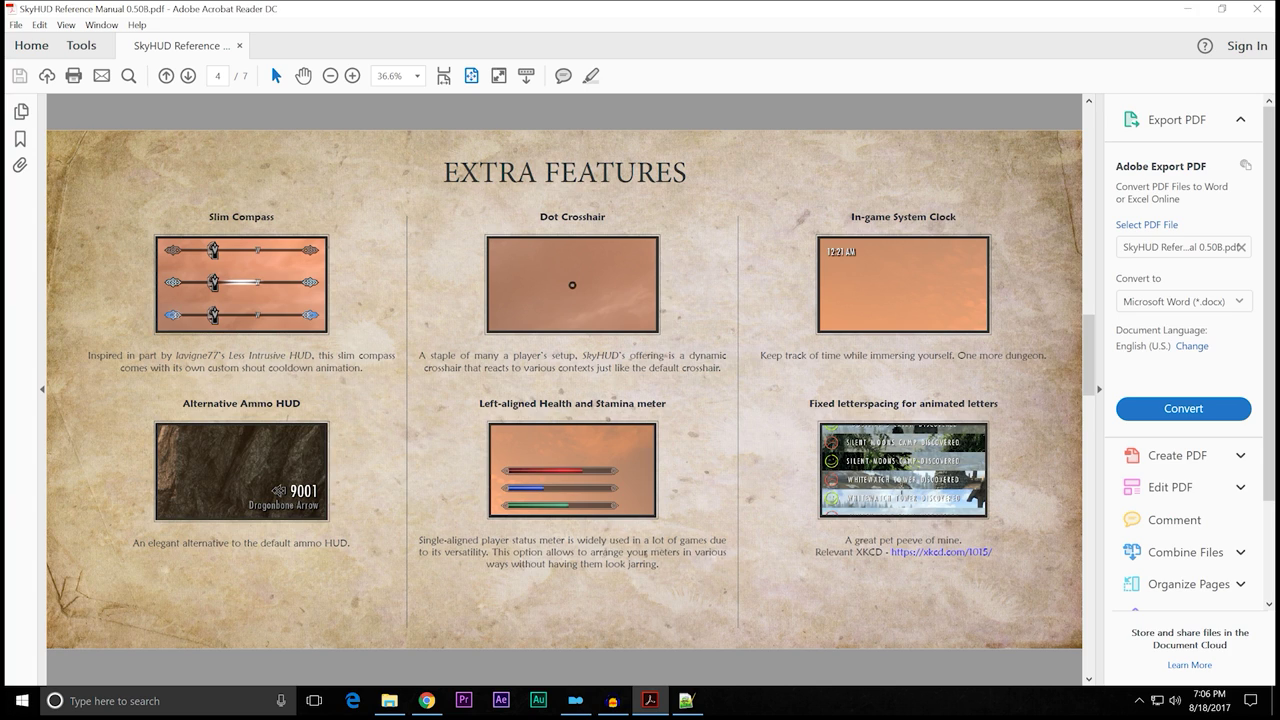
scroll(501, 365, "down", 2)
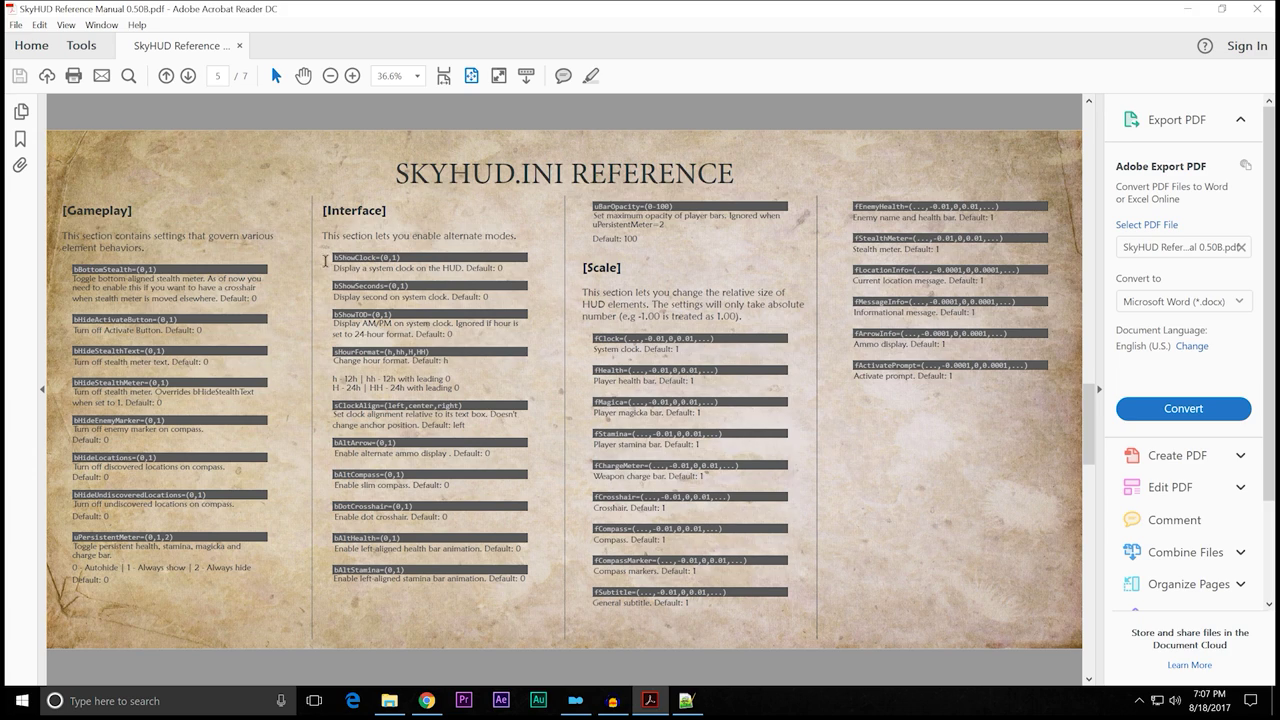
scroll(497, 323, "down", 3)
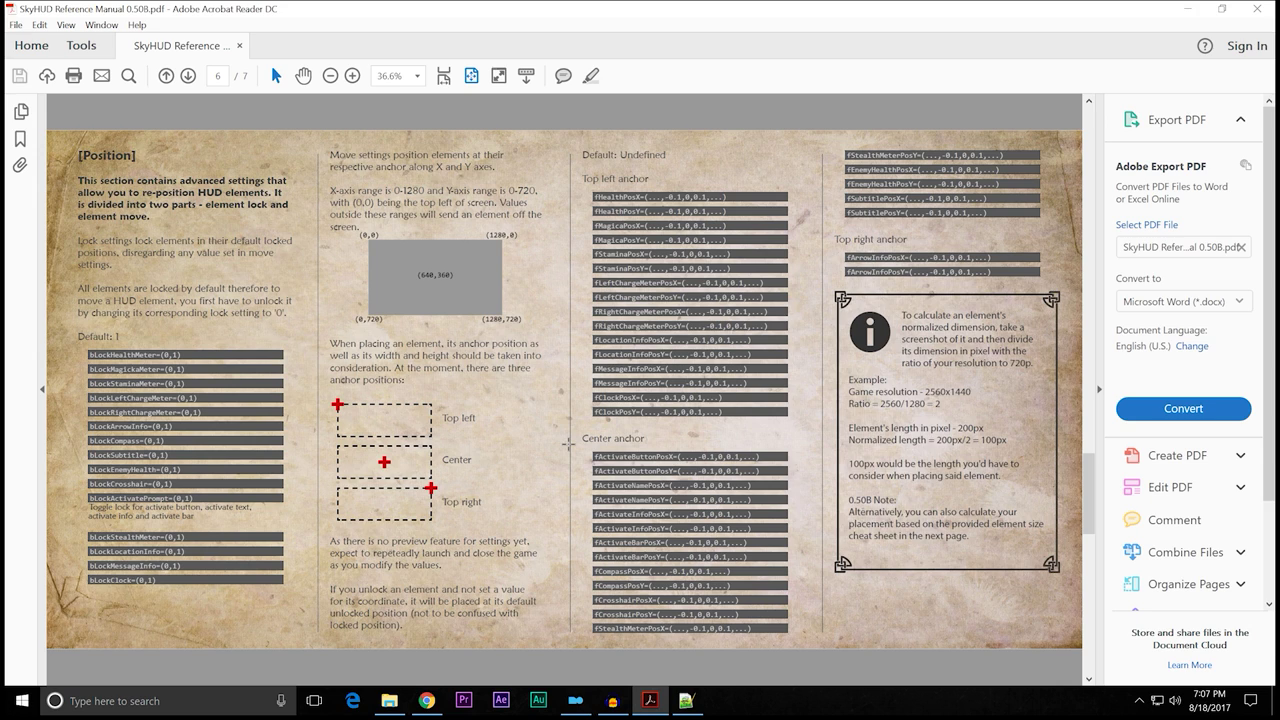
scroll(567, 443, "down", 2)
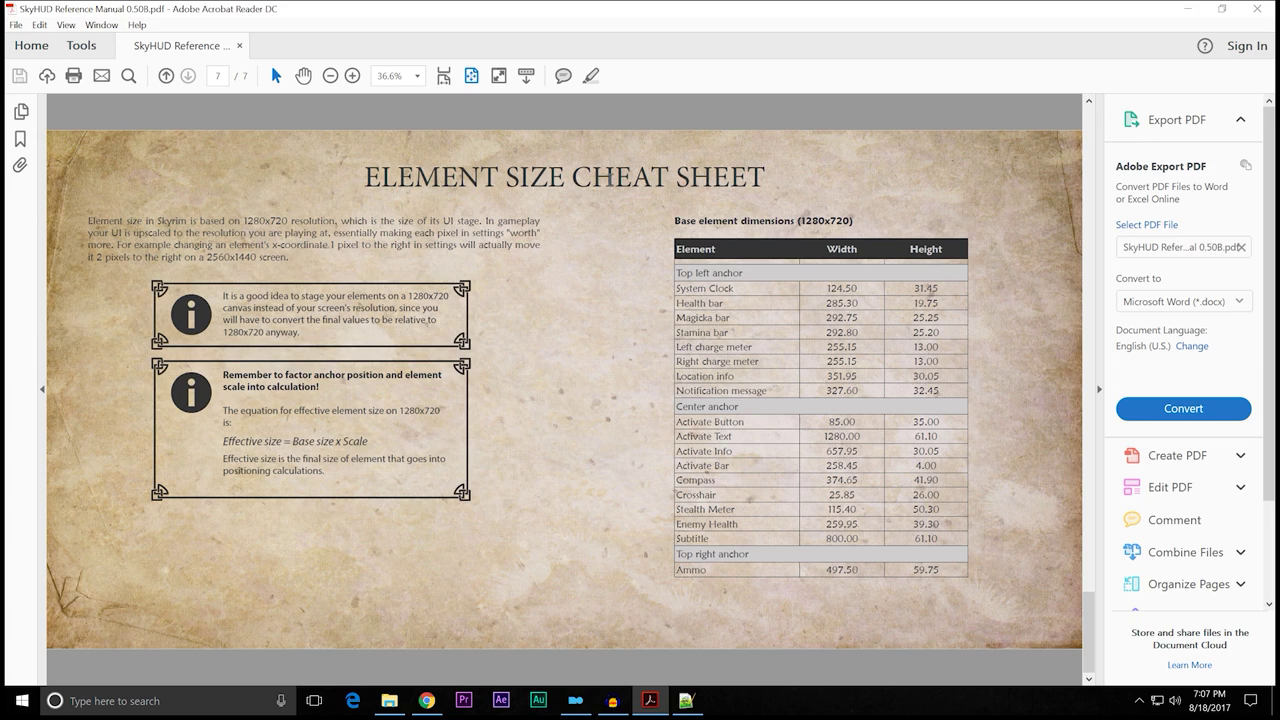
Step: Close the reference manual and the skyhud folder window, and bring skyhud.txt back up in Notepad++
left_click(1252, 11)
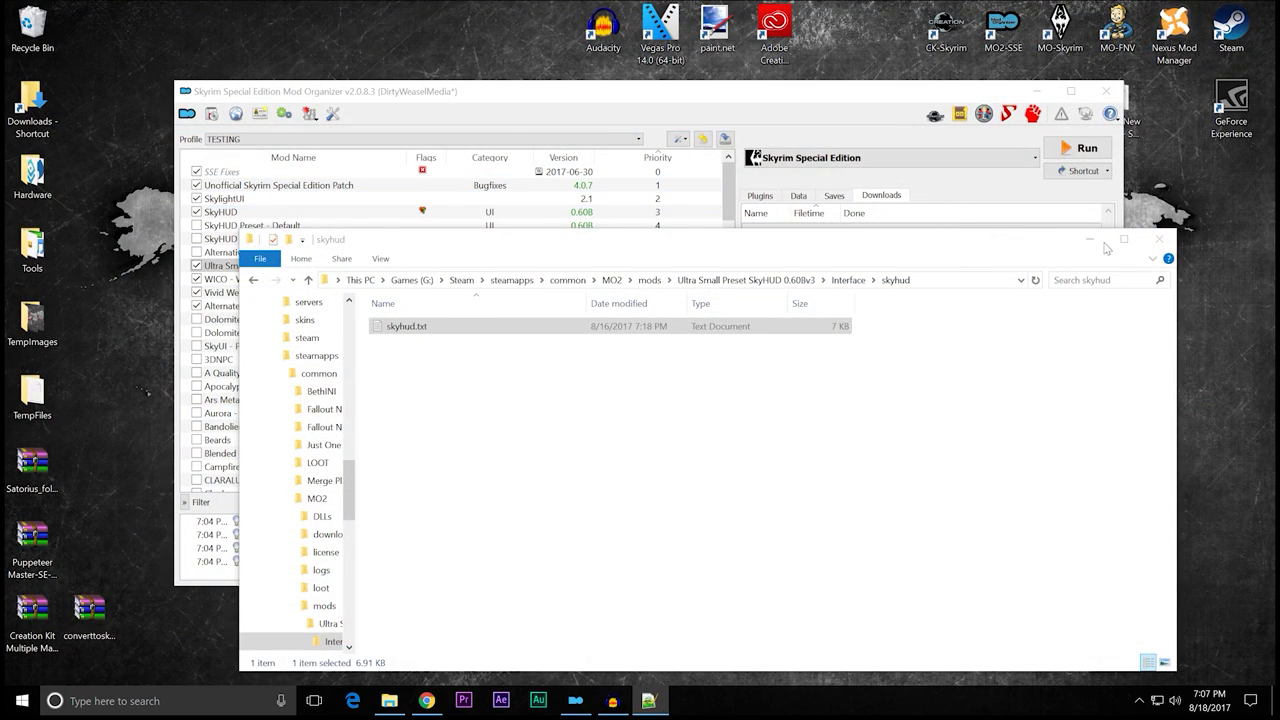
left_click(1158, 240)
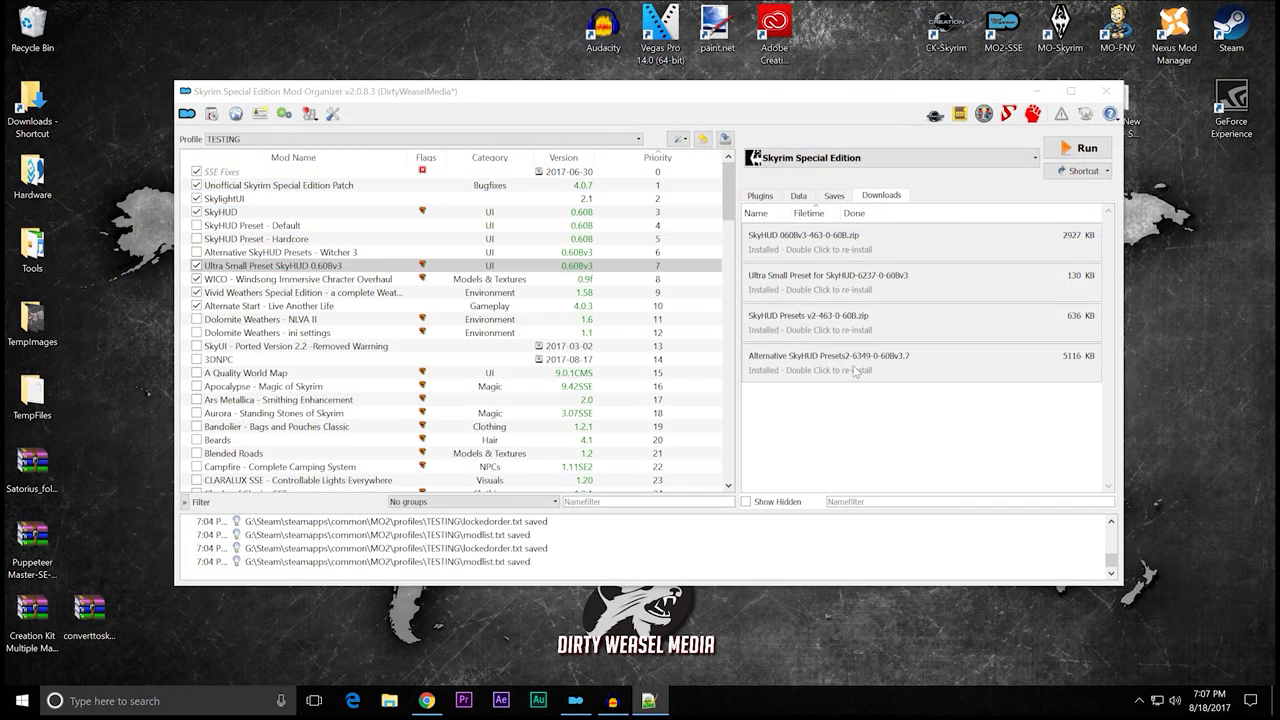
left_click(646, 701)
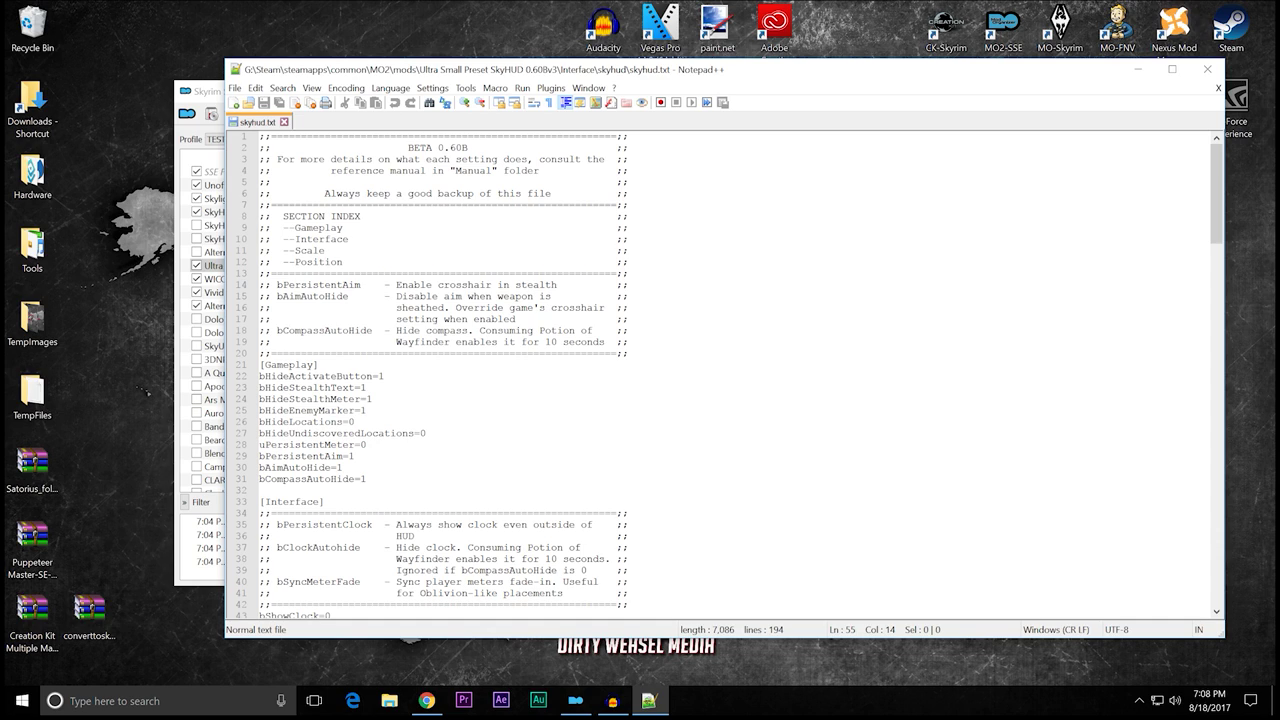
Step: Examine the bPersistentAim, bAimAutoHide and bCompassAutoHide settings in the Gameplay section of skyhud.txt
left_click_drag(356, 456, 258, 456)
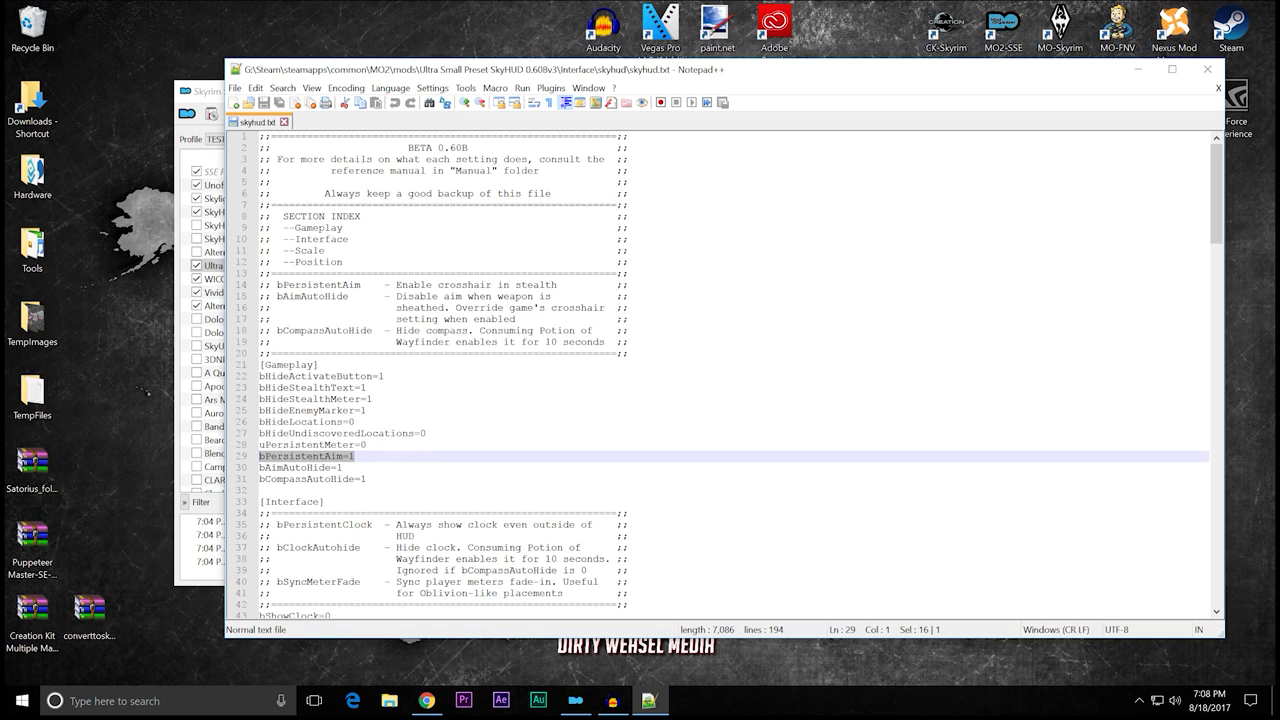
left_click(355, 456)
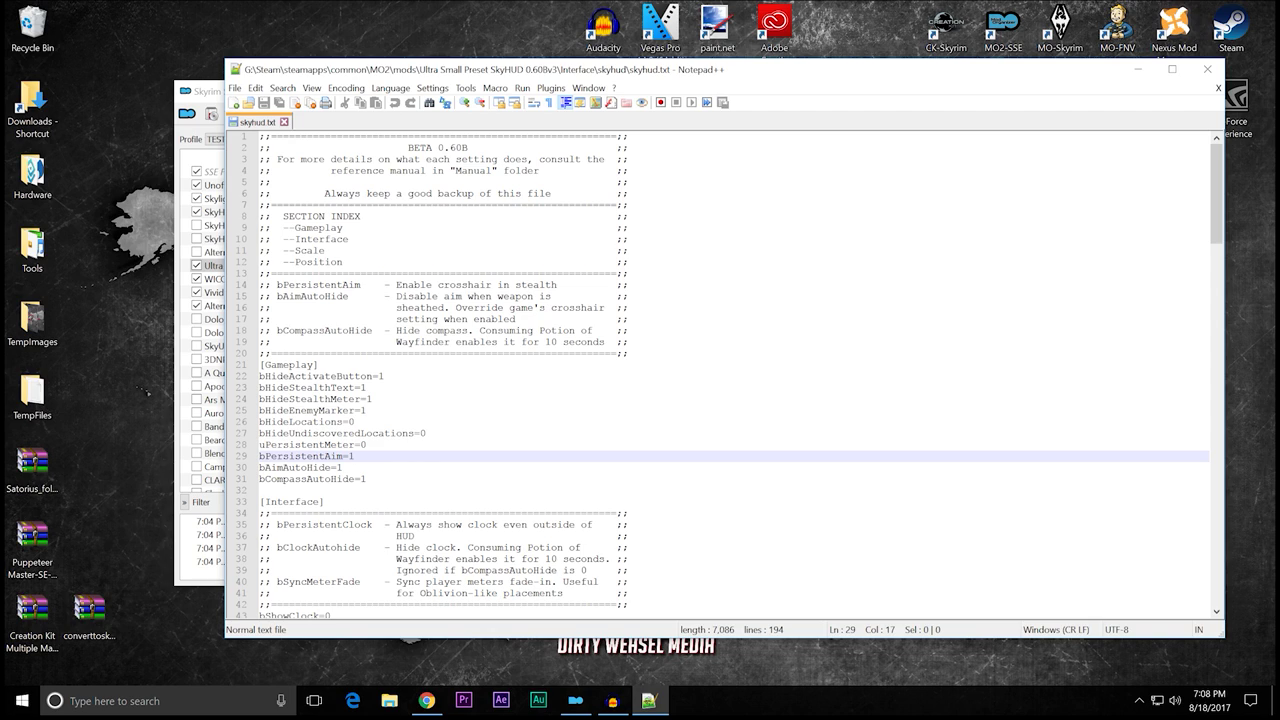
left_click(342, 467)
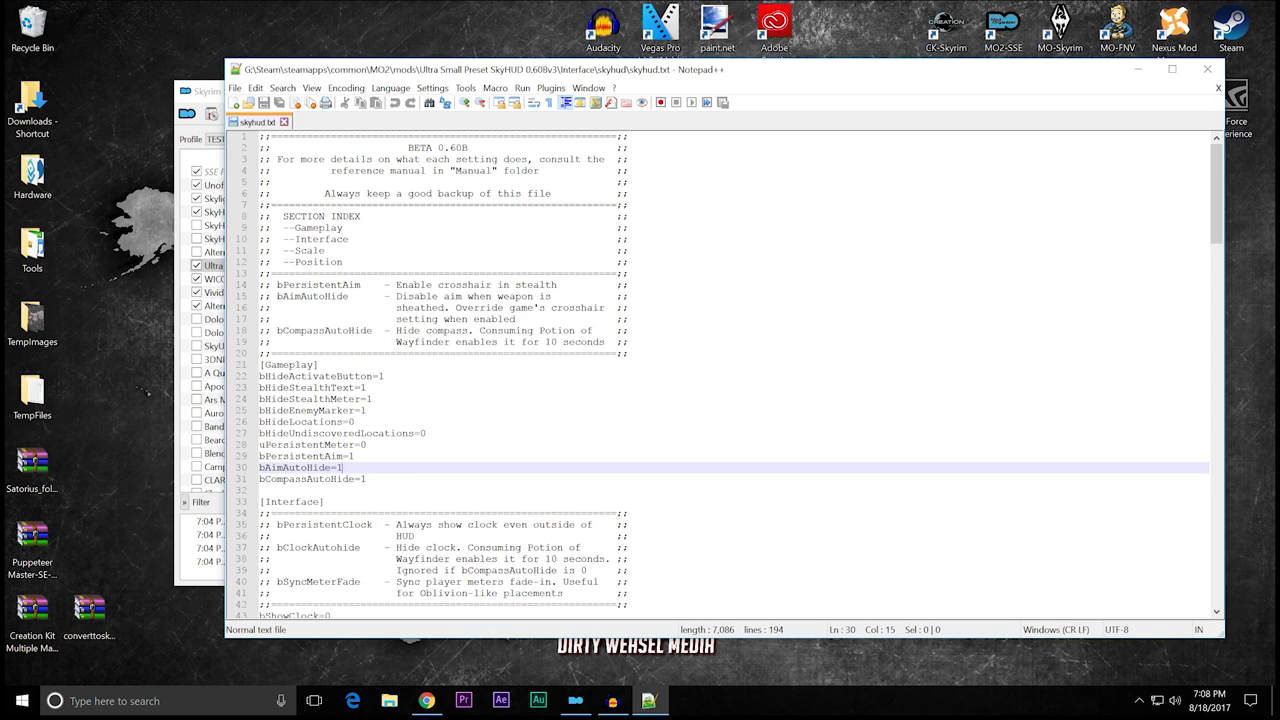
left_click(367, 479)
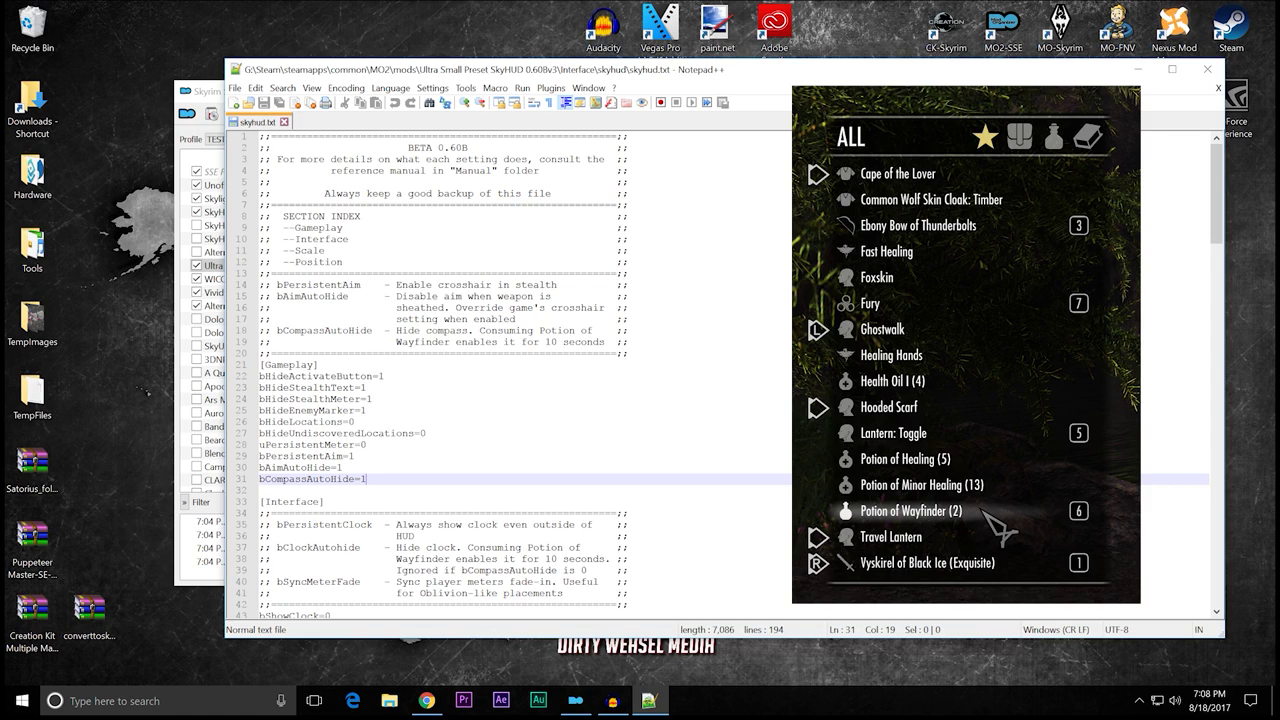
Step: Examine the clock settings in the Interface section, going to the bPersistentClock and bClockAutohide lines
scroll(720, 375, "down", 9)
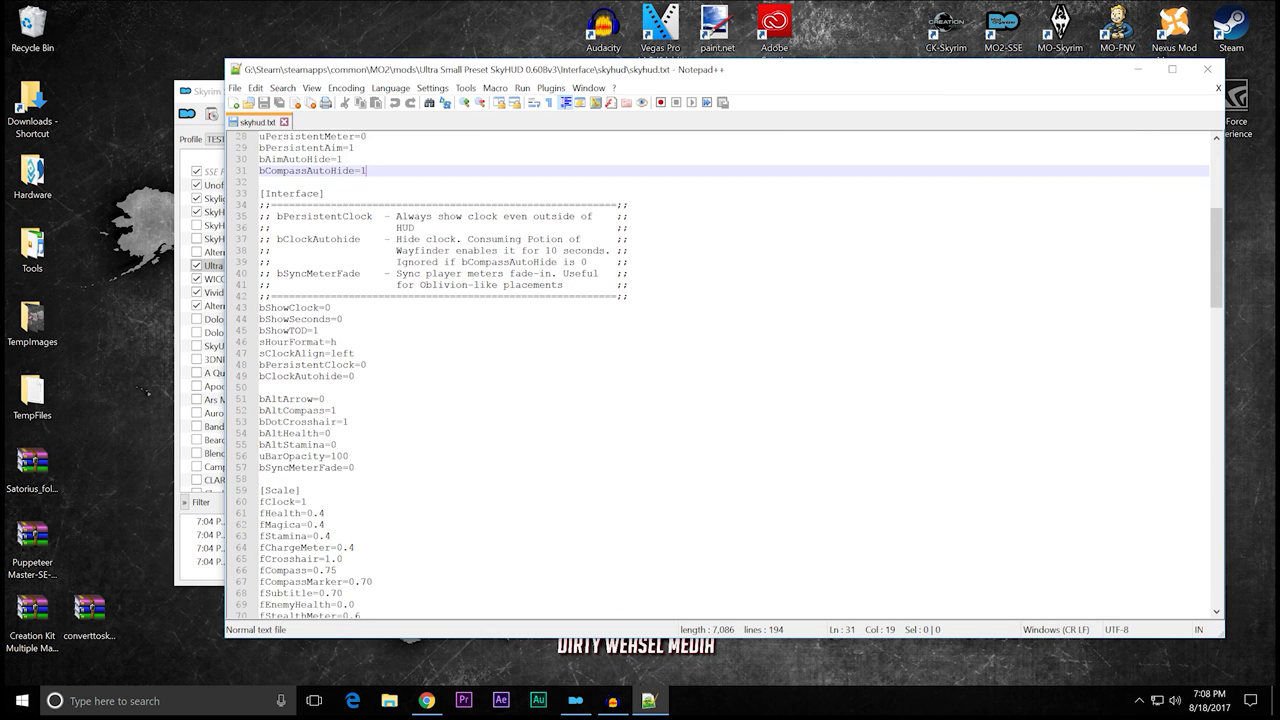
scroll(720, 375, "down", 1)
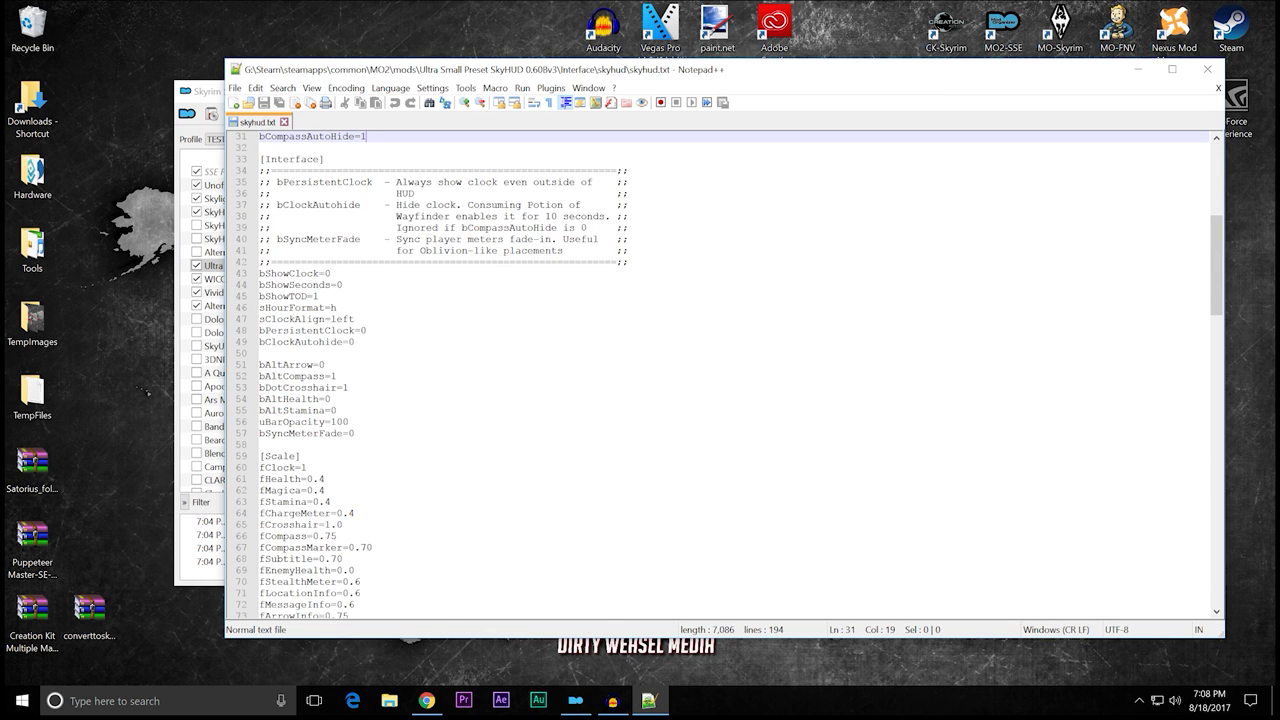
scroll(720, 375, "down", 3)
scroll(720, 375, "up", 3)
scroll(720, 375, "up", 1)
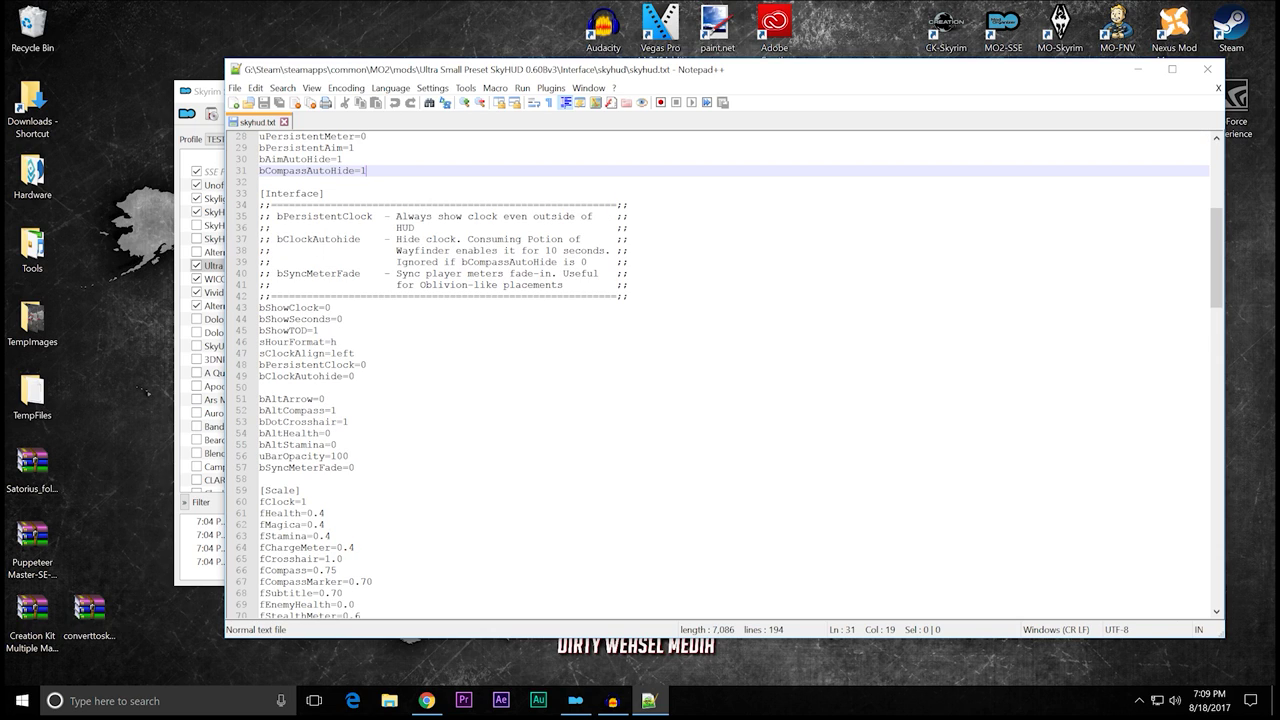
left_click(367, 364)
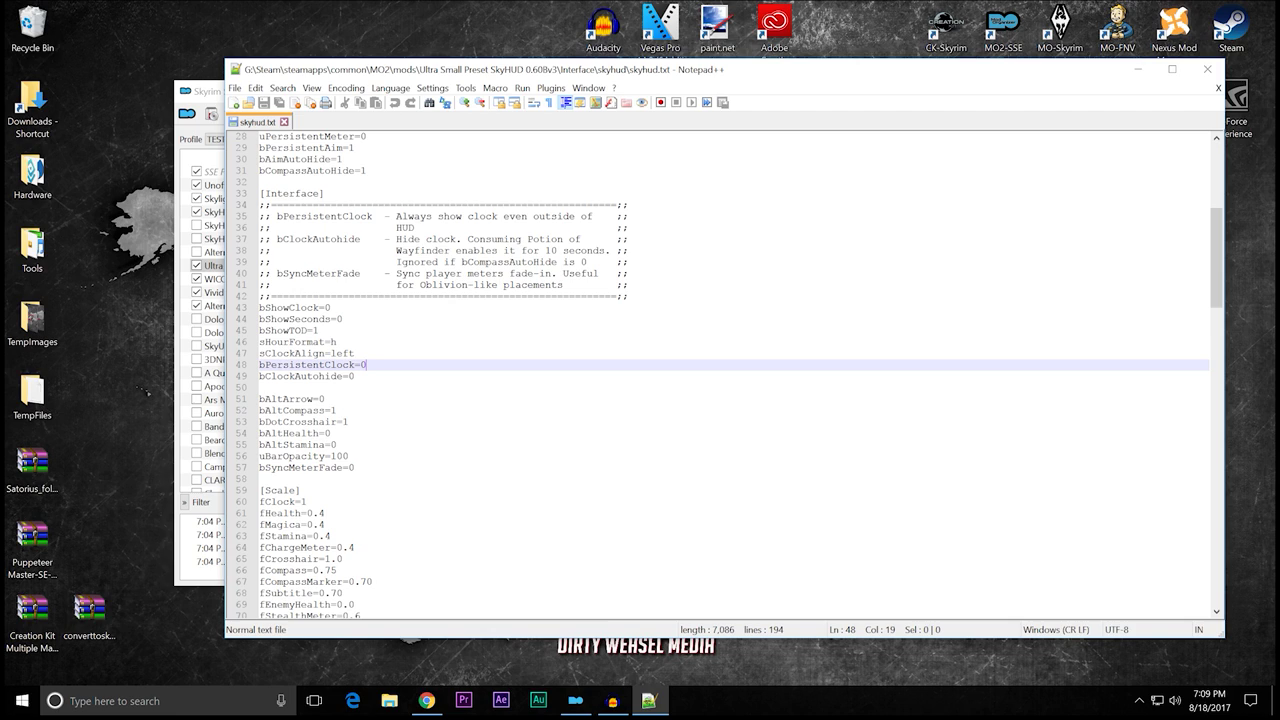
key("Down")
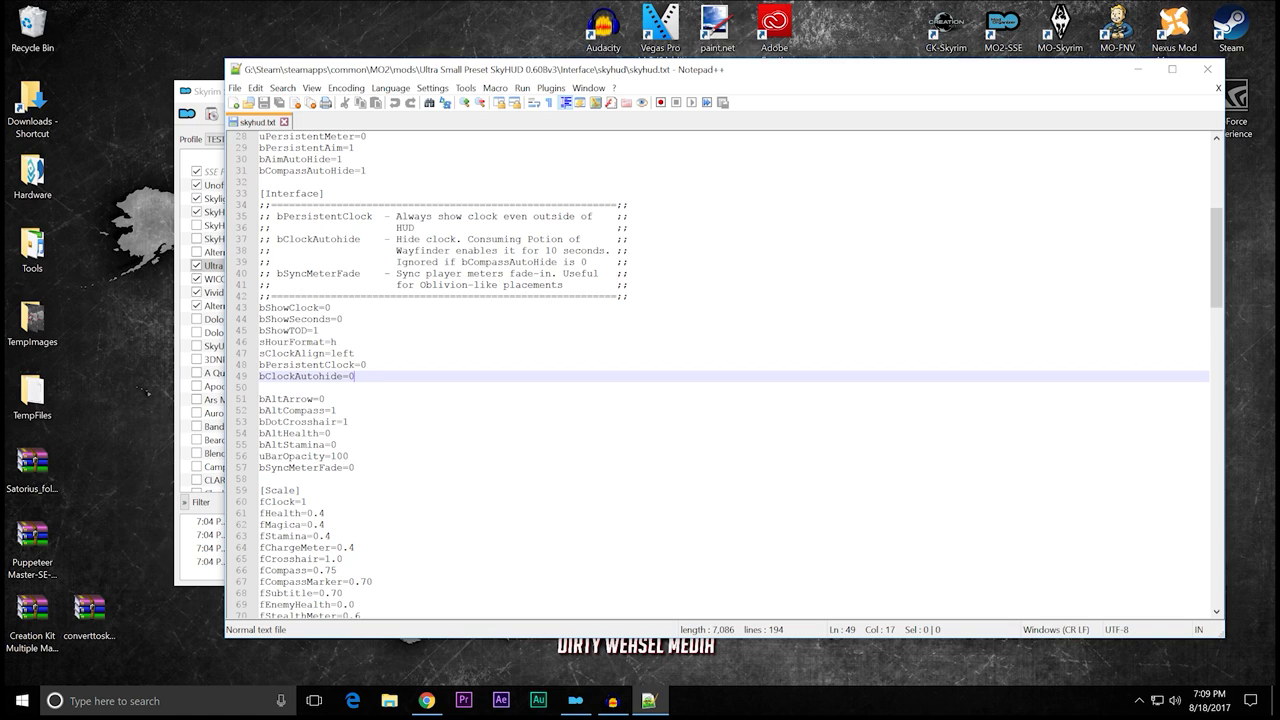
Step: Examine the alternate HUD settings in the Interface section, comparing the bAltCompass, bDotCrosshair and uBarOpacity lines
scroll(720, 375, "down", 2)
scroll(730, 371, "down", 1)
scroll(730, 371, "up", 1)
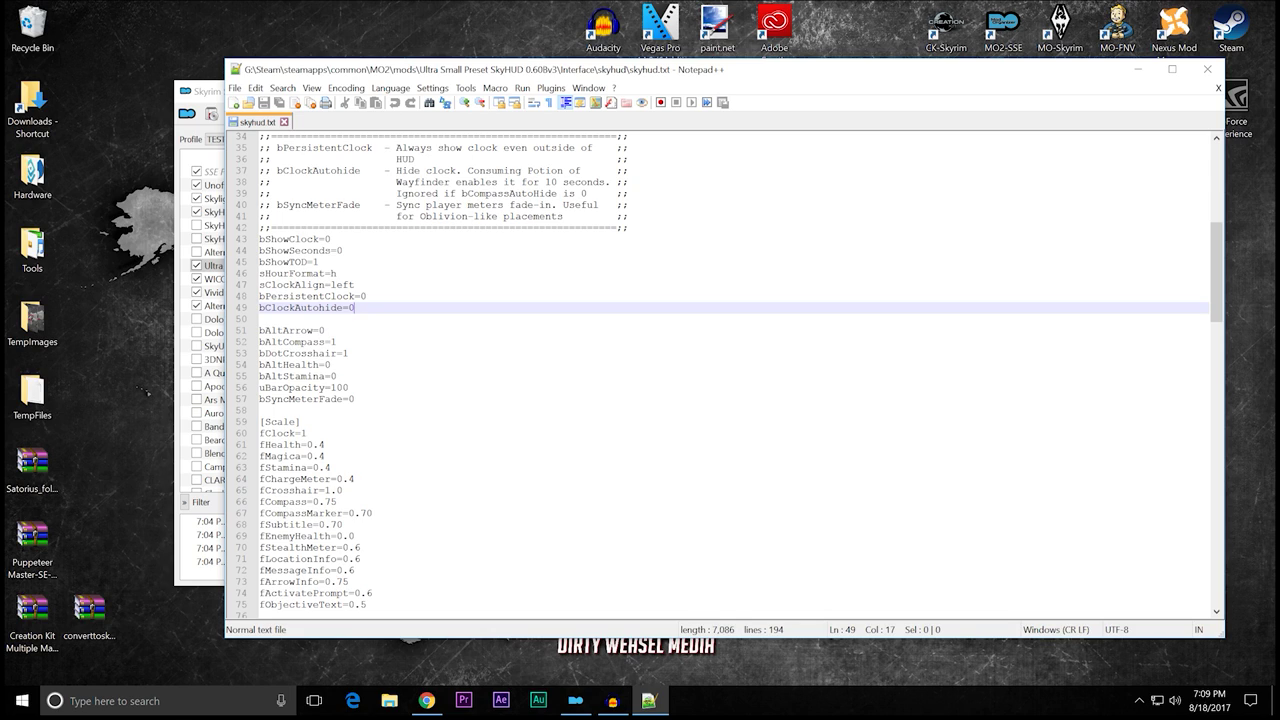
left_click(337, 342)
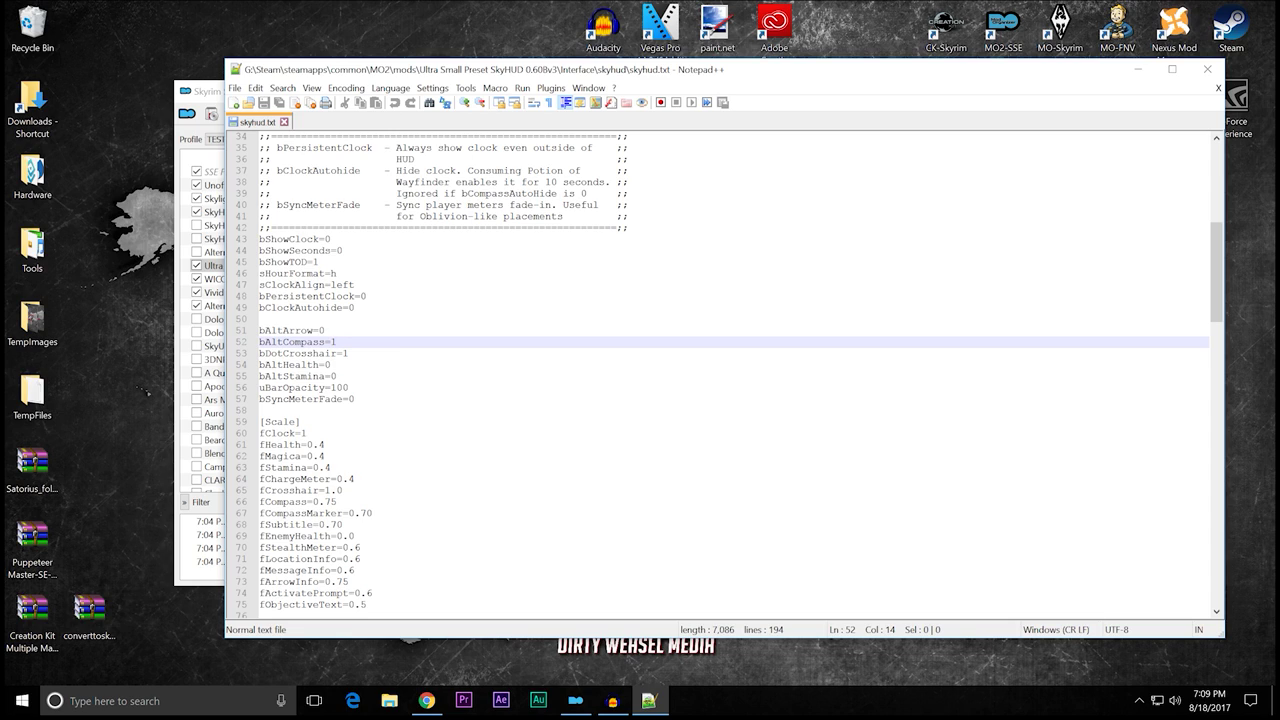
left_click(348, 353)
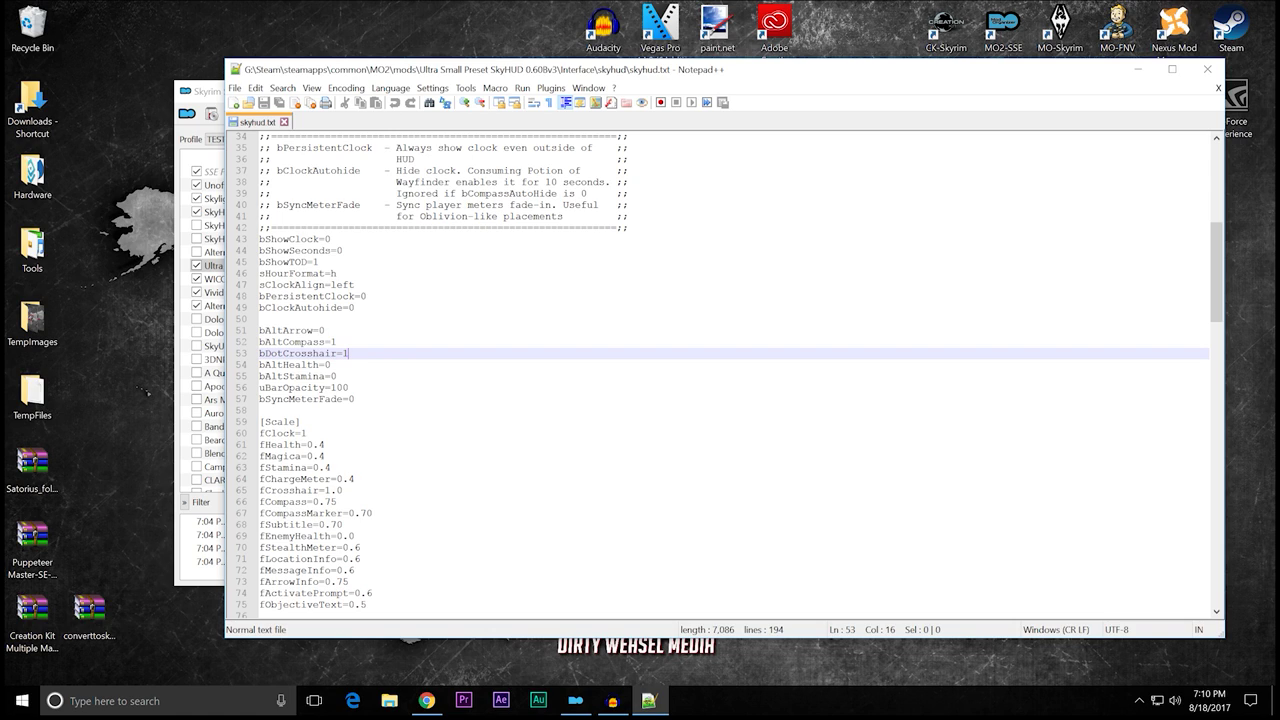
left_click(349, 387)
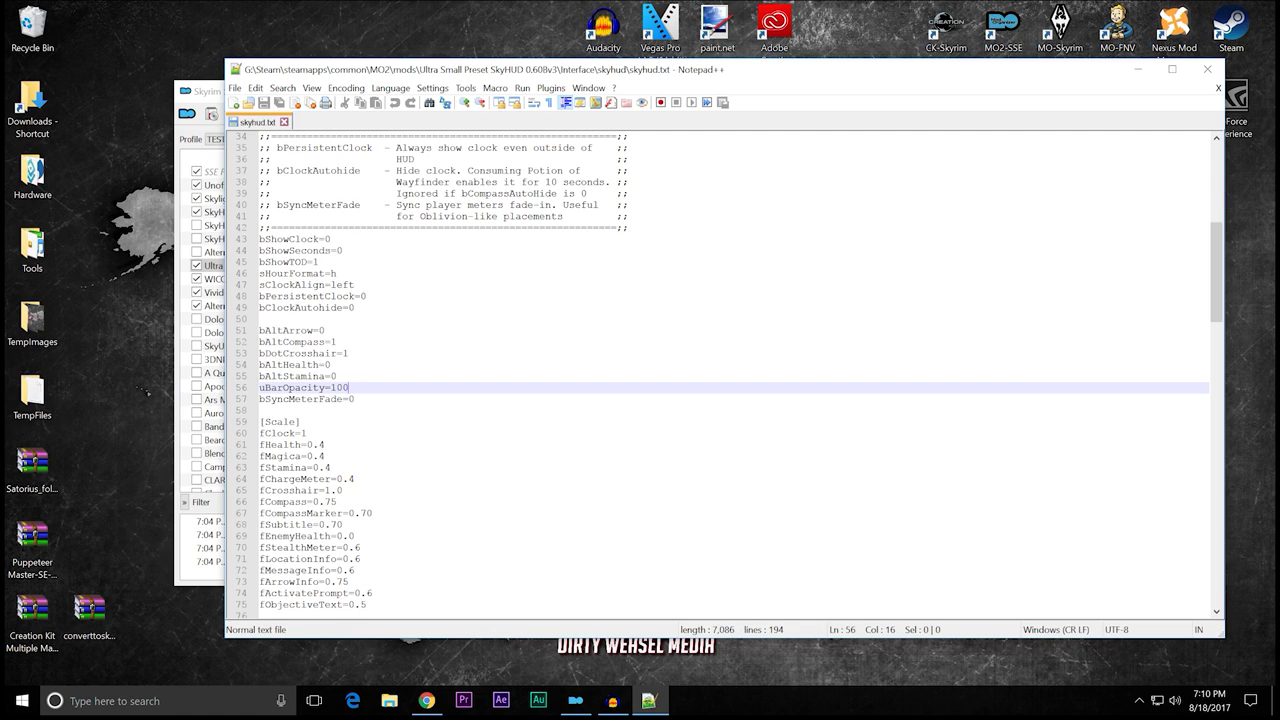
left_click(336, 342)
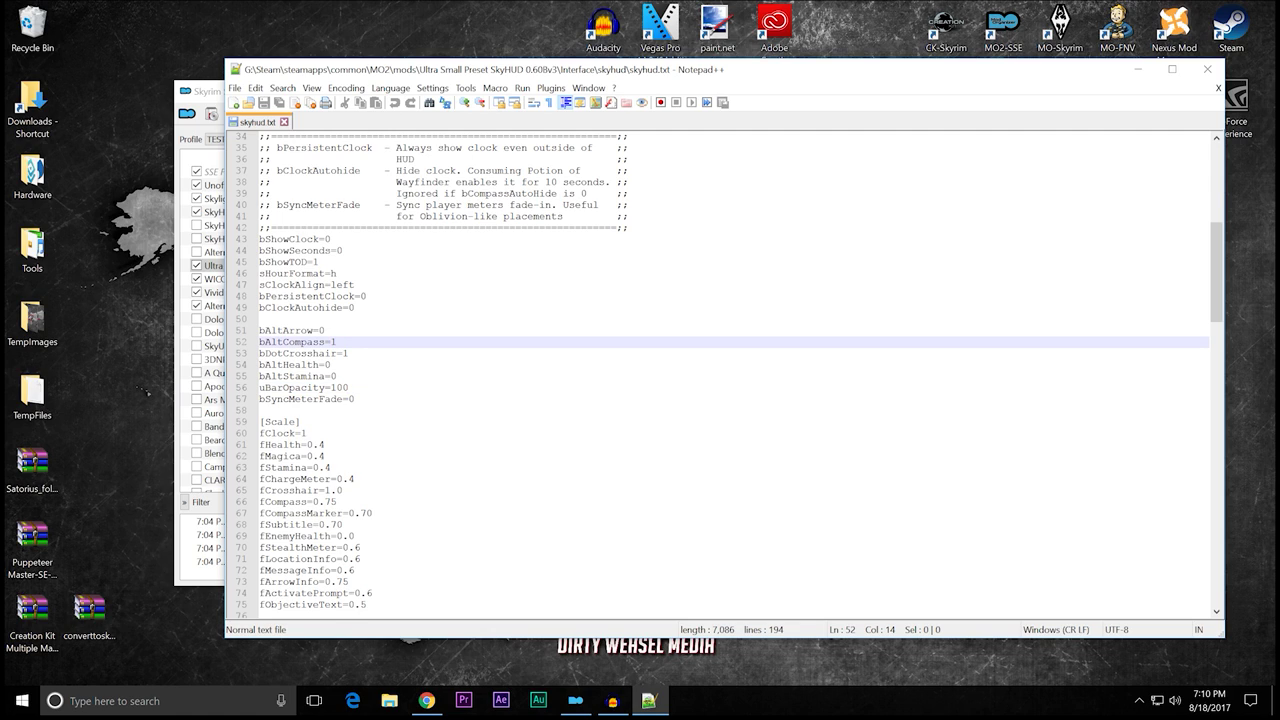
left_click(348, 353)
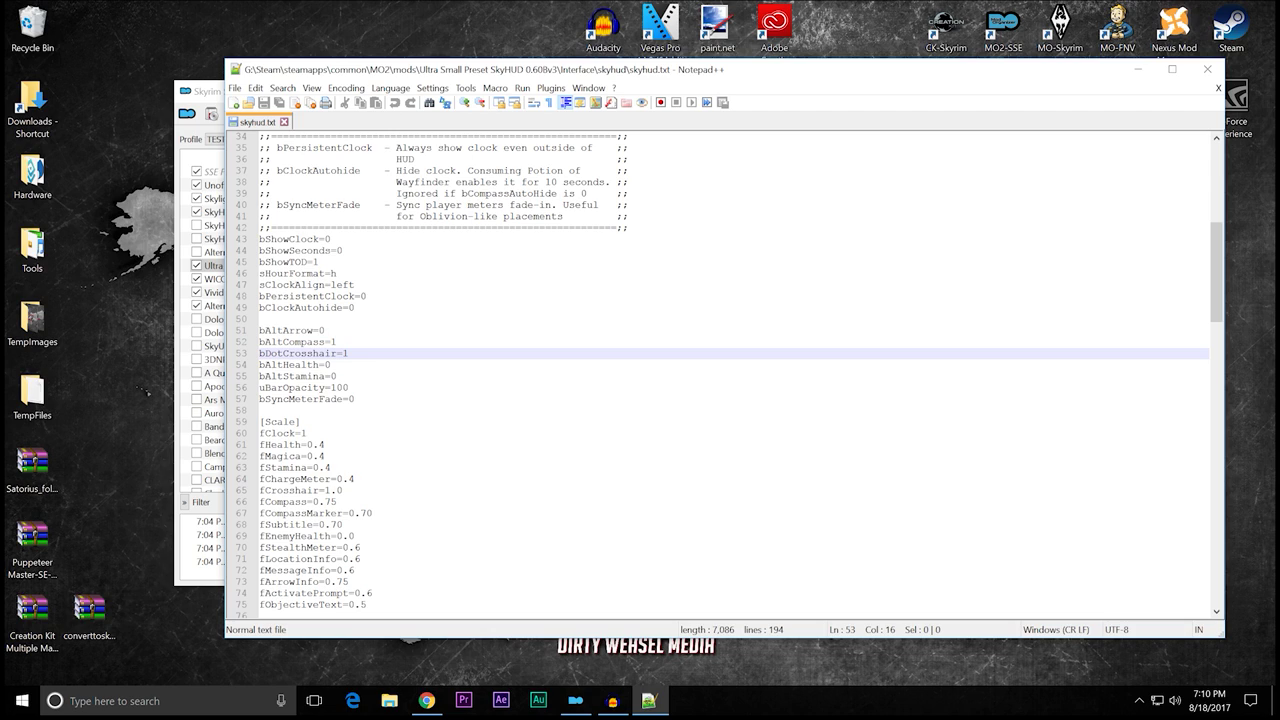
left_click(336, 342)
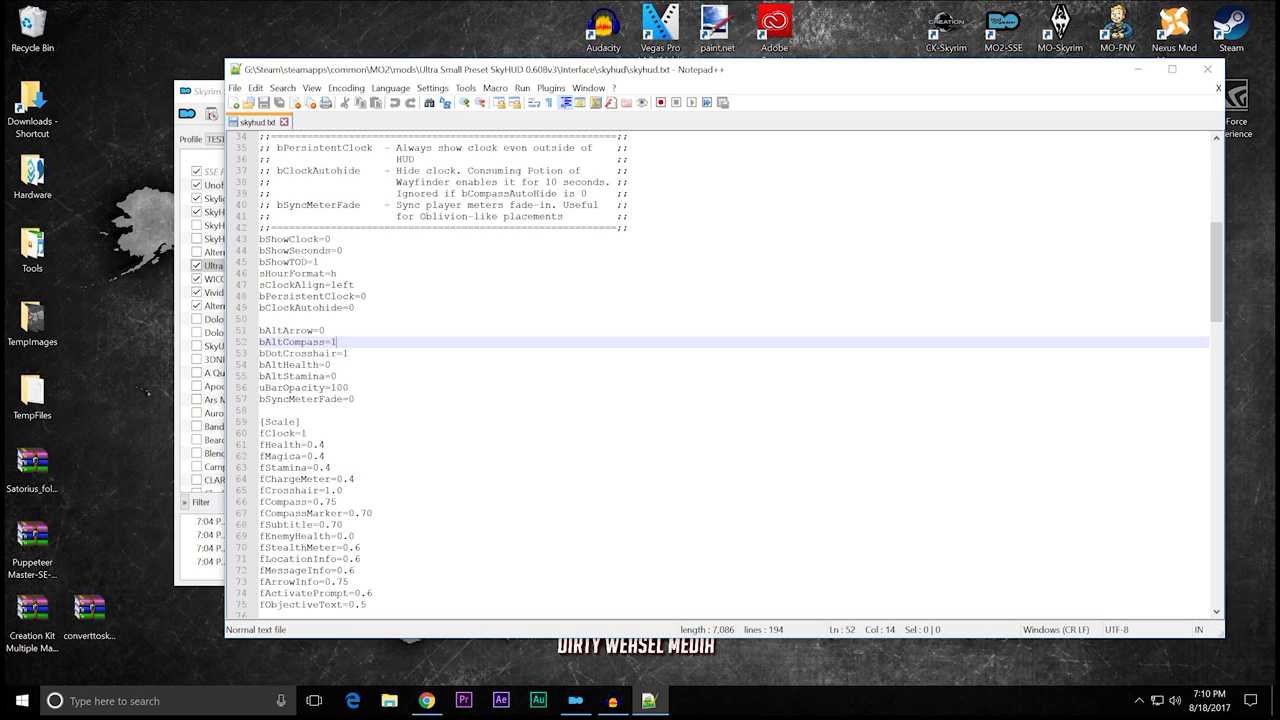
left_click(348, 387)
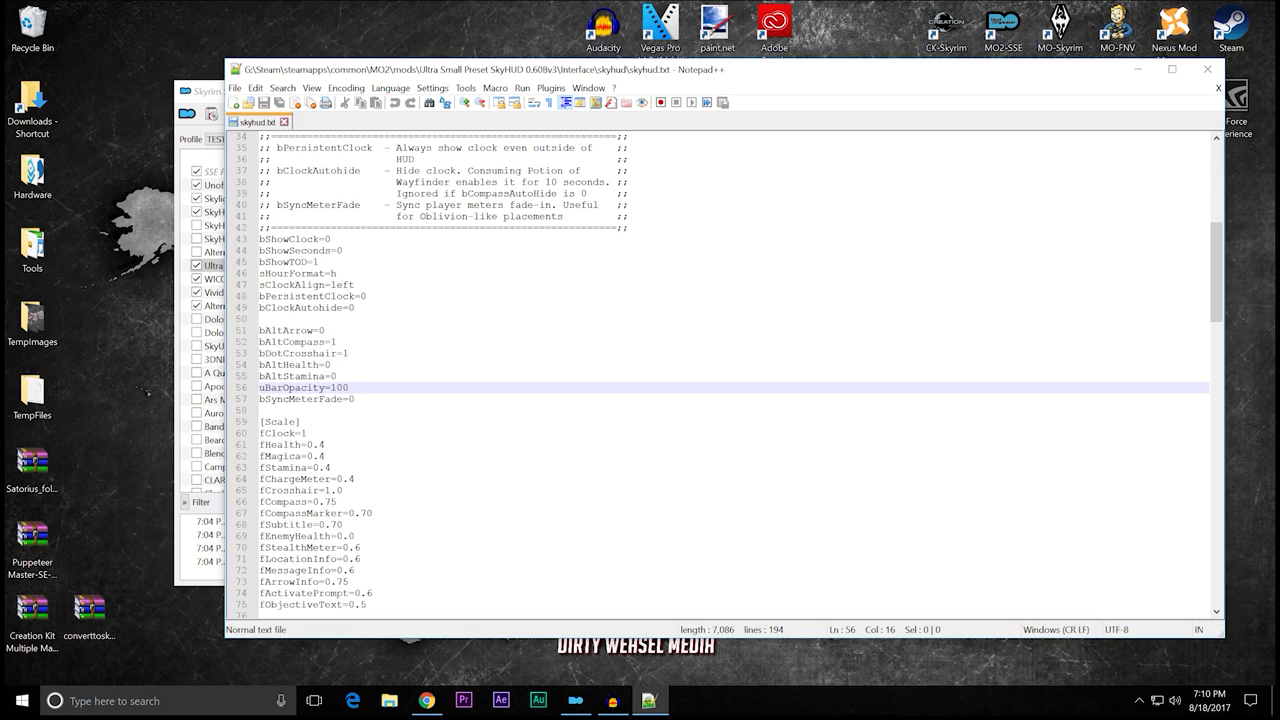
left_click(301, 342)
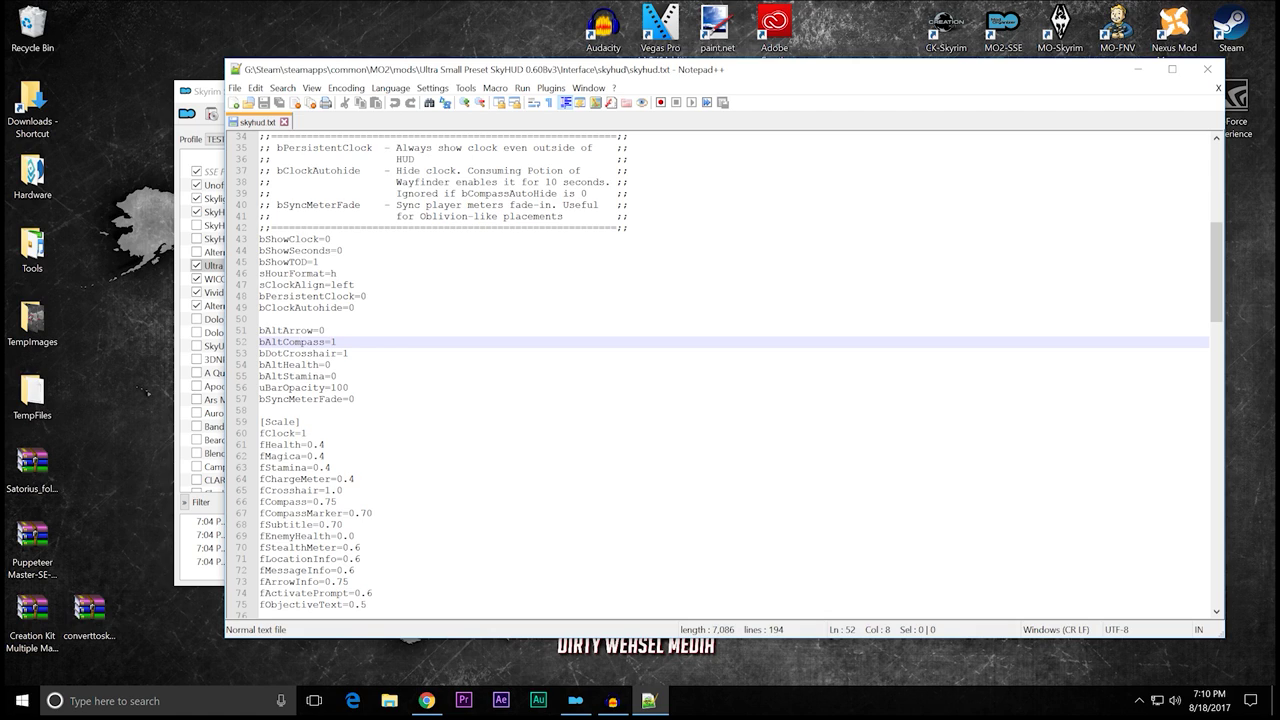
left_click(348, 353)
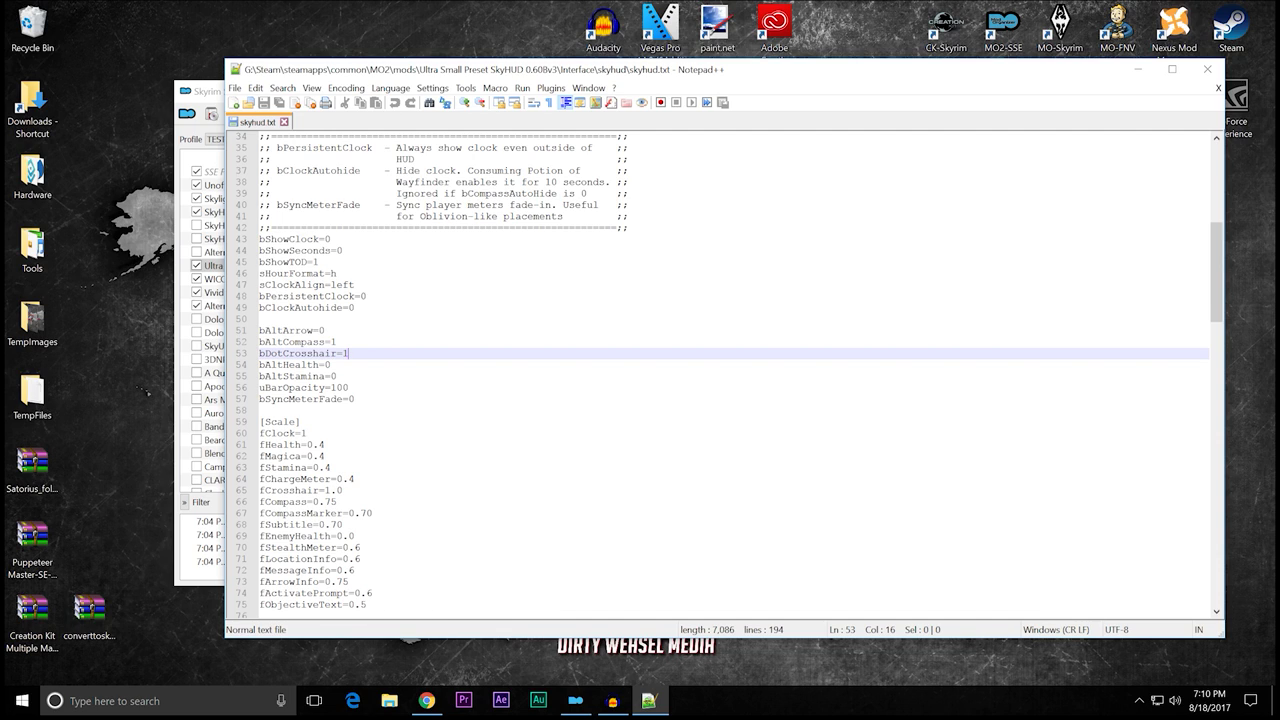
Step: Examine the HUD element sizes in the Scale section, with the cursor on the fCrosshair line
scroll(730, 375, "down", 4)
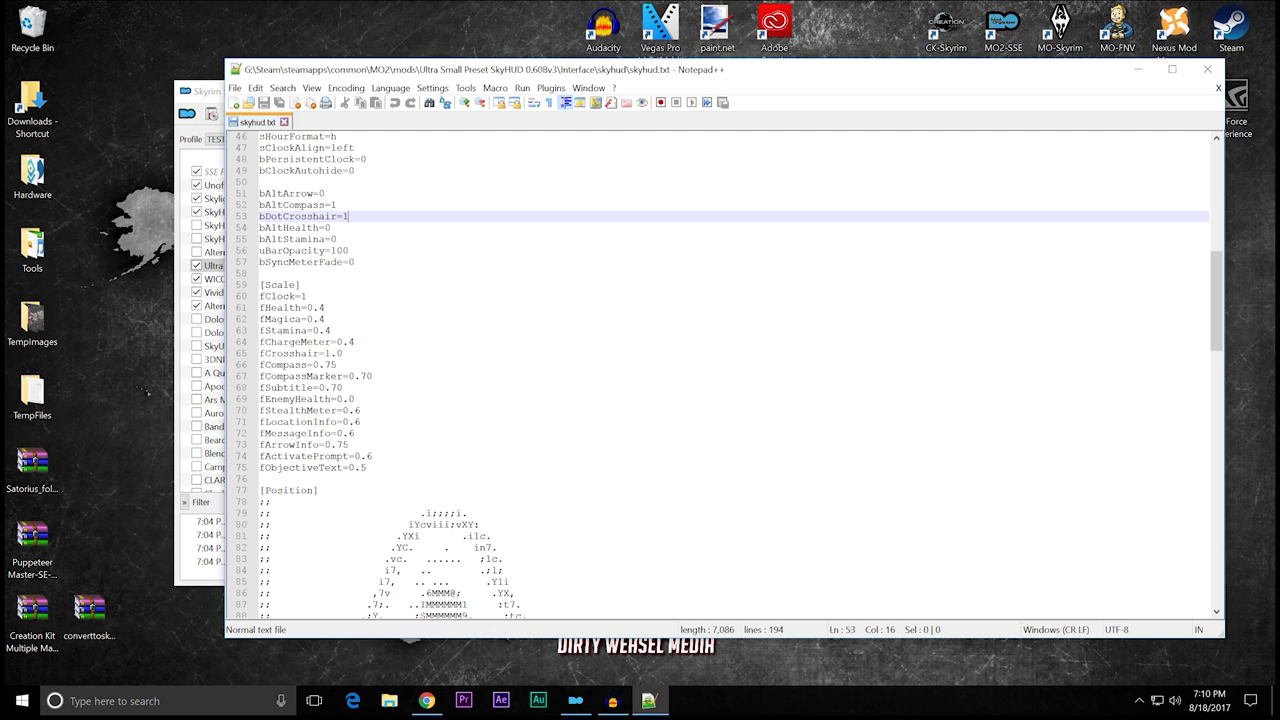
left_click(342, 353)
scroll(729, 376, "up", 2)
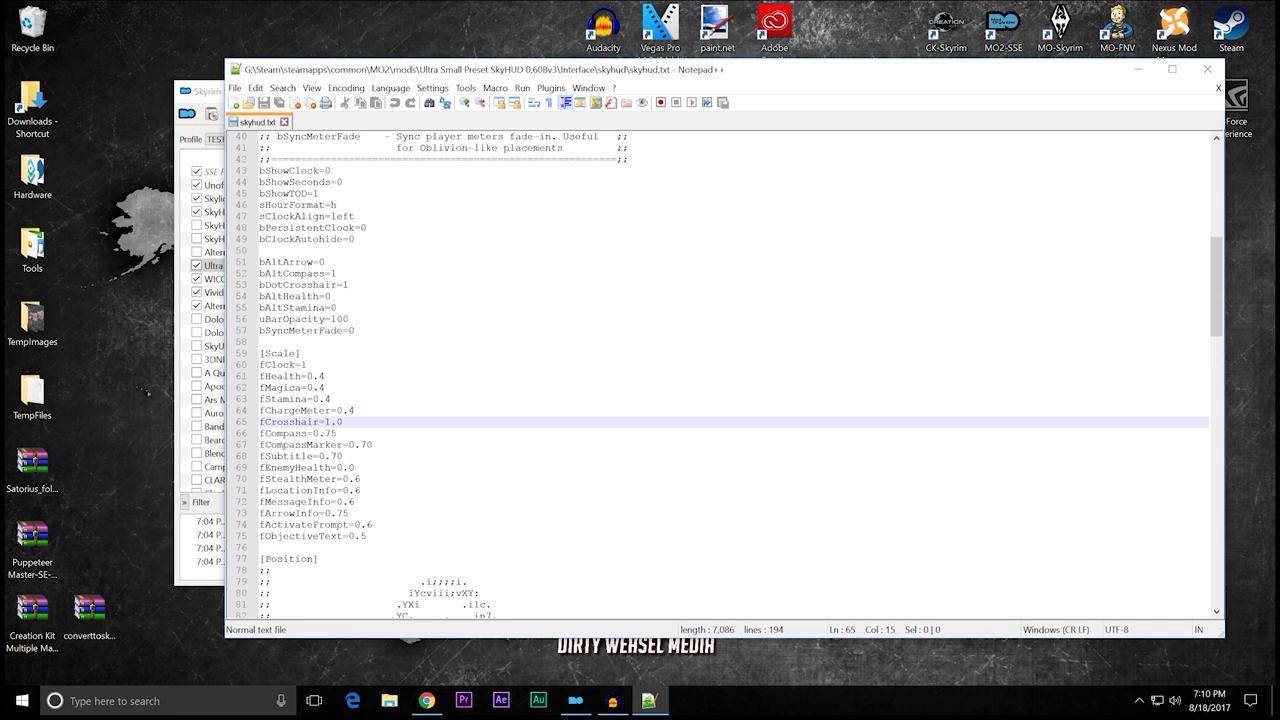
scroll(730, 375, "down", 1)
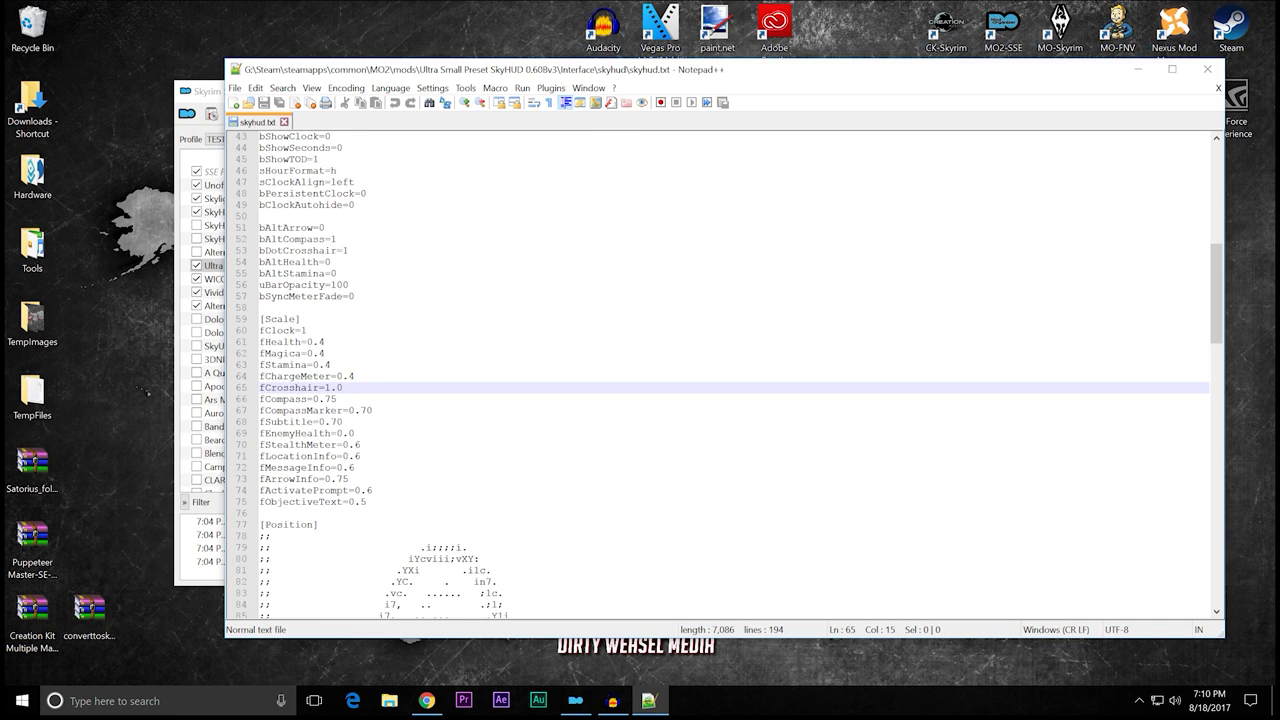
Step: Examine the Position section of skyhud.txt, going through the bLockEnemyHealth, fEnemyHealthPosX and fEnemyHealthPosY lines
scroll(730, 375, "down", 10)
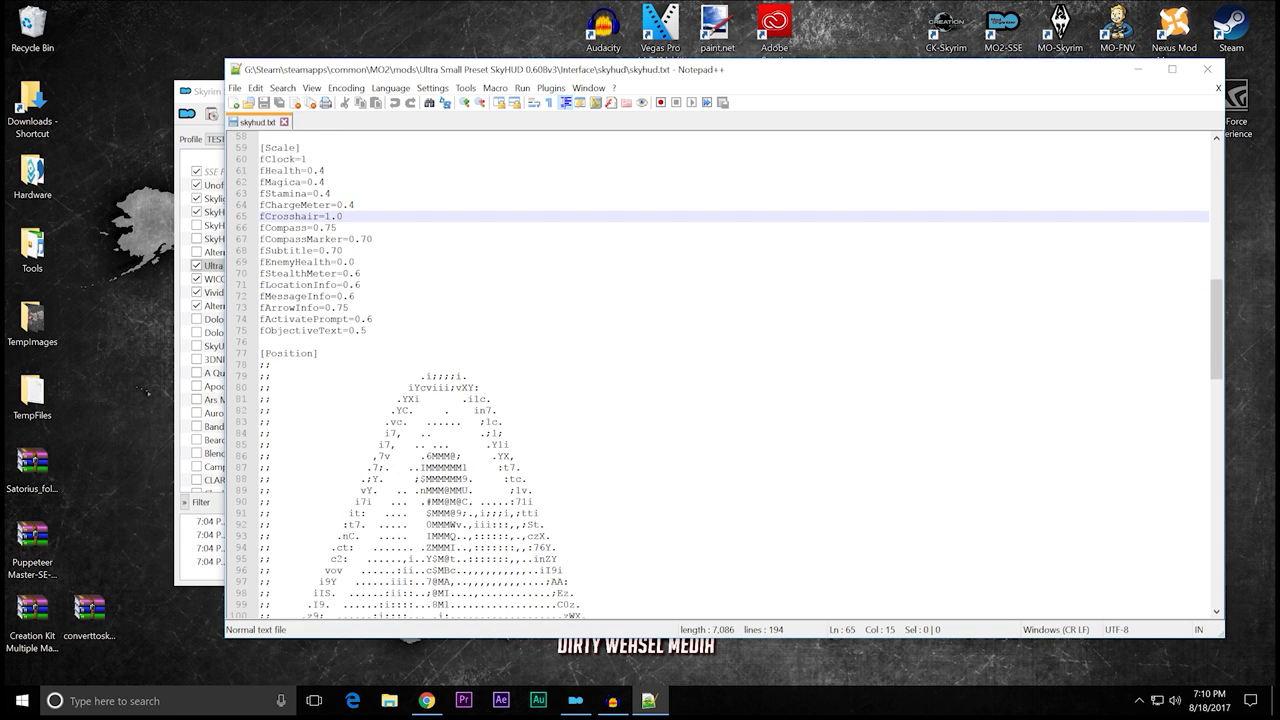
scroll(730, 375, "down", 10)
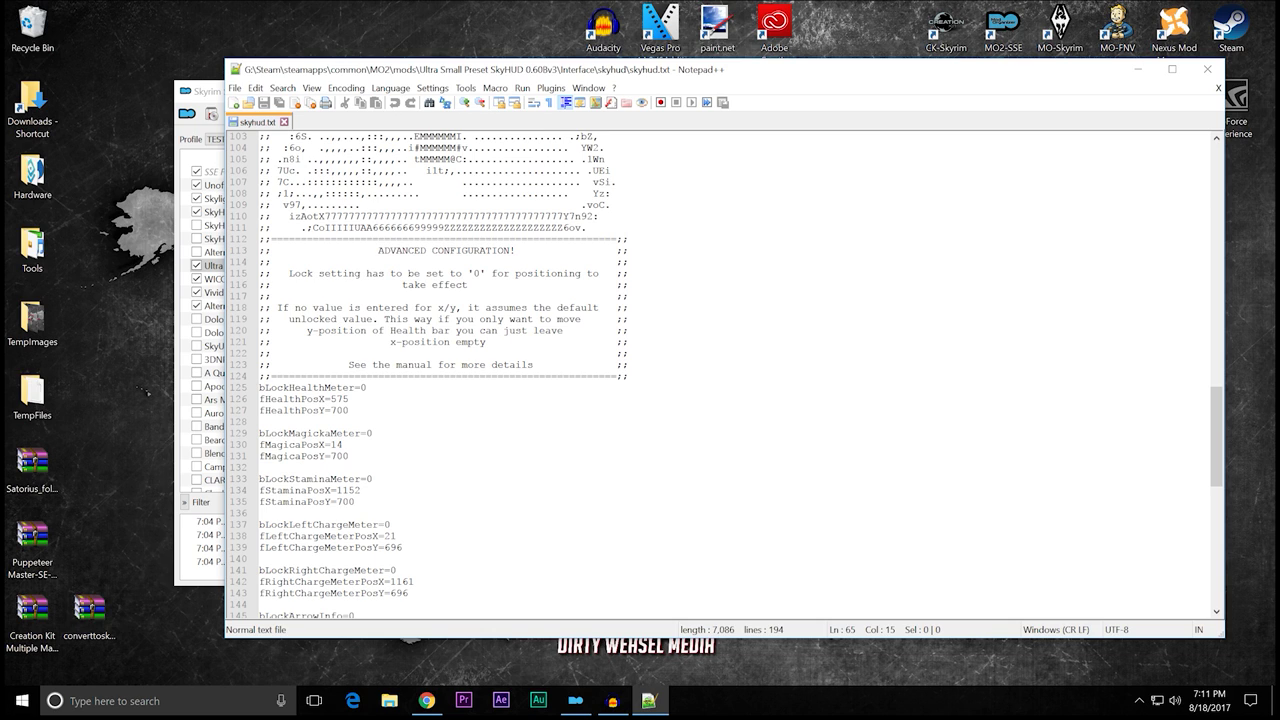
scroll(730, 375, "down", 5)
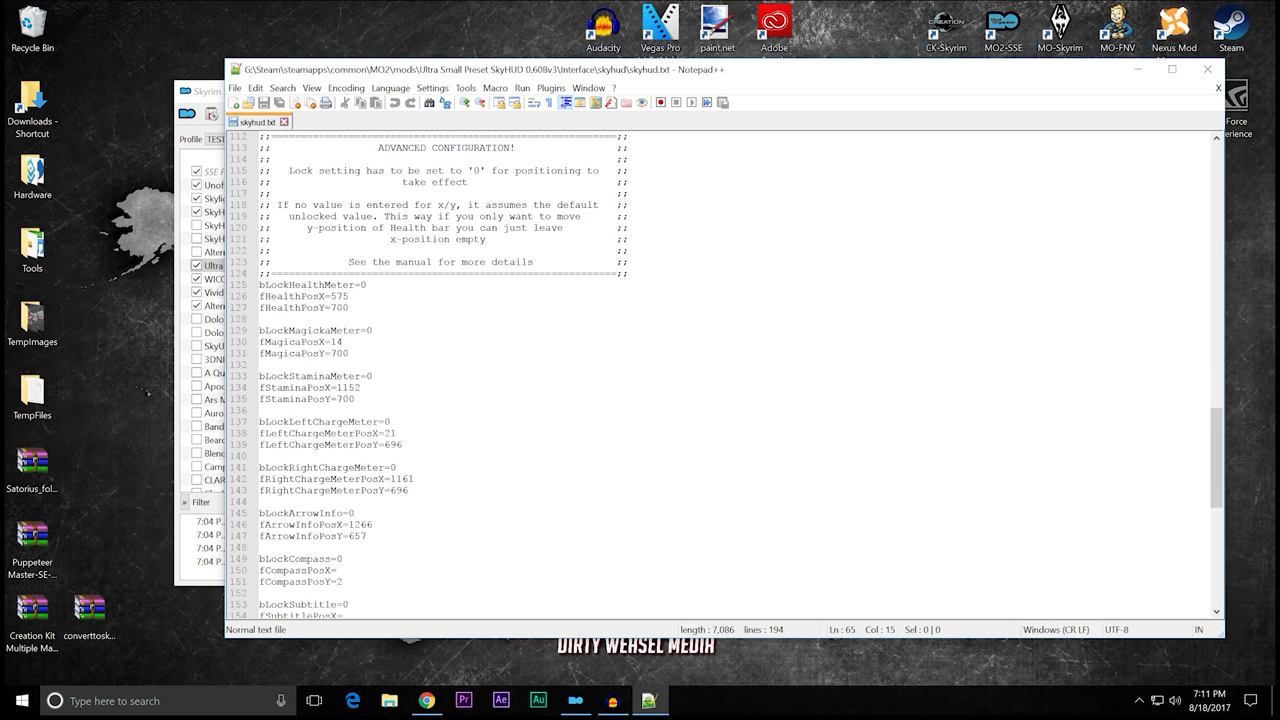
scroll(730, 375, "down", 5)
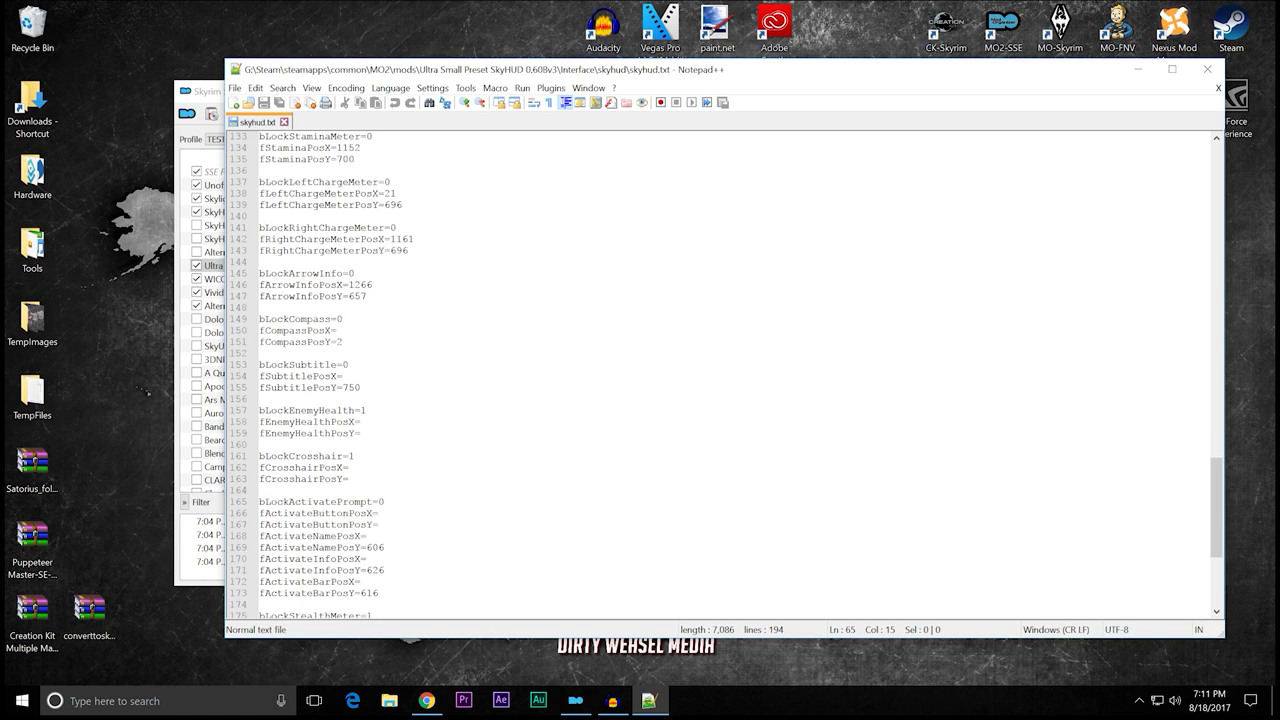
left_click(367, 410)
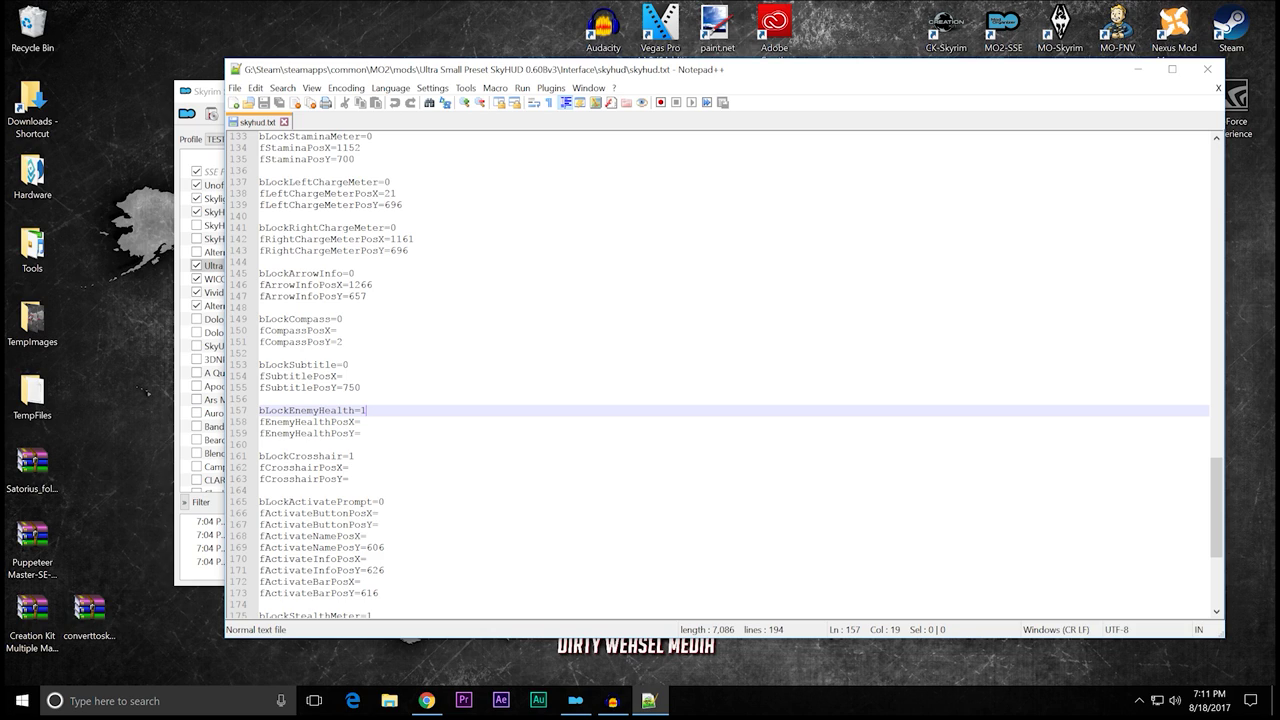
left_click(360, 422)
left_click(361, 433)
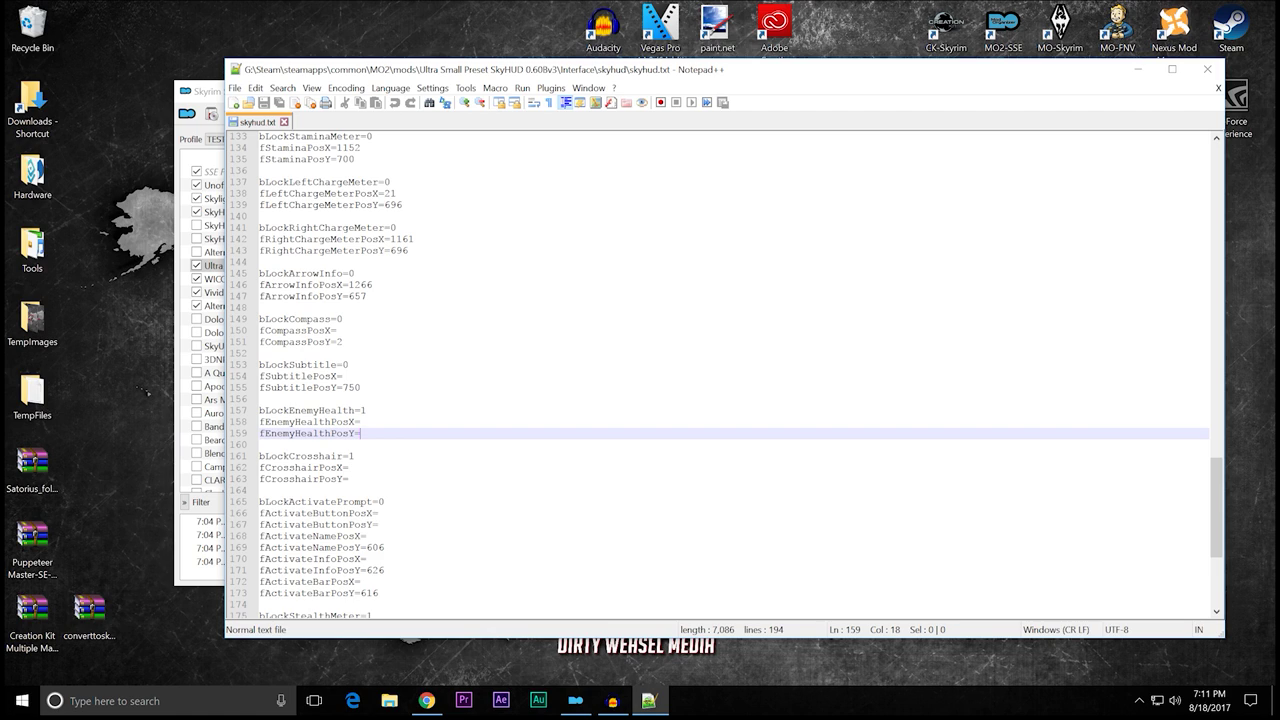
left_click(366, 410)
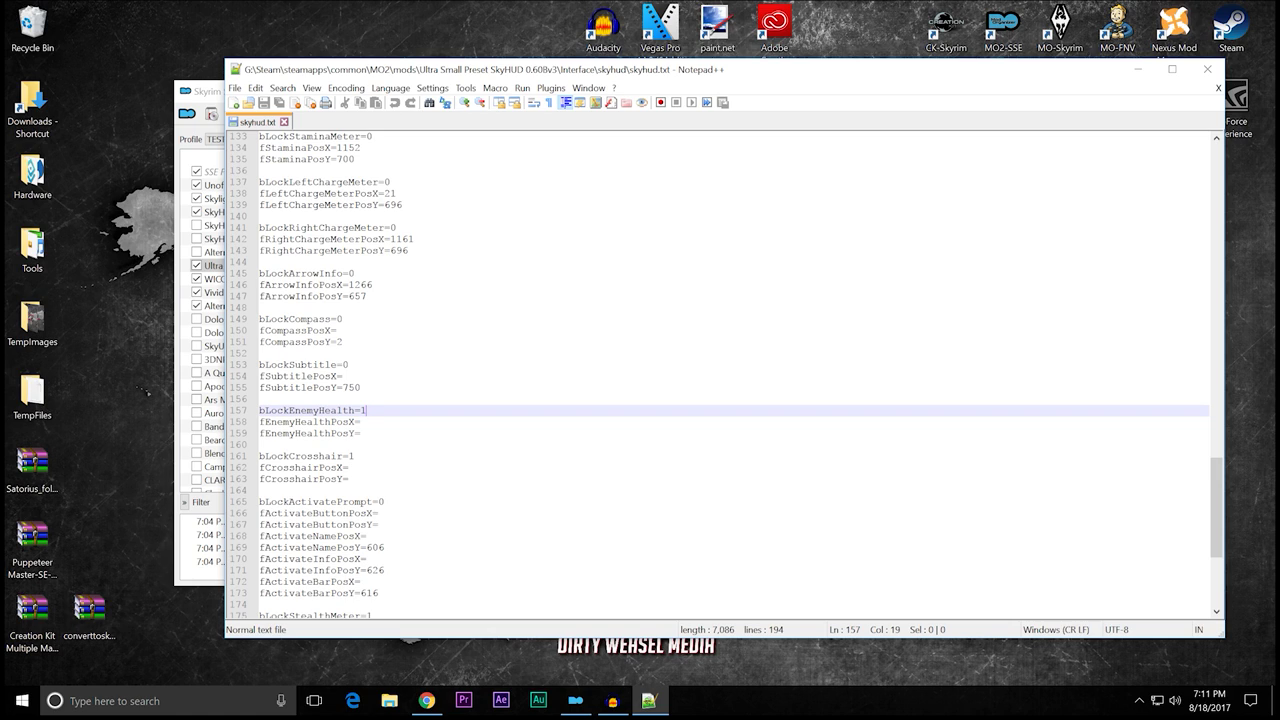
Step: Examine the activate prompt positioning in the Position section, going through the bLockActivatePrompt, fActivateNamePosY, fActivateInfoPosY and fActivateBarPosY lines
scroll(730, 375, "down", 2)
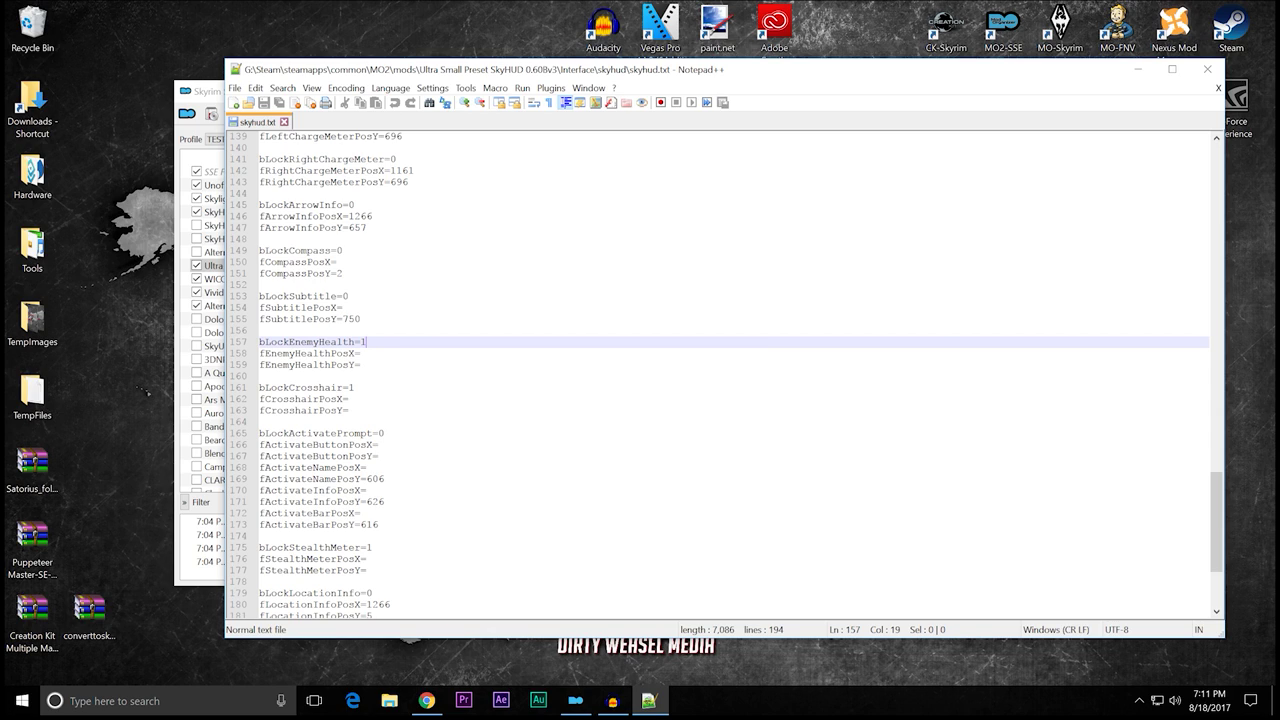
scroll(729, 375, "up", 8)
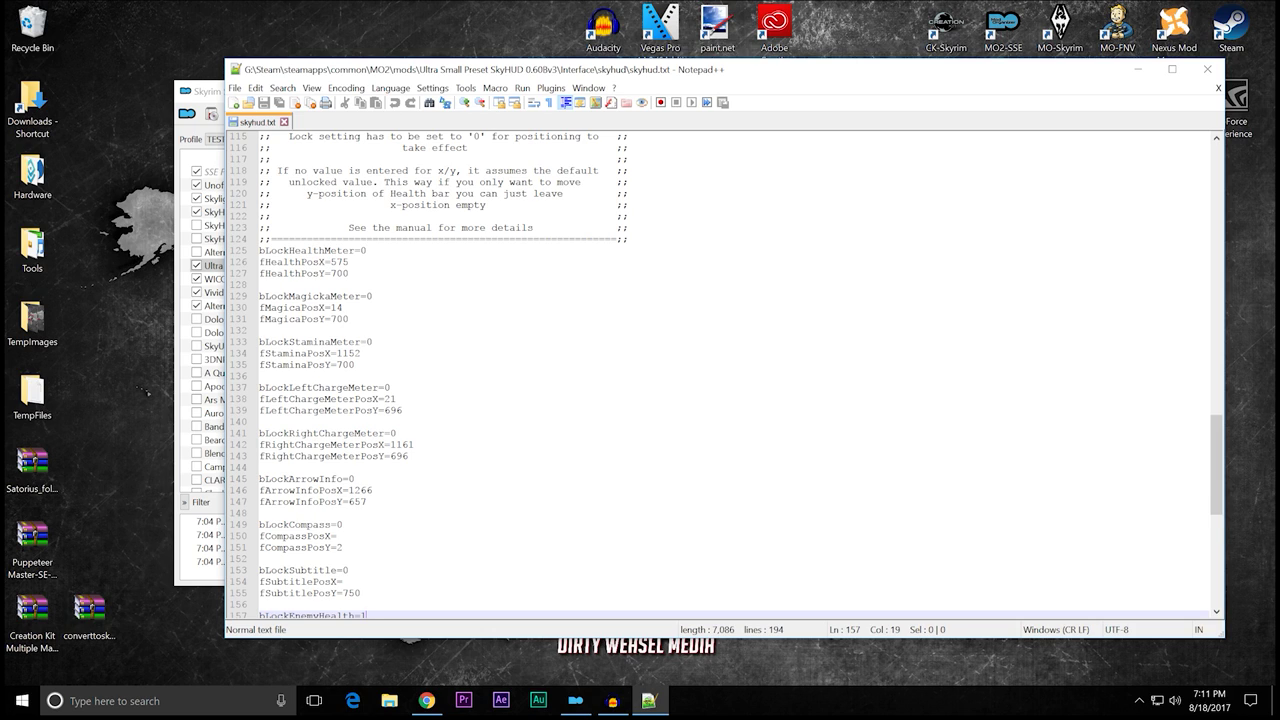
scroll(729, 375, "down", 4)
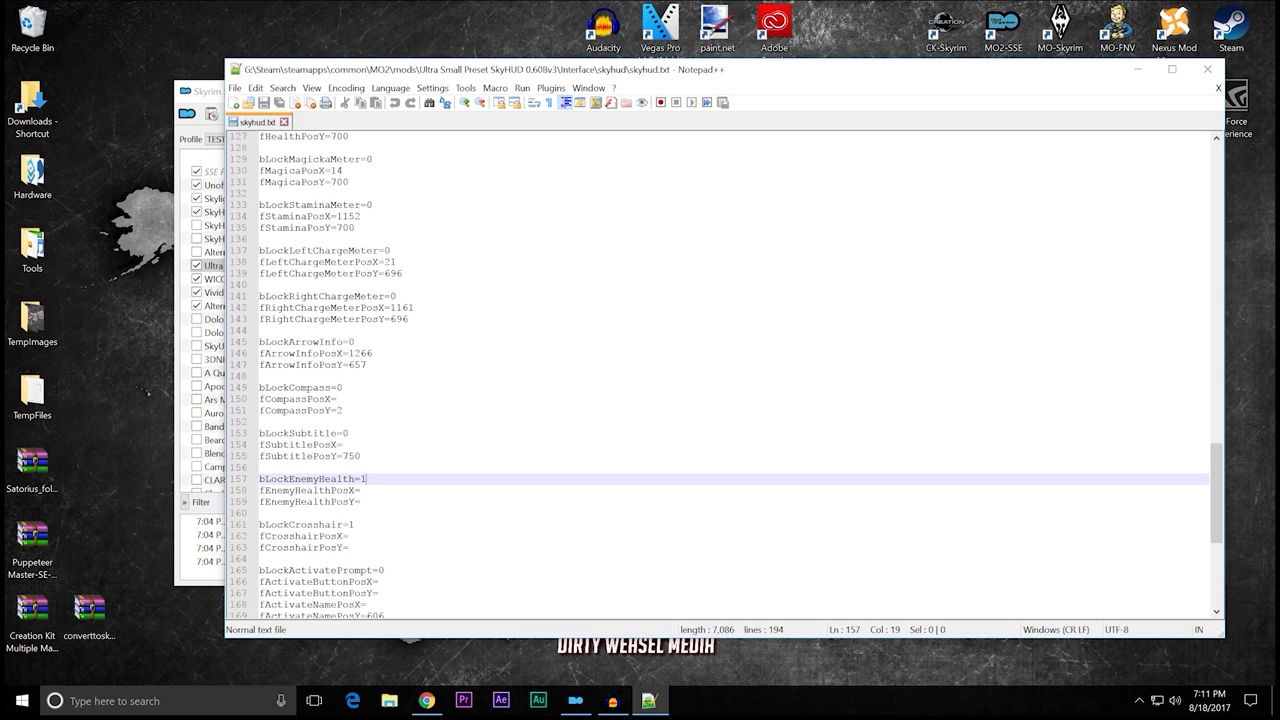
scroll(729, 375, "down", 7)
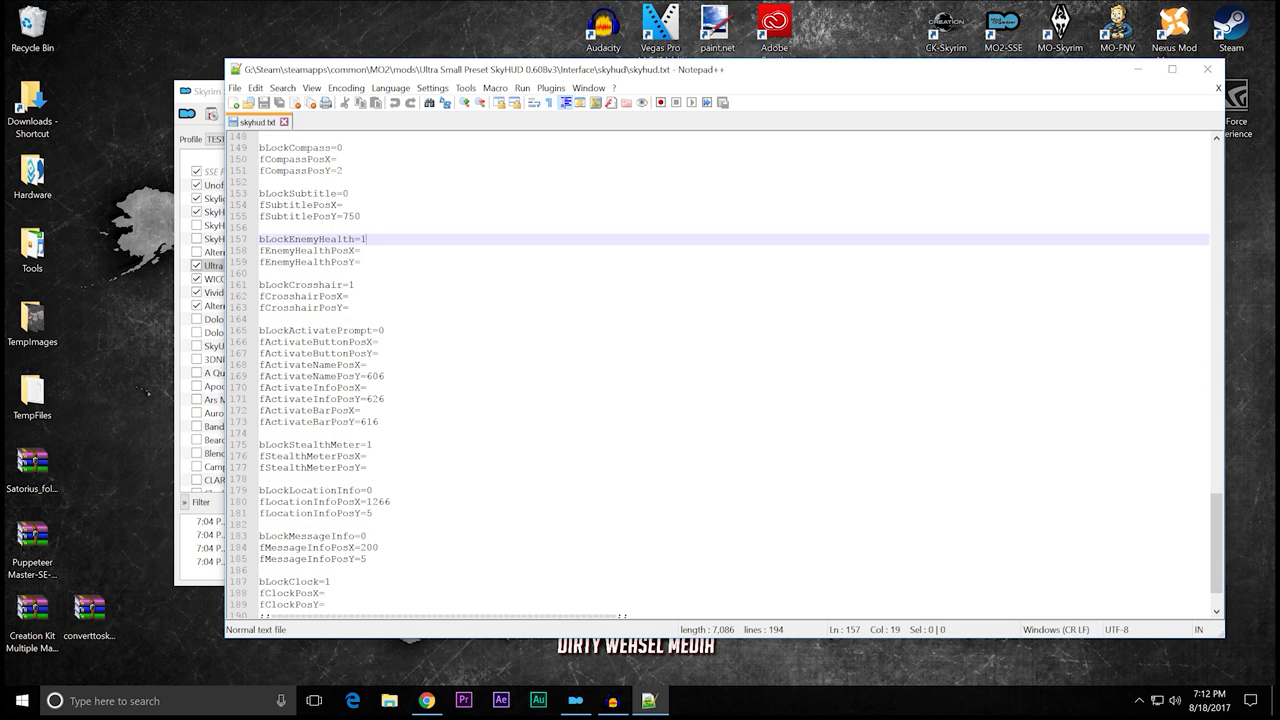
left_click(385, 330)
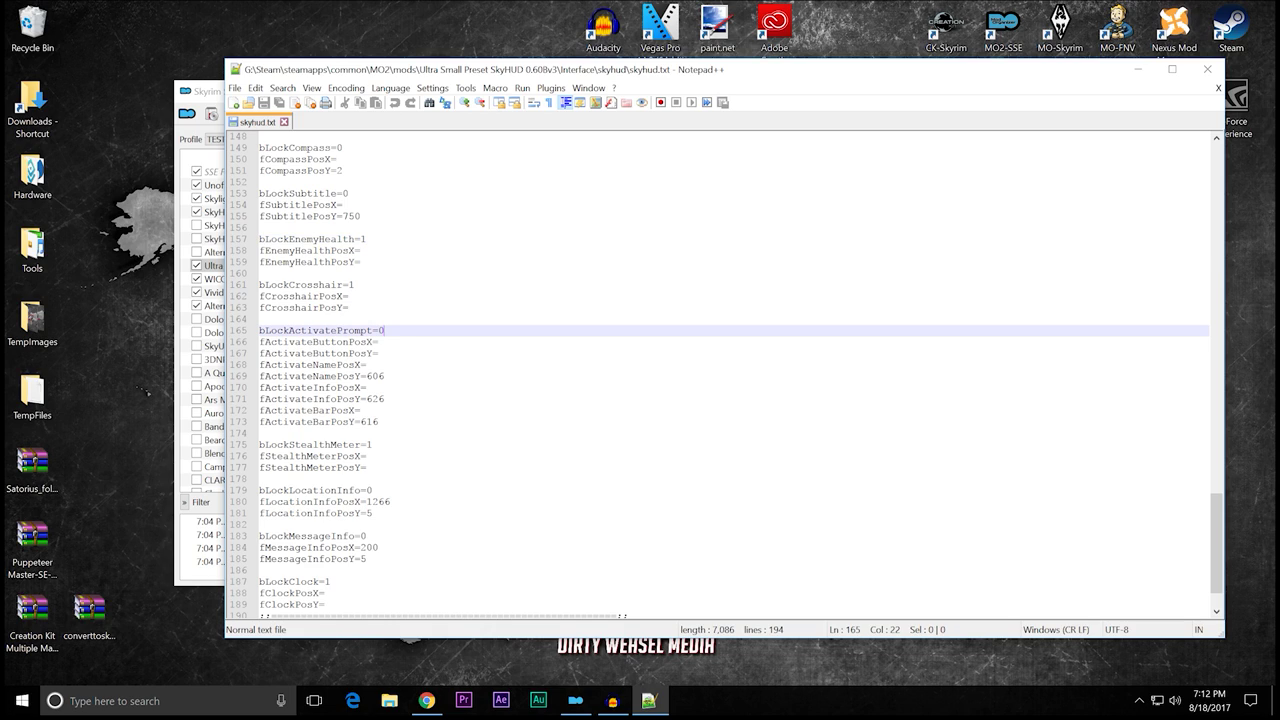
left_click(385, 376)
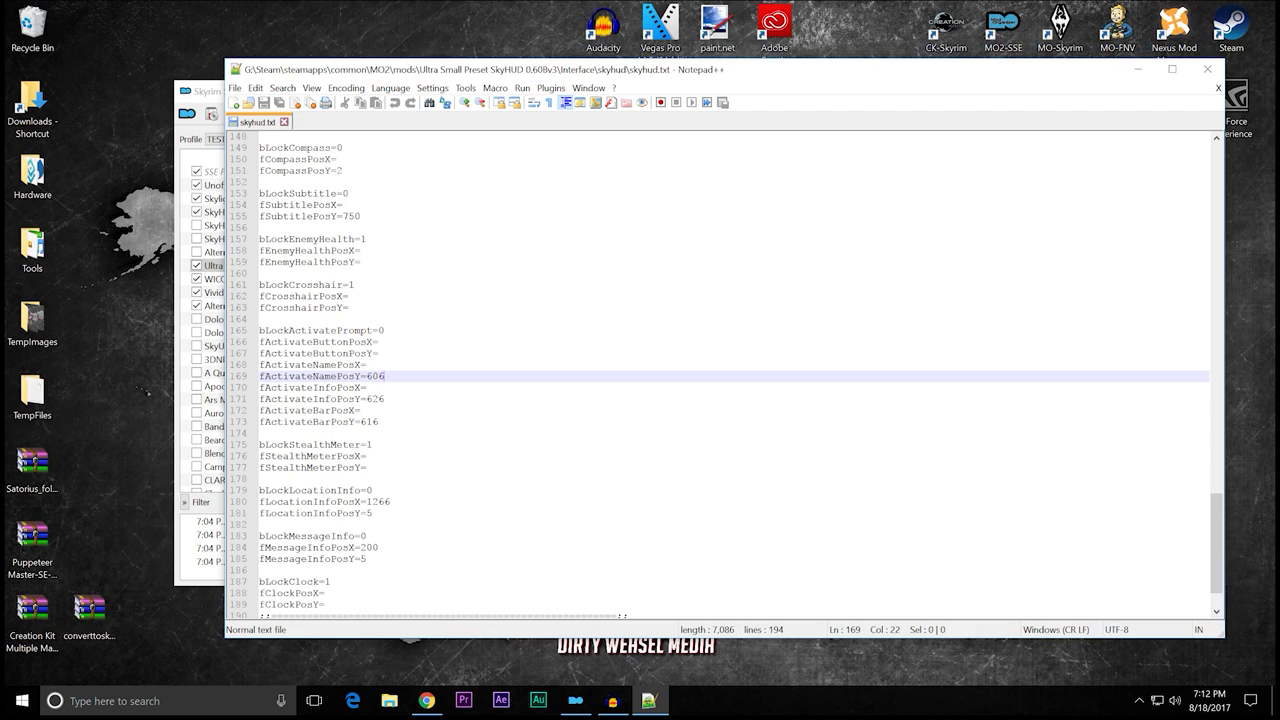
left_click(385, 399)
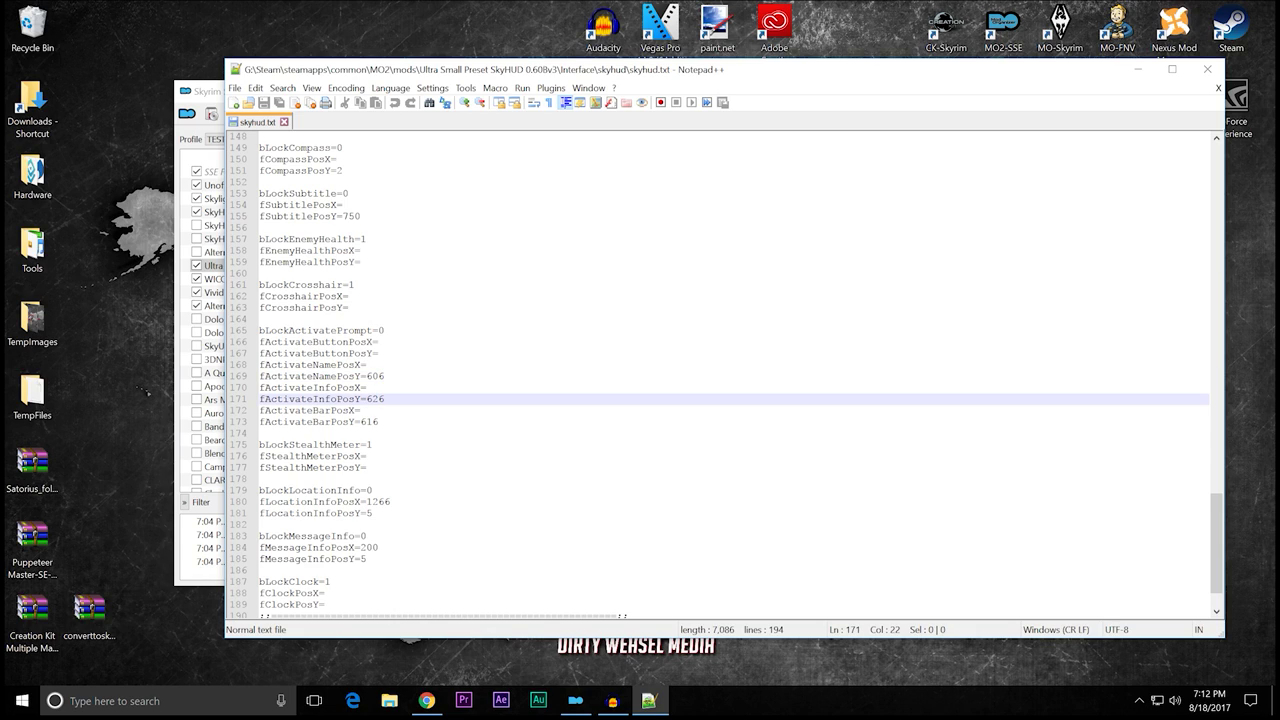
left_click(385, 376)
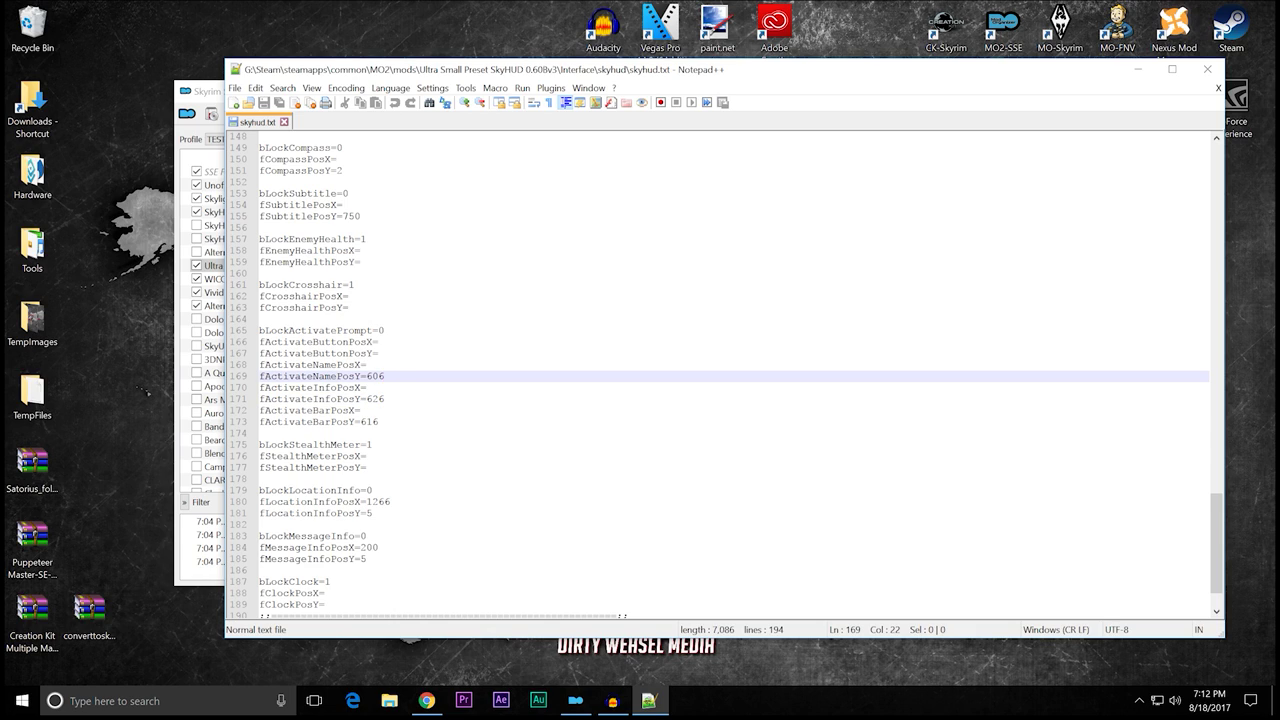
left_click(385, 399)
left_click(380, 422)
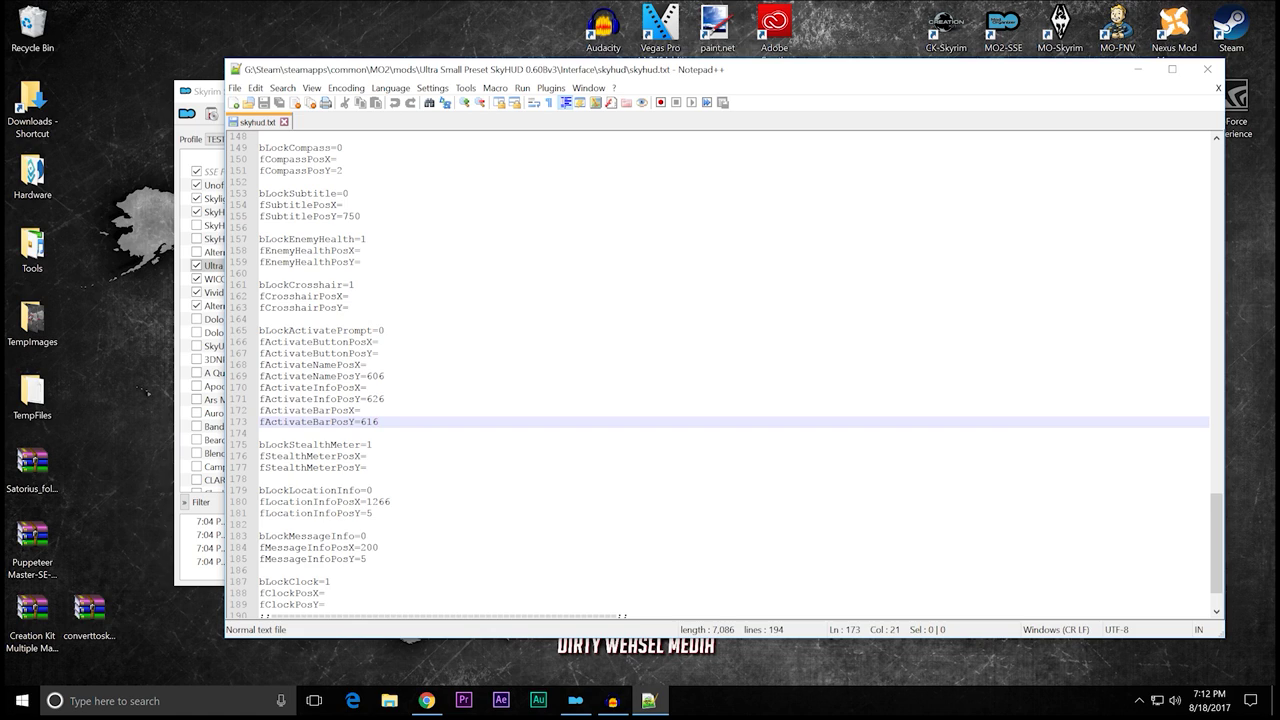
Step: Compare the fActivateNamePosY and fActivateInfoPosY lines again and return the cursor to the bLockActivatePrompt line
key("Up")
key("Up")
key("Up")
key("Up")
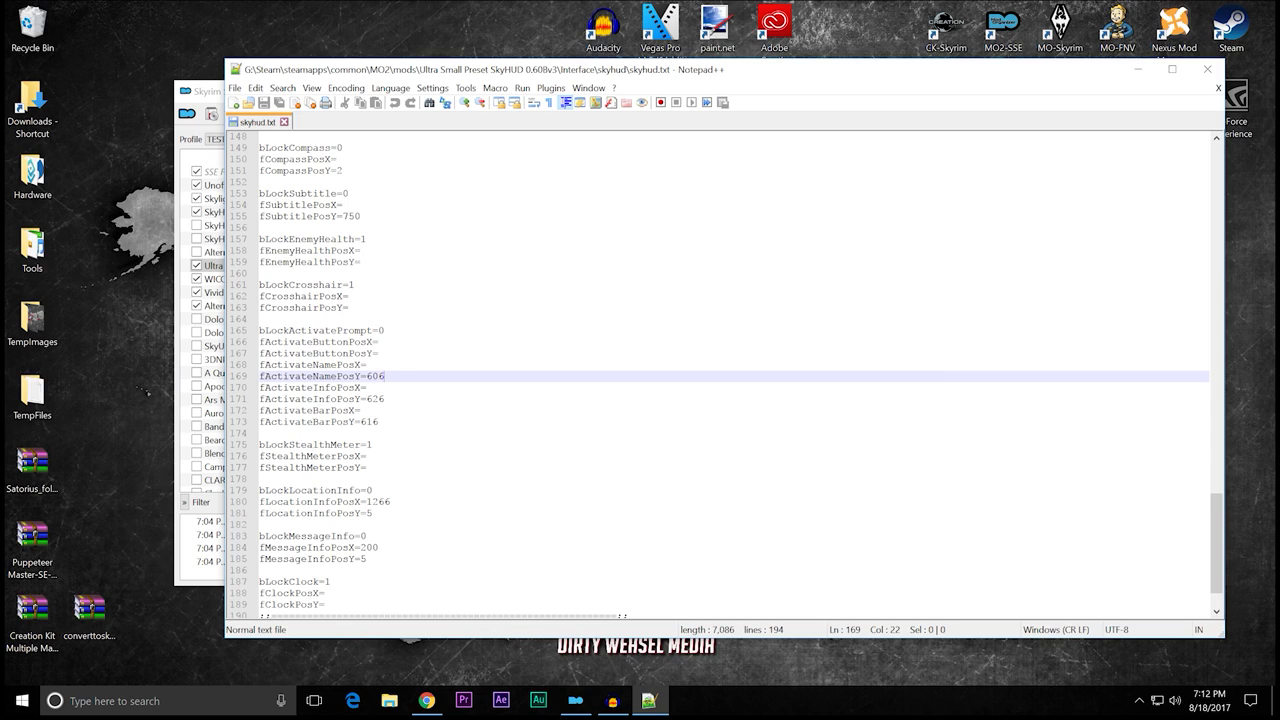
key("Down")
key("Down")
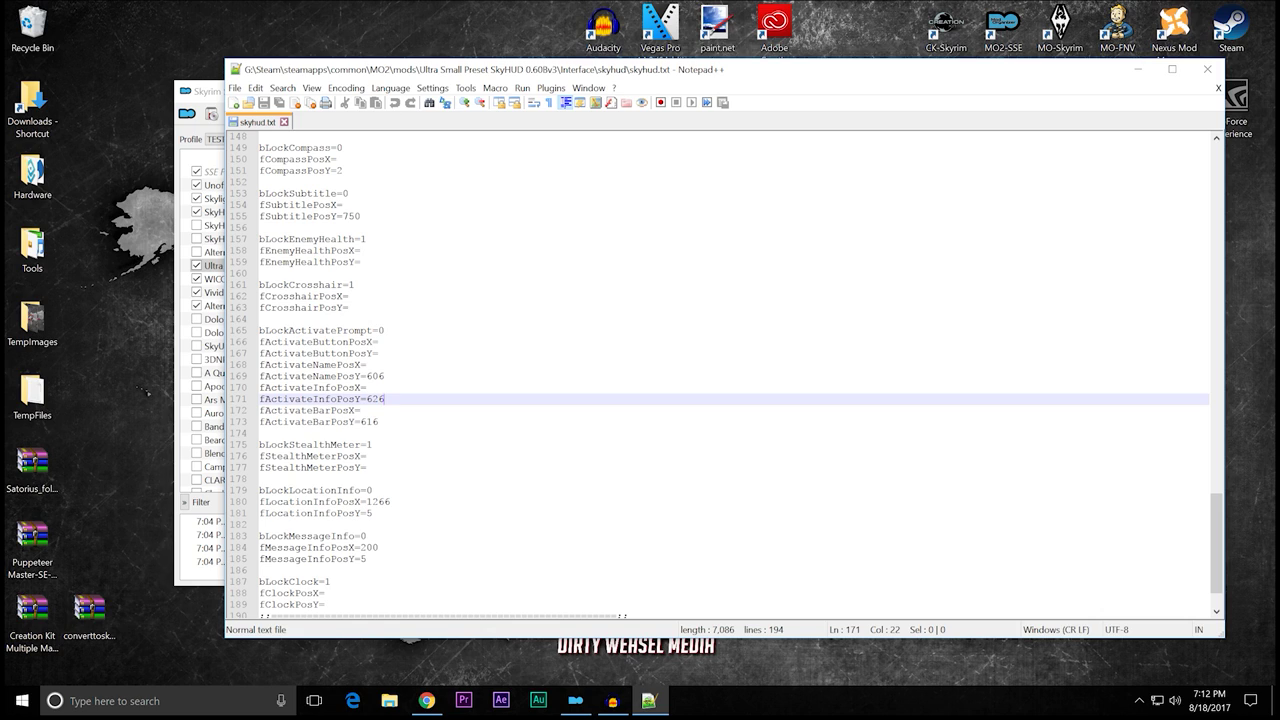
left_click(385, 330)
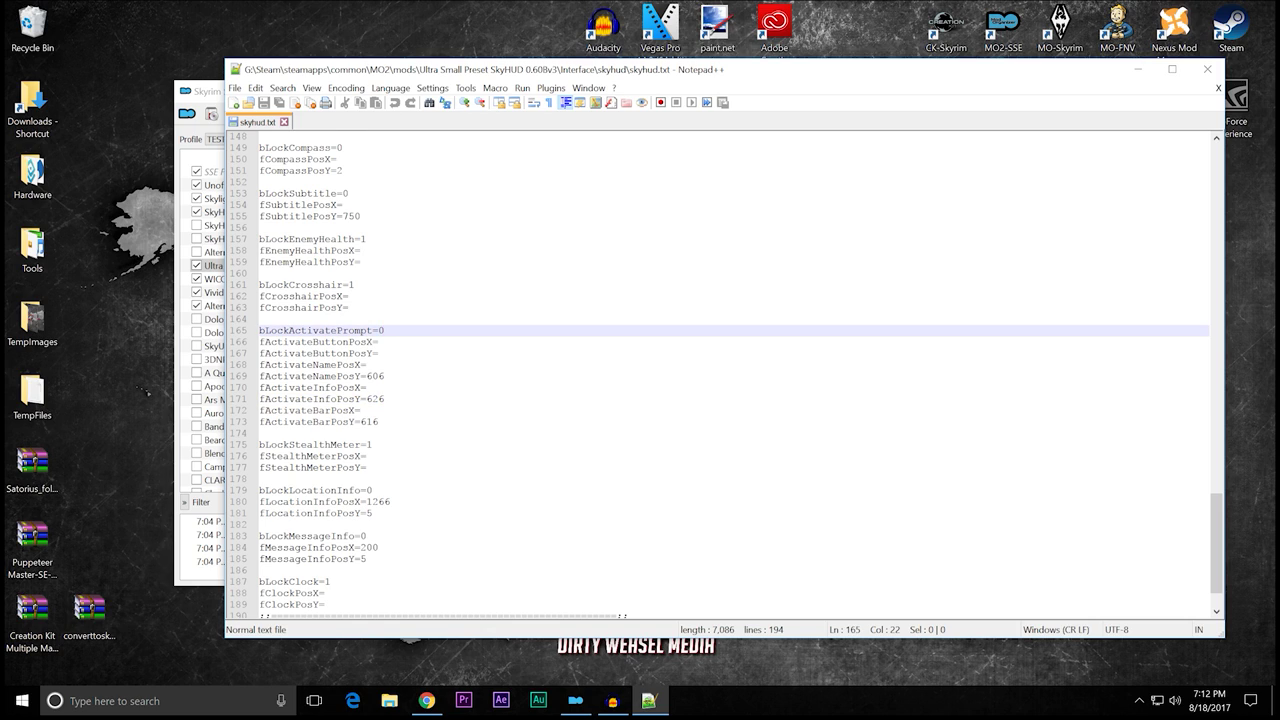
Step: Look through the remaining Position settings to the end of the file, and return to the fEnemyHealth line in the Scale section
scroll(729, 375, "down", 2)
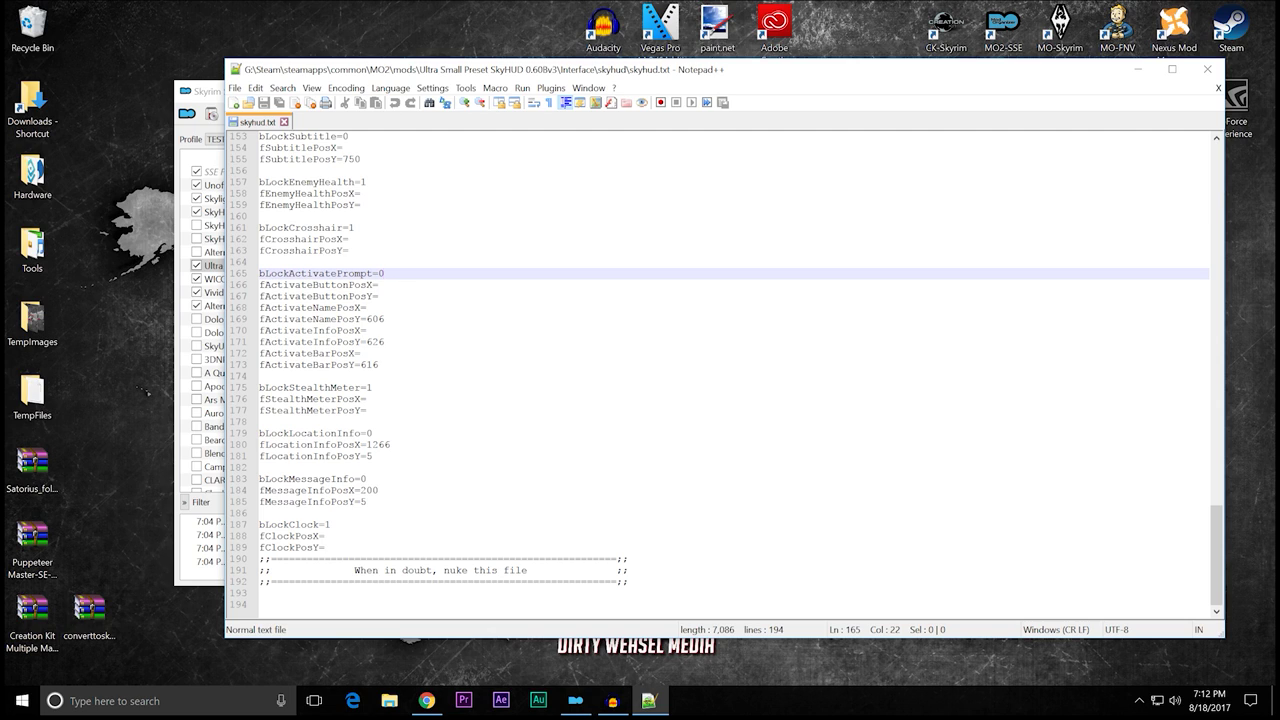
scroll(729, 375, "up", 15)
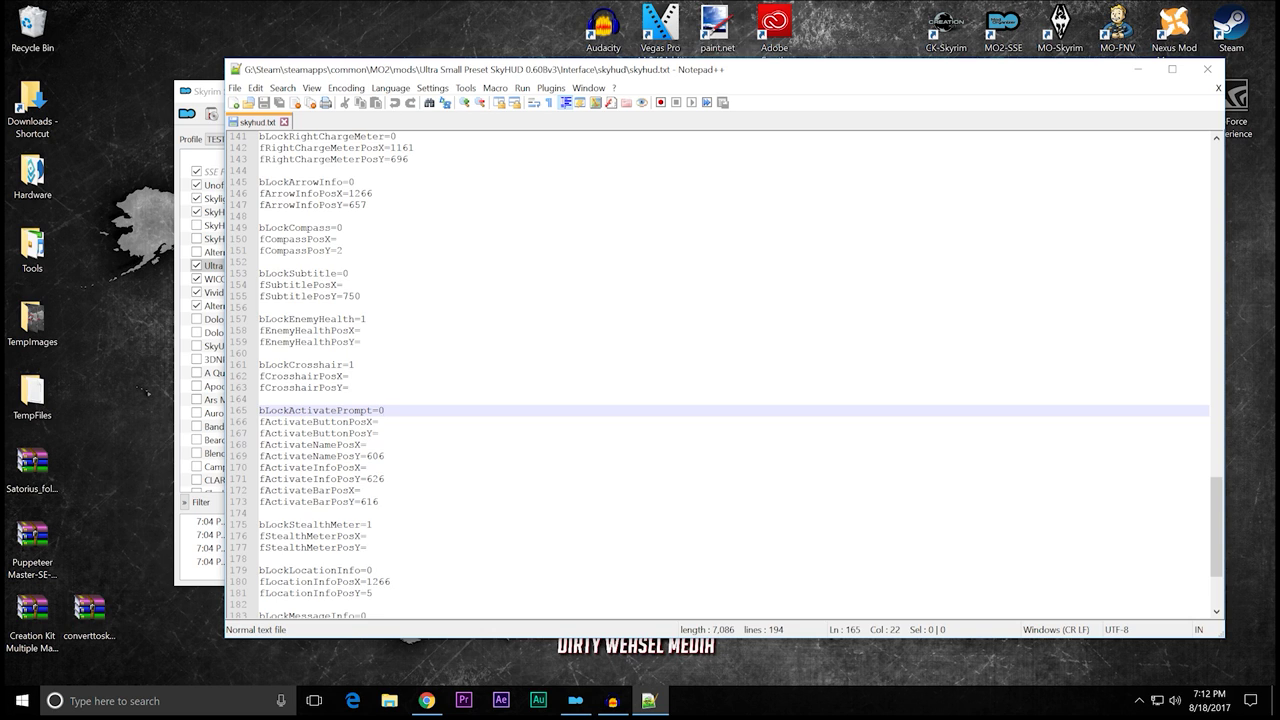
scroll(729, 375, "up", 18)
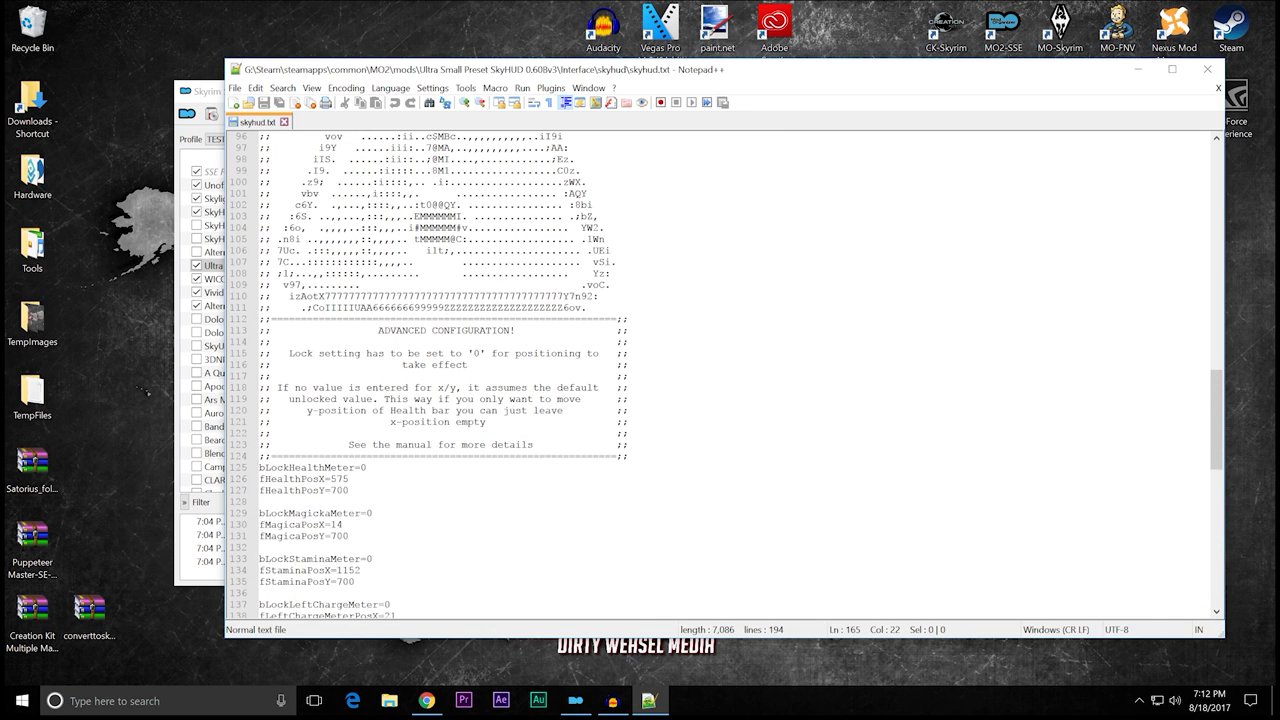
scroll(729, 375, "up", 5)
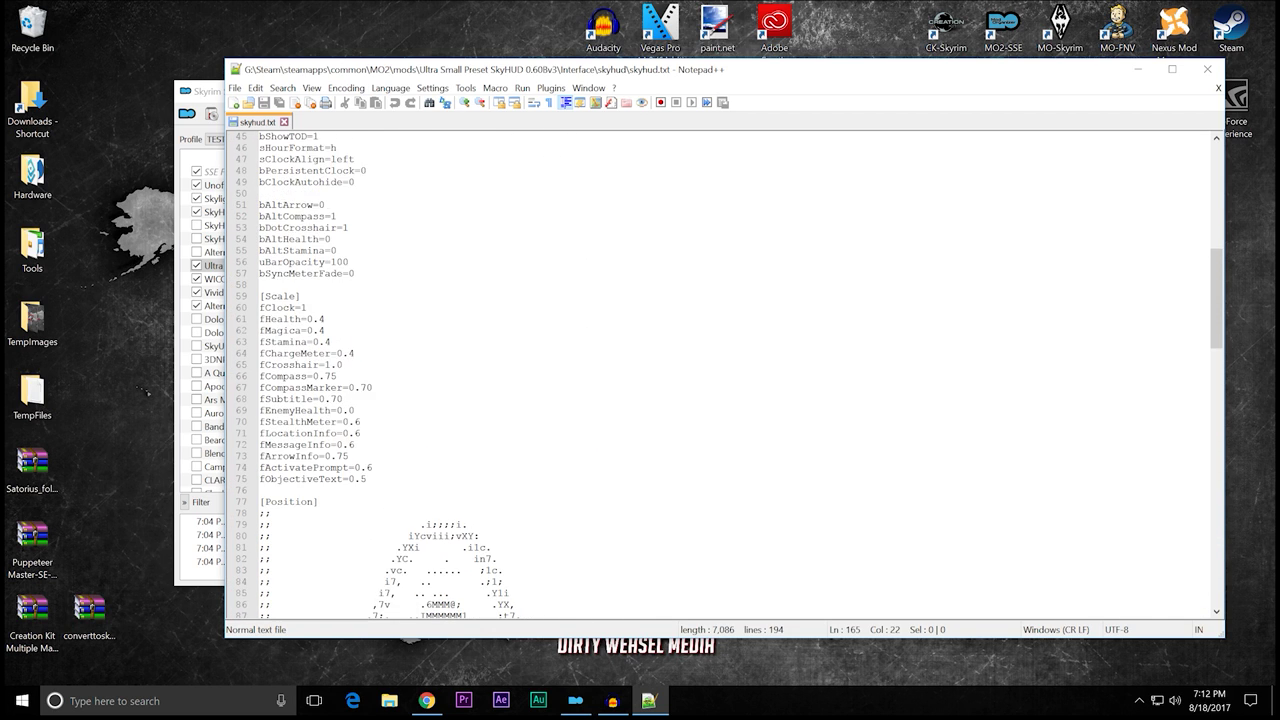
scroll(729, 375, "down", 1)
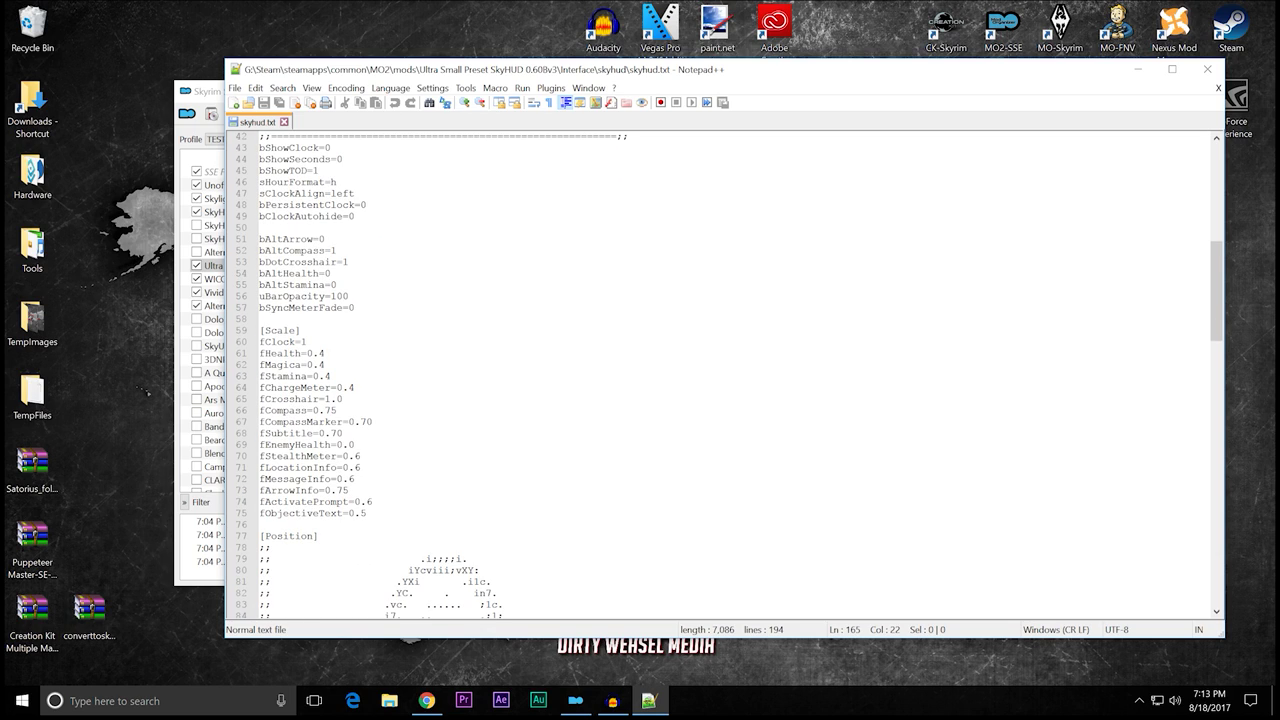
left_click(360, 444)
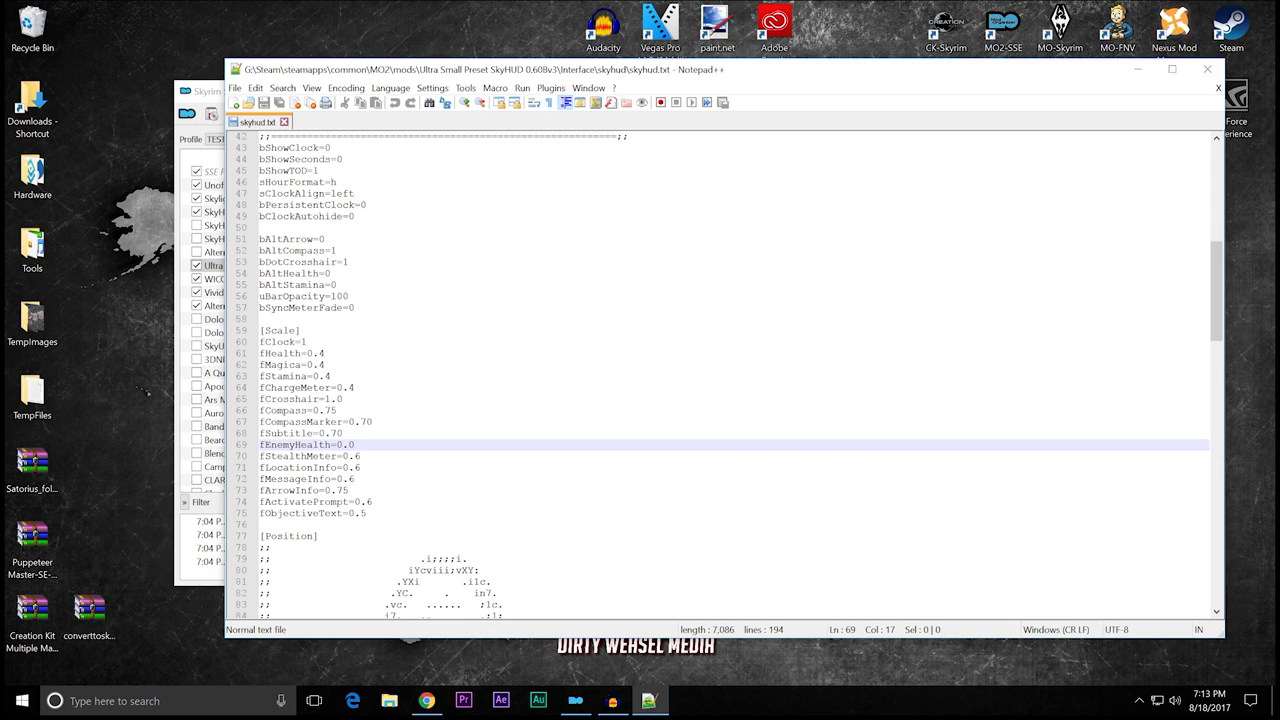
Step: Review the Gameplay, Interface, Scale and Position sections of skyhud.txt once more, ending at the Scale settings
scroll(729, 375, "up", 1)
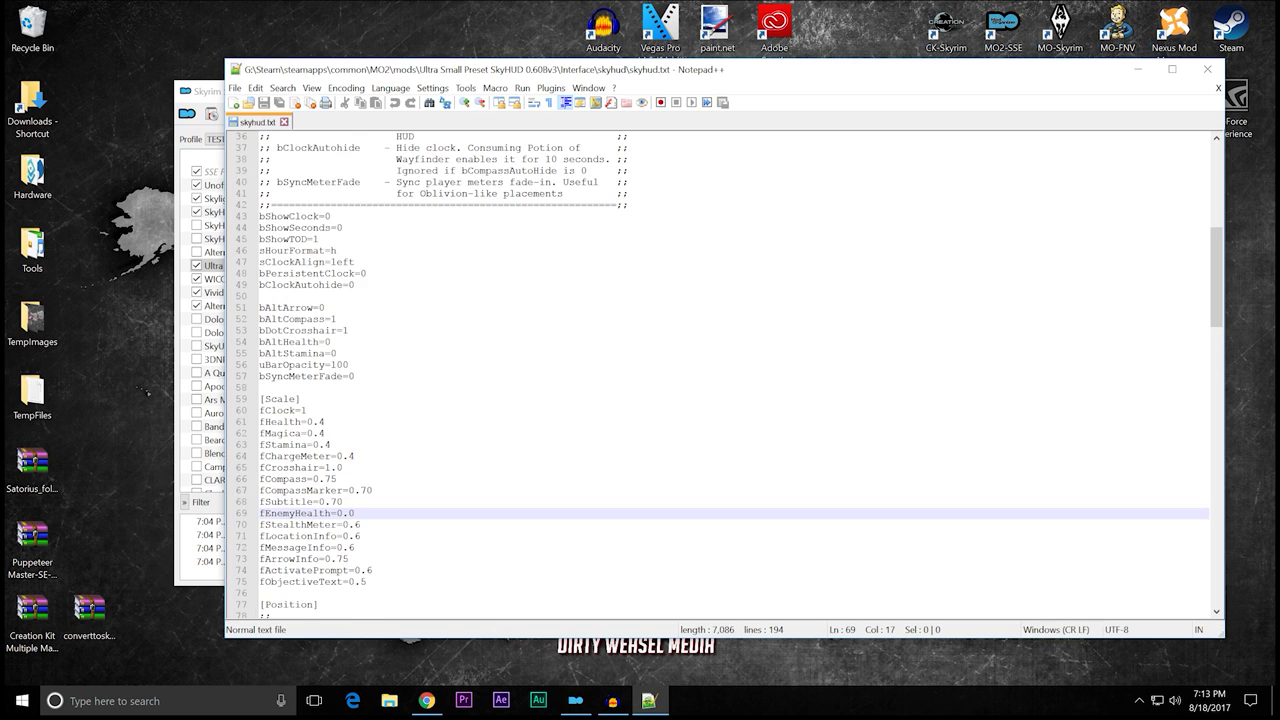
scroll(700, 375, "up", 9)
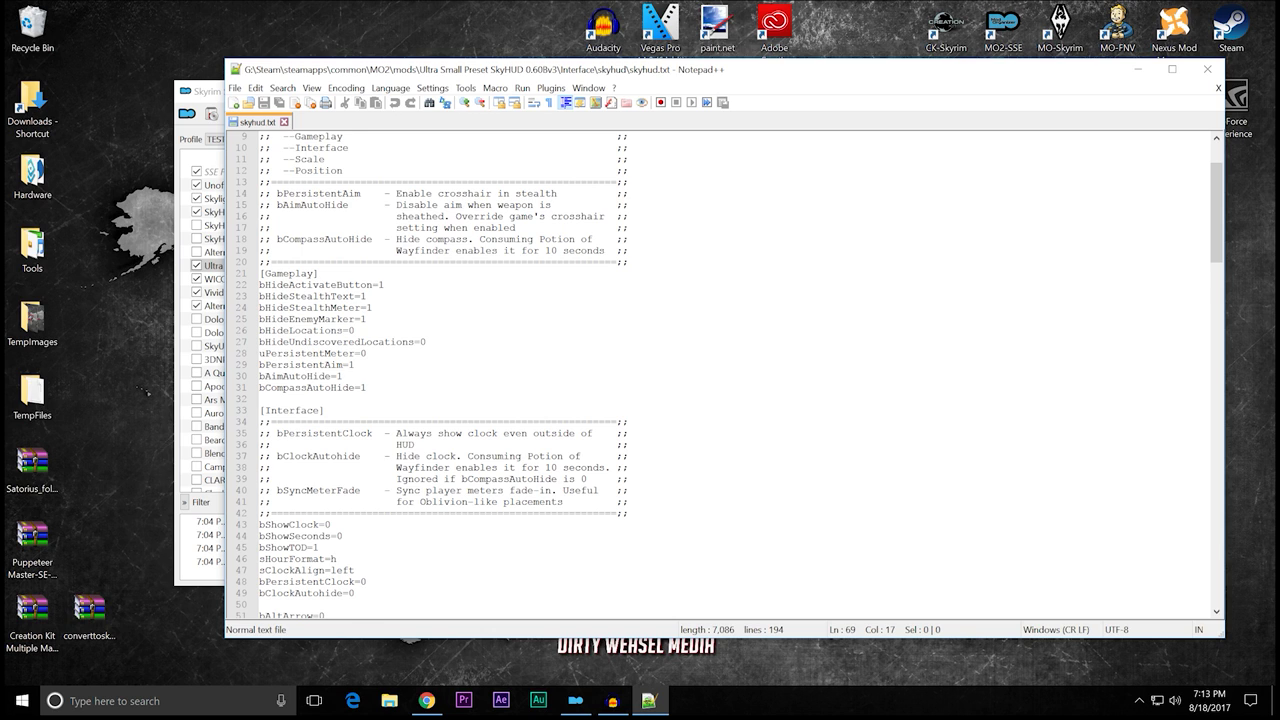
scroll(730, 375, "up", 3)
scroll(730, 375, "down", 6)
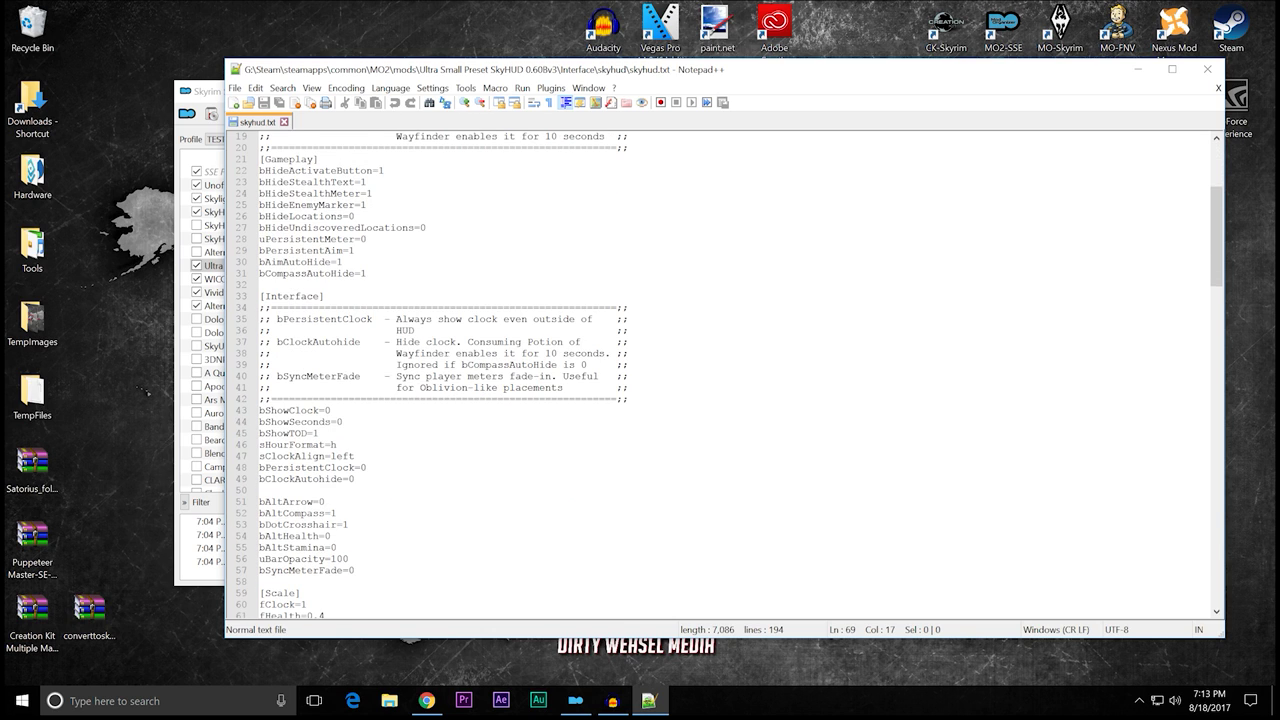
scroll(730, 375, "down", 9)
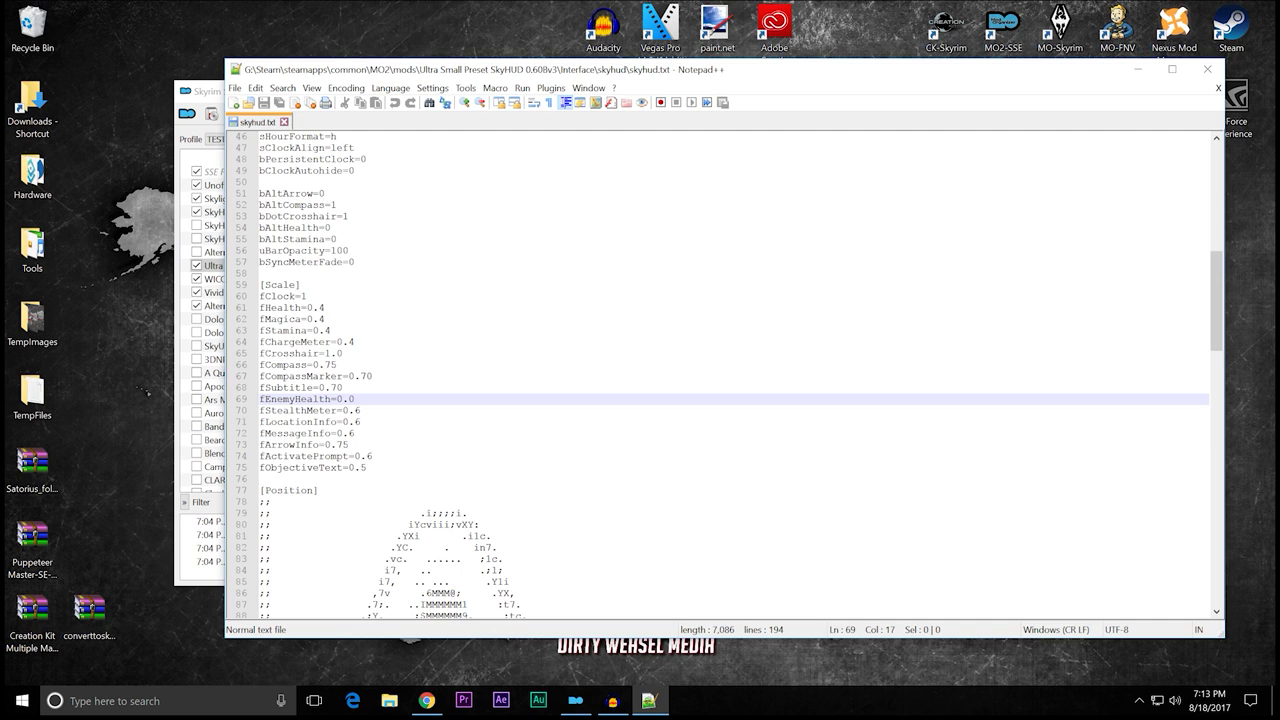
scroll(729, 375, "down", 19)
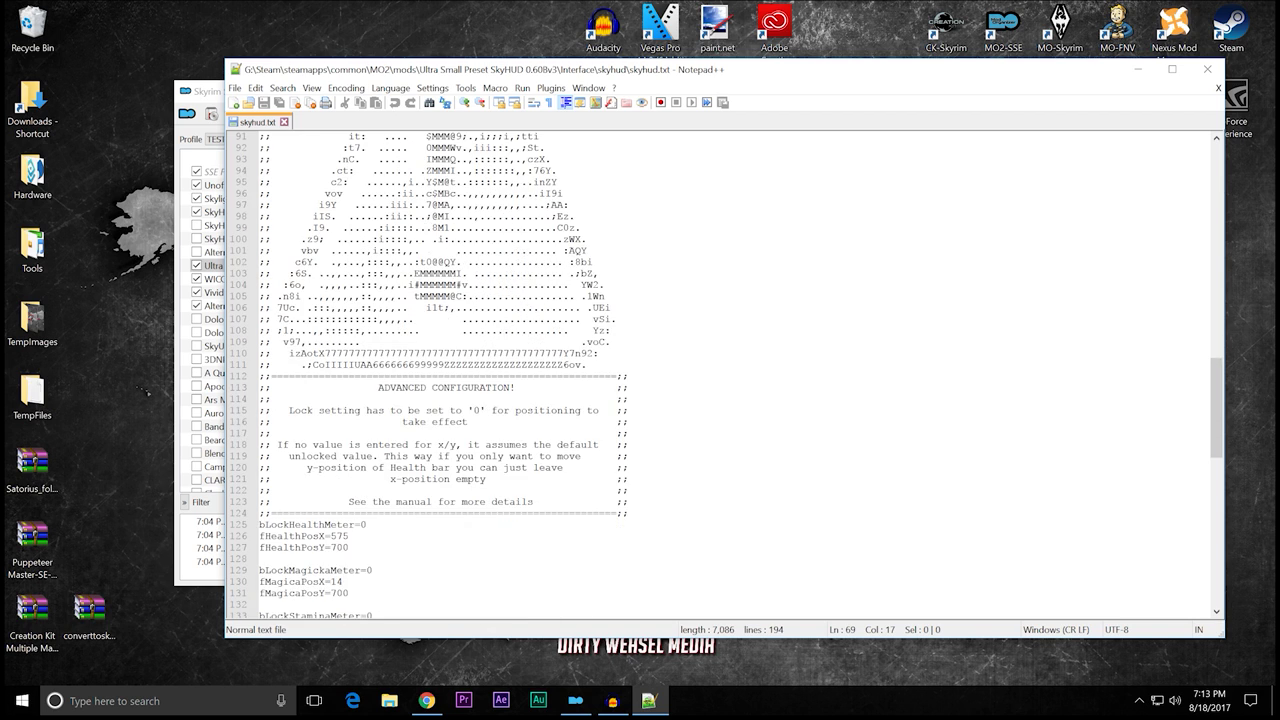
scroll(729, 375, "up", 20)
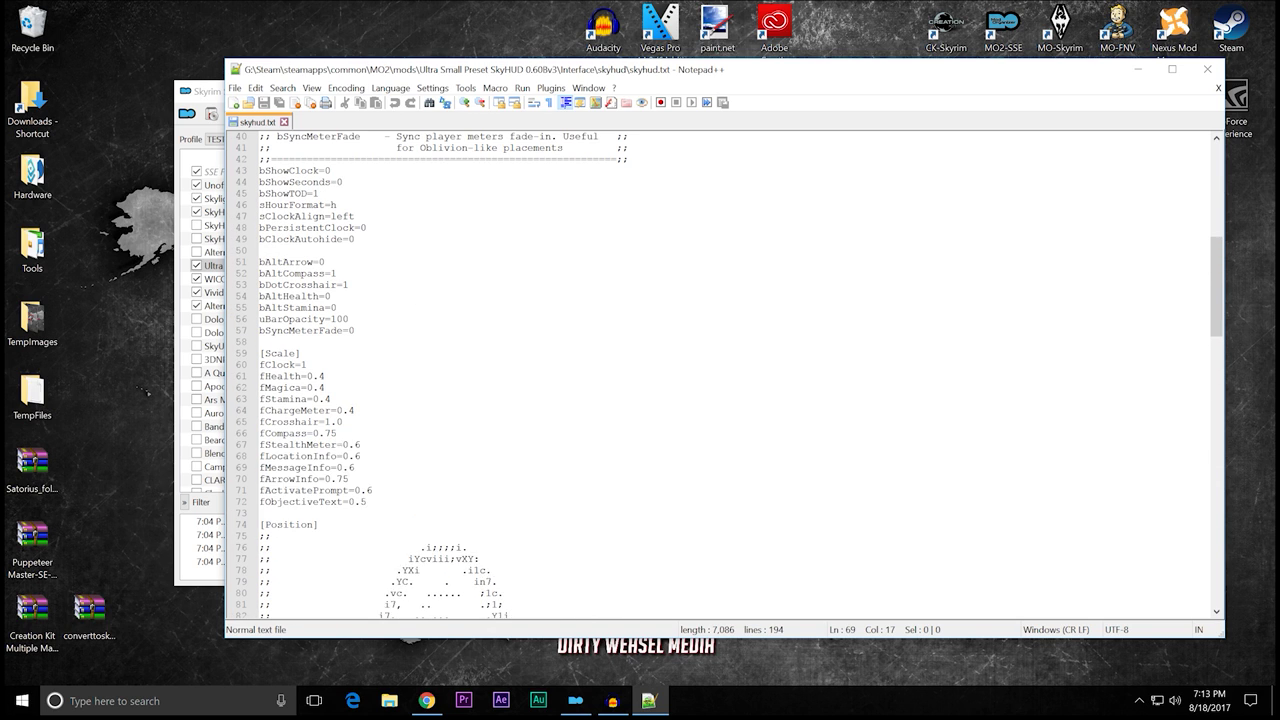
scroll(729, 375, "up", 1)
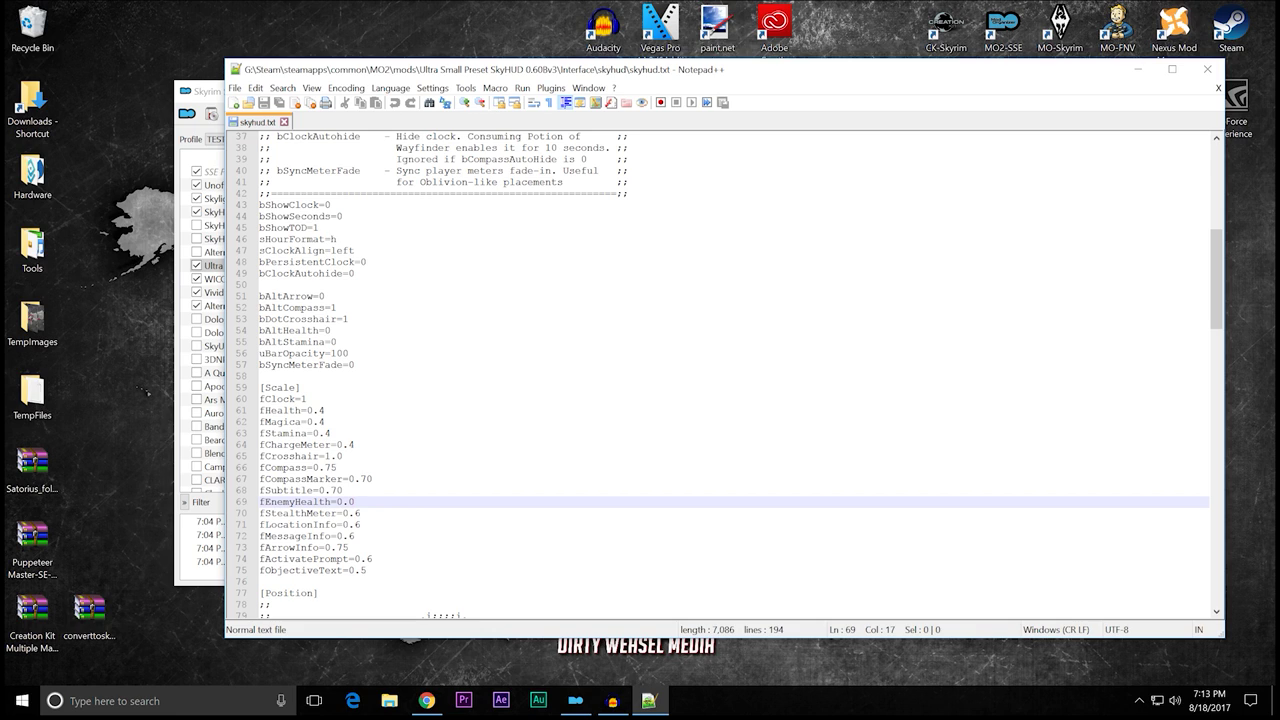
scroll(368, 496, "down", 2)
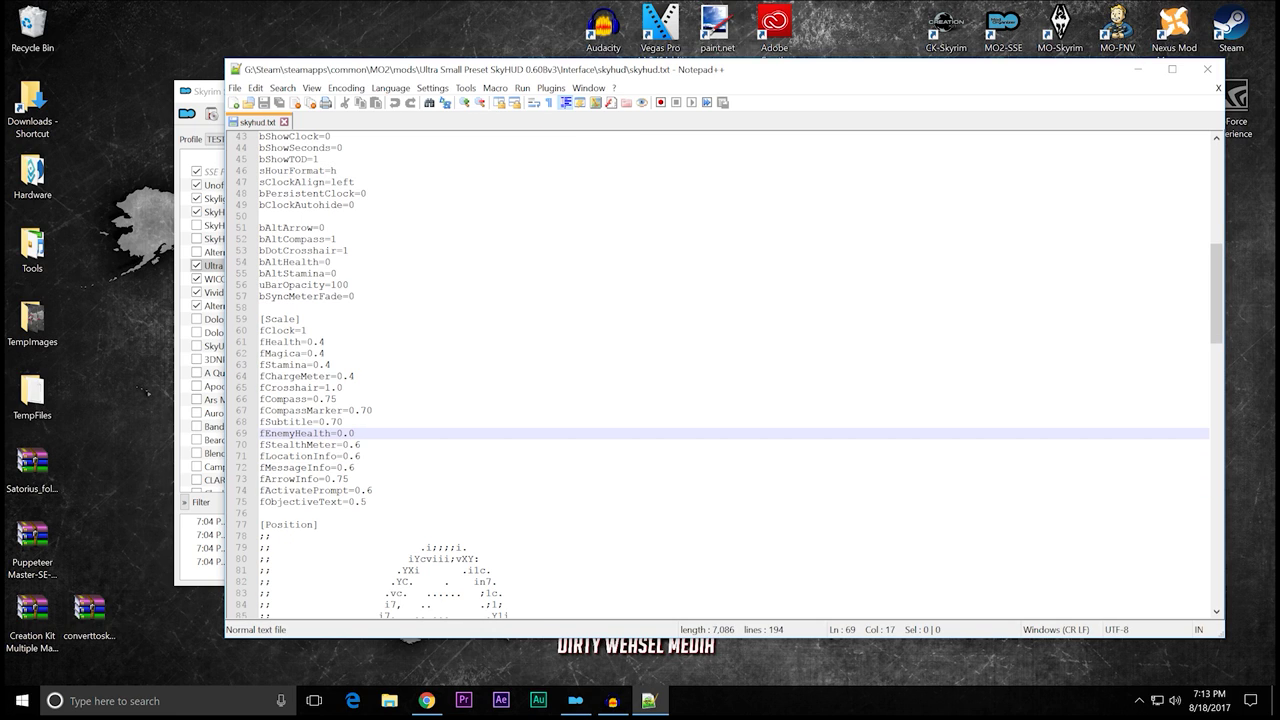
scroll(368, 496, "up", 2)
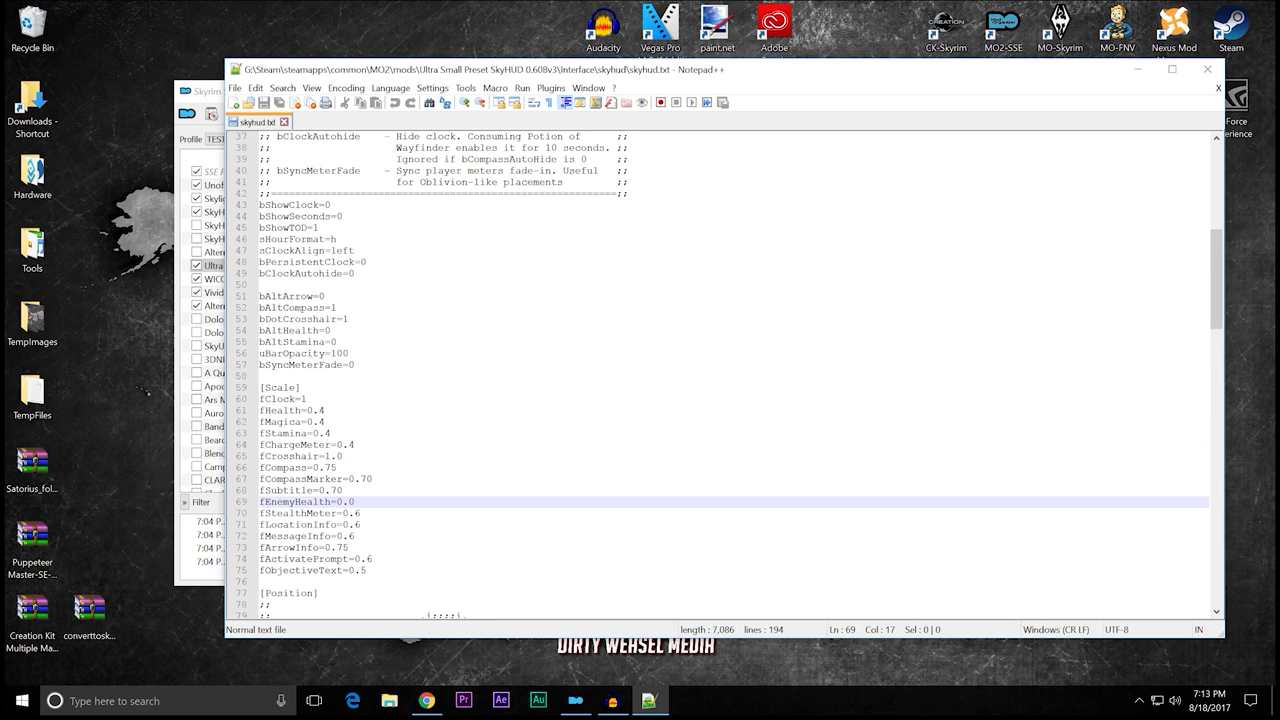
scroll(368, 496, "down", 2)
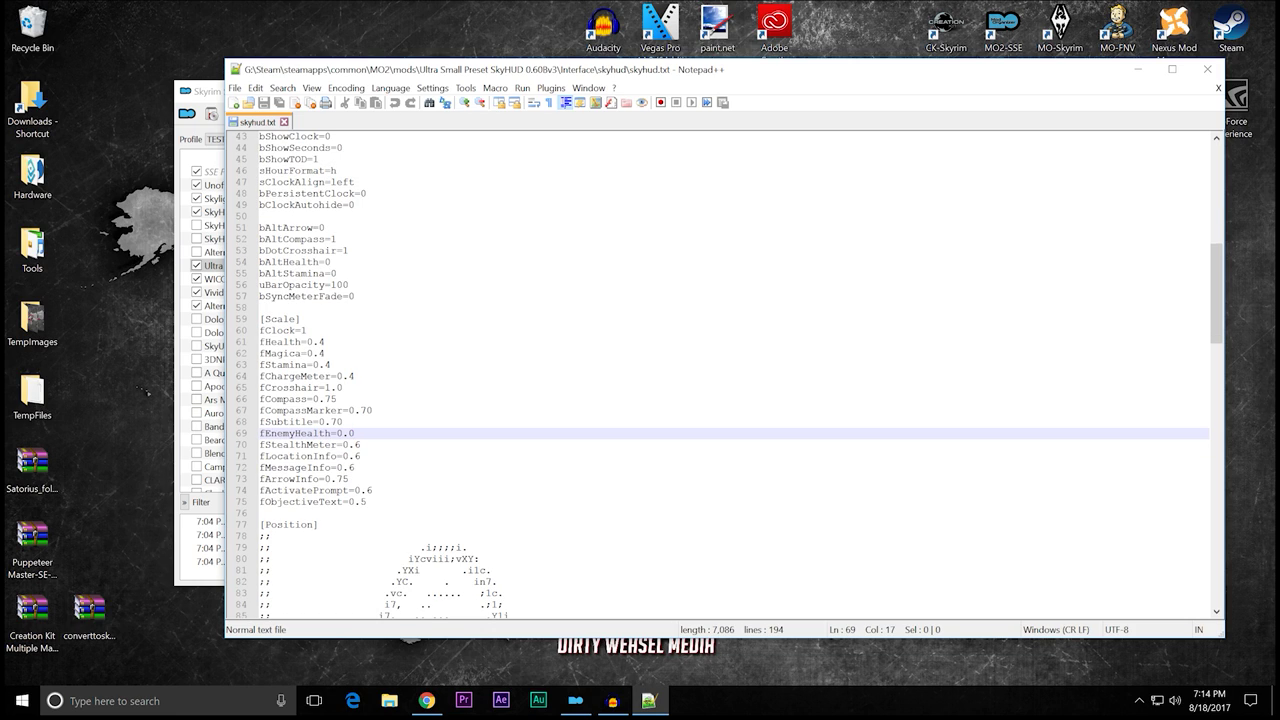
Step: Skim skyhud.txt from the Scale section through the Position section and back to the file header, and close the file
scroll(729, 375, "down", 3)
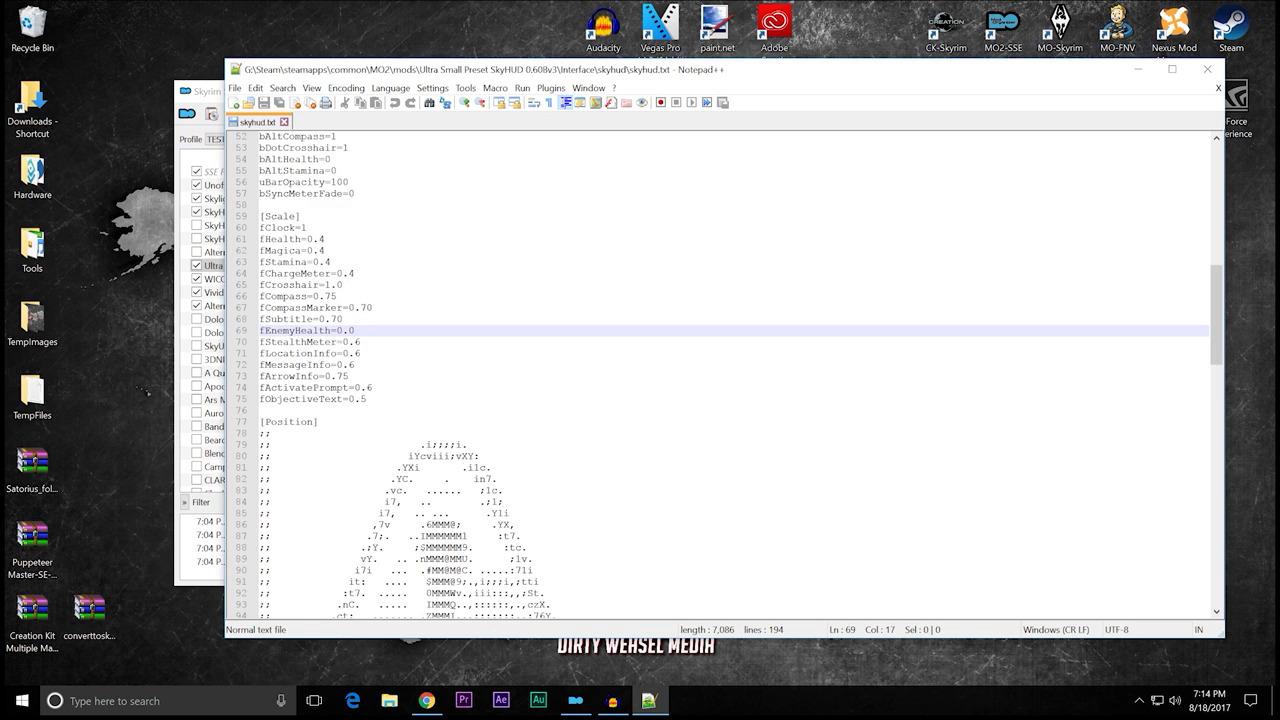
scroll(720, 375, "down", 18)
scroll(720, 375, "up", 5)
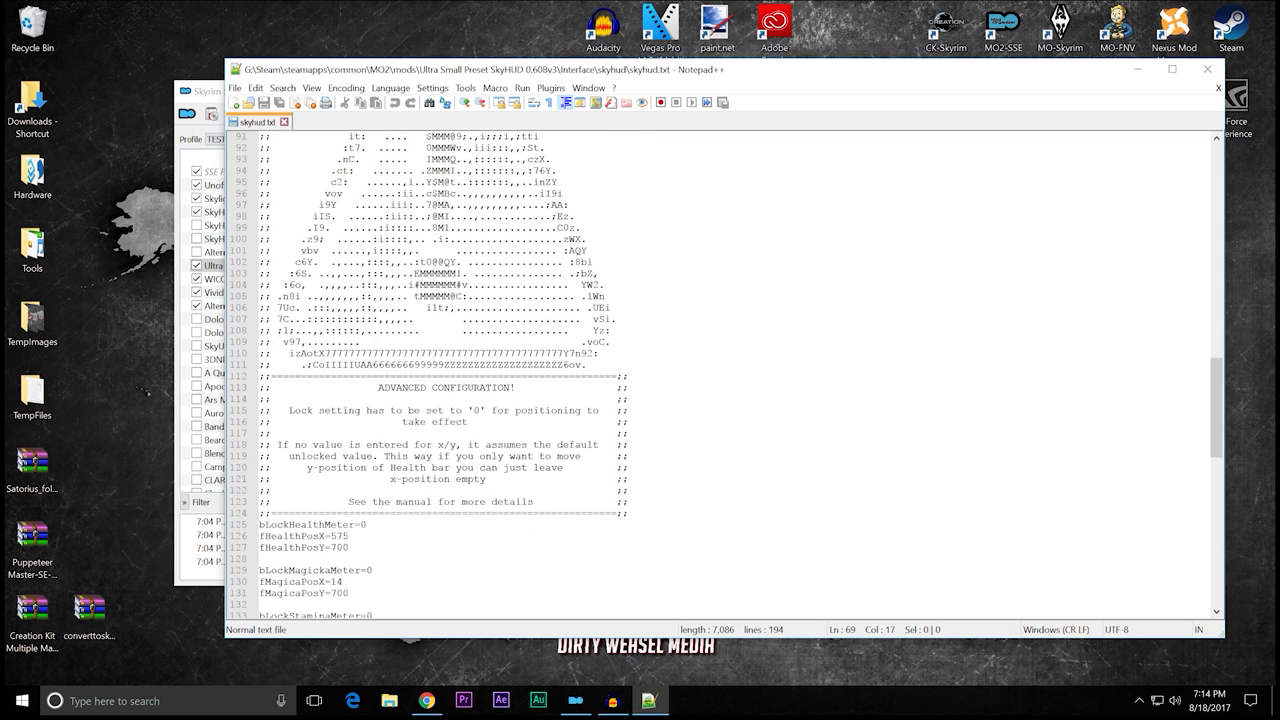
scroll(720, 375, "up", 20)
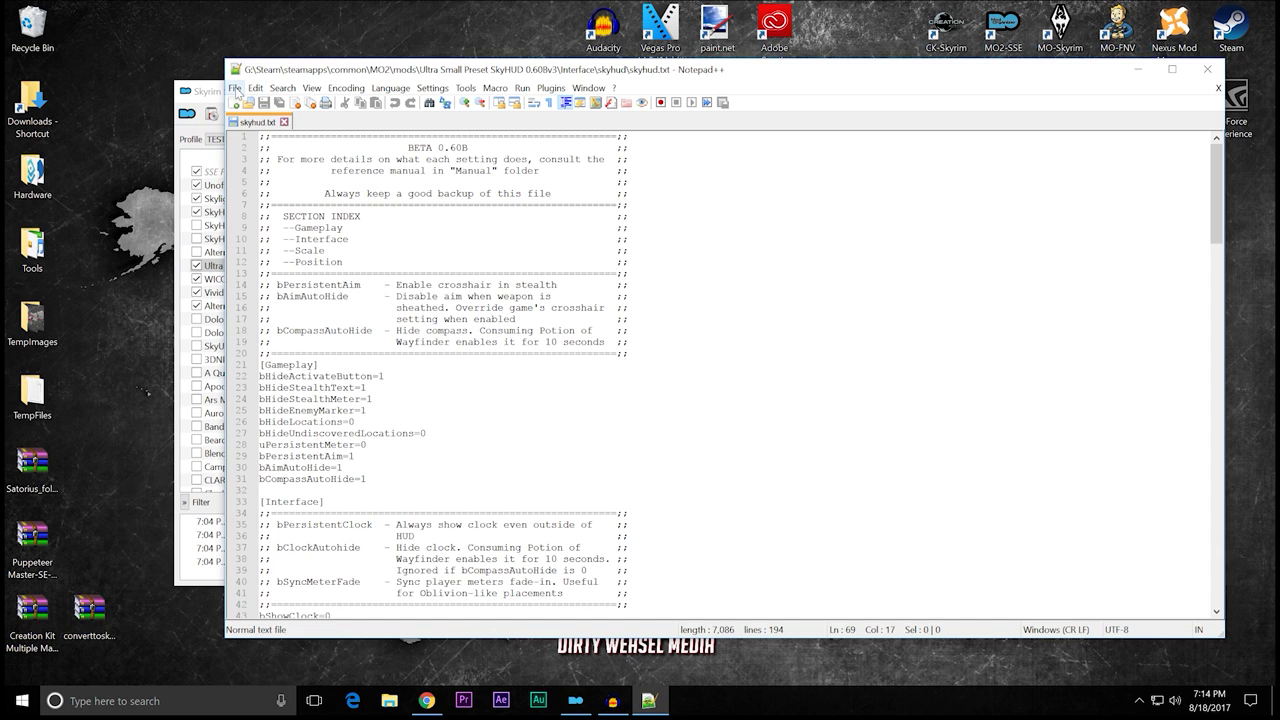
left_click(1208, 72)
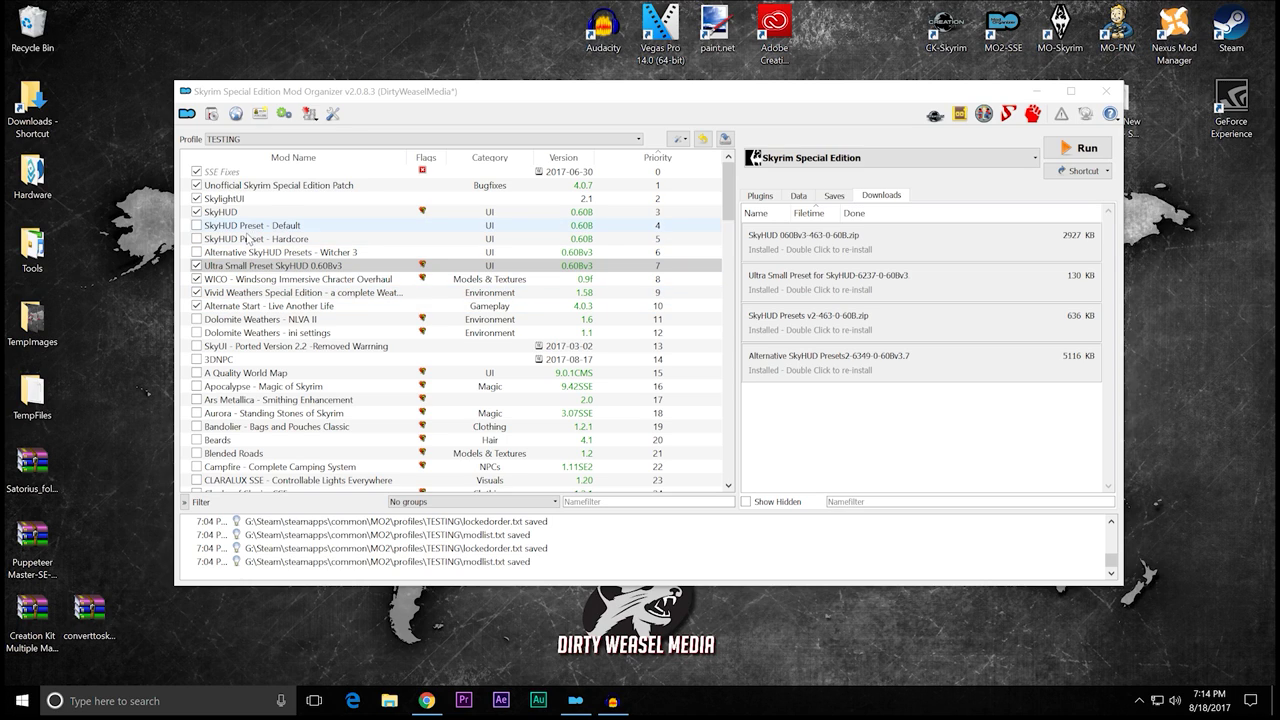
Step: Select the Ultra Small Preset SkyHUD mod in the mod list and minimize the Mod Organizer window
left_click(268, 266)
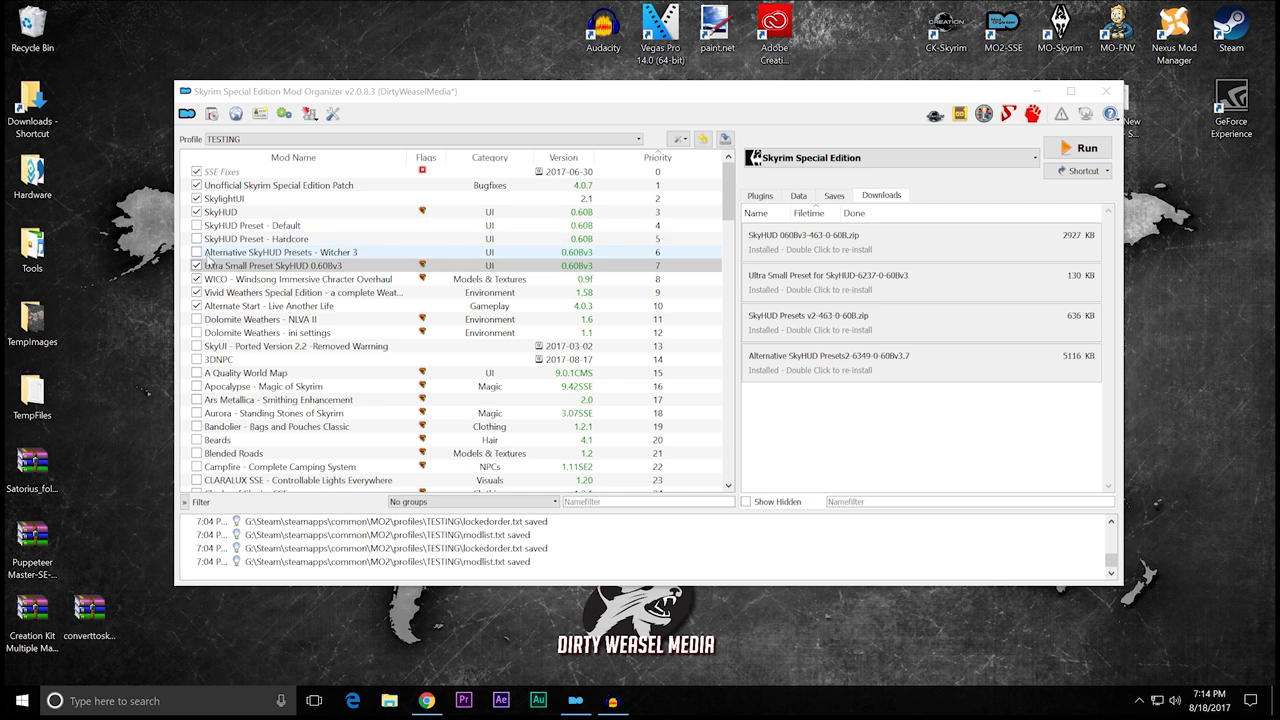
left_click(1035, 92)
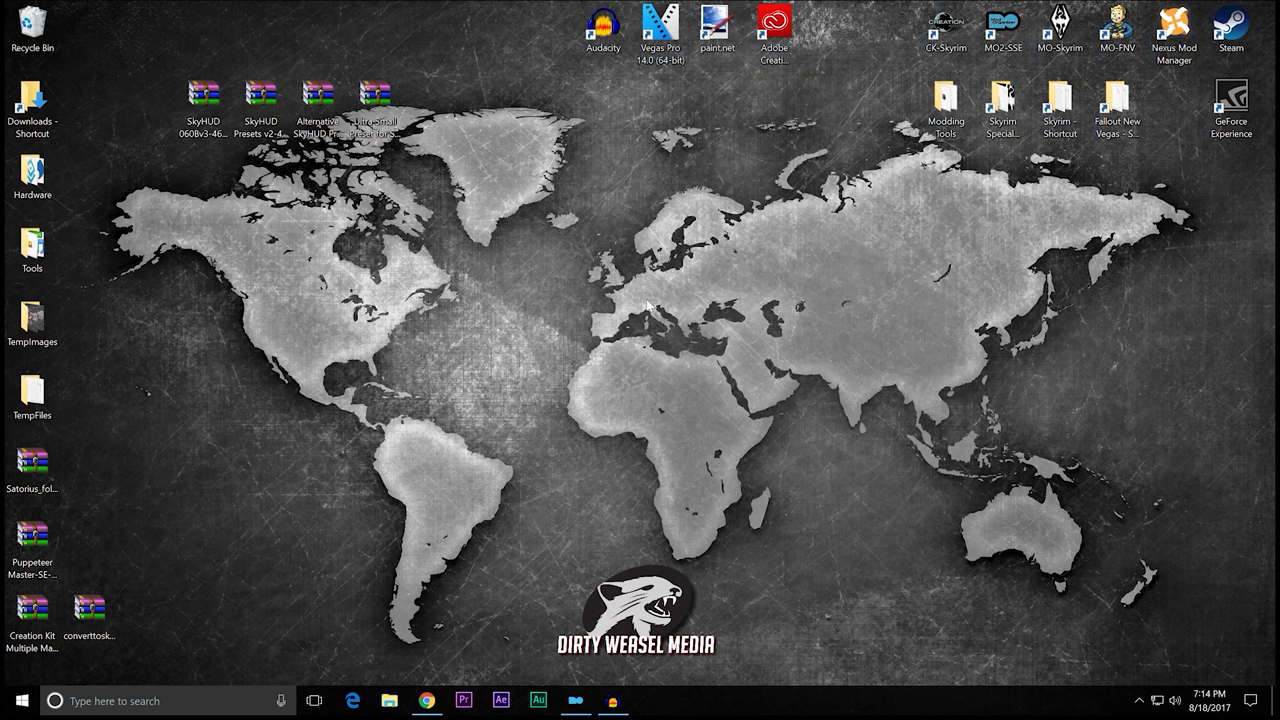